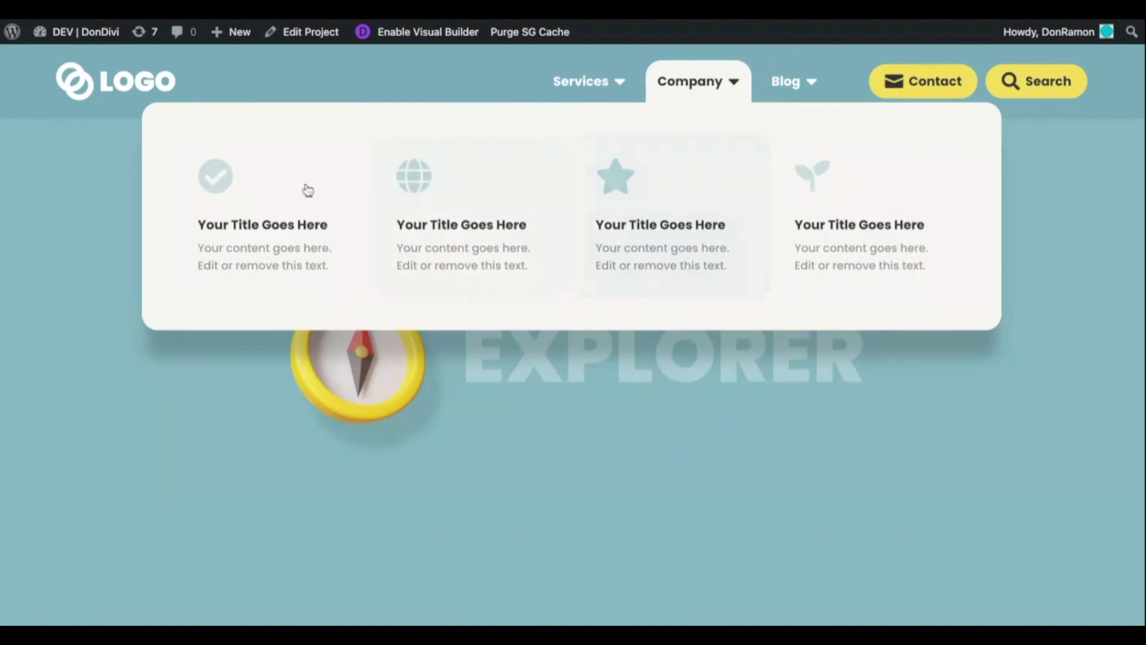
# Preview the demo header's Blog mega menu, contact form popup and full-width search overlay
pyautogui.moveTo(776, 92)
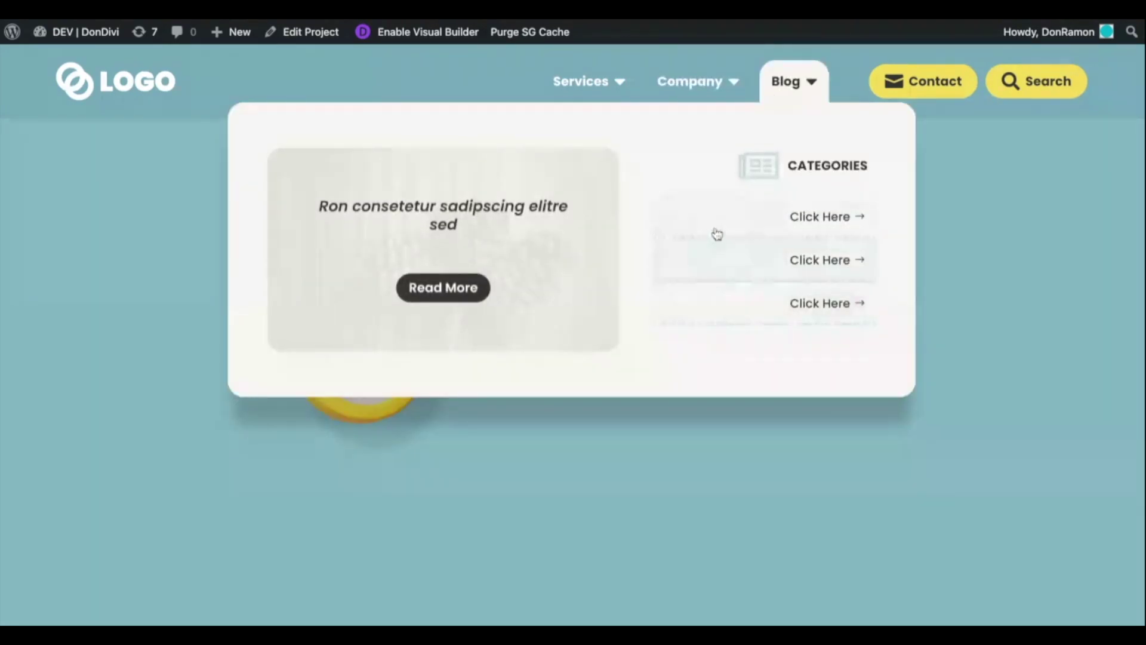
pyautogui.click(583, 255)
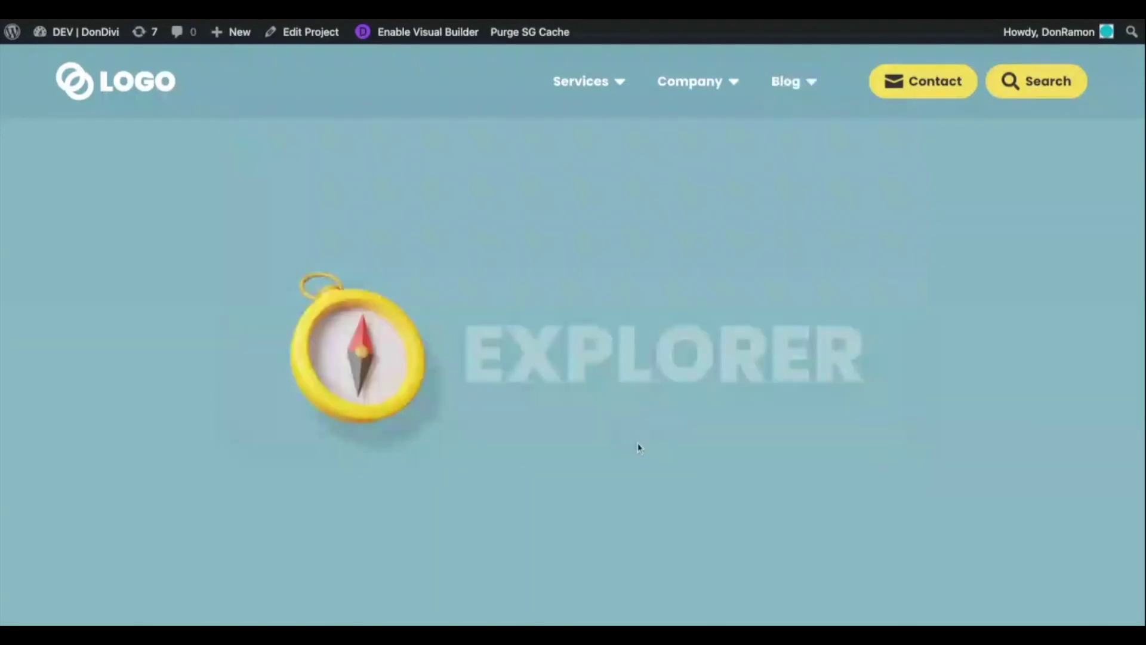
pyautogui.click(919, 96)
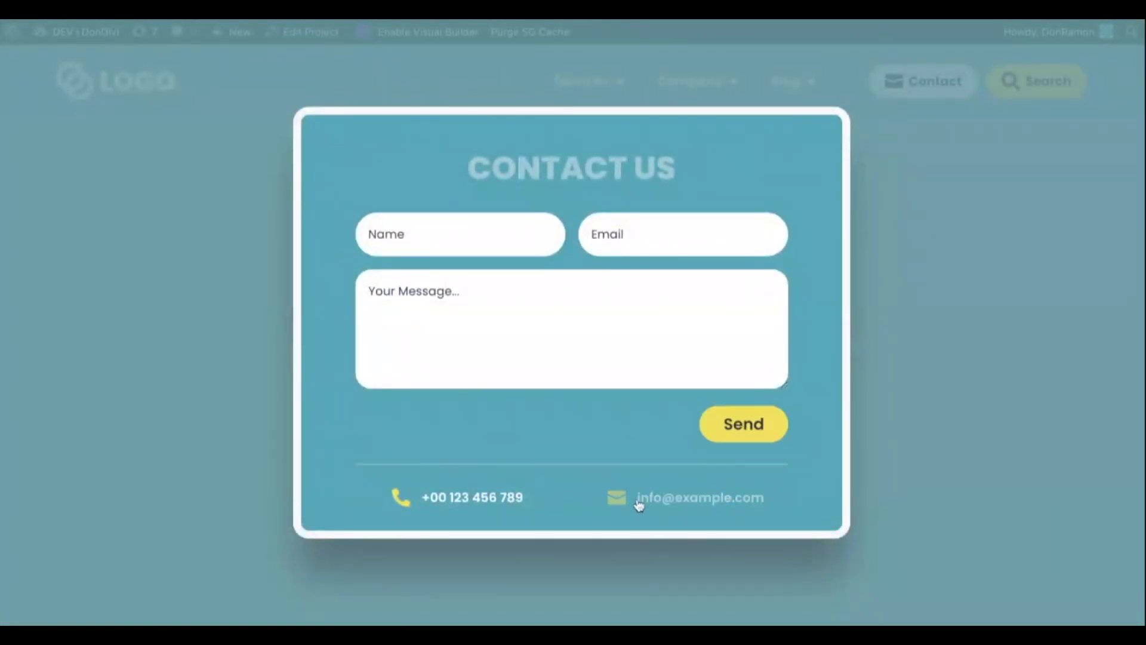
pyautogui.click(244, 442)
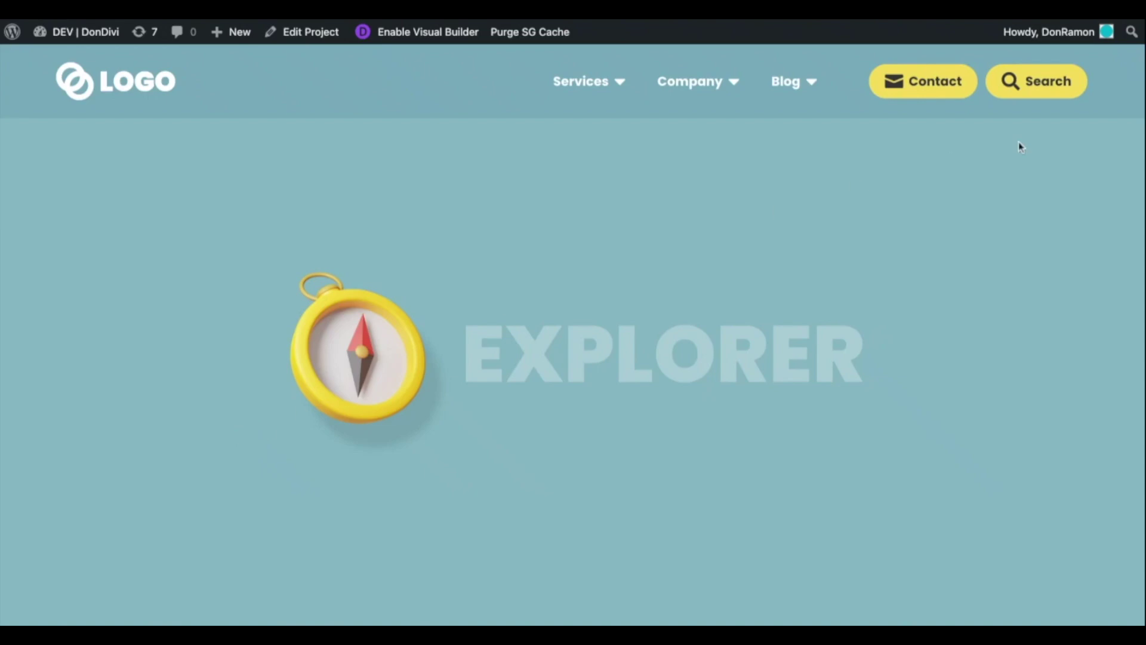
pyautogui.click(1039, 90)
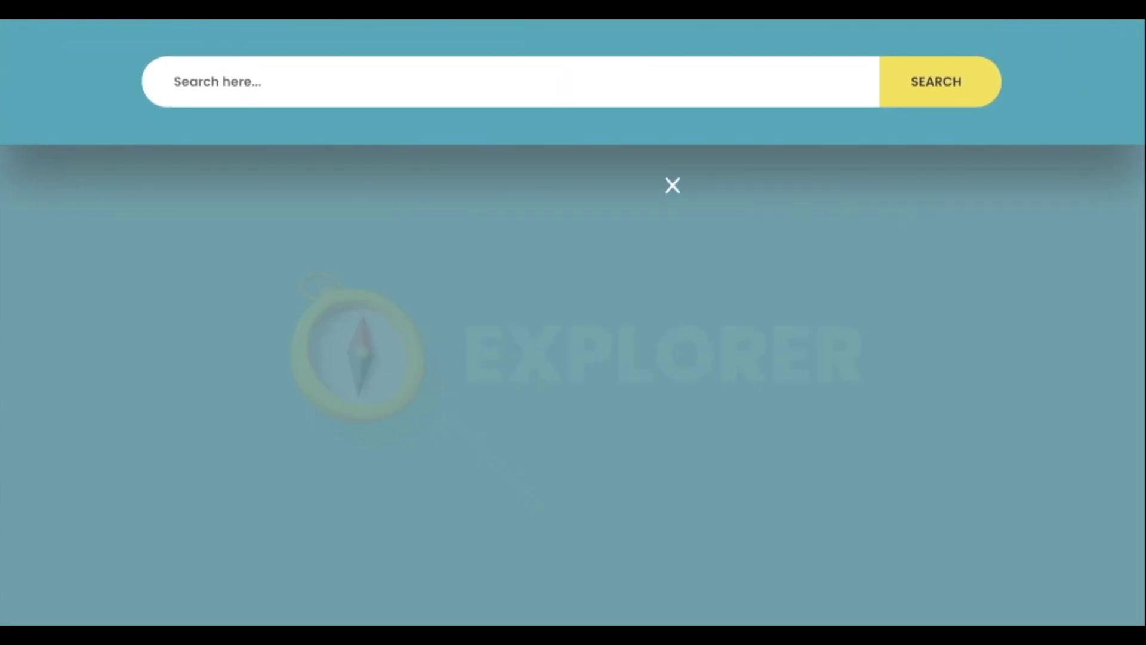
pyautogui.click(666, 195)
pyautogui.click(468, 255)
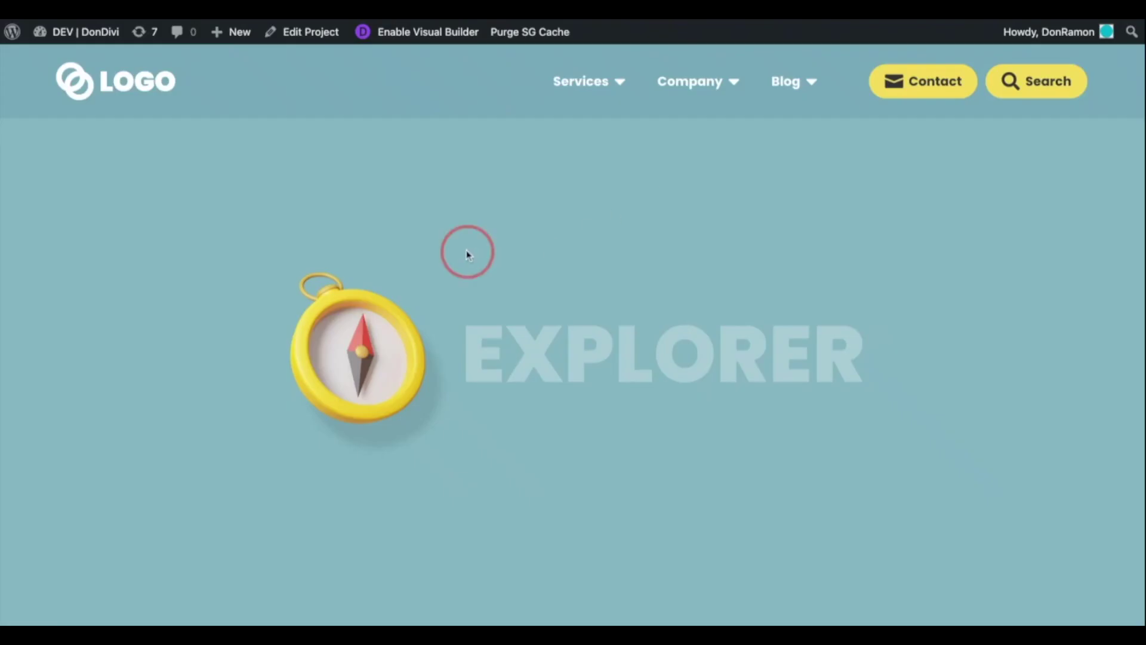
# Inspect the header in the iPhone 12 Pro mobile preview, including its hamburger menu, and return to the desktop view
pyautogui.click(488, 488)
pyautogui.click(34, 580)
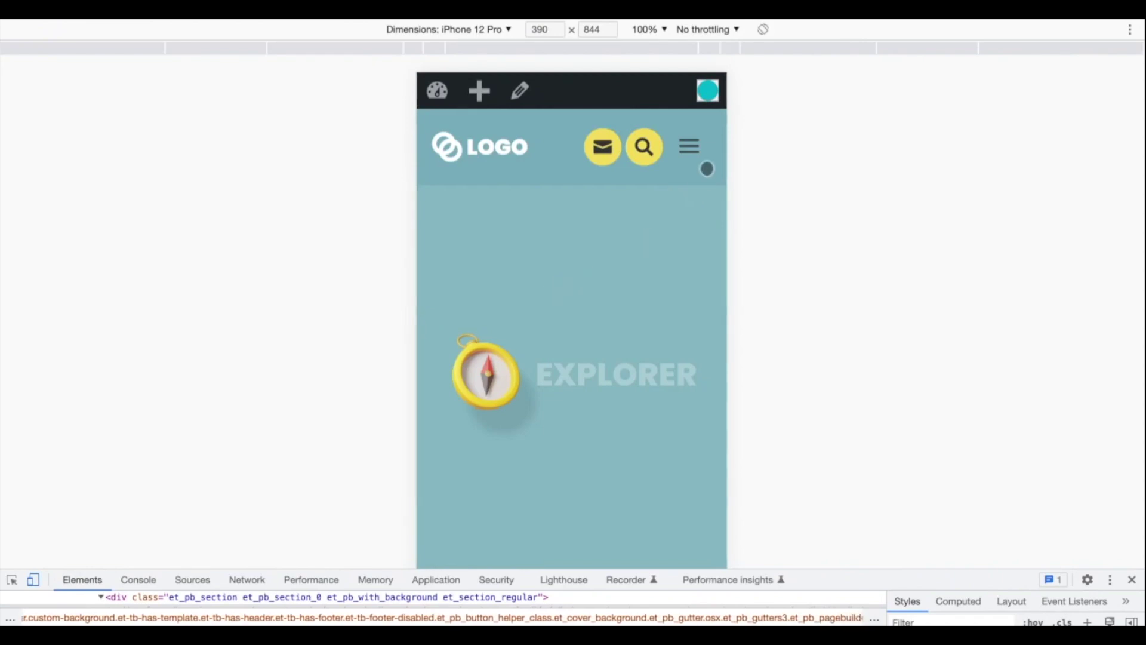
pyautogui.click(696, 151)
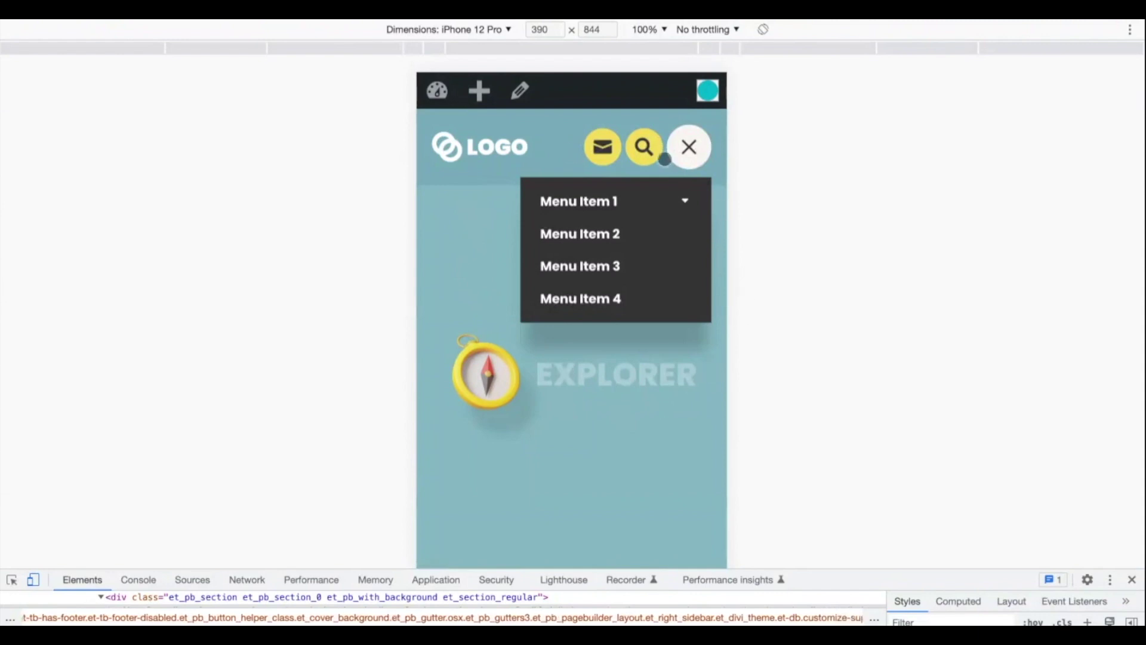
pyautogui.click(614, 411)
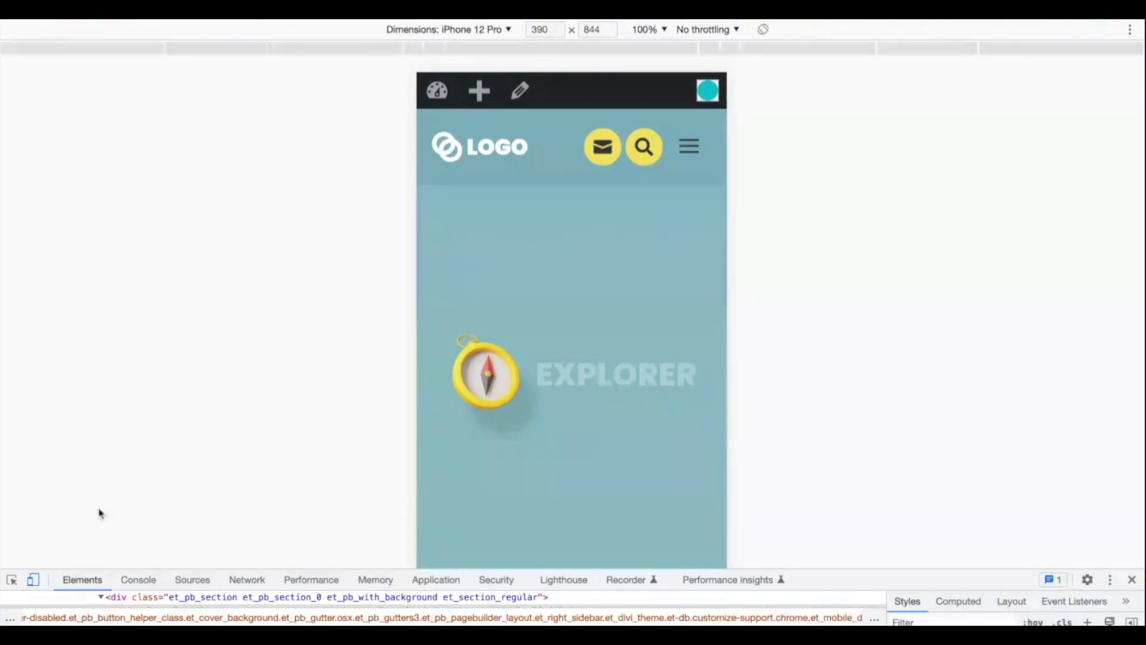
pyautogui.click(33, 581)
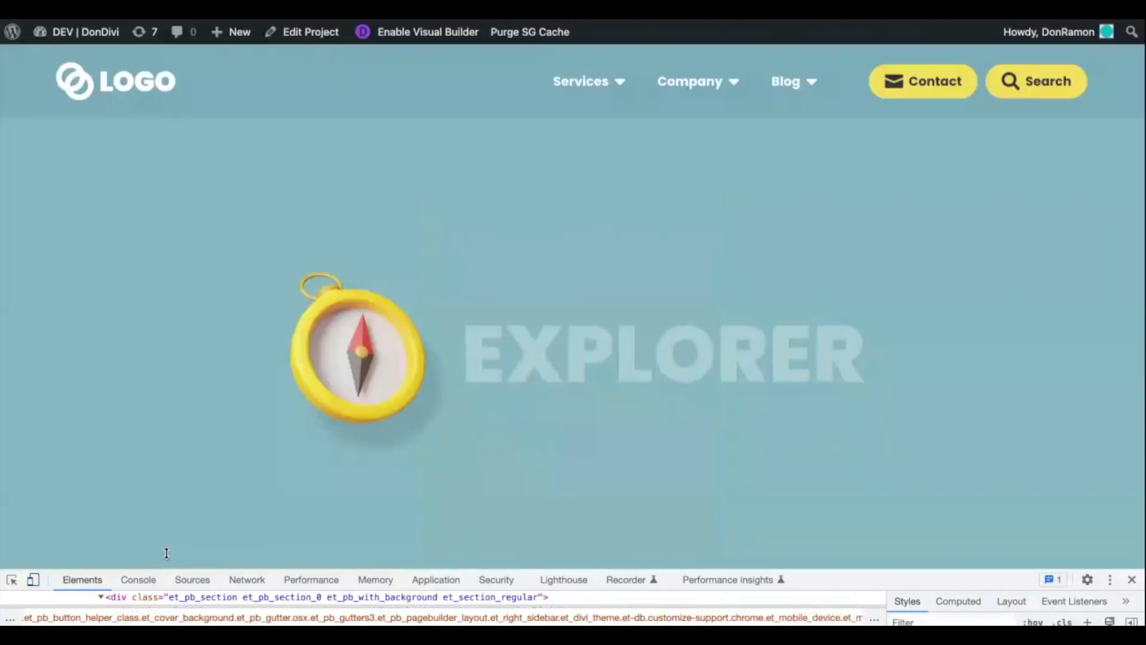
pyautogui.click(1132, 580)
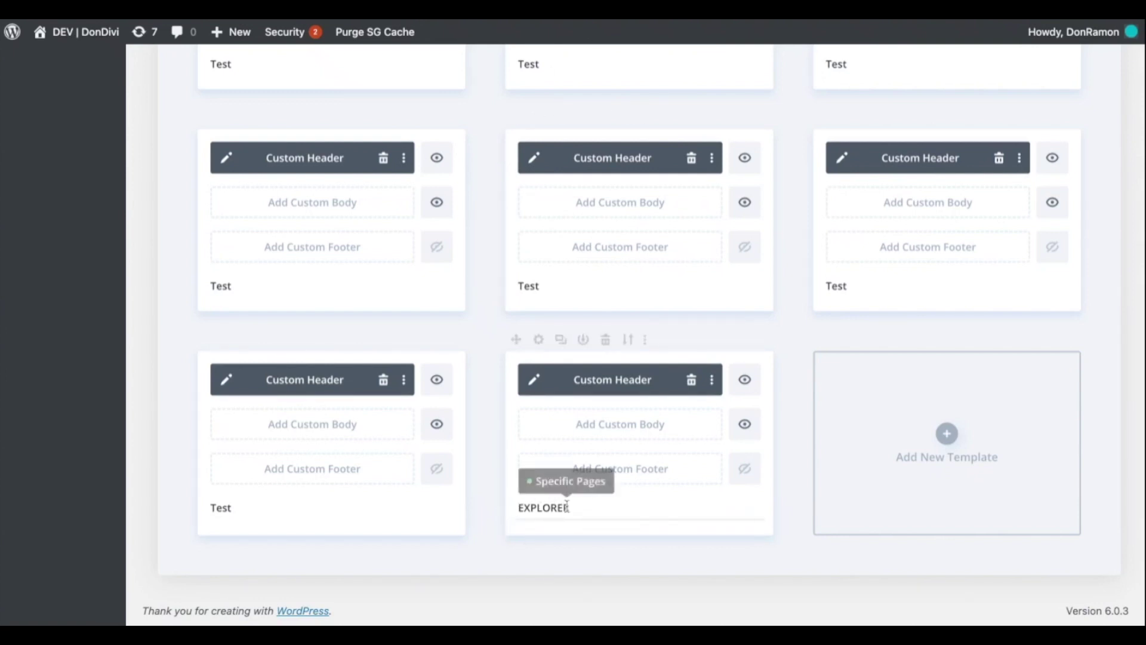
# Delete the EXPLORER template's existing custom header and start building a new custom header from scratch
pyautogui.click(692, 387)
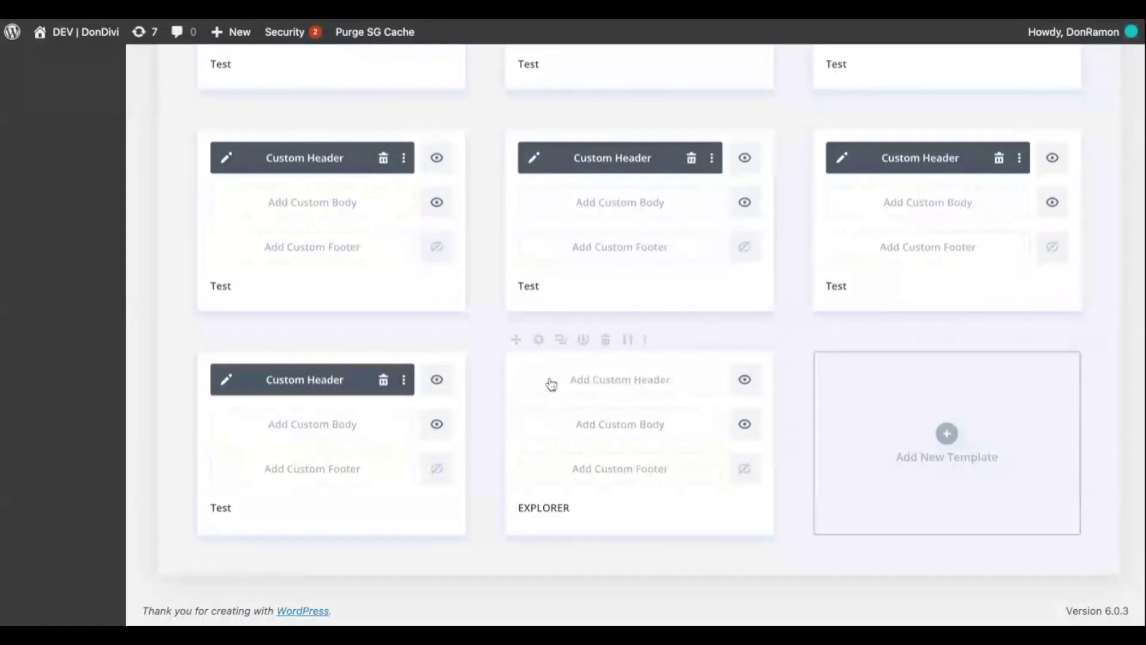
pyautogui.click(591, 389)
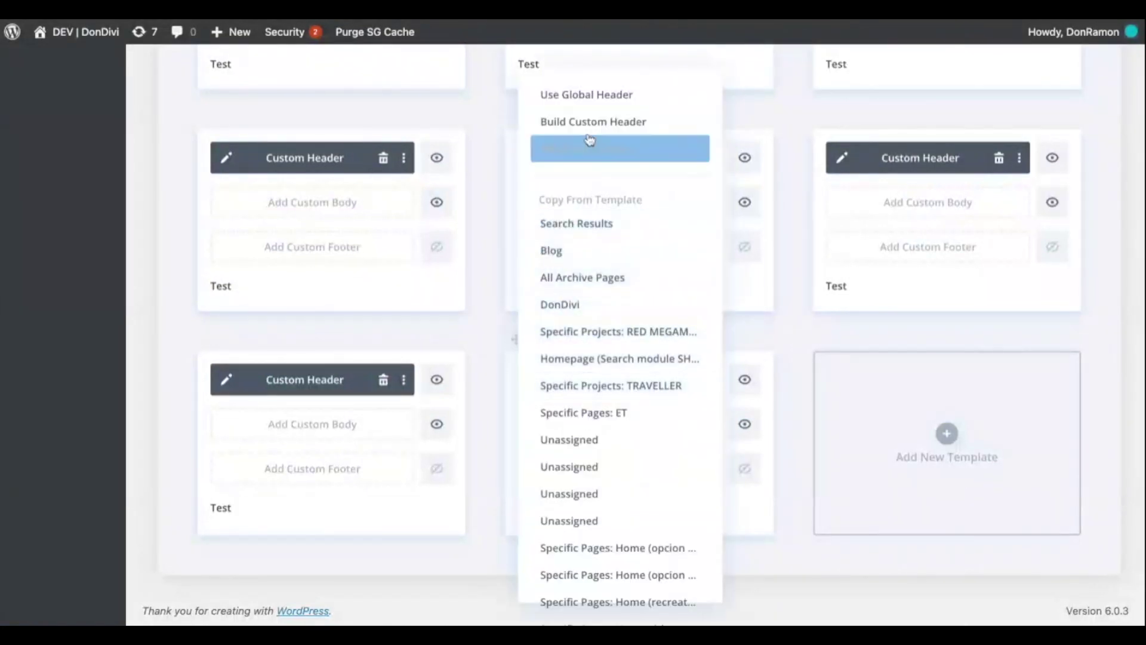
pyautogui.click(622, 126)
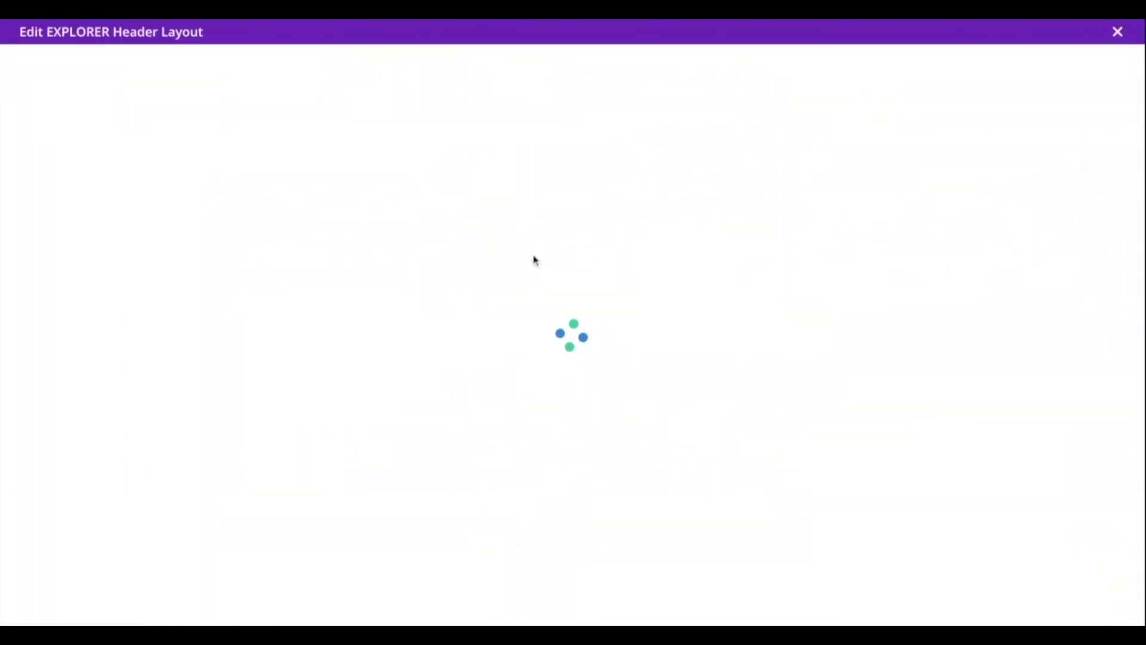
# Dock the header section's settings to the side and give the section the recent background color #75abba
pyautogui.moveTo(208, 123)
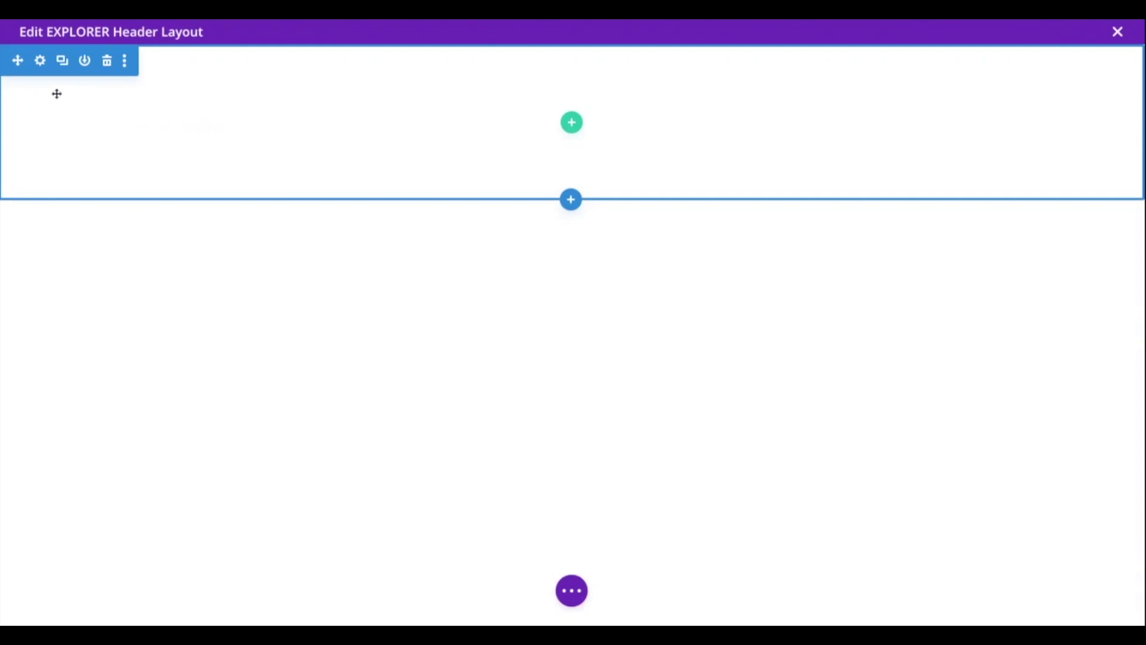
pyautogui.click(40, 63)
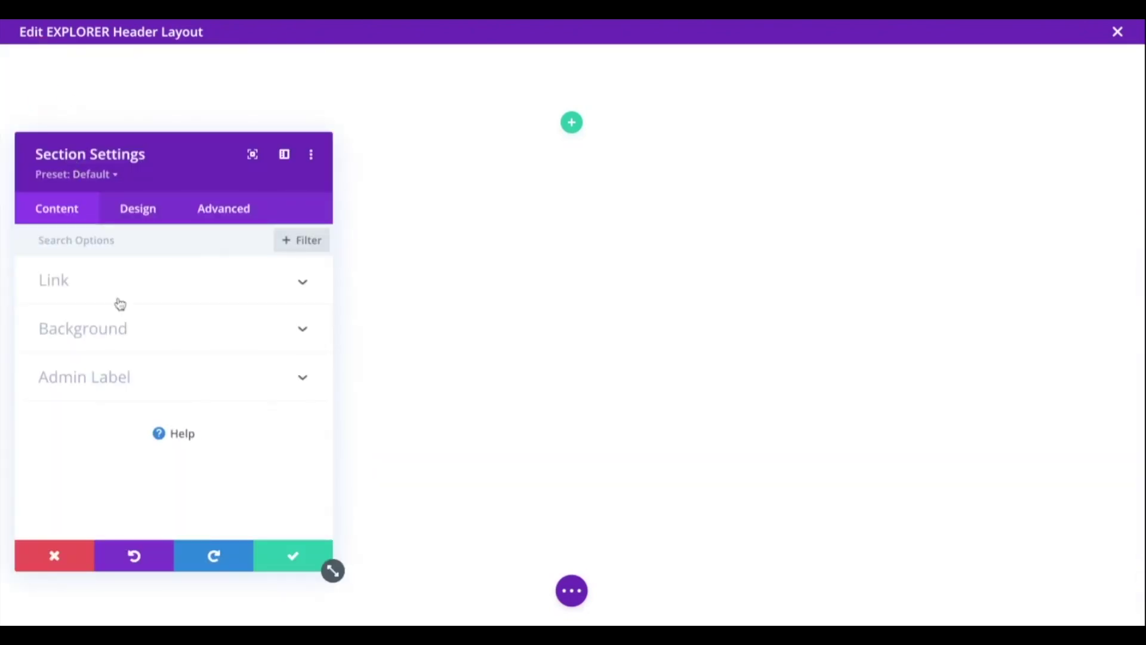
pyautogui.click(284, 154)
pyautogui.click(103, 241)
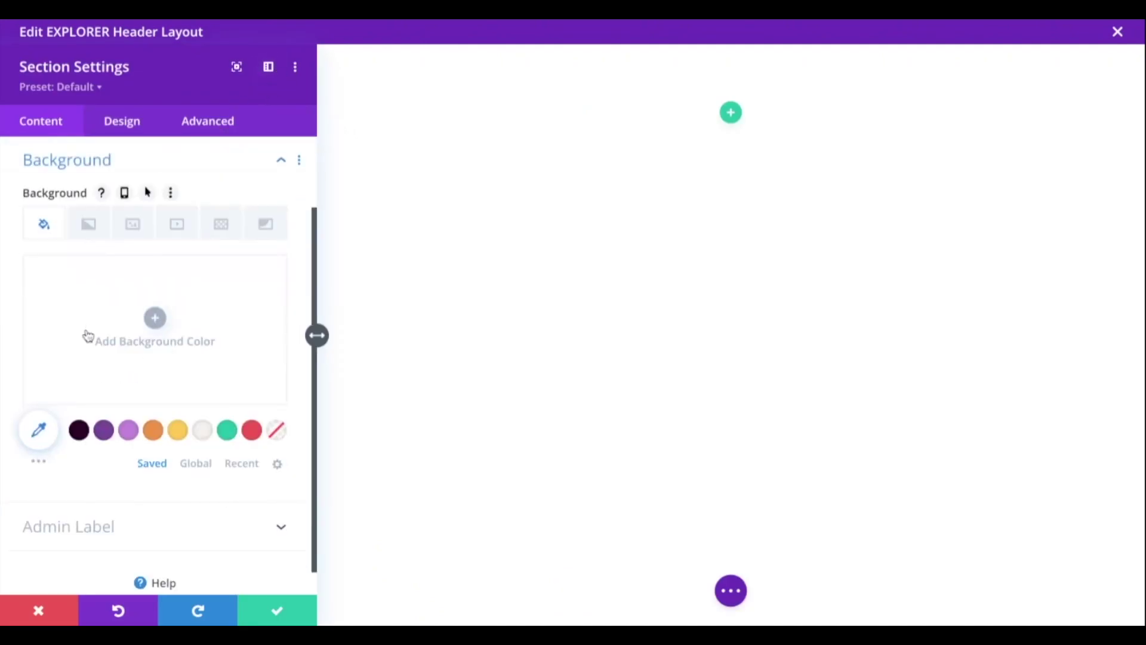
pyautogui.click(241, 463)
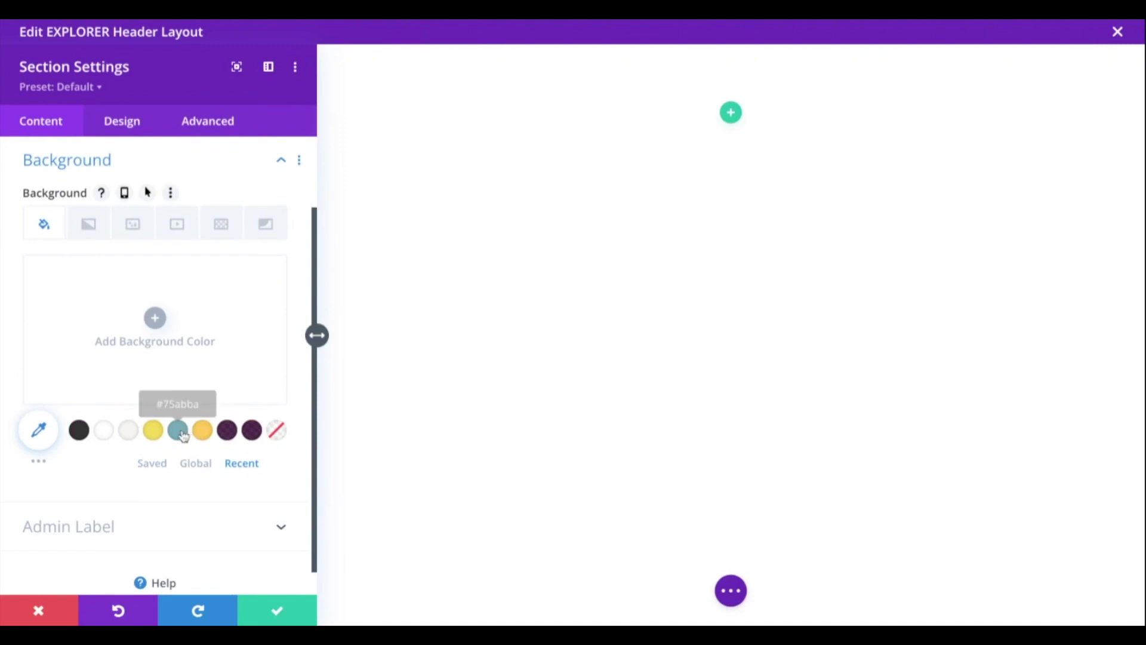
pyautogui.click(178, 430)
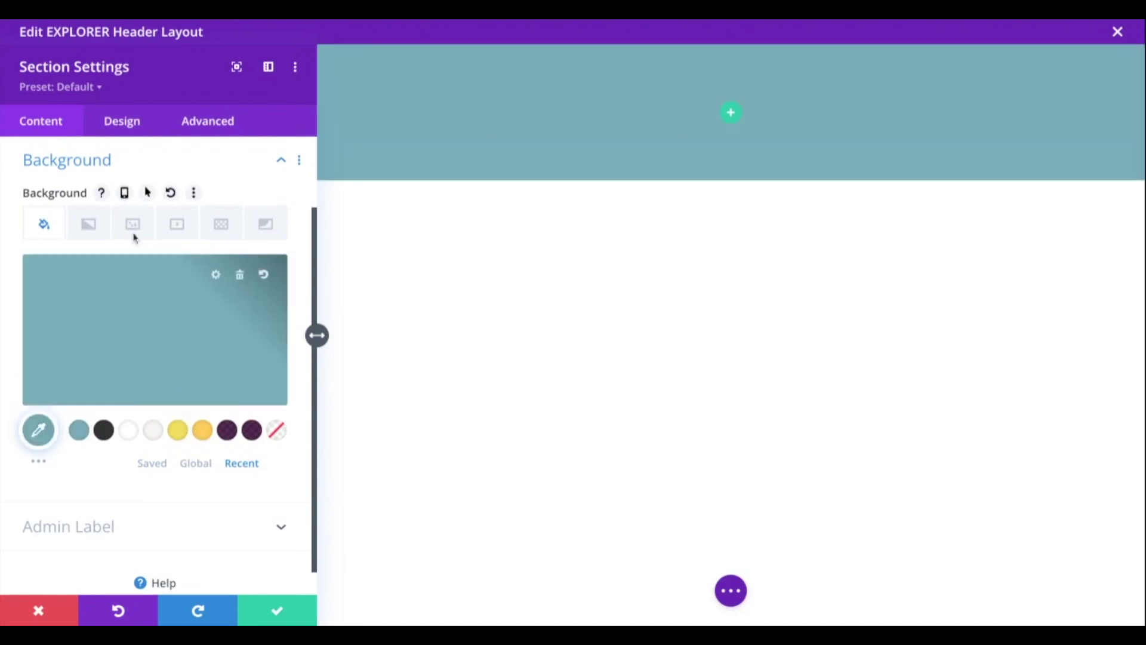
# Set the section's linked top and bottom padding to 20px and save the section settings
pyautogui.click(122, 122)
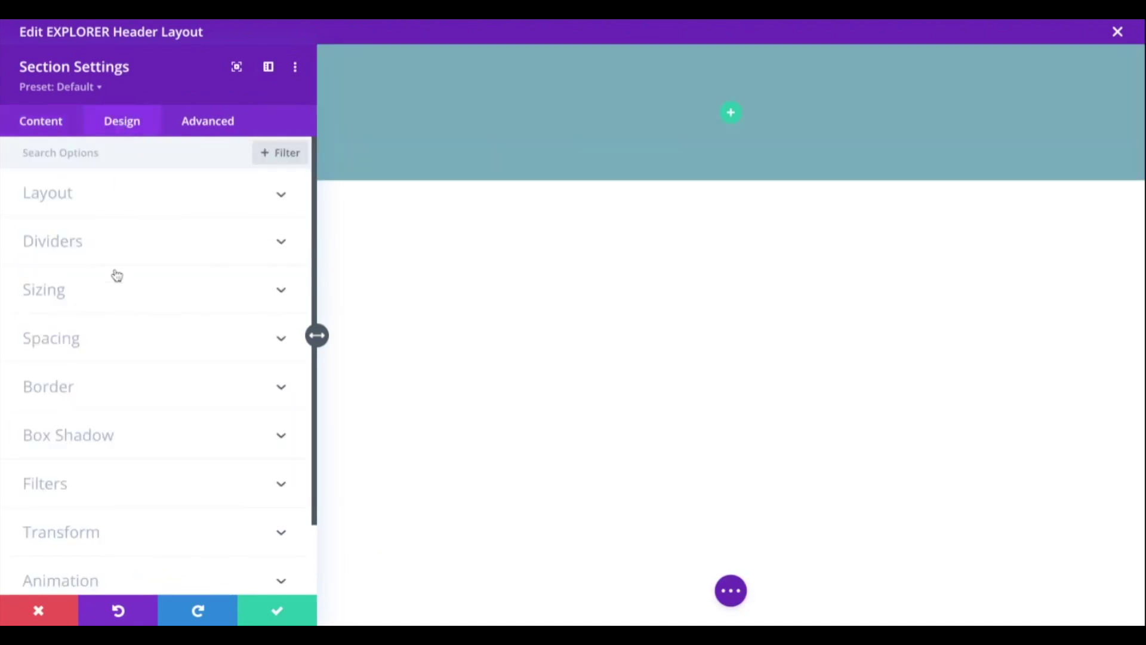
pyautogui.click(108, 337)
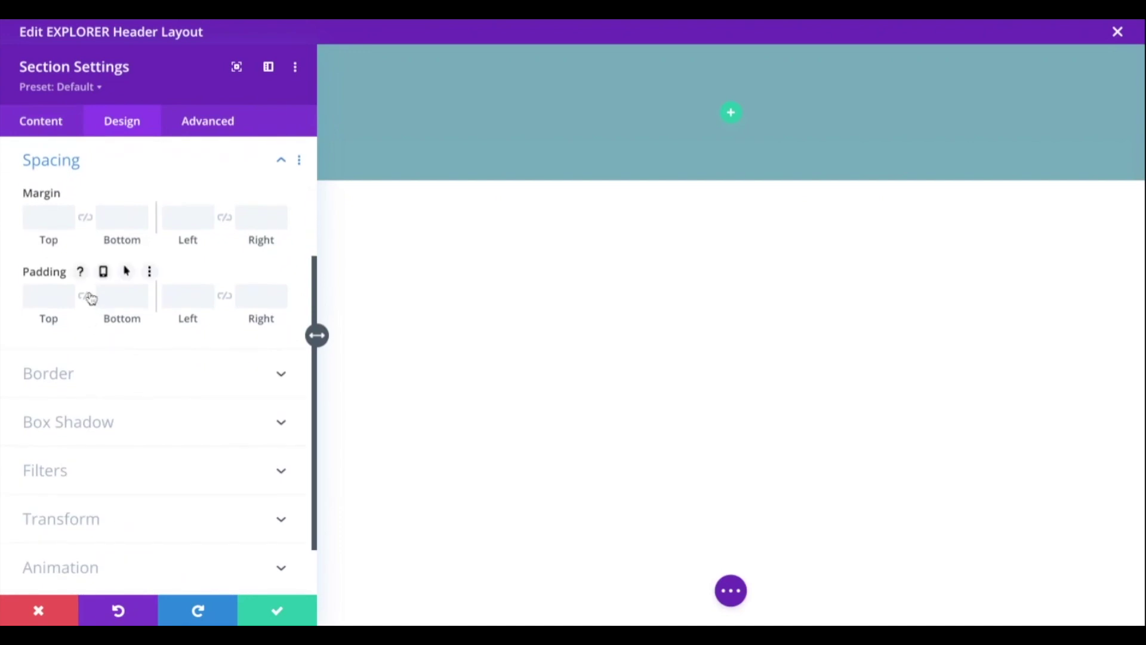
pyautogui.click(87, 296)
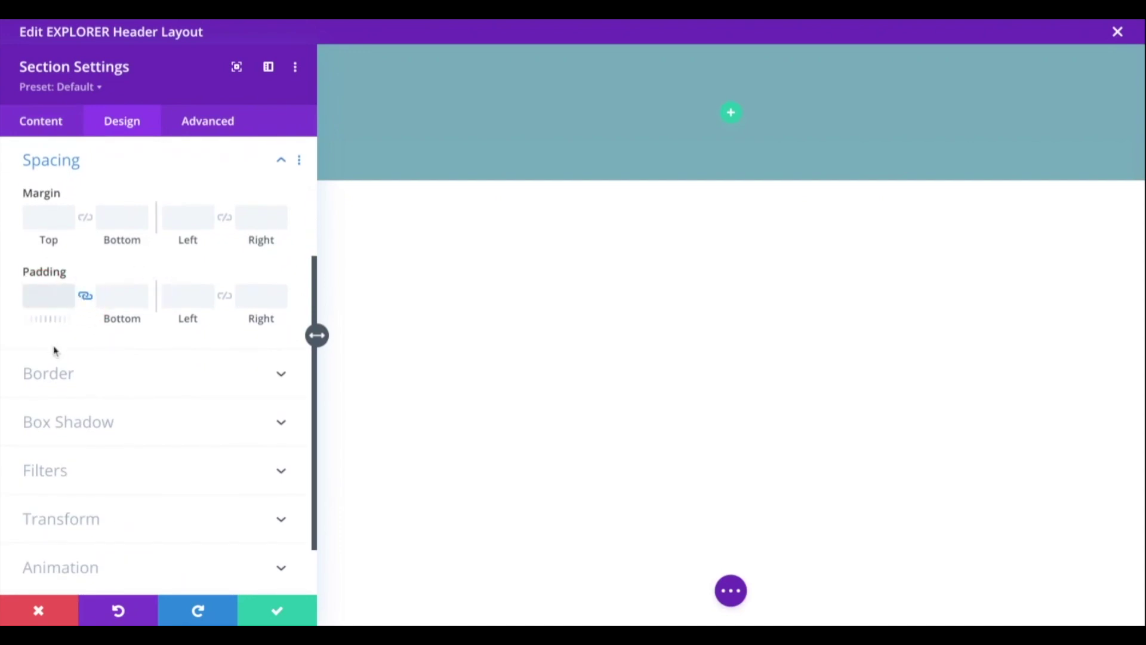
pyautogui.write('20px')
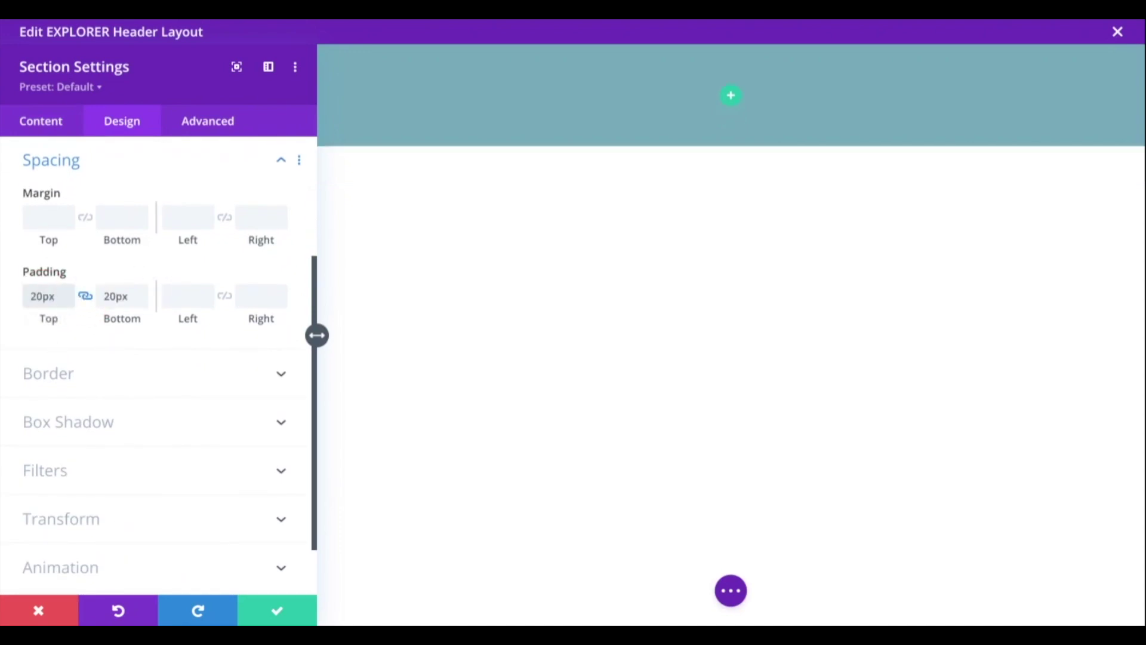
pyautogui.click(278, 608)
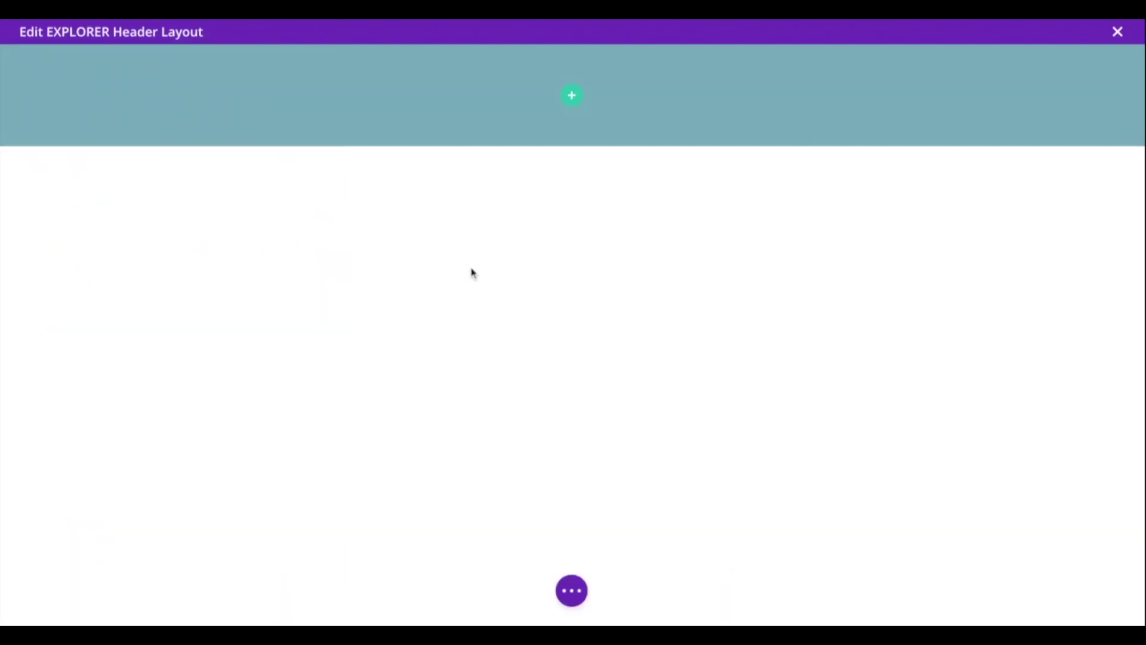
# Insert a single-column row in the header section without adding a module
pyautogui.click(571, 96)
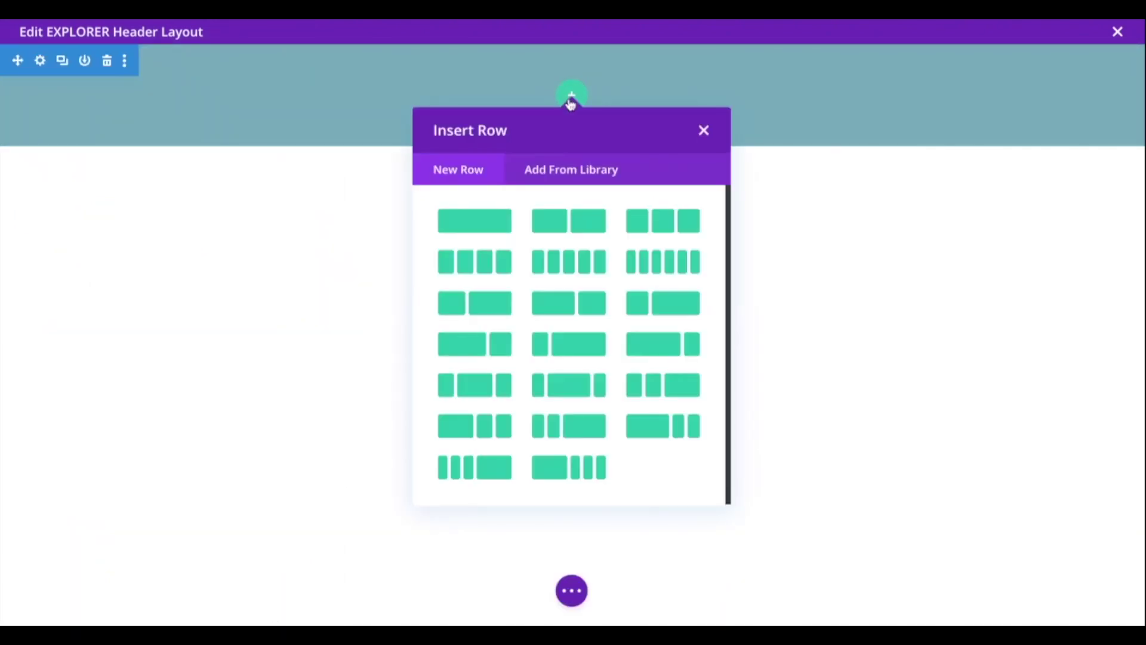
pyautogui.click(483, 222)
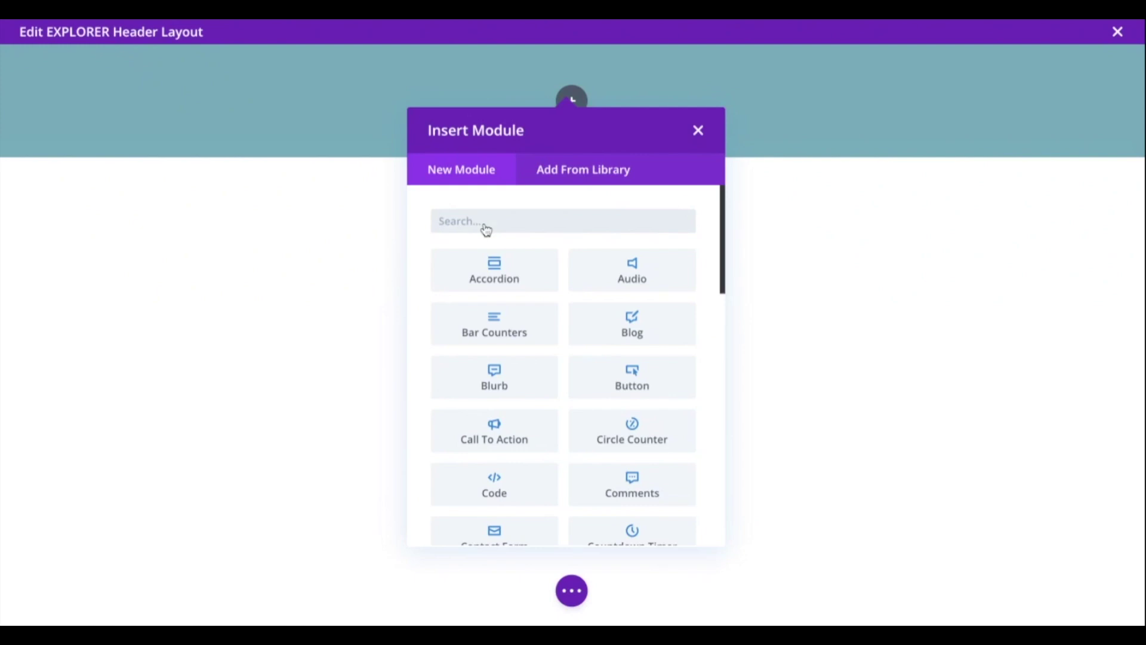
pyautogui.click(696, 132)
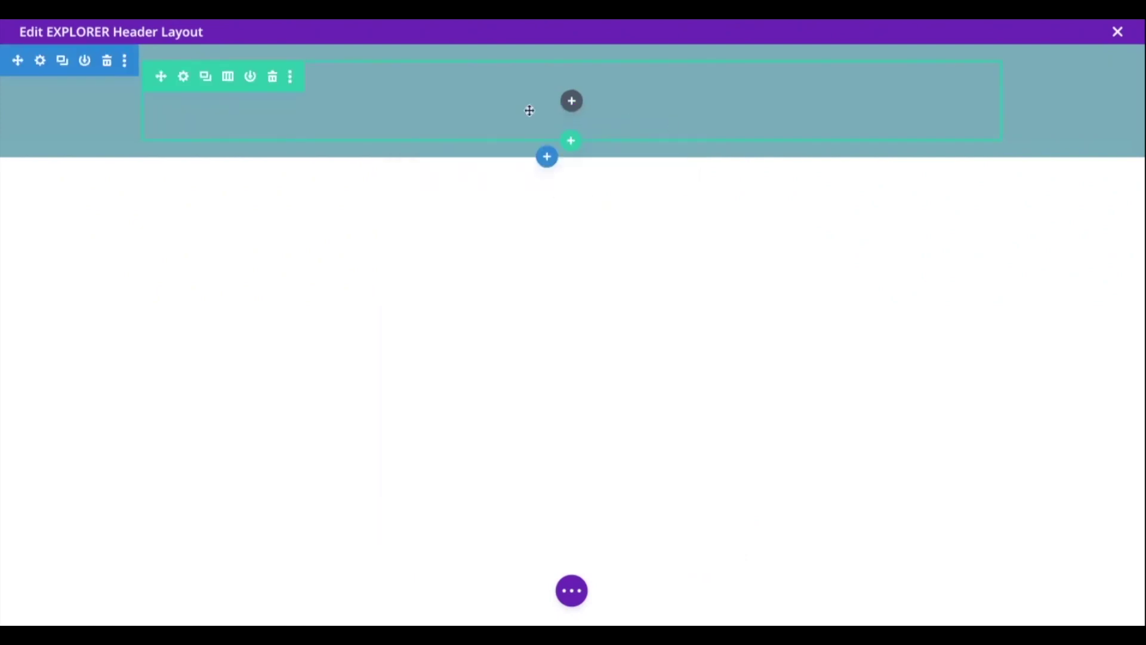
# Set both the width and the max width of the header row to 90%
pyautogui.click(184, 77)
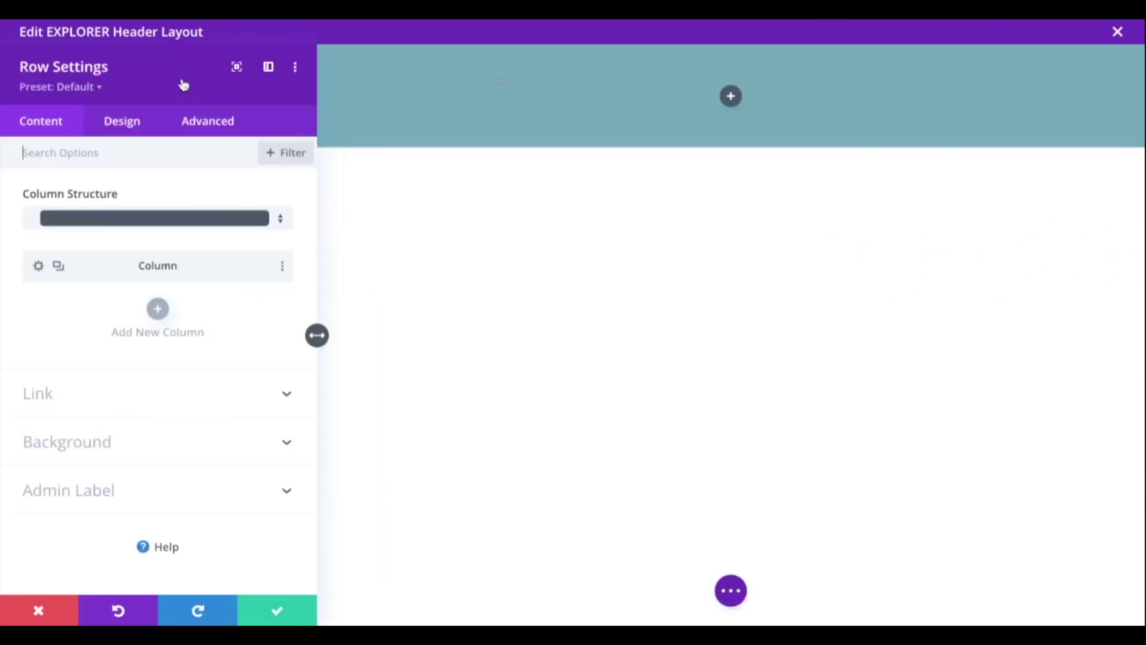
pyautogui.click(128, 123)
pyautogui.click(102, 196)
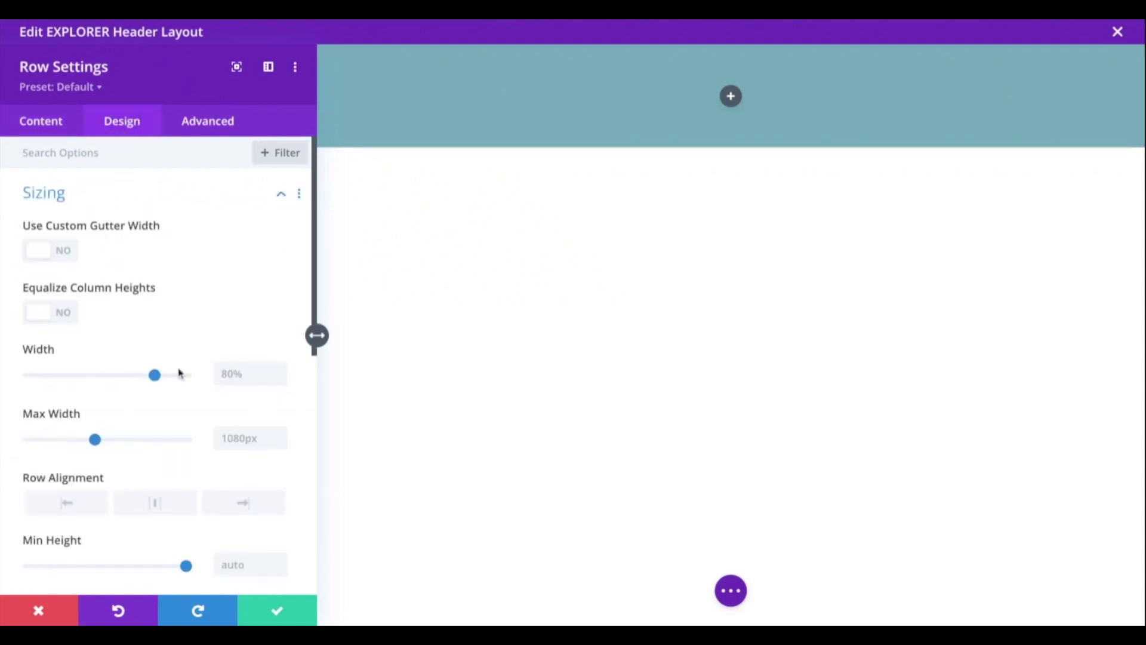
pyautogui.click(216, 374)
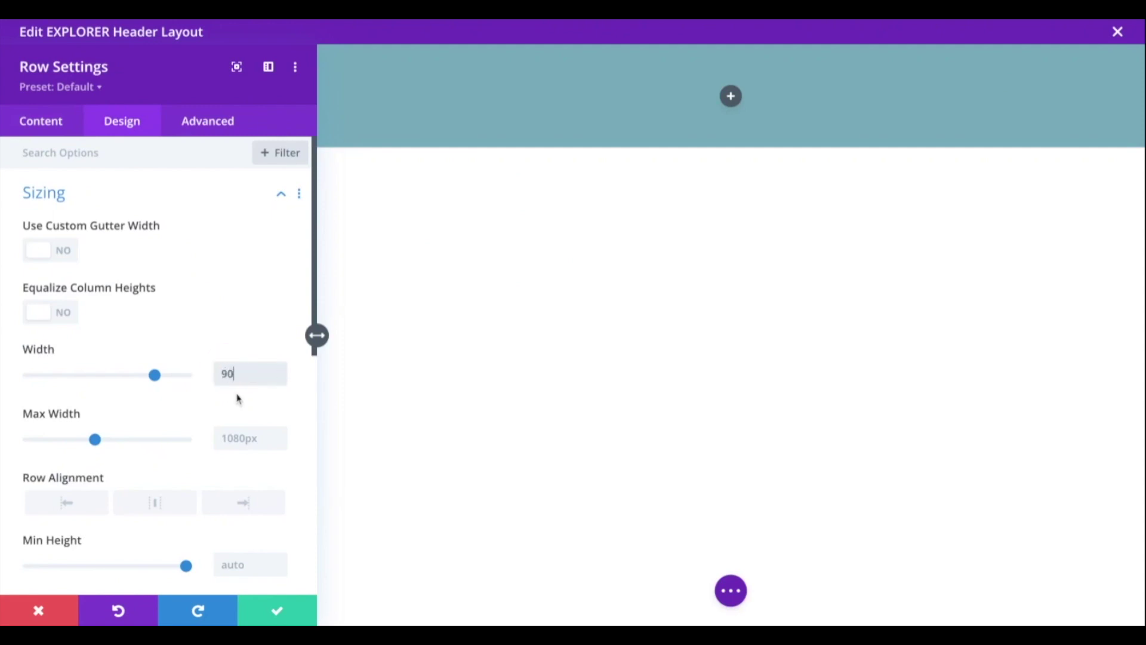
pyautogui.click(238, 437)
pyautogui.hotkey('ctrl', 'a')
pyautogui.write('90')
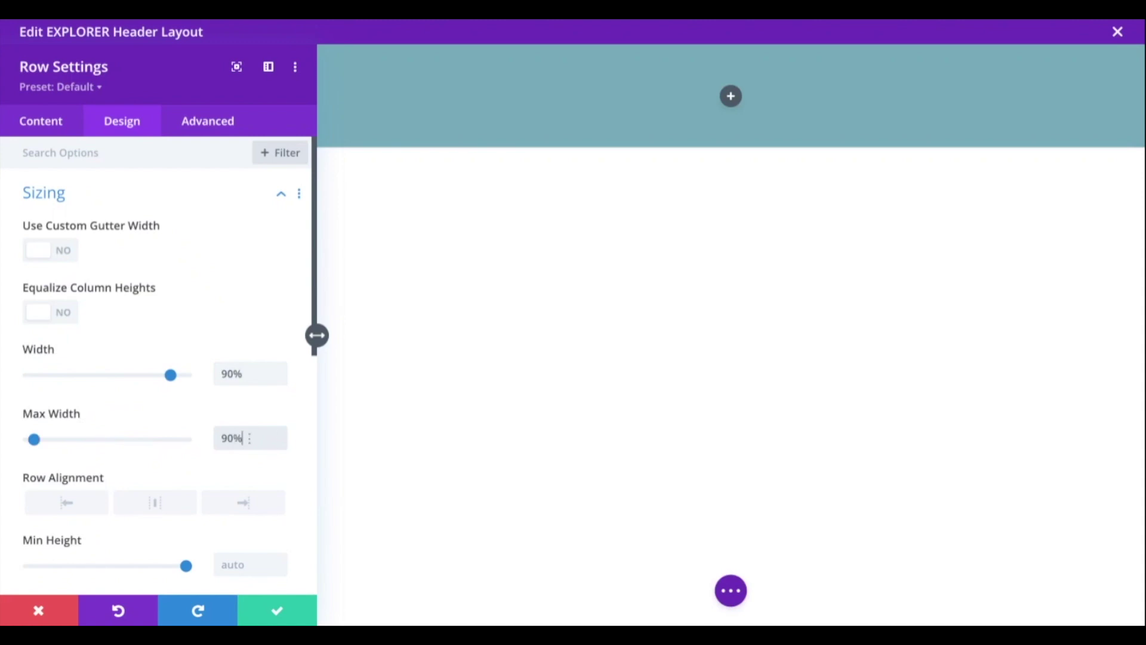
# Set the row's linked top and bottom padding to 0px and save the row settings
pyautogui.click(223, 198)
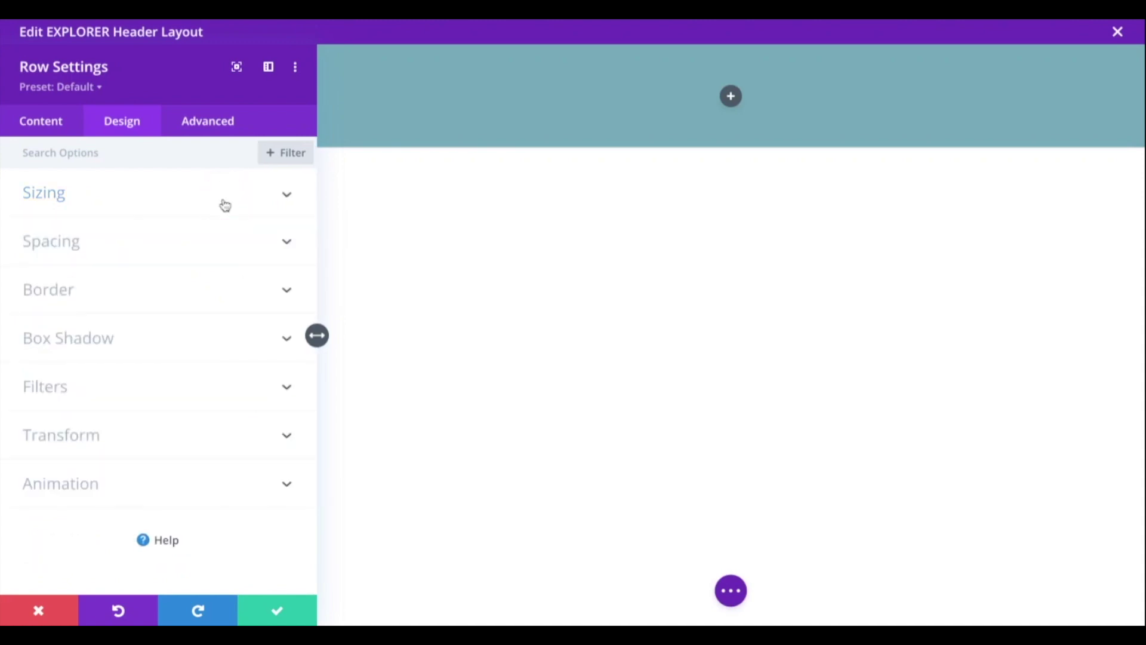
pyautogui.click(142, 242)
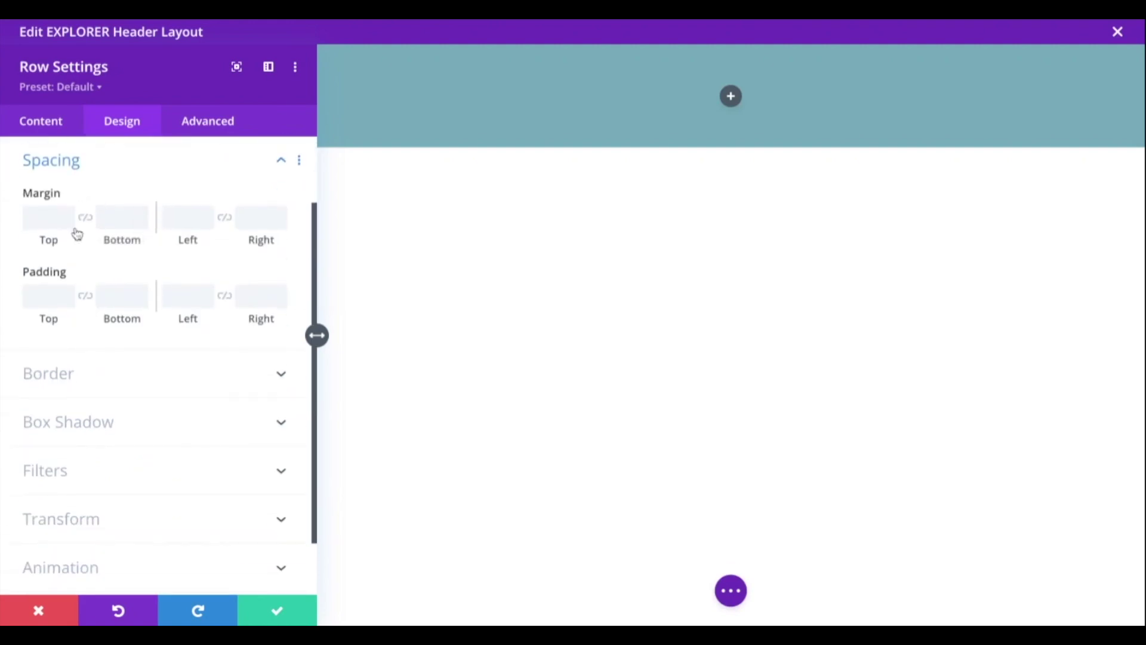
pyautogui.click(84, 297)
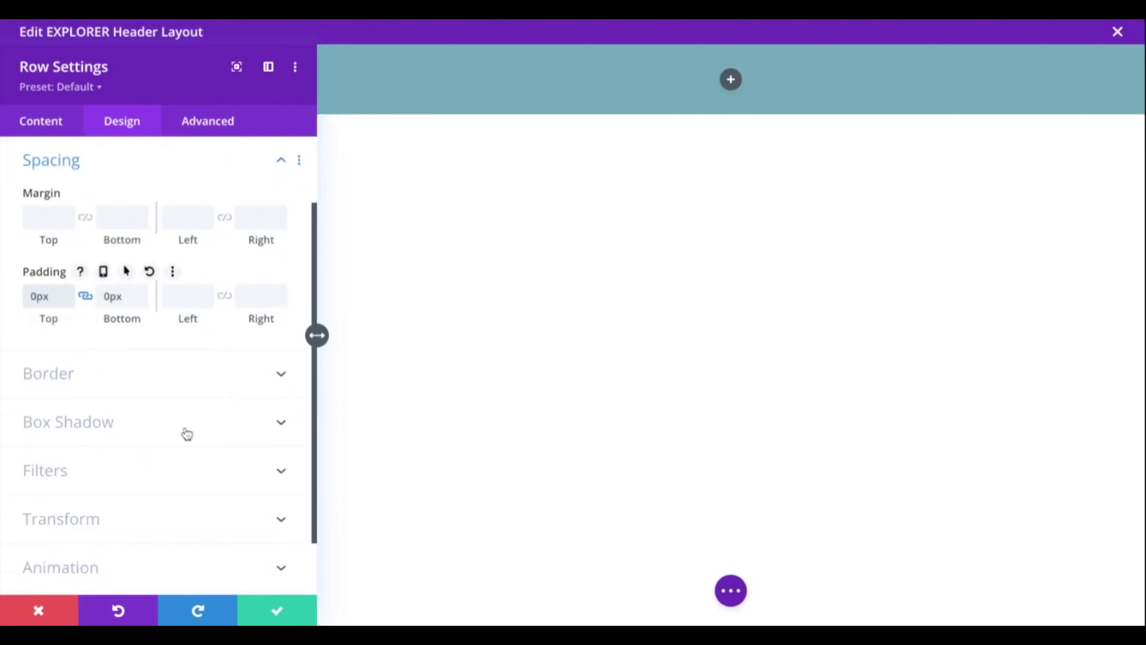
pyautogui.click(272, 609)
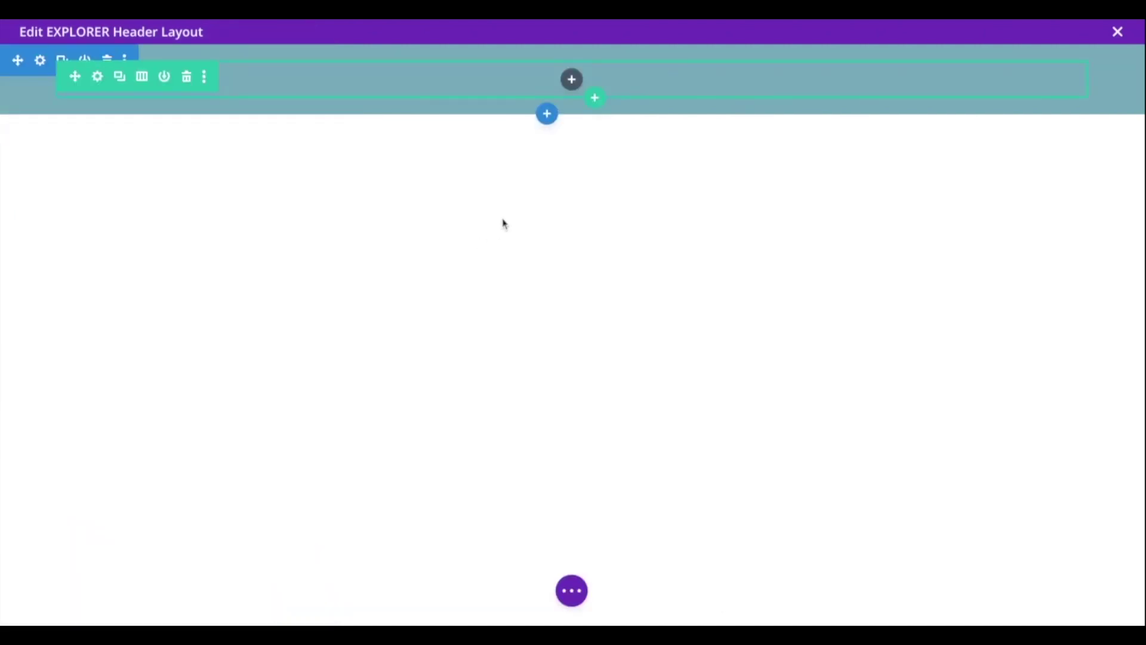
# Insert a DiviMenus Flex module in the header row and hide its menu button
pyautogui.click(572, 81)
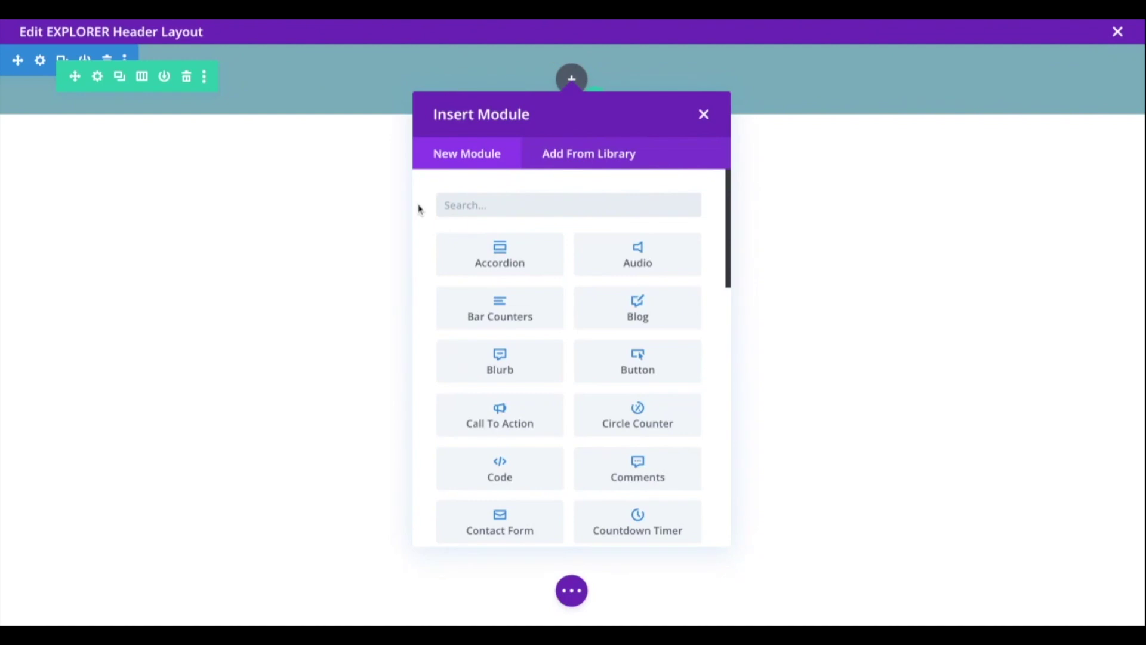
pyautogui.write('divim')
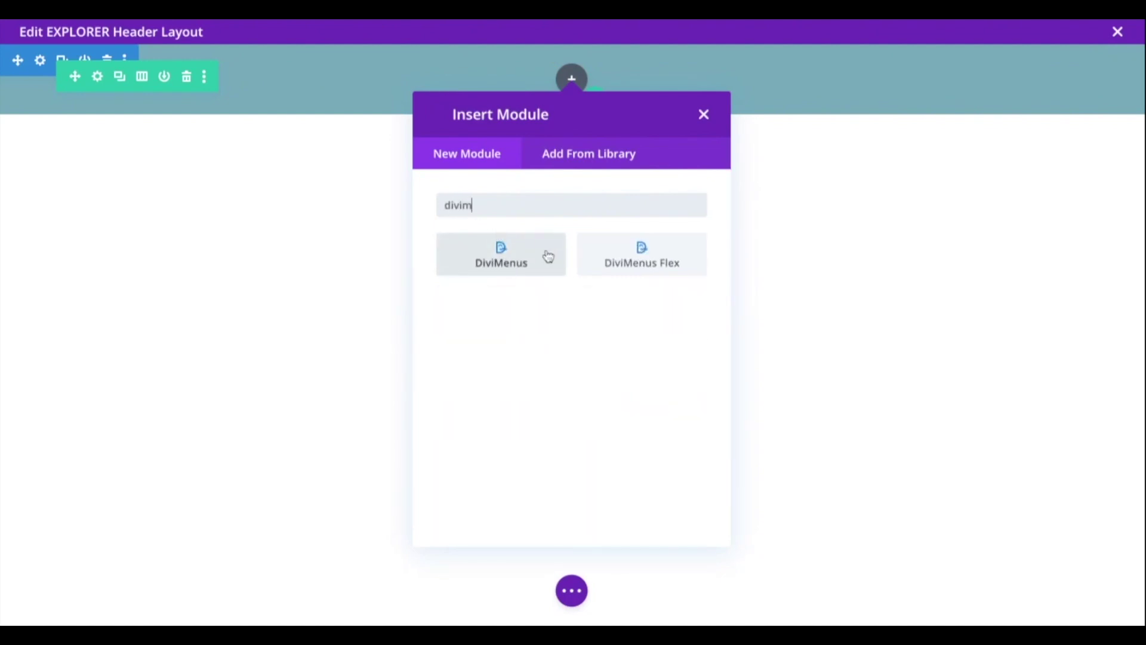
pyautogui.click(606, 248)
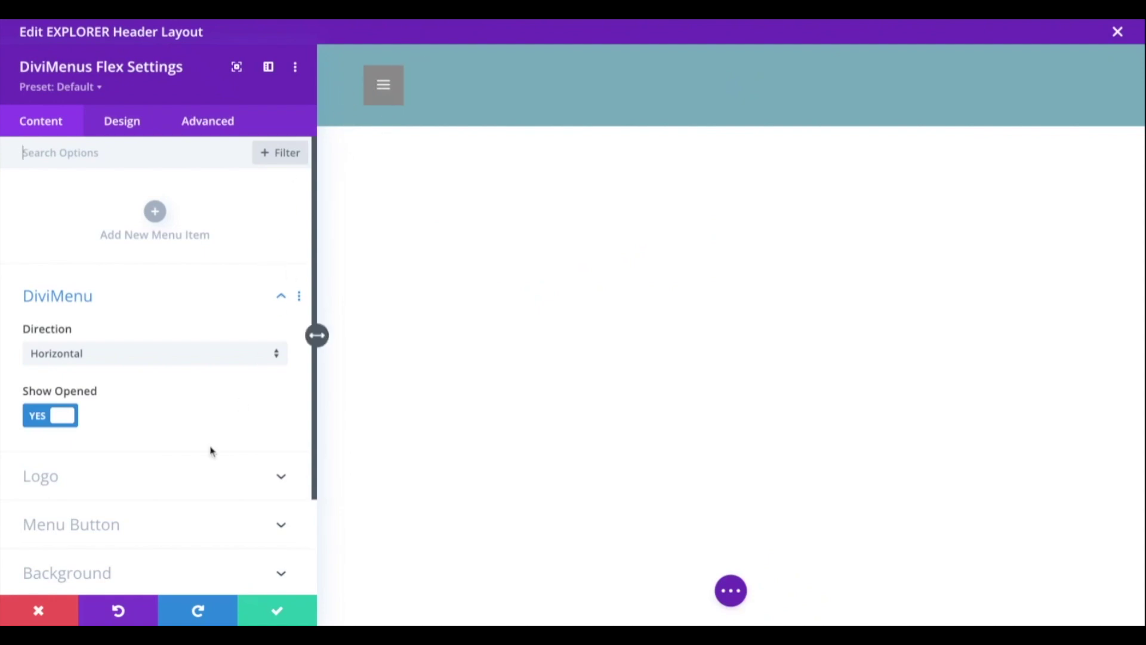
pyautogui.click(122, 522)
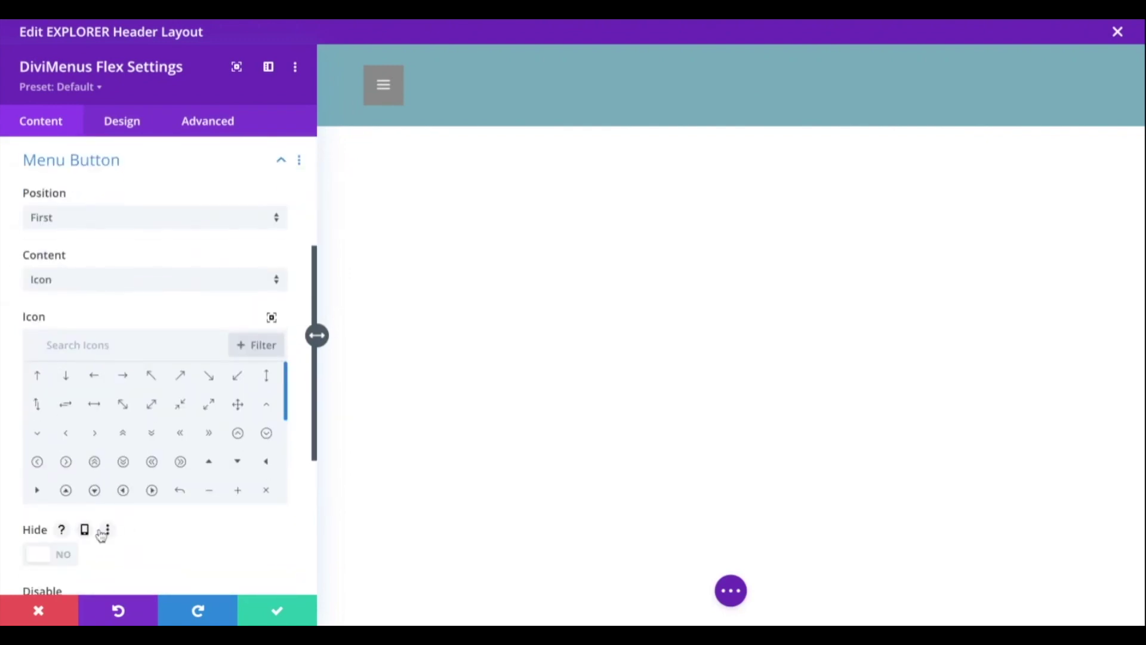
pyautogui.click(44, 555)
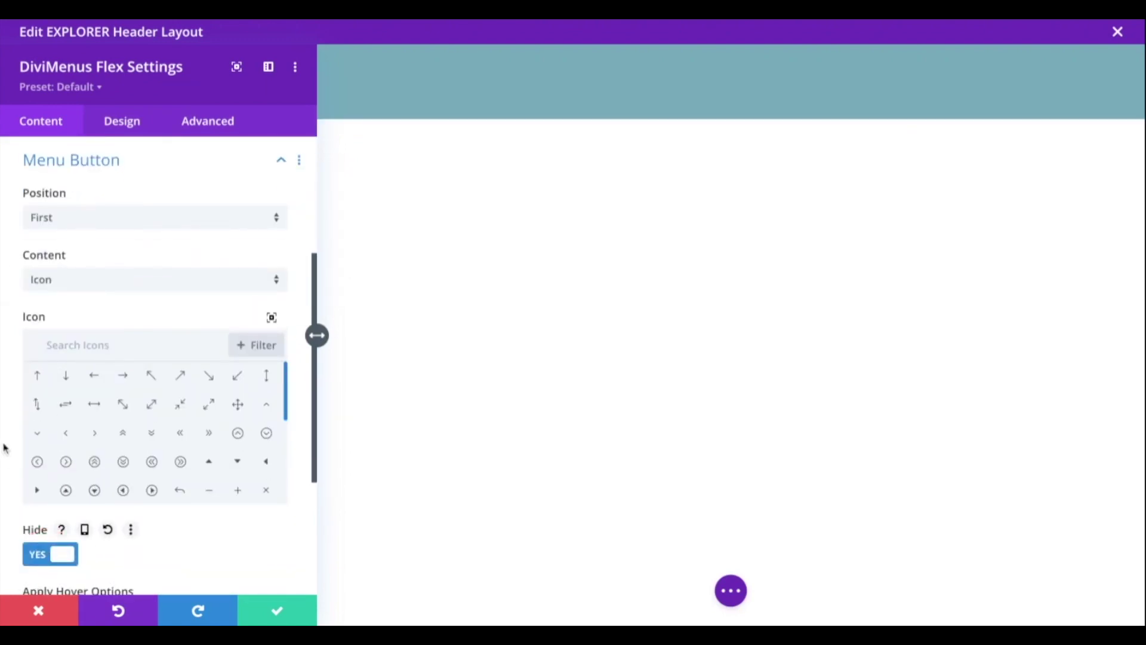
# Add the white LOGO image as the menu's logo and link it to the homepage
pyautogui.scroll(4, 3, 448)
pyautogui.click(94, 342)
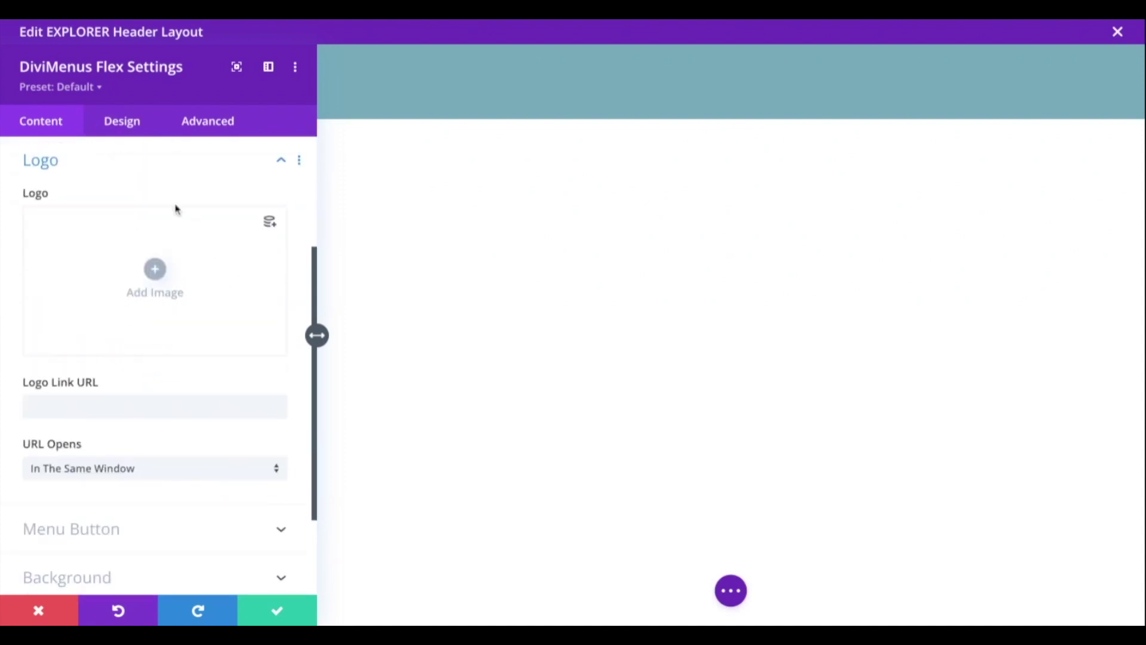
pyautogui.click(176, 257)
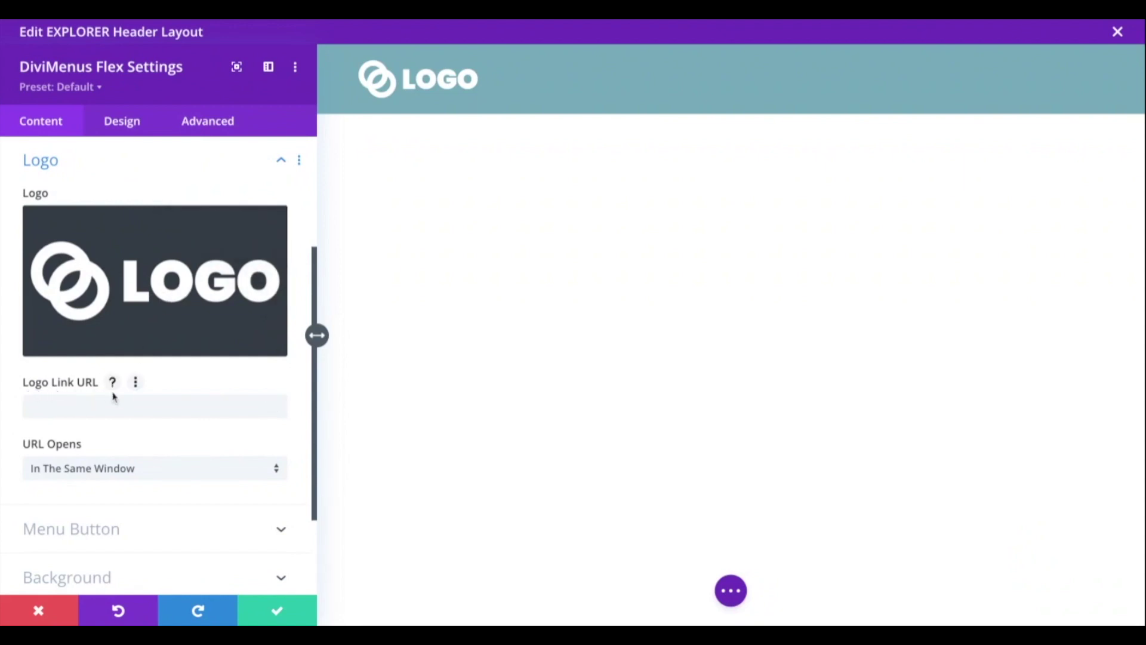
pyautogui.click(274, 411)
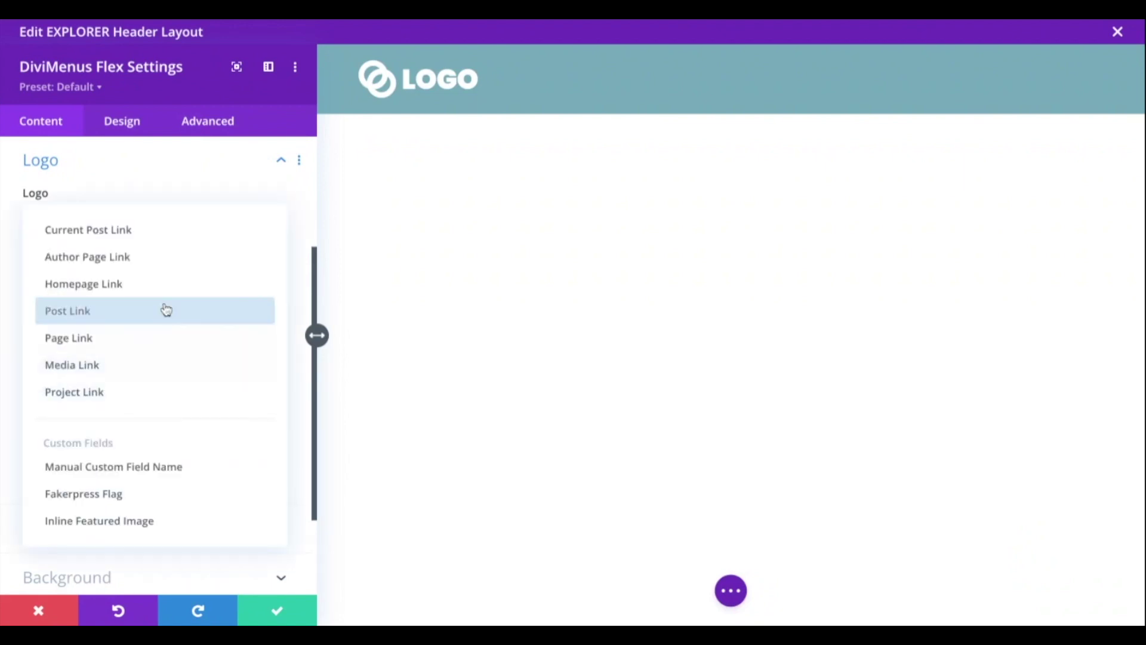
pyautogui.click(143, 287)
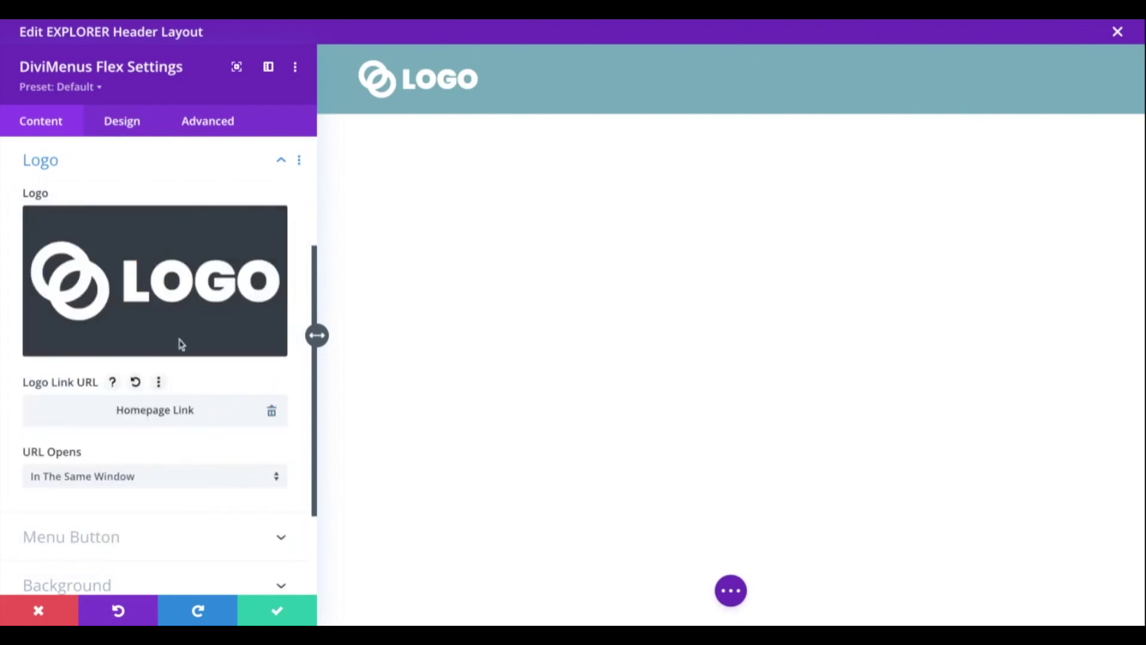
# Set the logo width to 120px for tablet using responsive values, and return to the desktop view
pyautogui.click(122, 123)
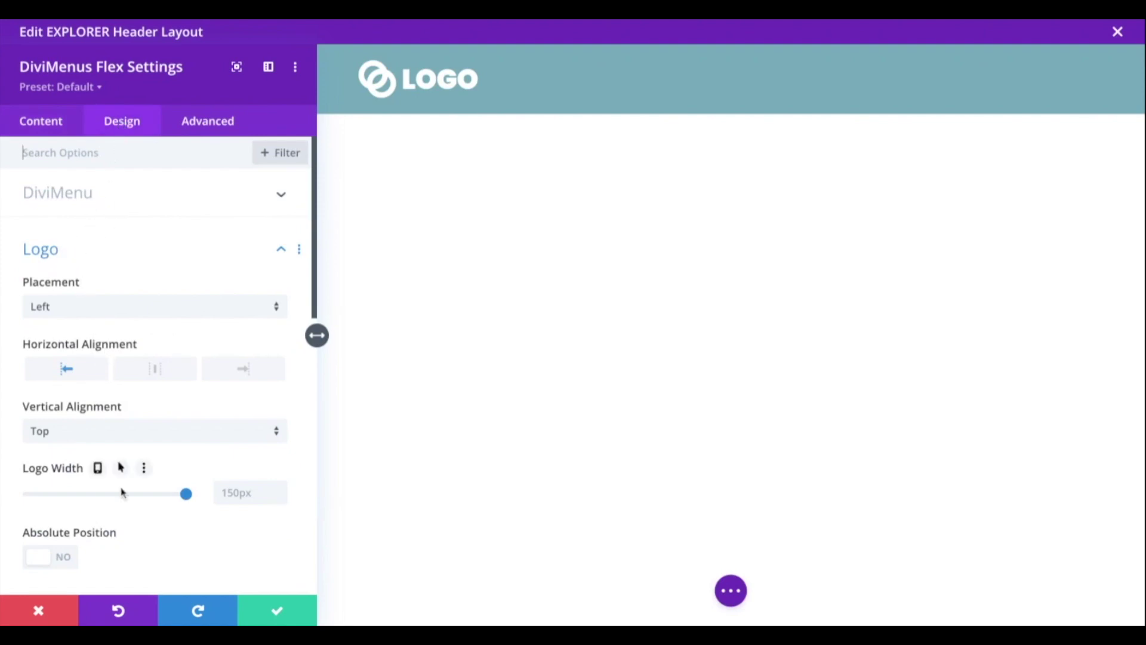
pyautogui.scroll(-1, 121, 492)
pyautogui.click(98, 410)
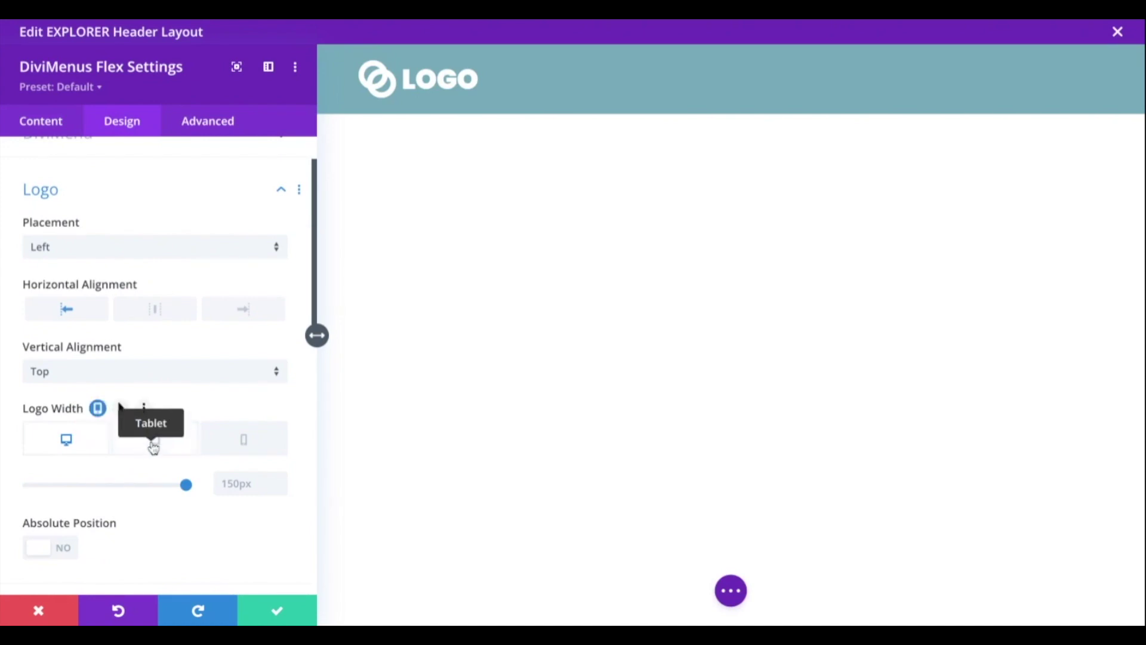
pyautogui.click(152, 442)
pyautogui.click(233, 447)
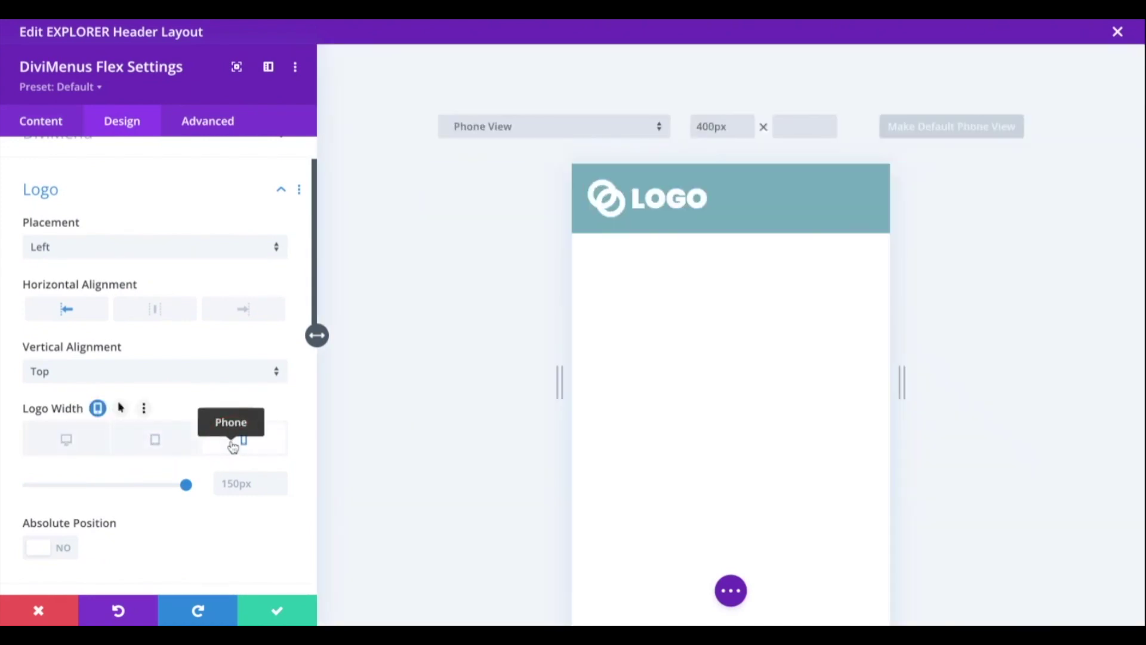
pyautogui.click(154, 440)
pyautogui.write('1')
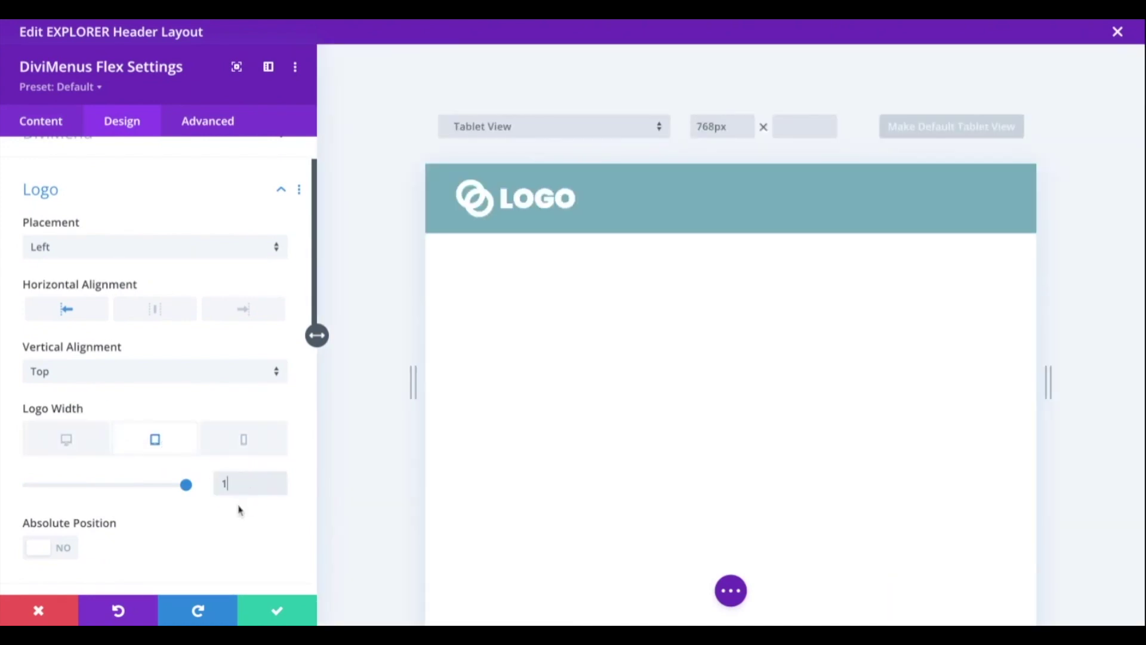
pyautogui.write('20px')
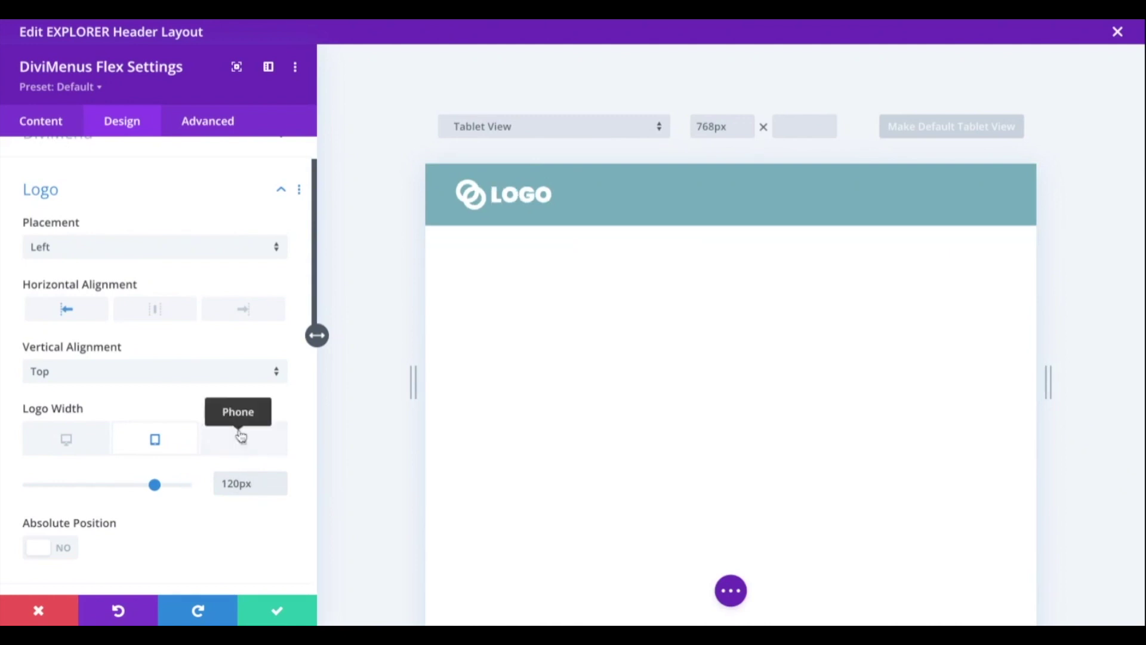
pyautogui.click(82, 440)
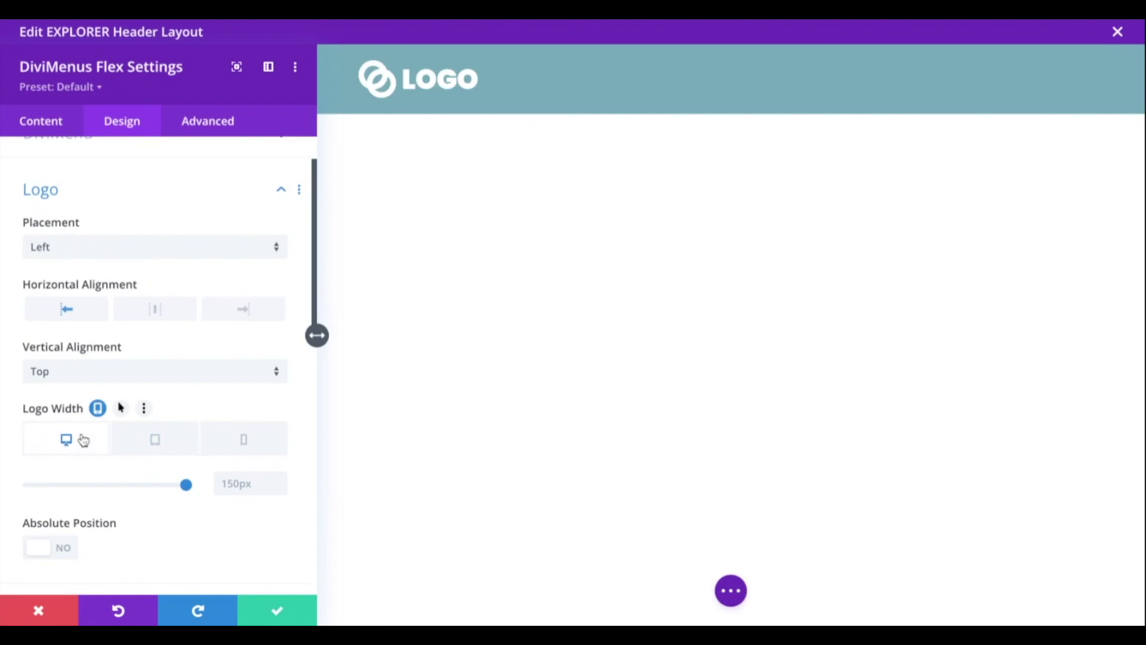
# Add a new menu item to the DiviMenus Flex module with the title Services
pyautogui.click(27, 124)
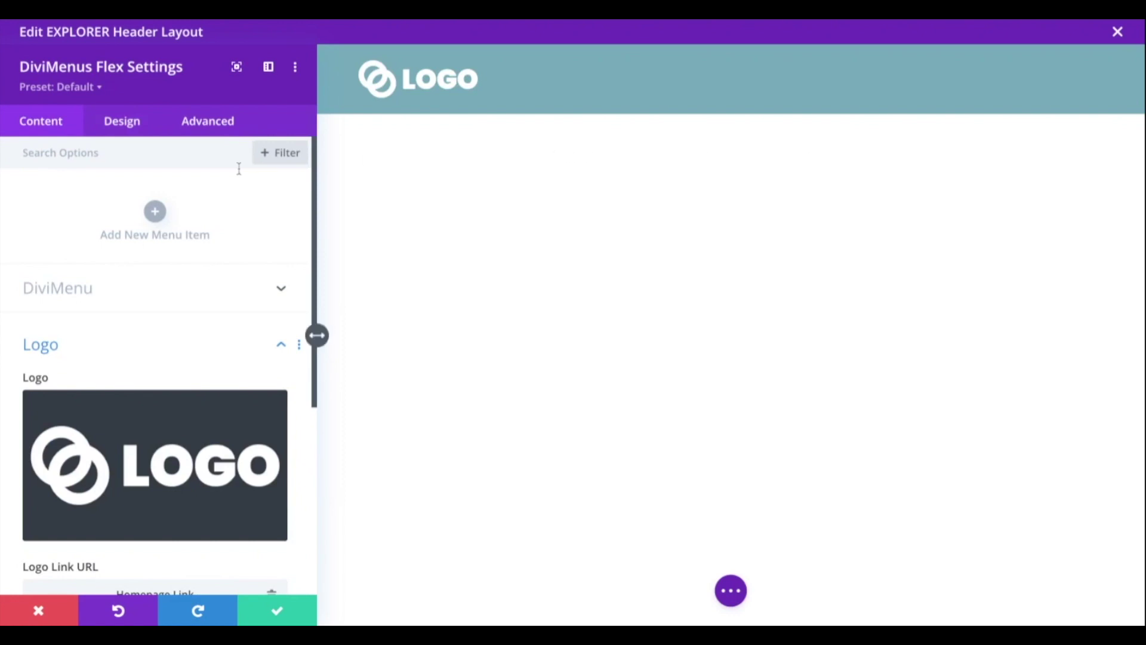
pyautogui.click(155, 212)
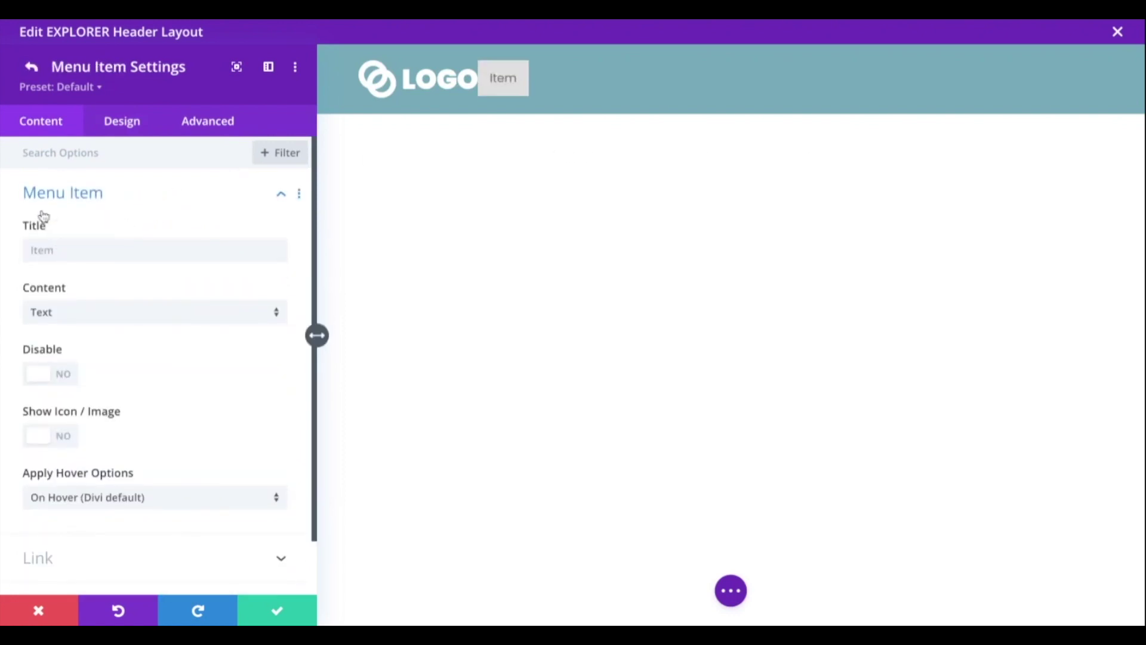
pyautogui.click(70, 247)
pyautogui.write('Services')
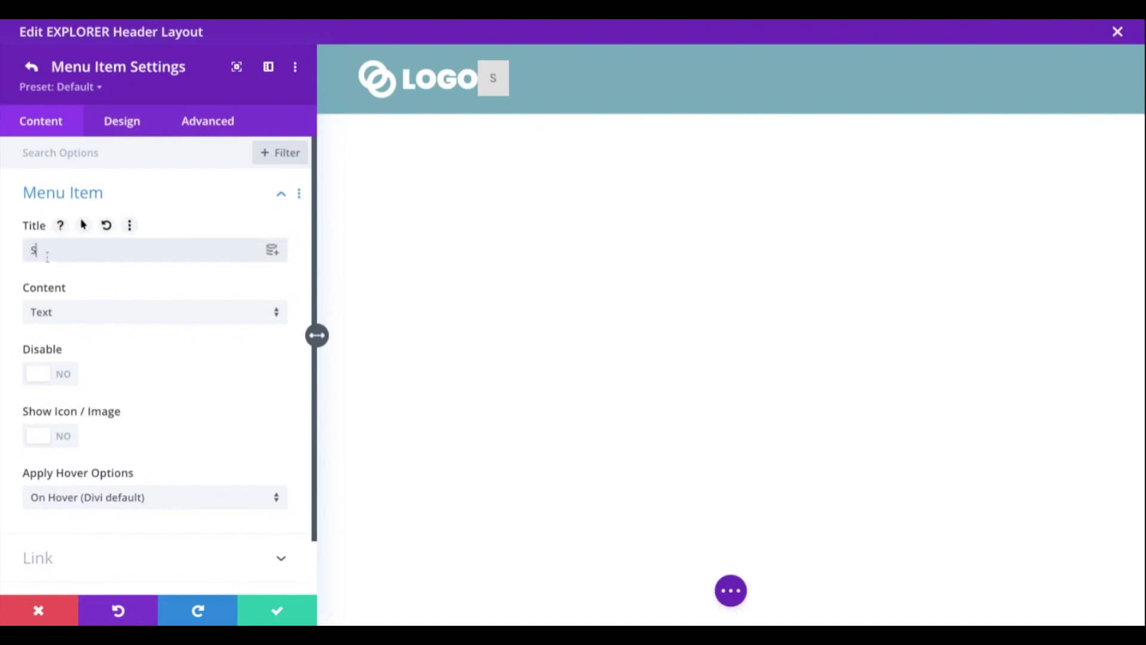
# Enable the icon on the Services menu item and choose the solid downward triangle
pyautogui.click(40, 431)
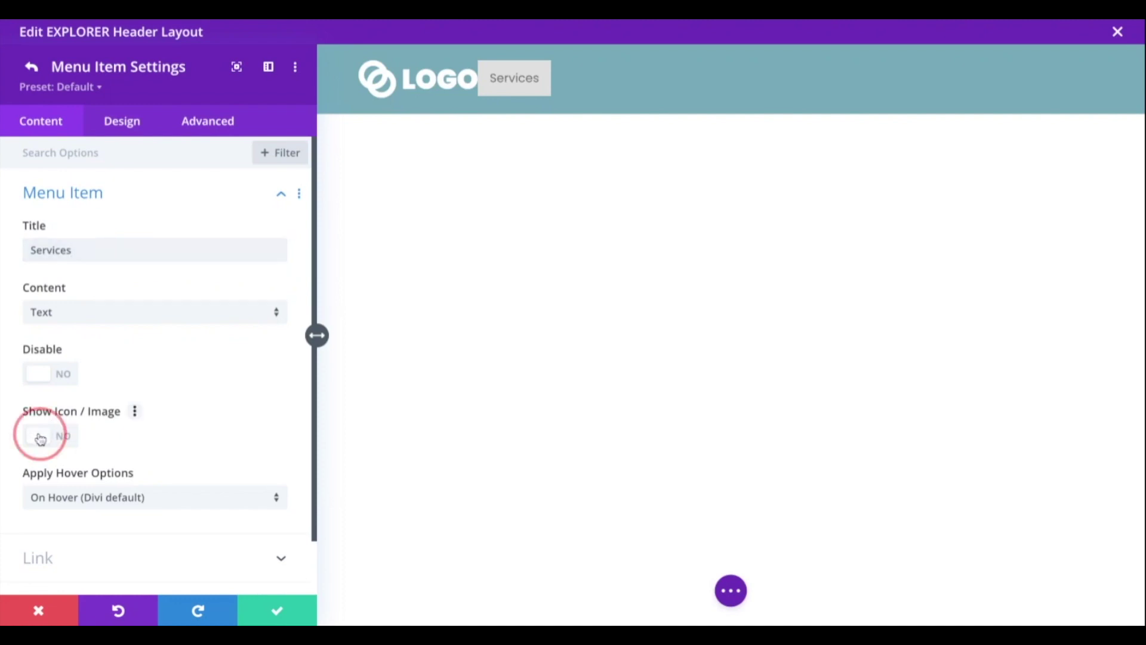
pyautogui.scroll(-2, 157, 410)
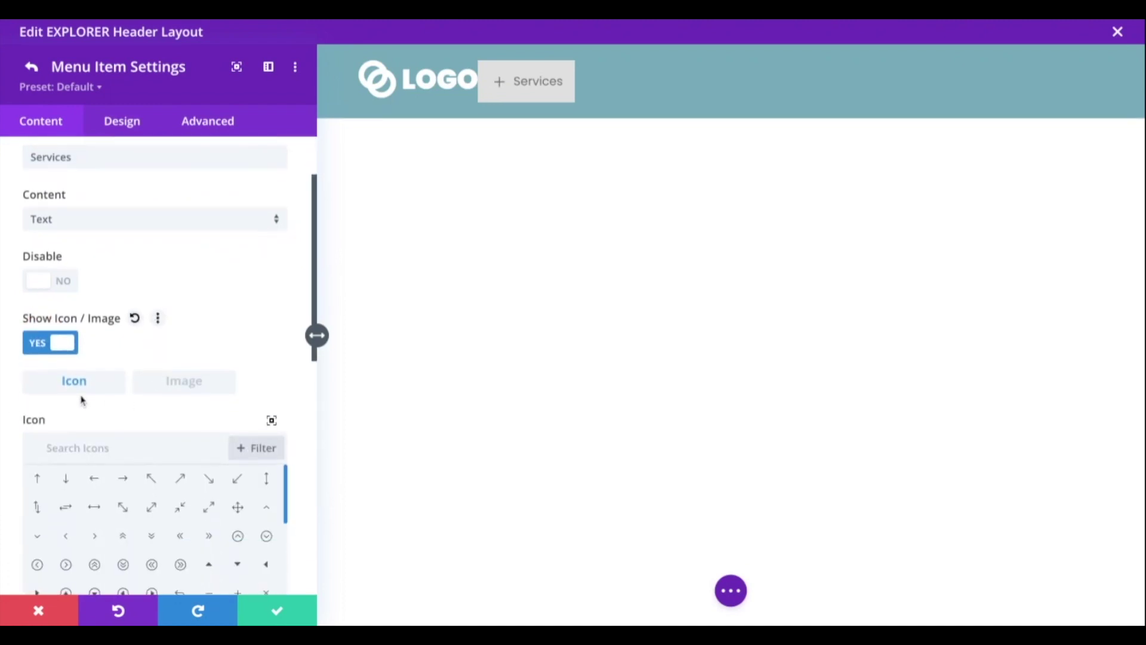
pyautogui.scroll(-1, 238, 346)
pyautogui.click(175, 320)
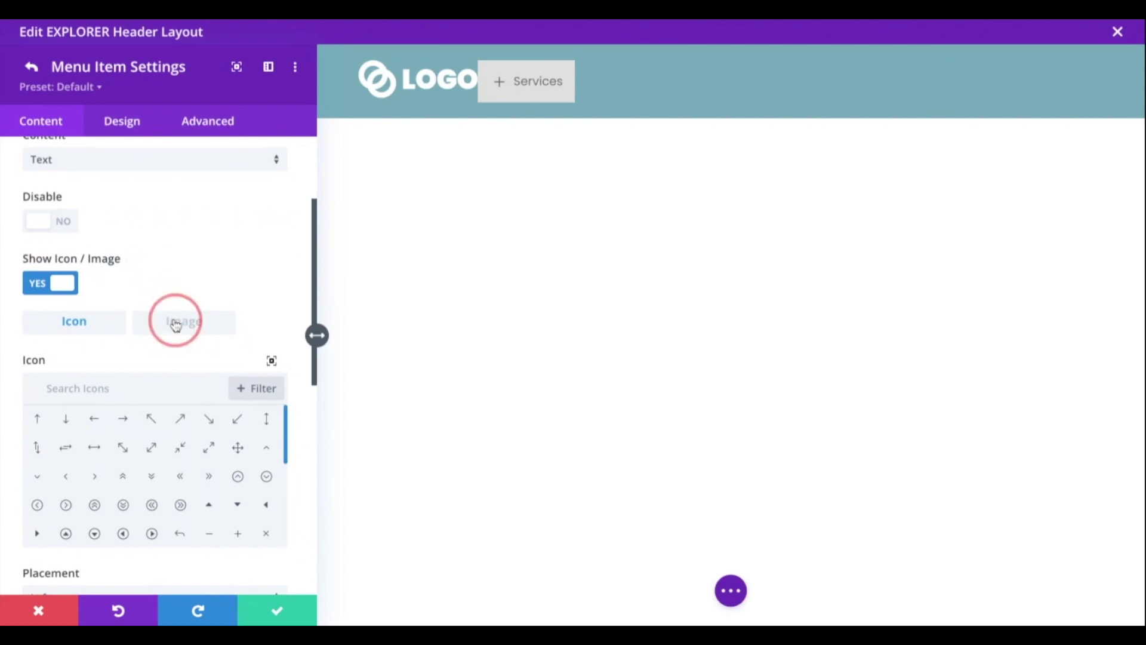
pyautogui.click(105, 325)
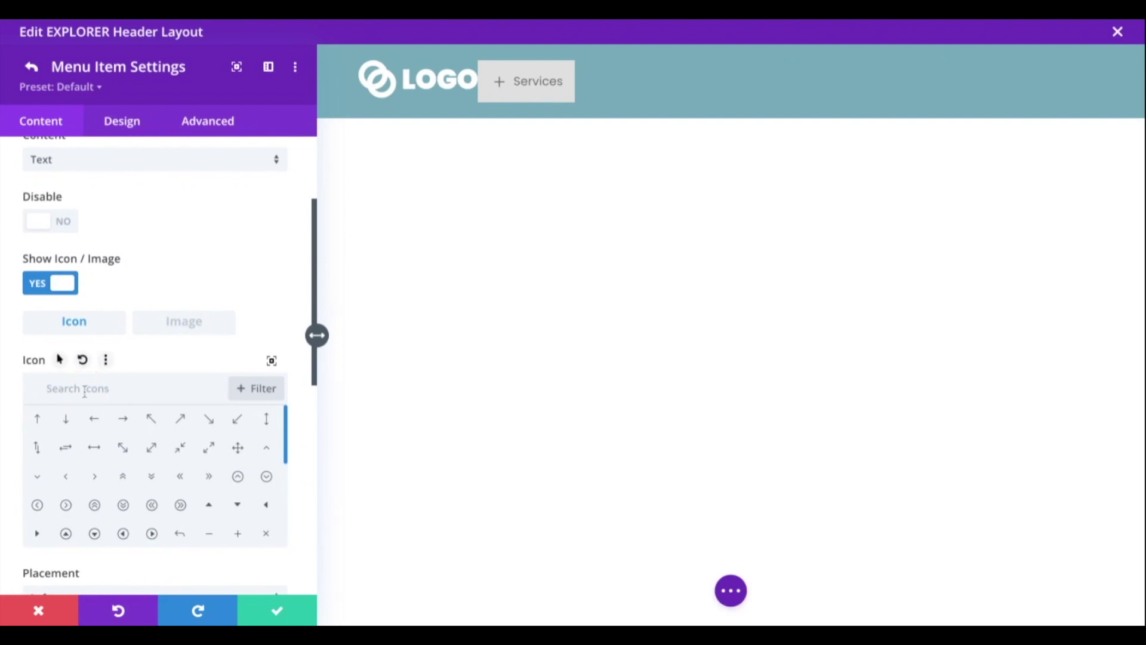
pyautogui.write('triangl')
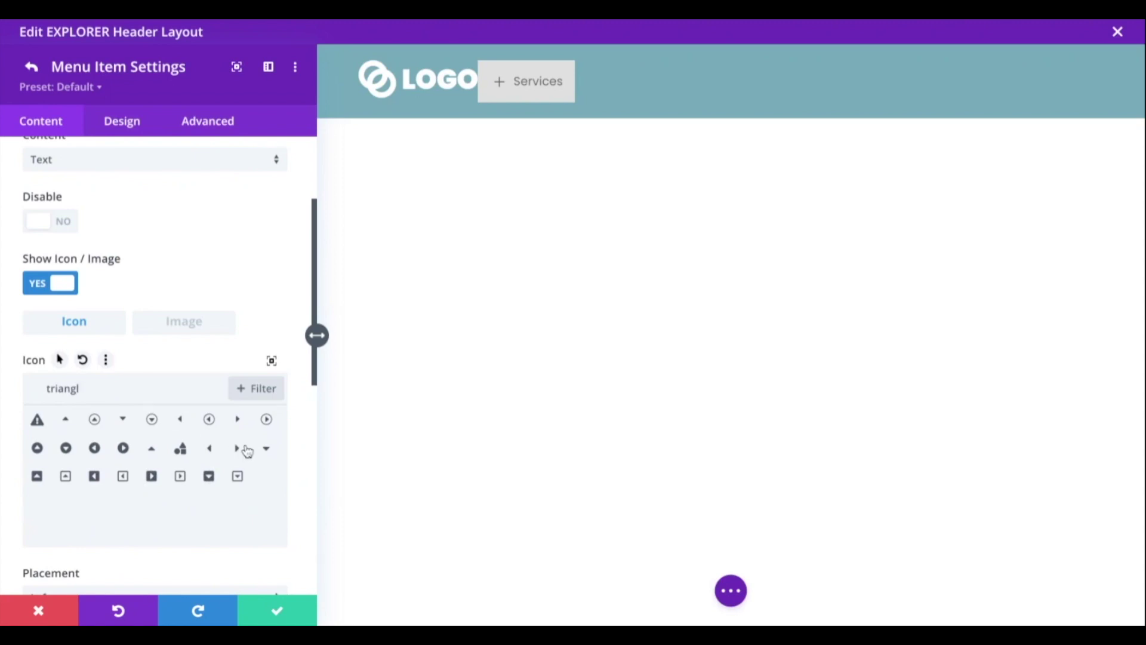
pyautogui.click(264, 450)
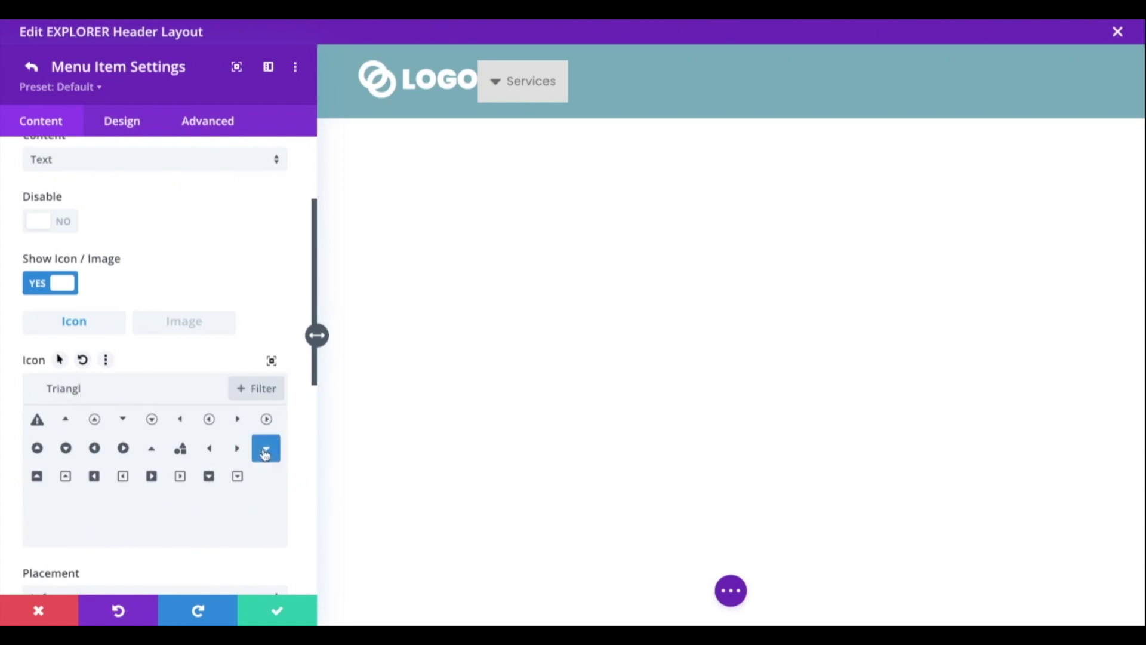
# Set the Services item's icon placement to Right and return to the module settings
pyautogui.scroll(-4, 298, 459)
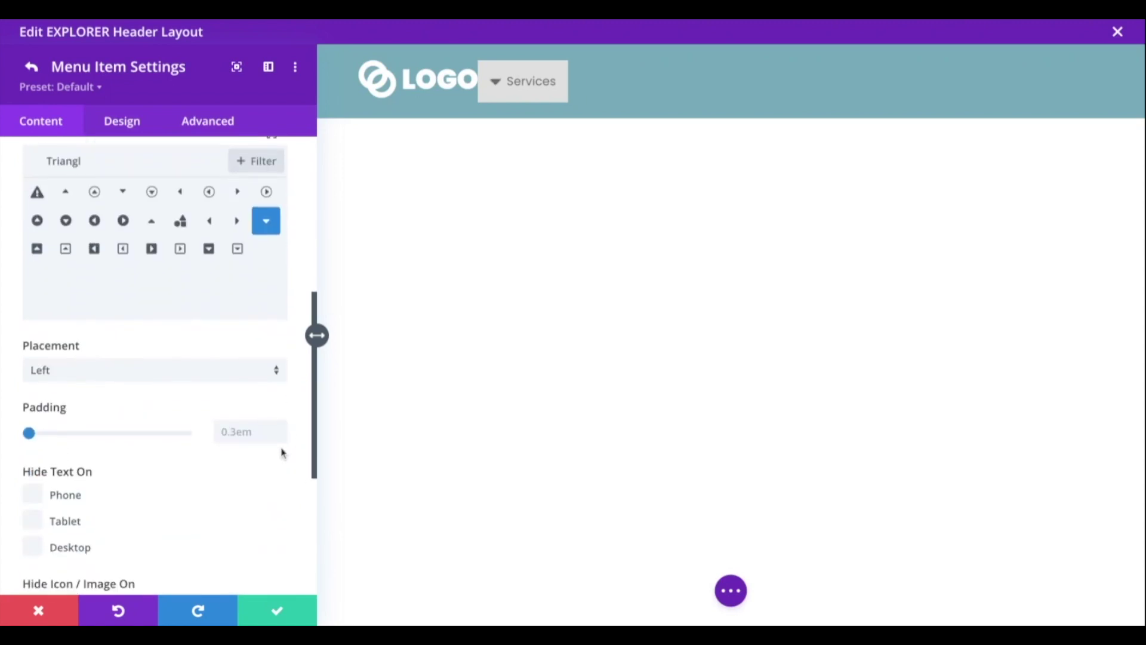
pyautogui.click(122, 379)
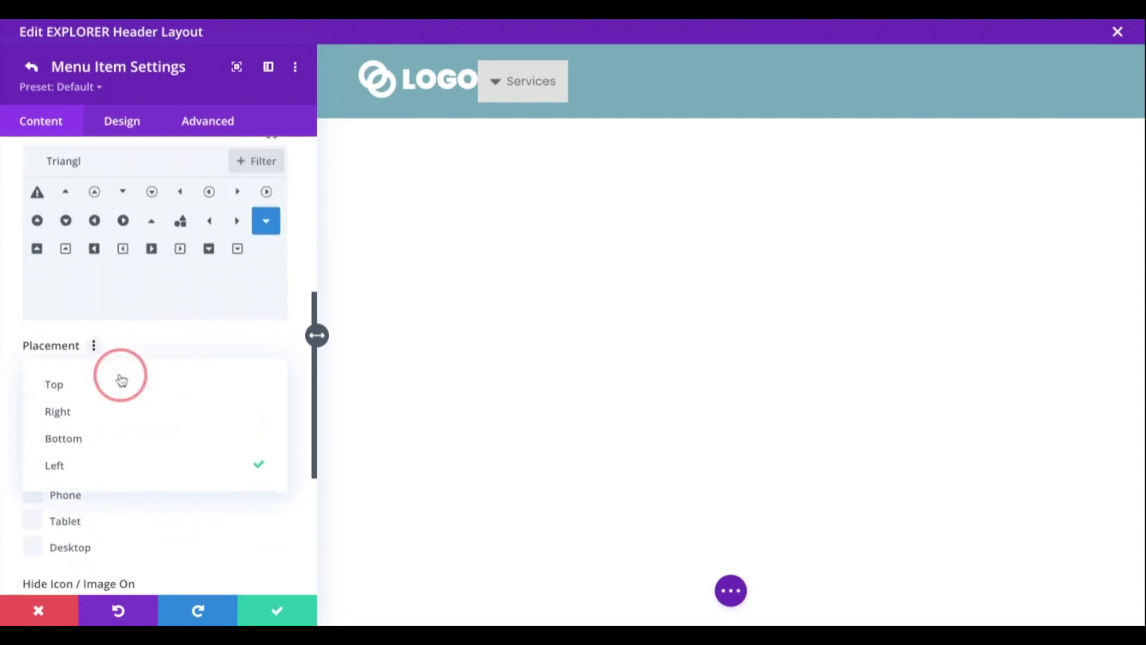
pyautogui.click(107, 410)
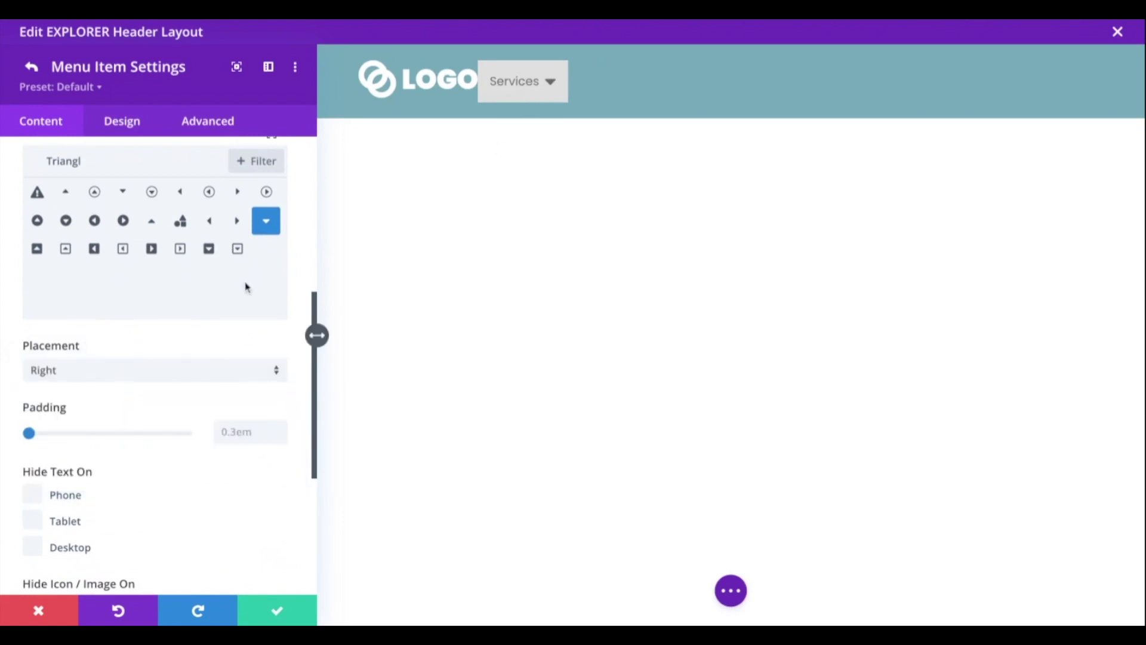
pyautogui.click(30, 68)
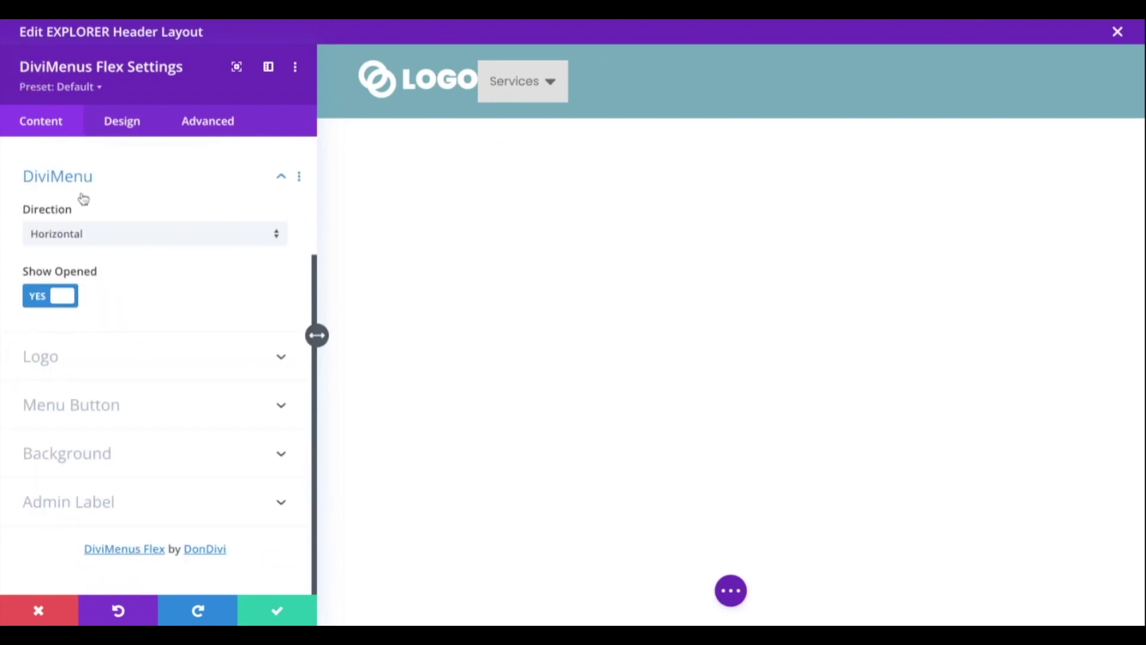
# Duplicate the Services menu item four times to make five items in the menu
pyautogui.scroll(3, 81, 198)
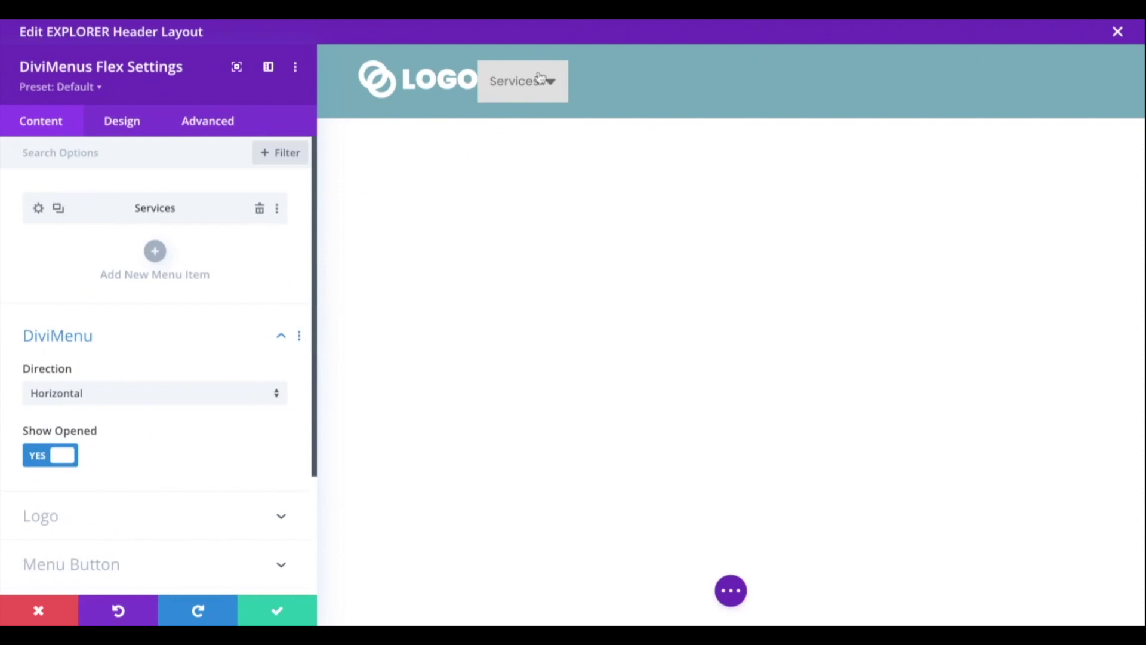
pyautogui.click(58, 212)
pyautogui.click(59, 212)
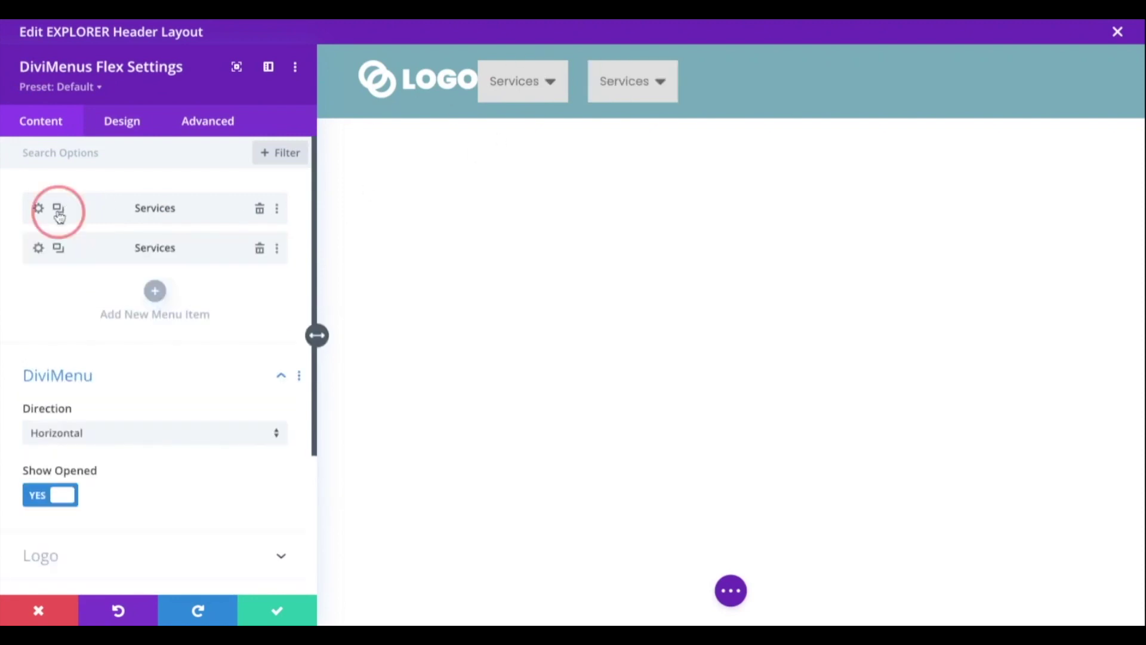
pyautogui.click(58, 208)
pyautogui.click(58, 208)
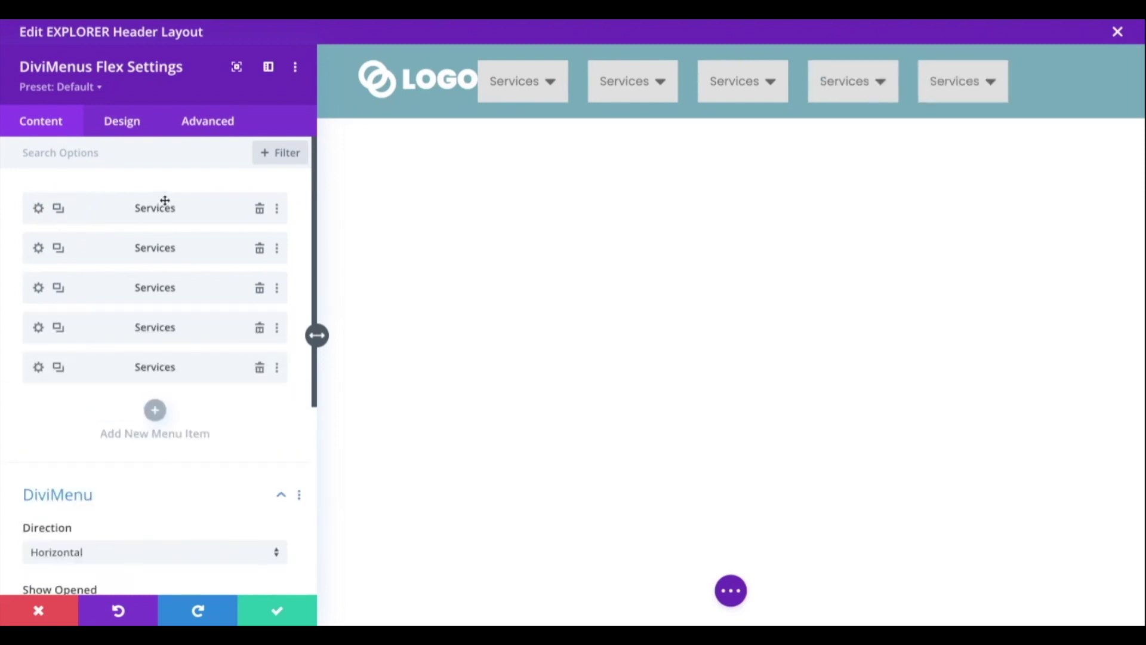
# Change the title of the second menu item to Company
pyautogui.click(624, 85)
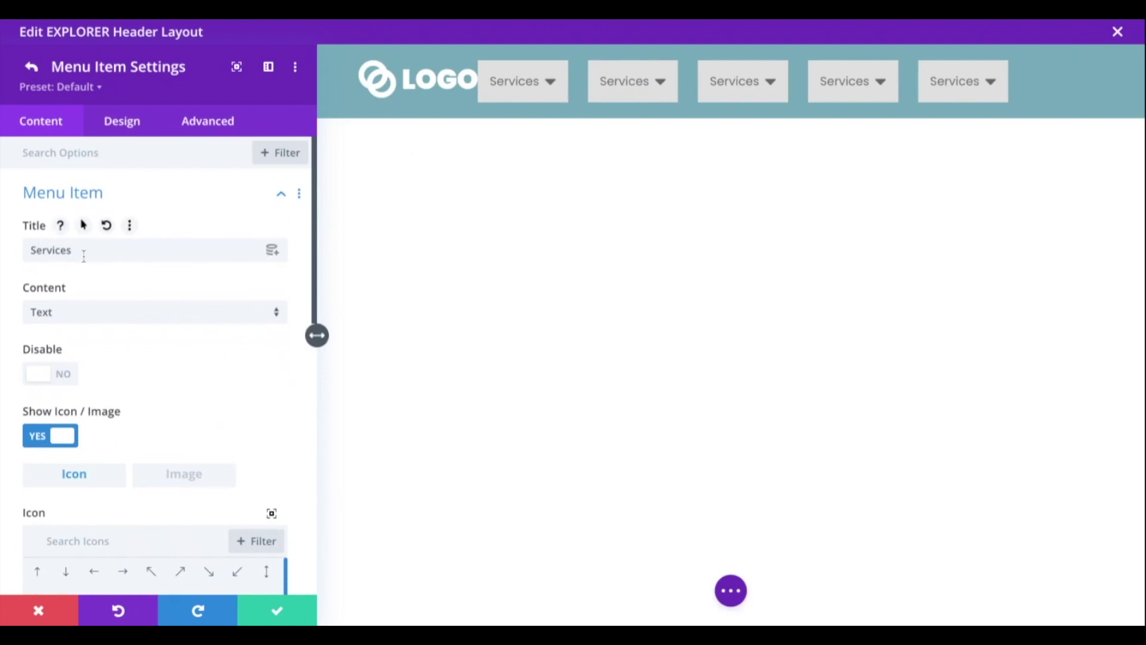
pyautogui.doubleClick(36, 250)
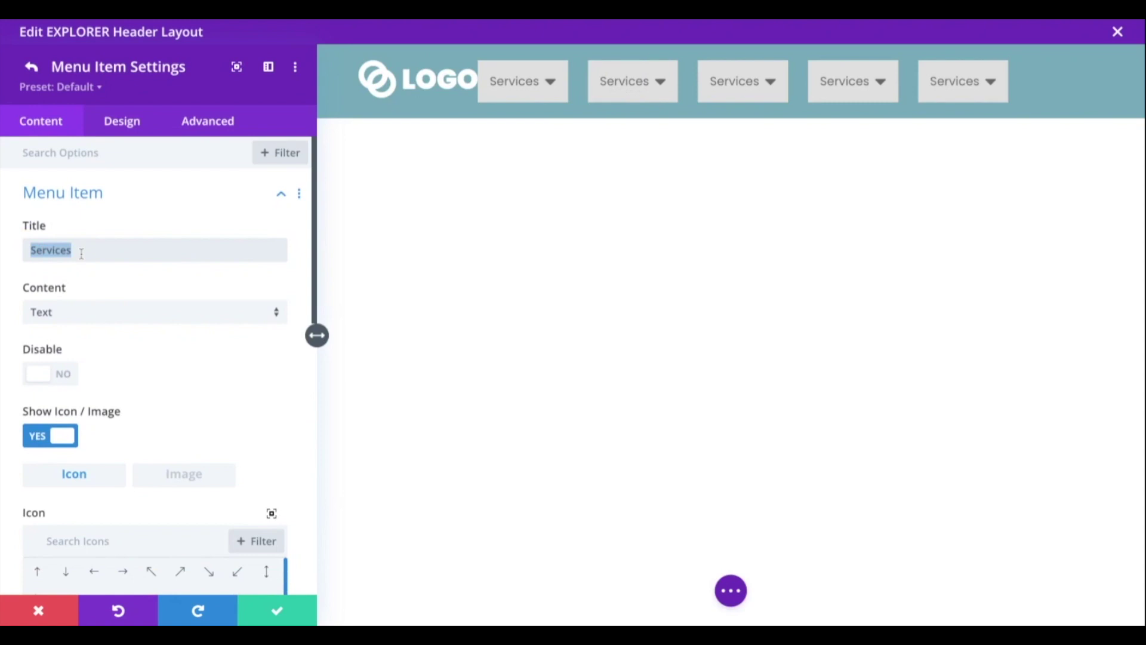
pyautogui.write('Company')
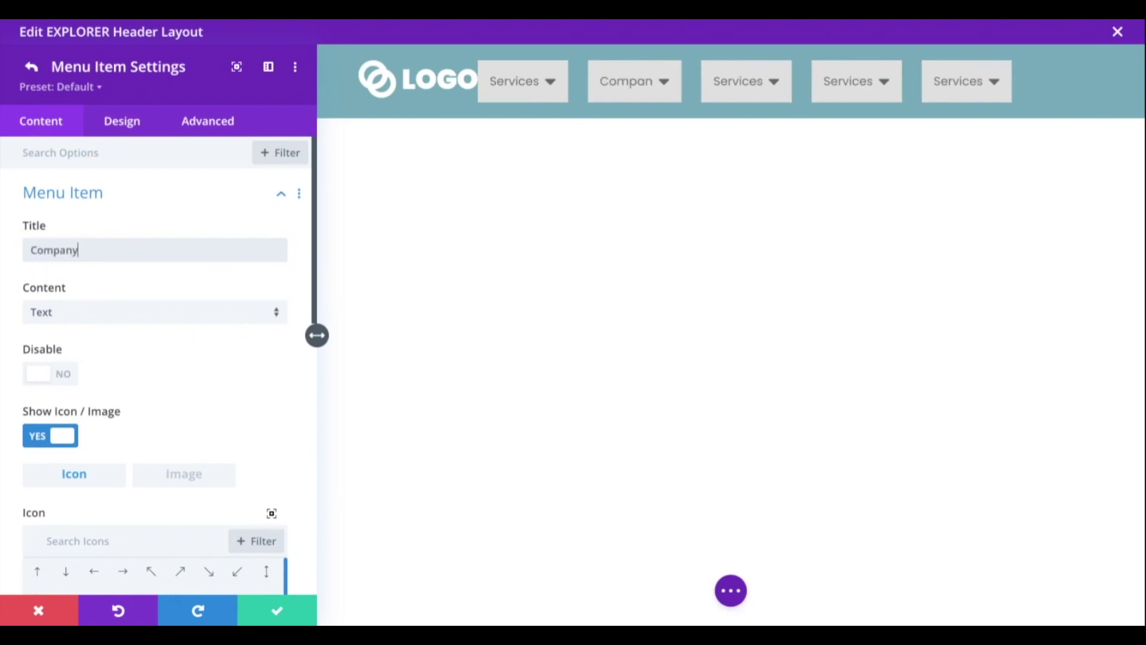
# Change the title of the third menu item to Blog
pyautogui.click(753, 88)
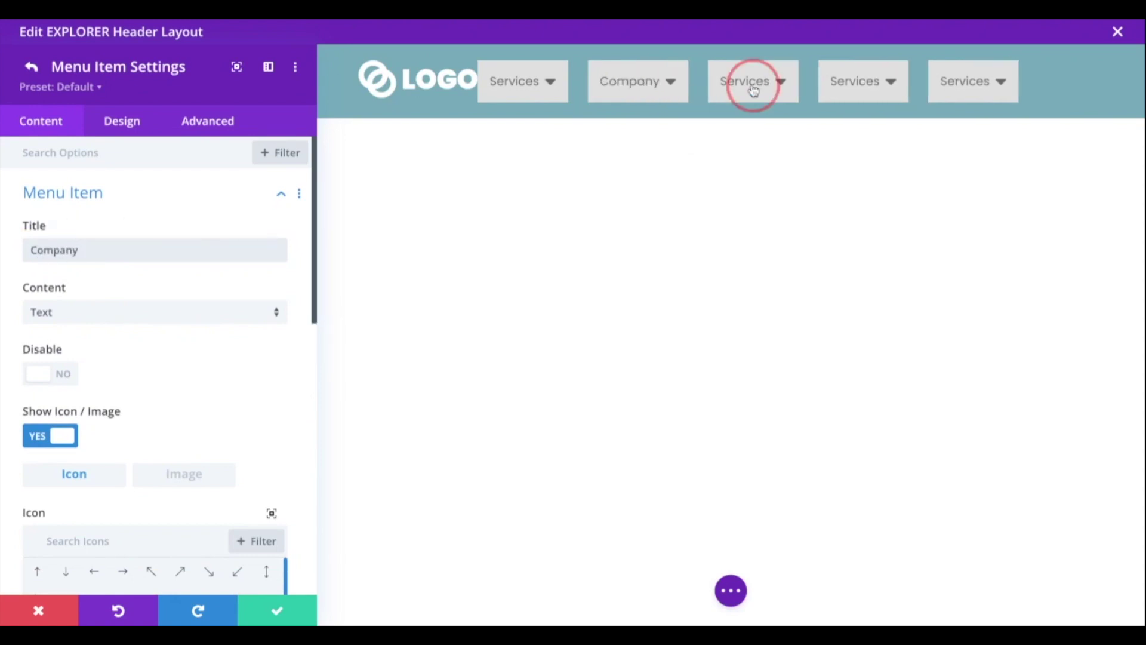
pyautogui.doubleClick(102, 249)
pyautogui.write('Blog')
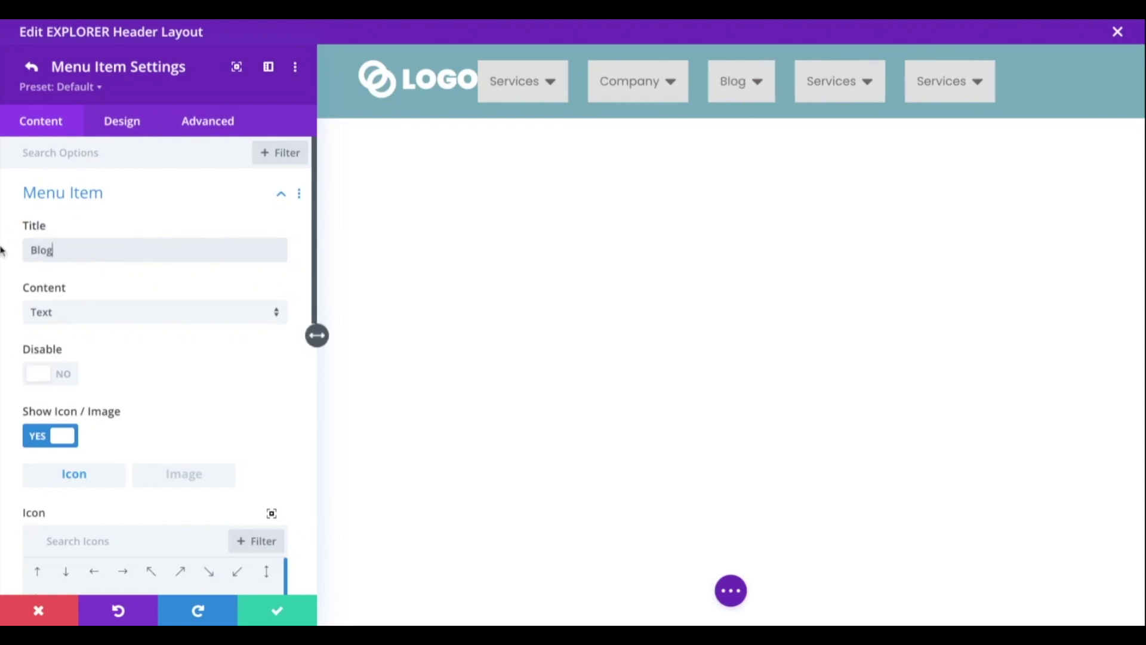
# Change the title of the fourth menu item to Contact
pyautogui.click(830, 72)
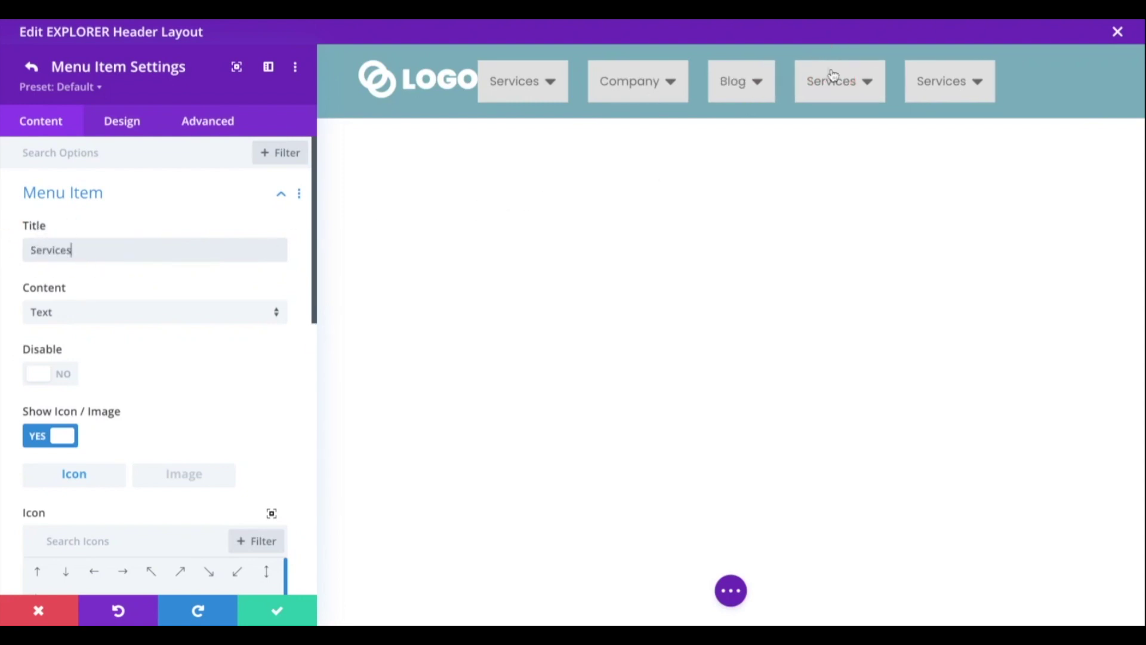
pyautogui.doubleClick(86, 249)
pyautogui.write('Co t6act')
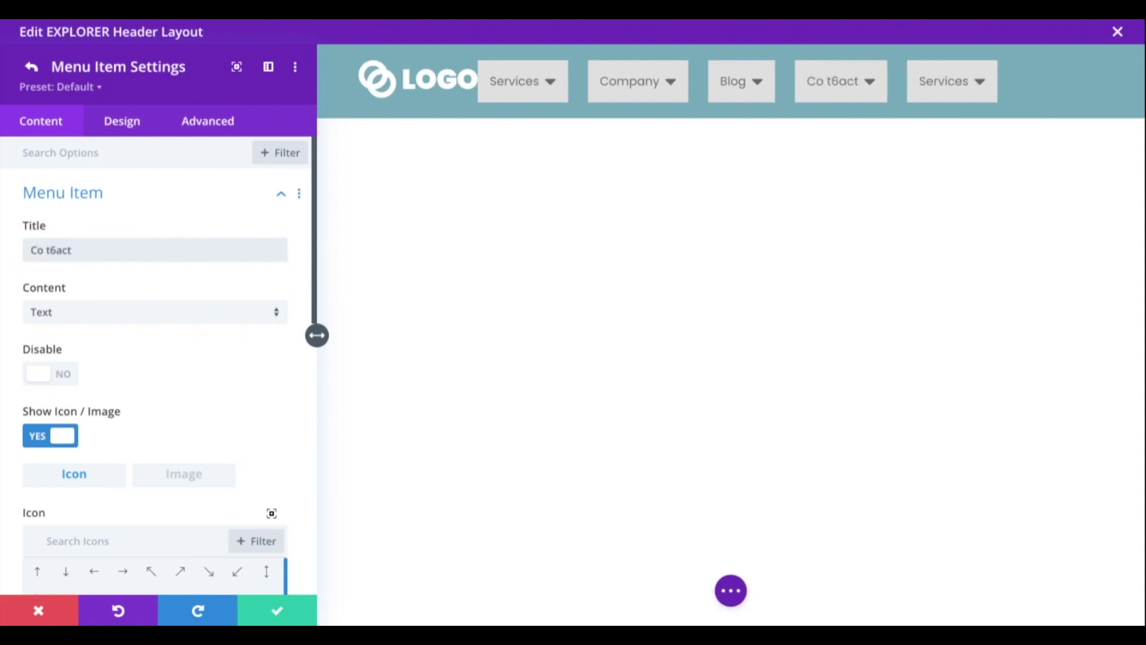
pyautogui.press('BackSpace')
pyautogui.press('BackSpace')
pyautogui.press('BackSpace')
pyautogui.press('BackSpace')
pyautogui.press('BackSpace')
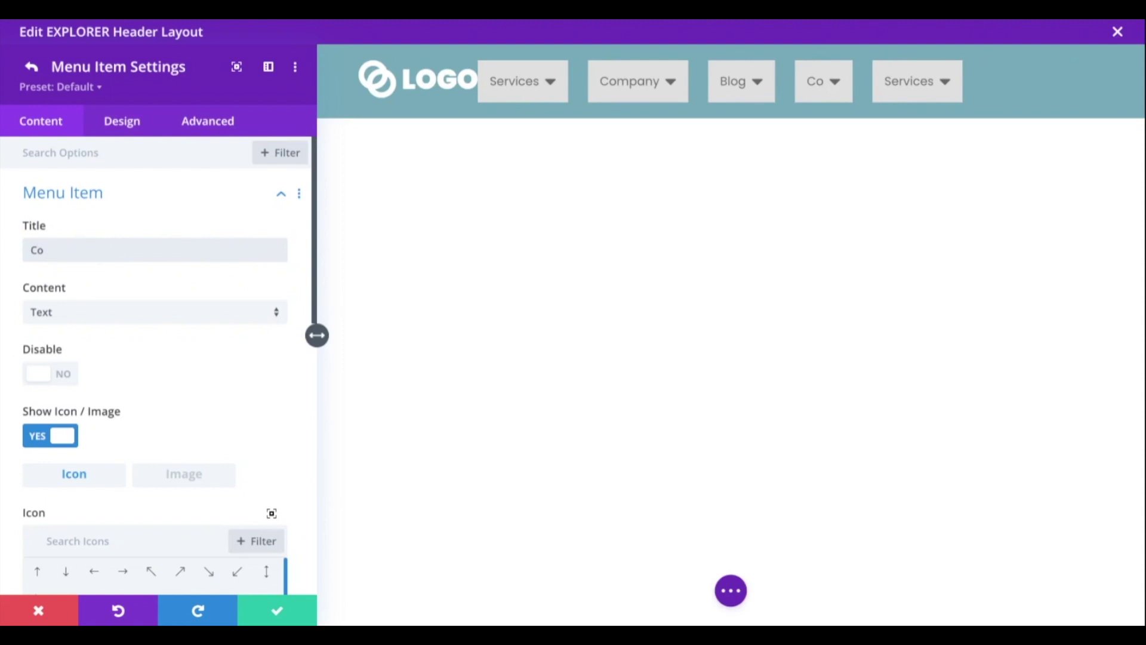
pyautogui.write('ntact')
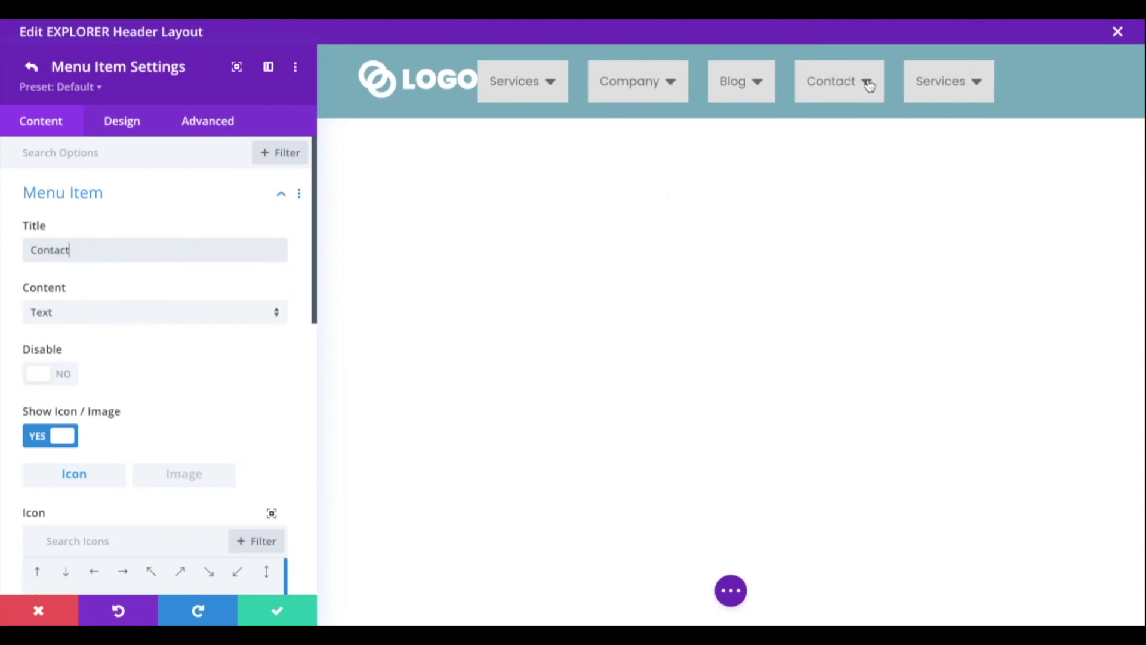
# Set the Contact item's icon placement to Left and choose the solid envelope icon from a search for "mail"
pyautogui.scroll(-2, 292, 337)
pyautogui.scroll(-3, 293, 337)
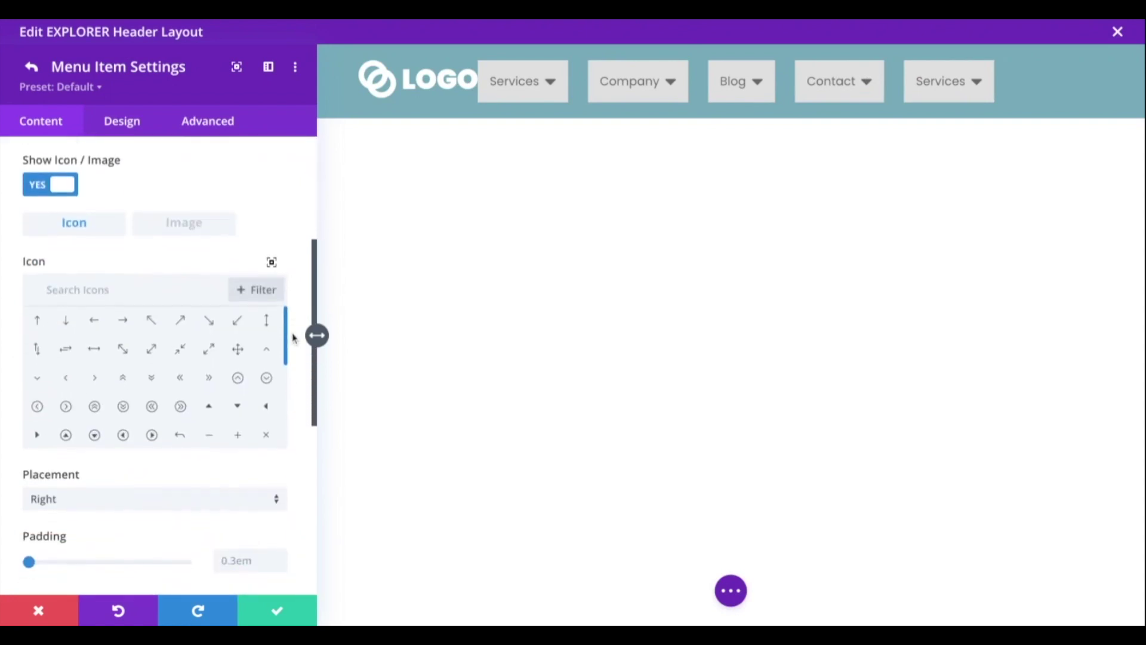
pyautogui.click(106, 496)
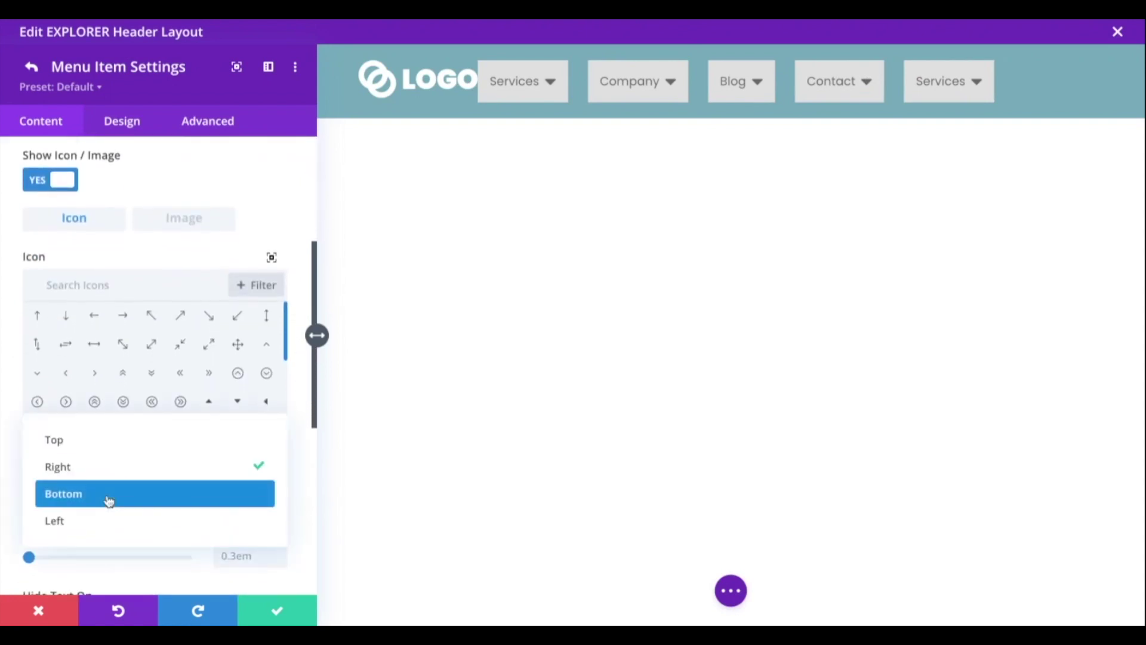
pyautogui.click(110, 519)
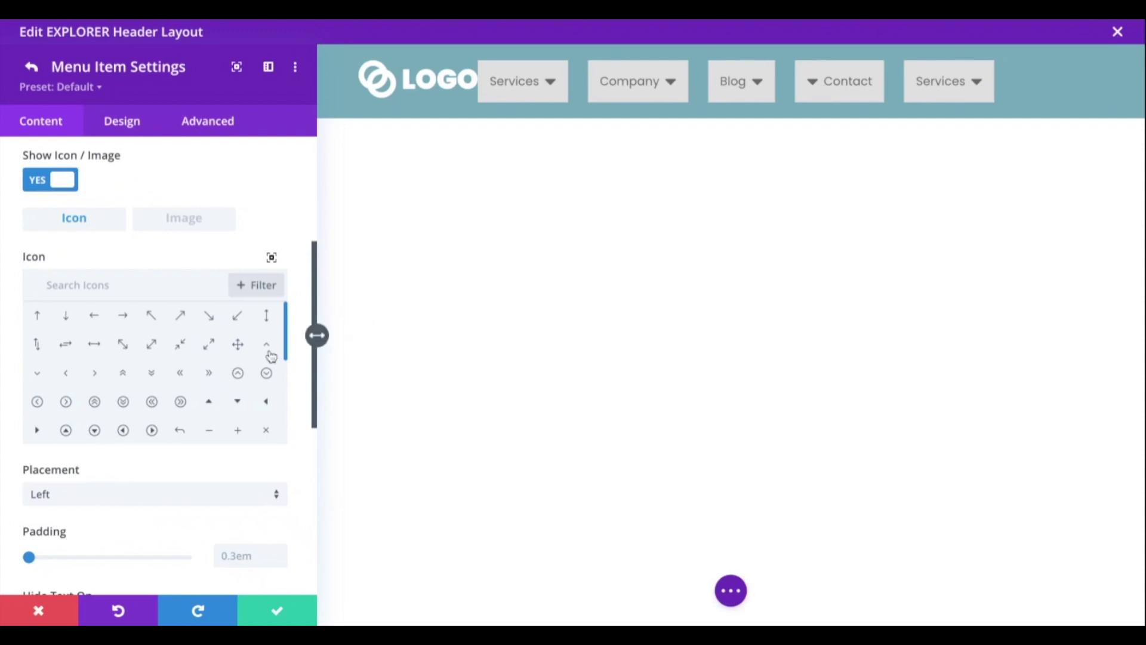
pyautogui.click(73, 284)
pyautogui.write('mail')
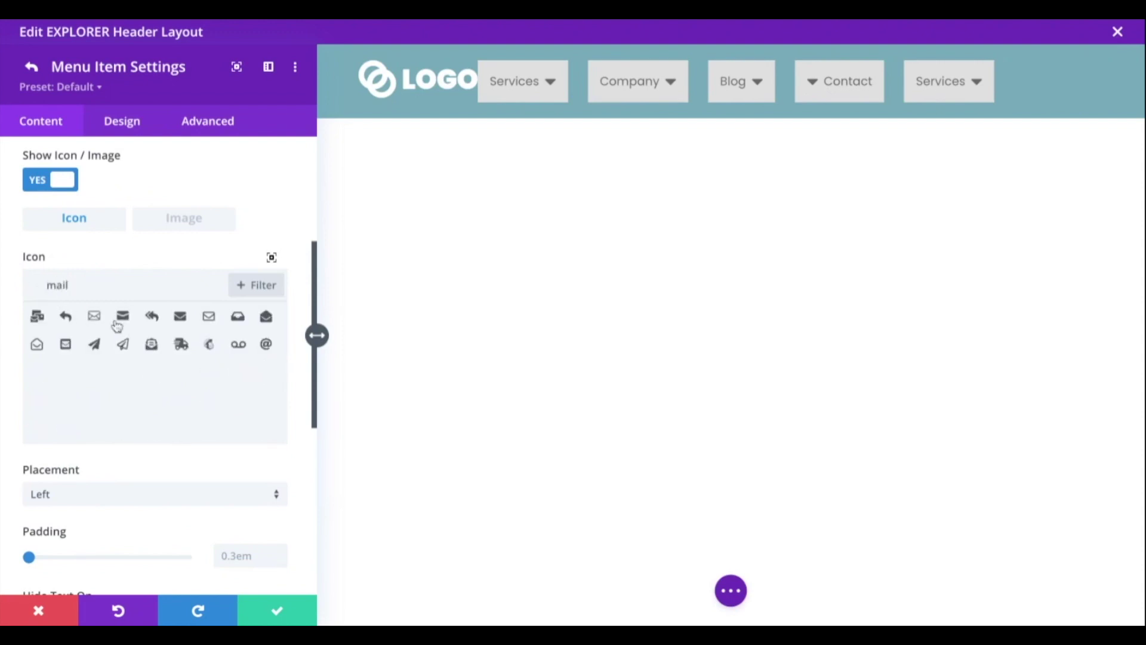
pyautogui.click(122, 323)
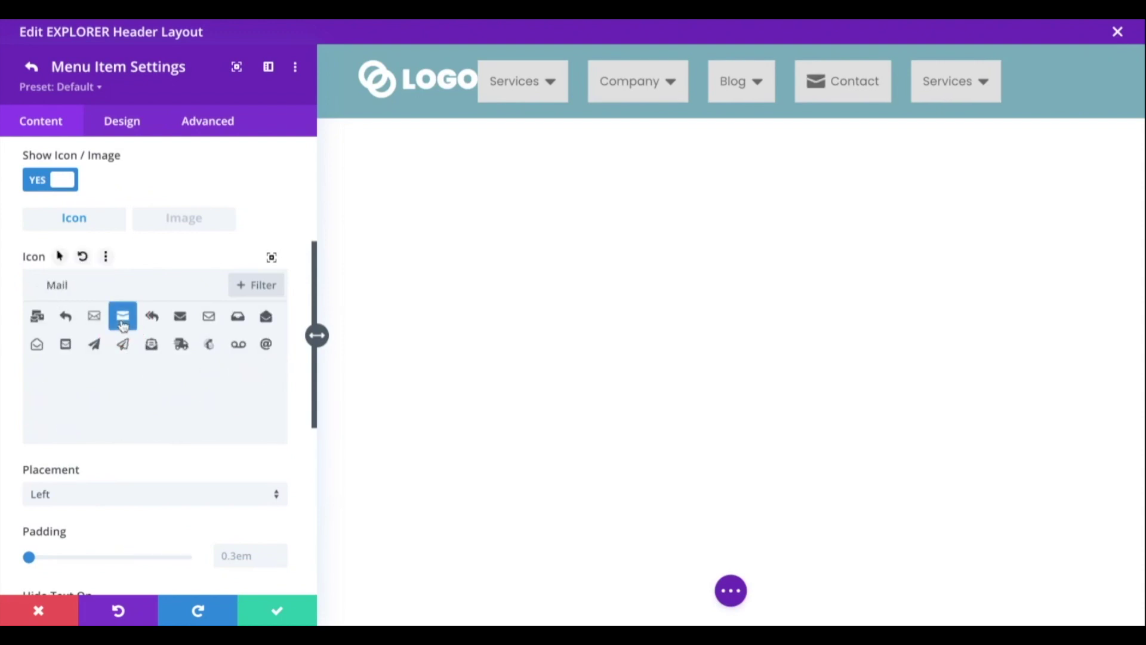
# Change the title of the fifth menu item to Search
pyautogui.click(948, 89)
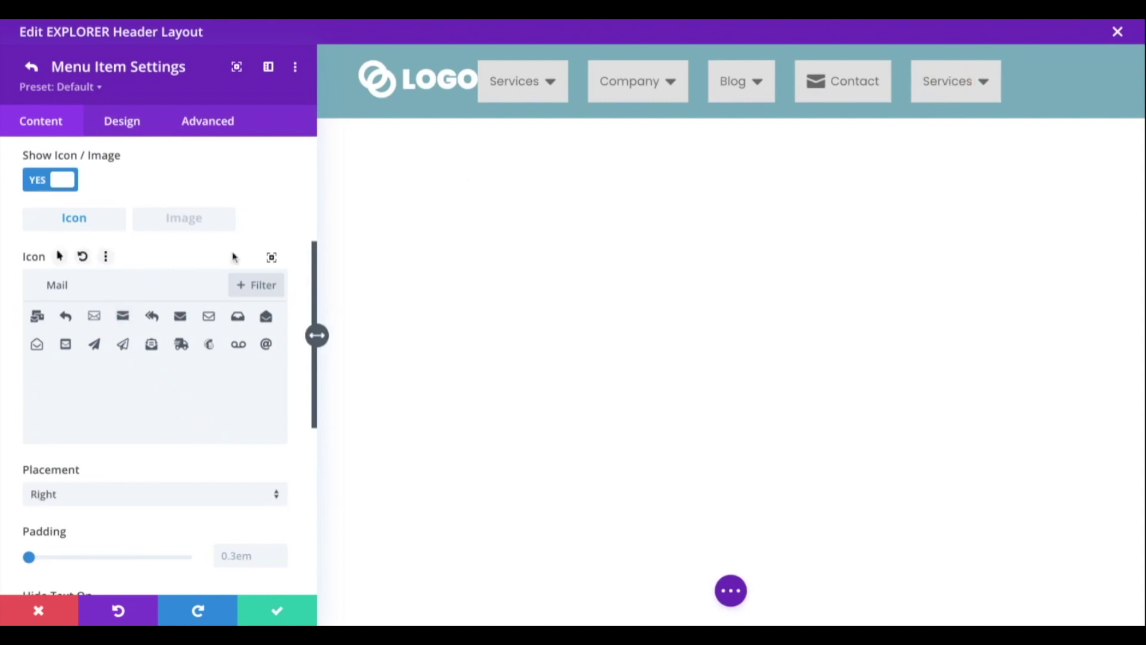
pyautogui.scroll(4, 267, 233)
pyautogui.doubleClick(74, 250)
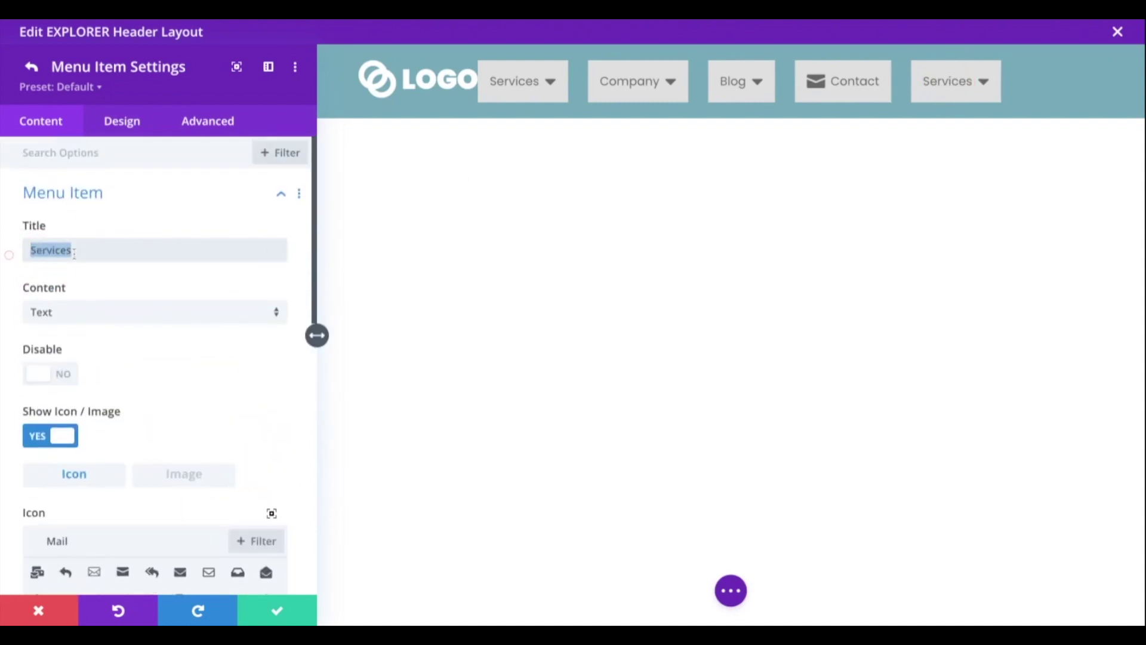
pyautogui.write('Search')
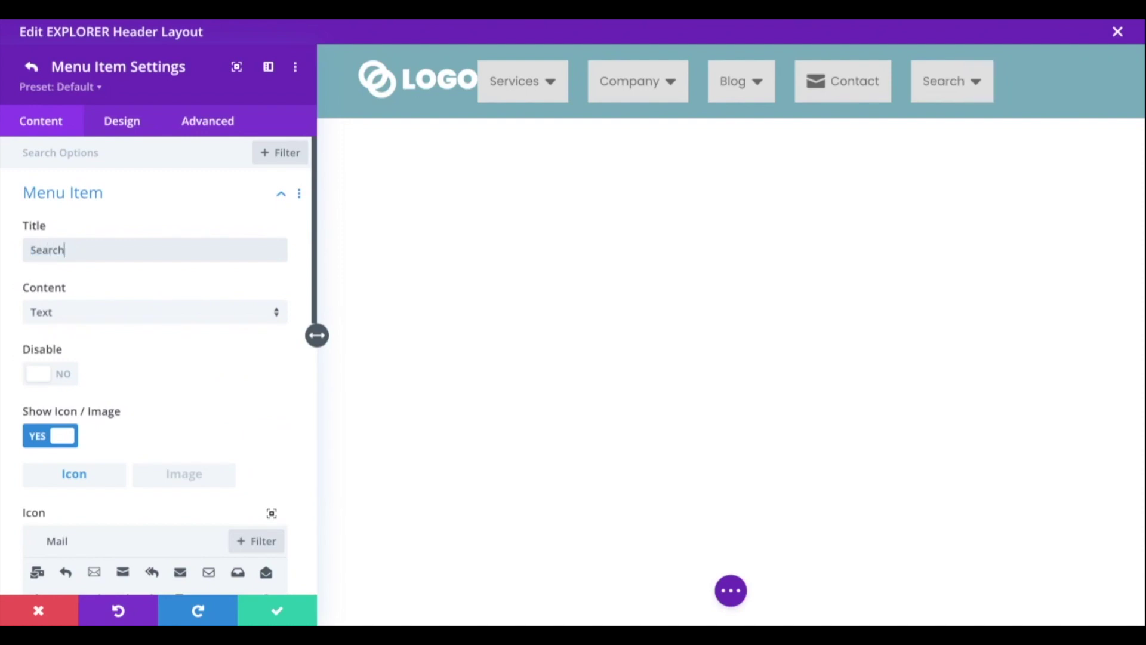
# Give the Search item the solid magnifying glass icon with Left placement and return to the module settings
pyautogui.scroll(-3, 124, 353)
pyautogui.doubleClick(74, 349)
pyautogui.write('search')
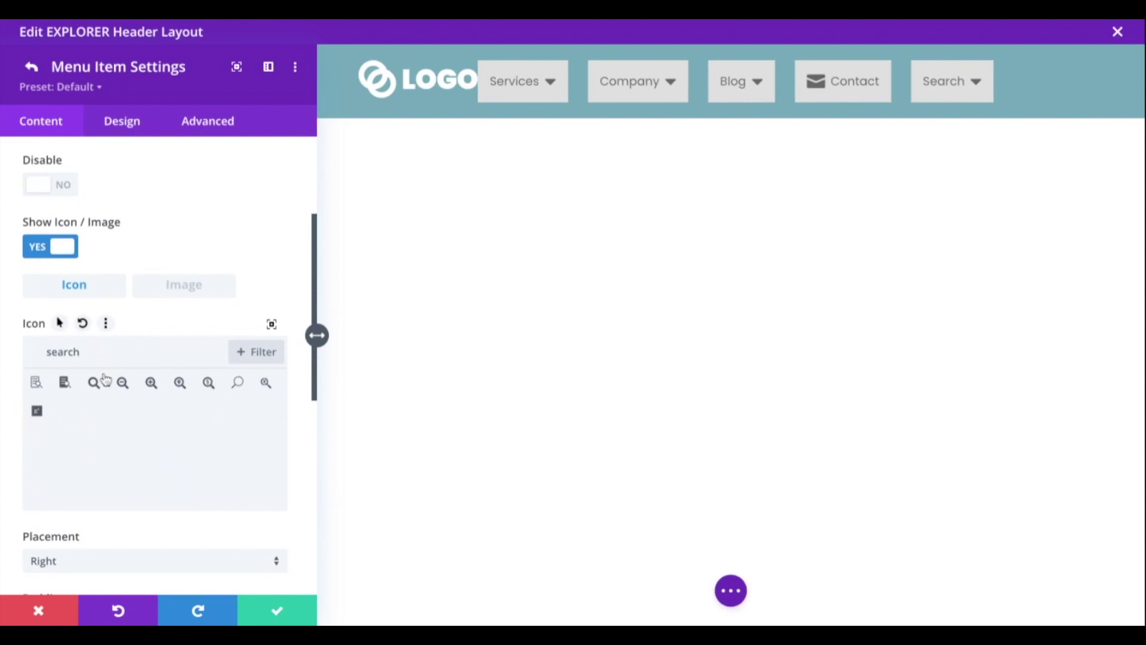
pyautogui.click(102, 382)
pyautogui.scroll(-2, 143, 426)
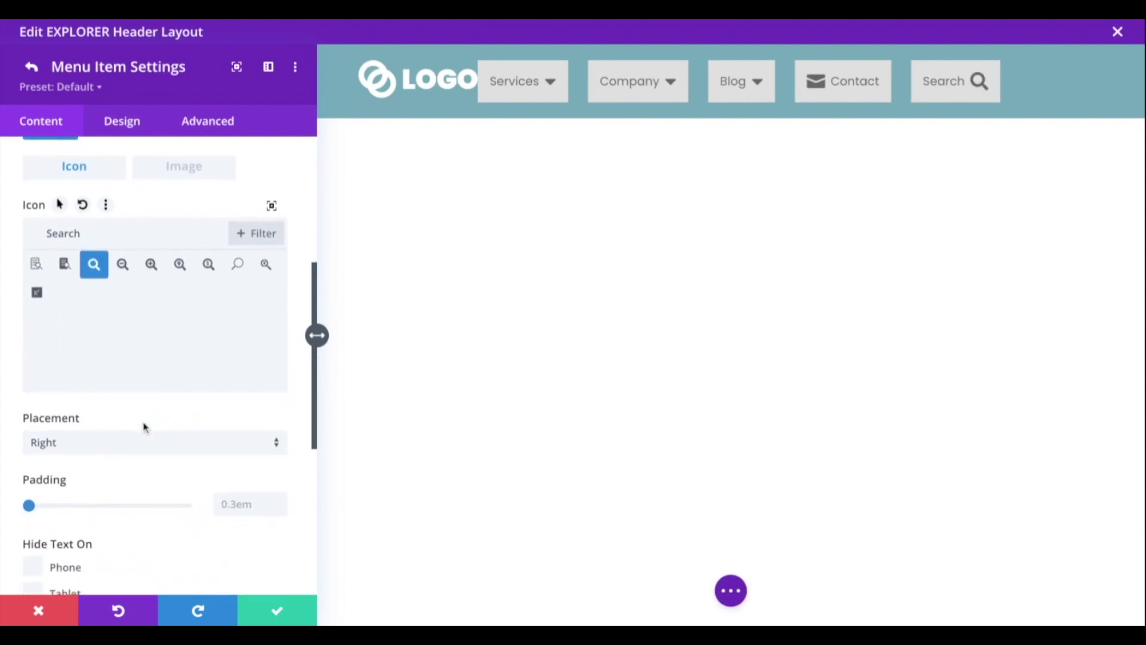
pyautogui.click(141, 444)
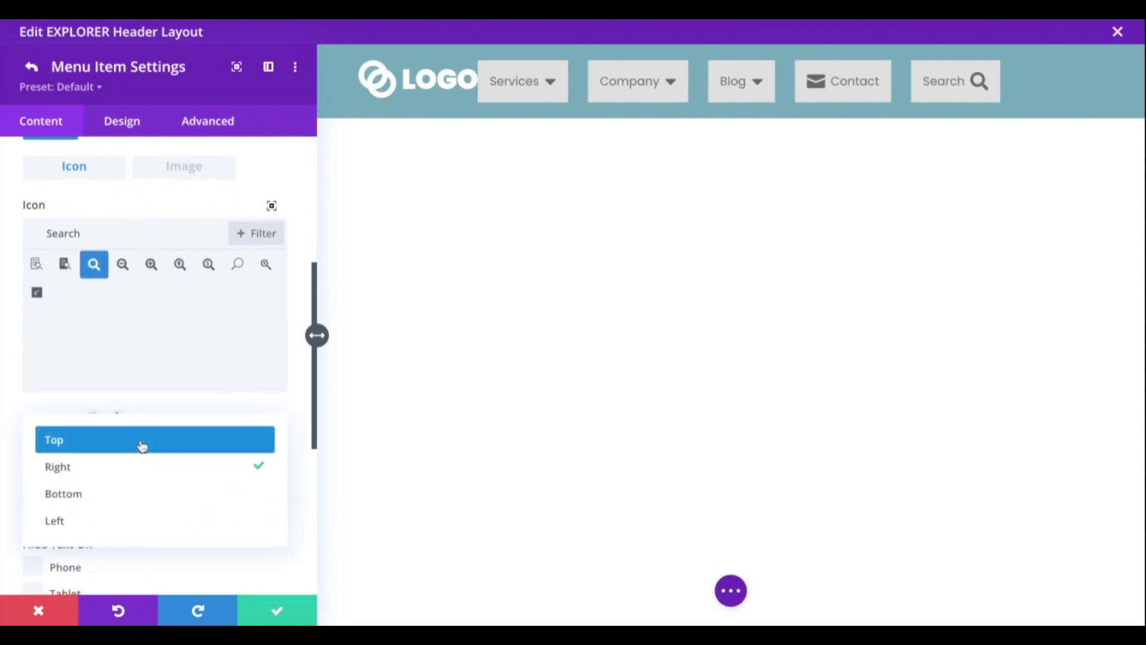
pyautogui.click(134, 520)
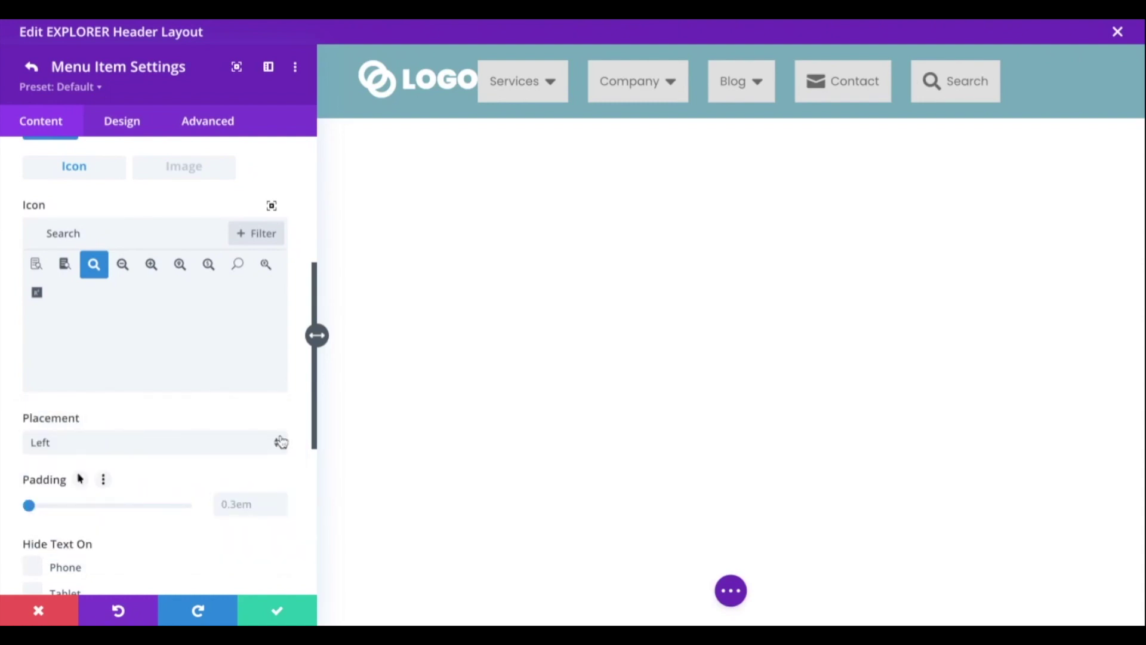
pyautogui.click(33, 65)
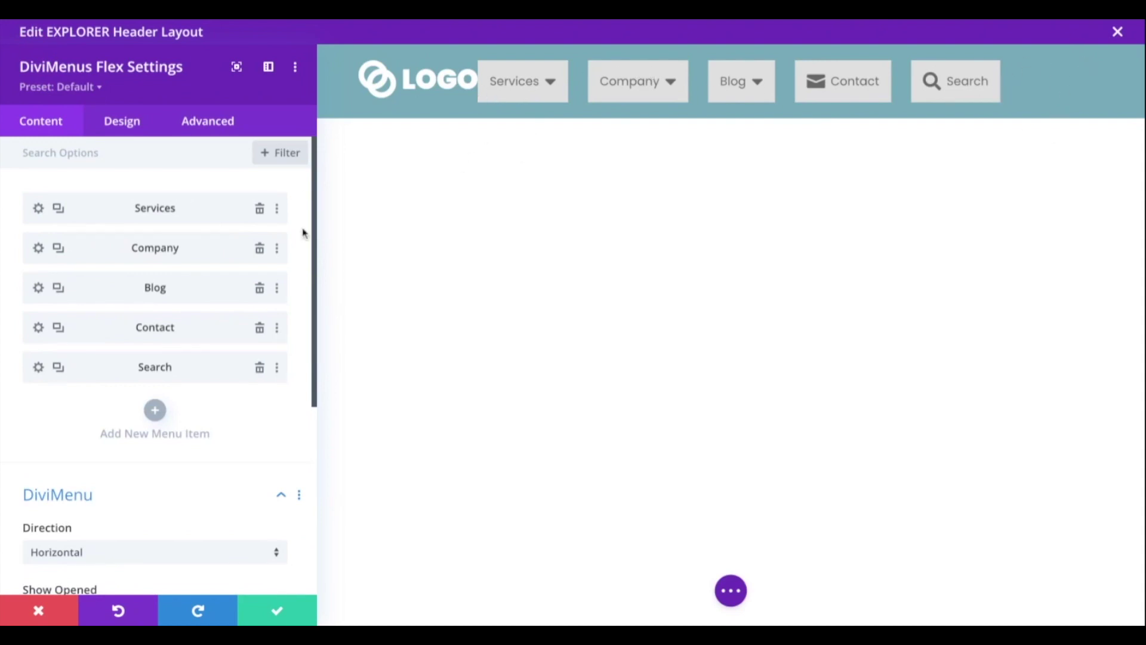
# Add a new menu item with its content set to Icon and title it Hamburger
pyautogui.click(155, 412)
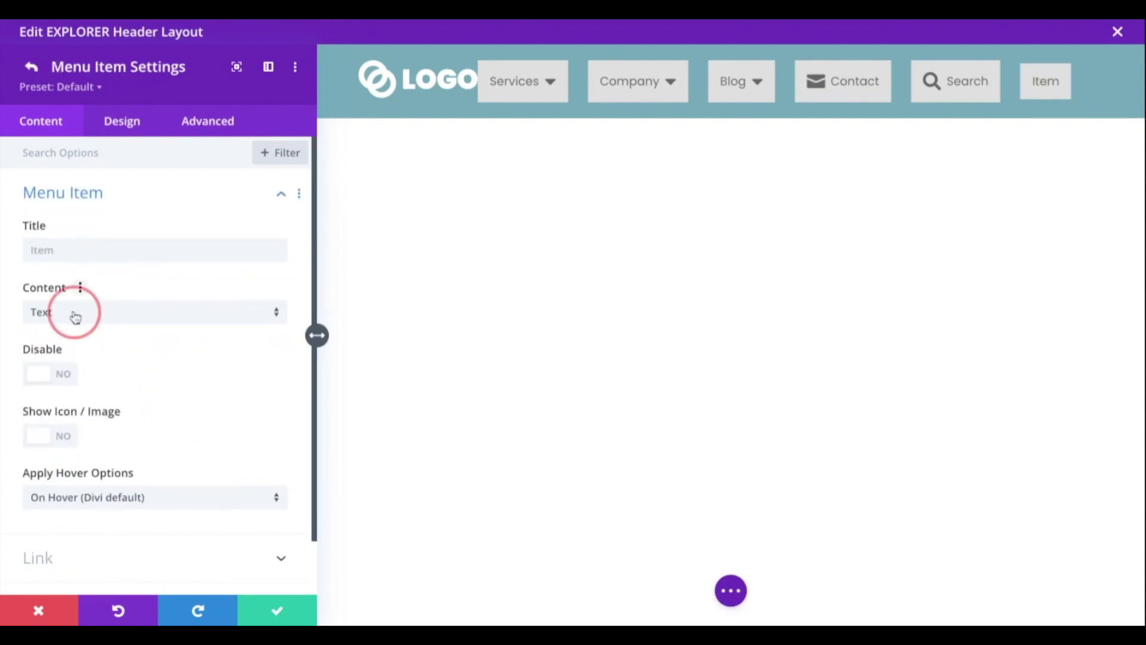
pyautogui.click(75, 317)
pyautogui.click(113, 329)
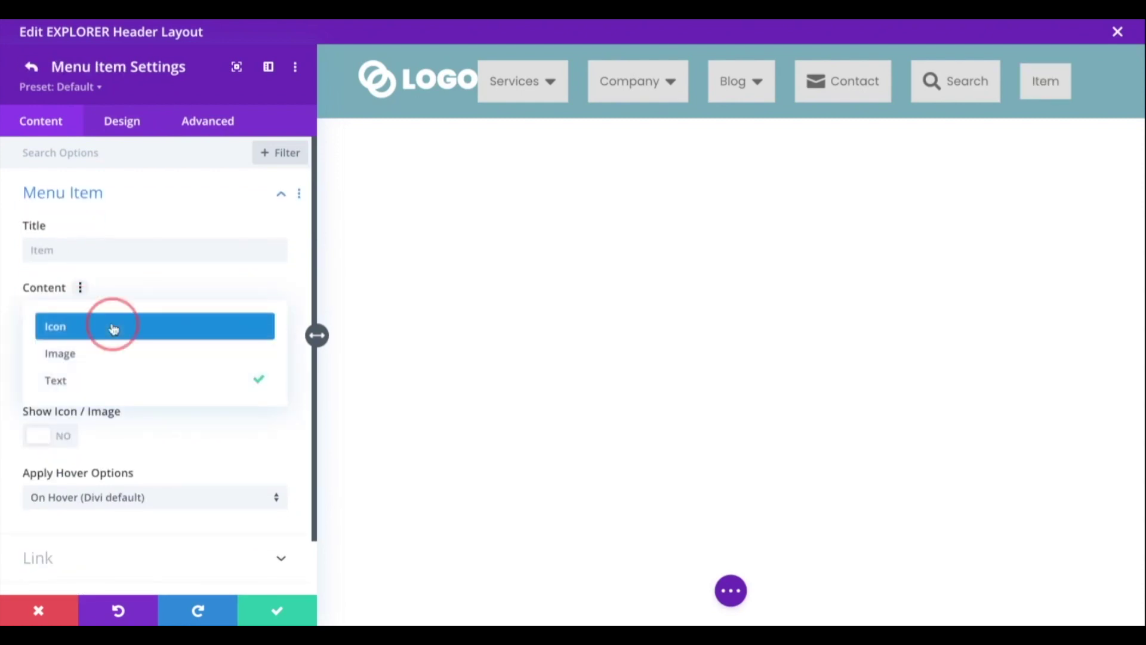
pyautogui.click(67, 251)
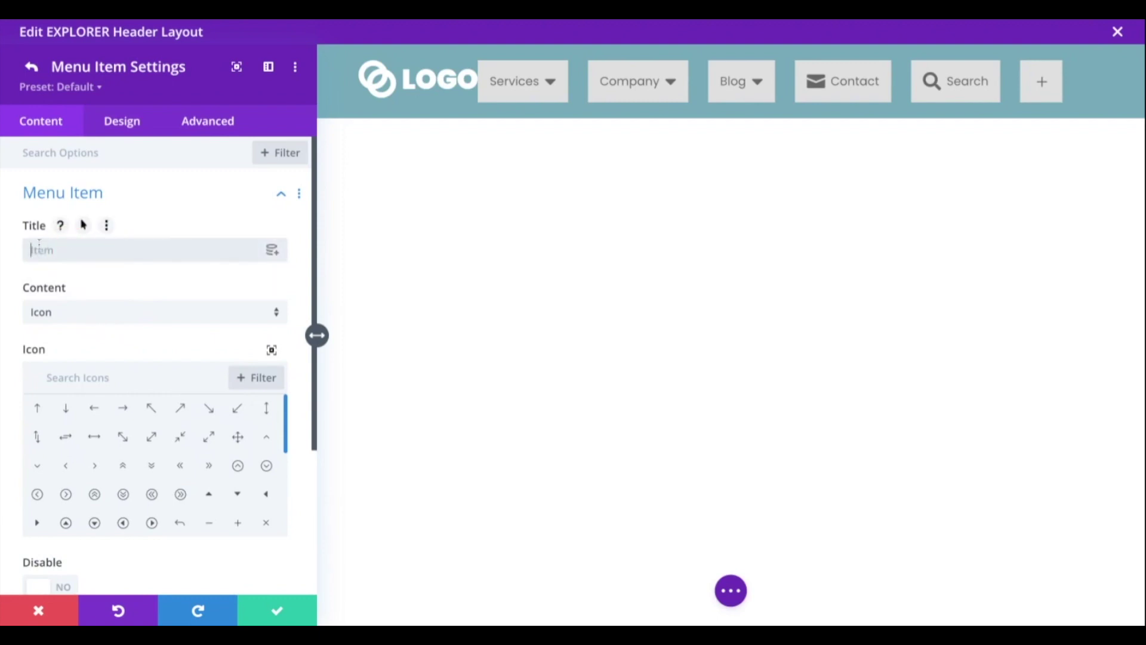
pyautogui.write('Hamburger')
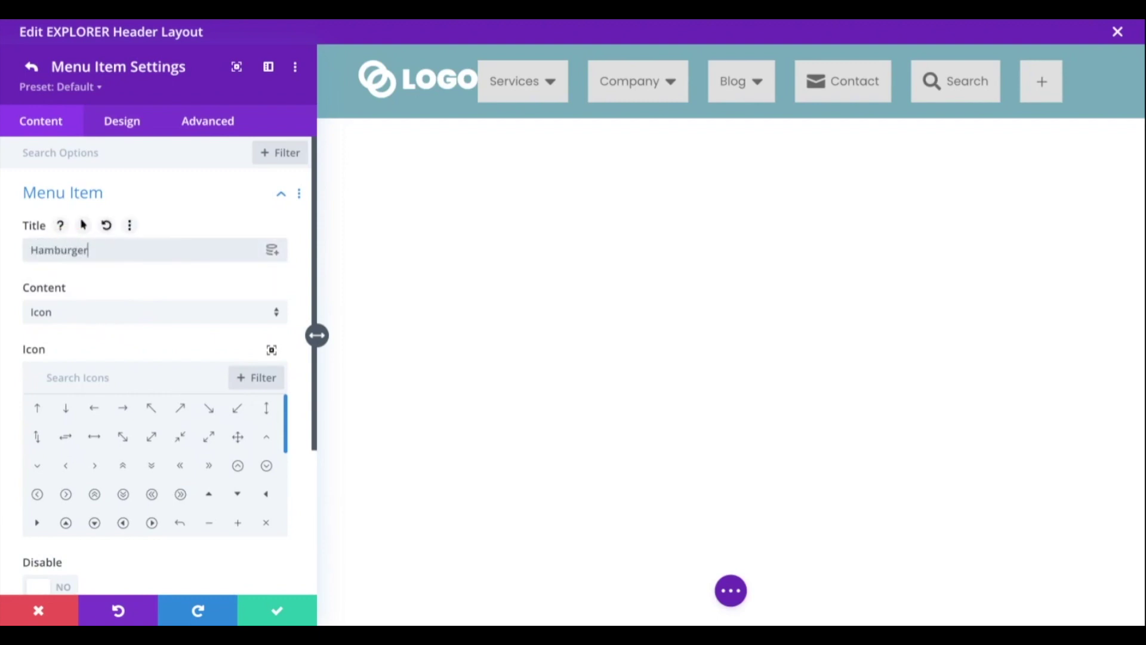
# Find the three-line icon by searching "hamburg", assign it to the Hamburger item and return to the module settings
pyautogui.click(72, 371)
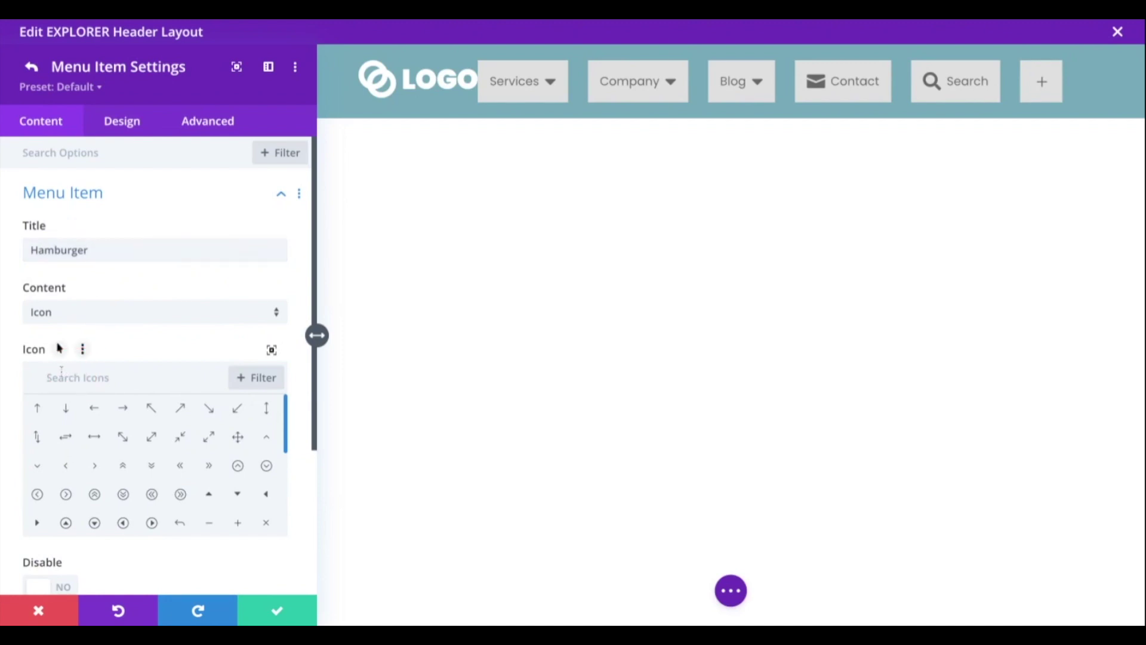
pyautogui.write('hamburg')
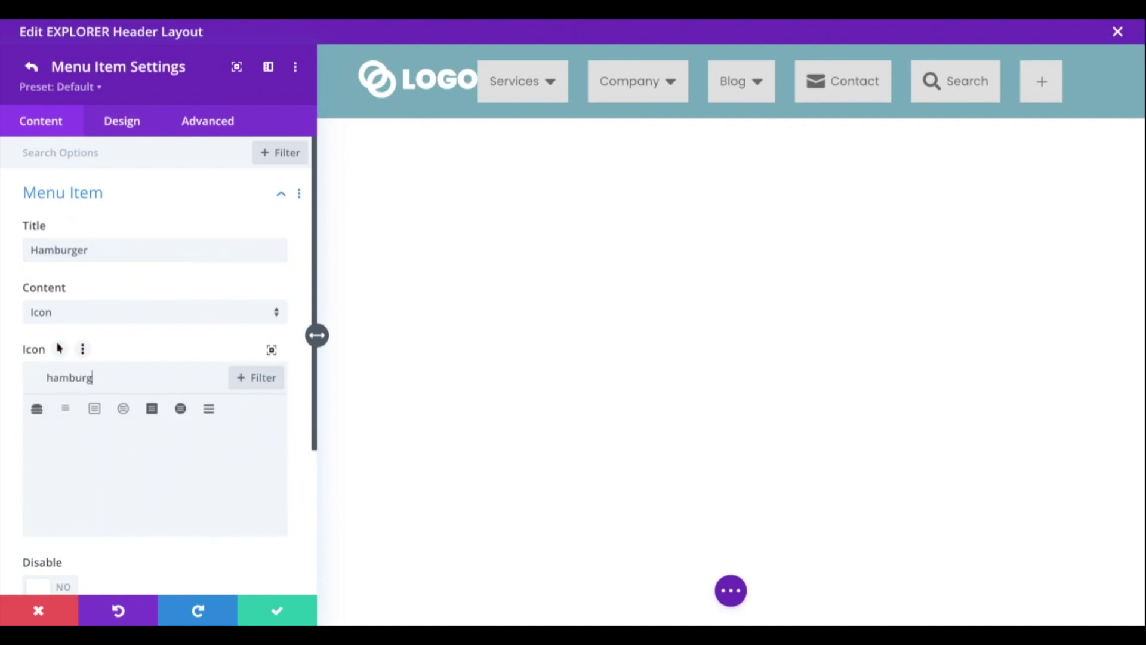
pyautogui.click(208, 410)
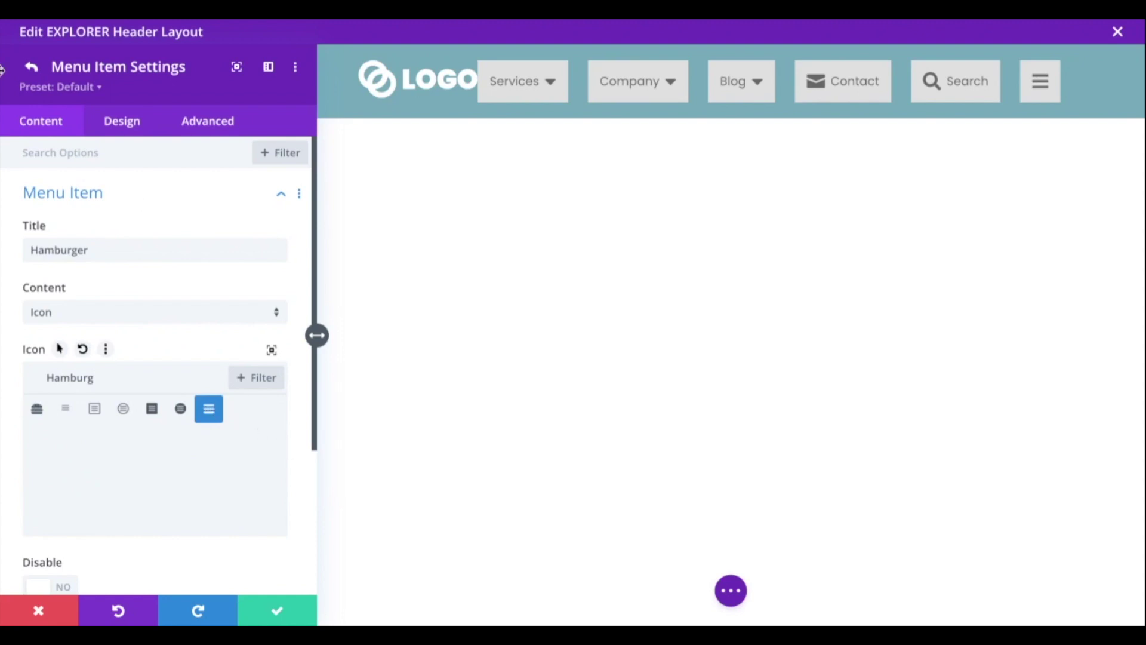
pyautogui.click(31, 68)
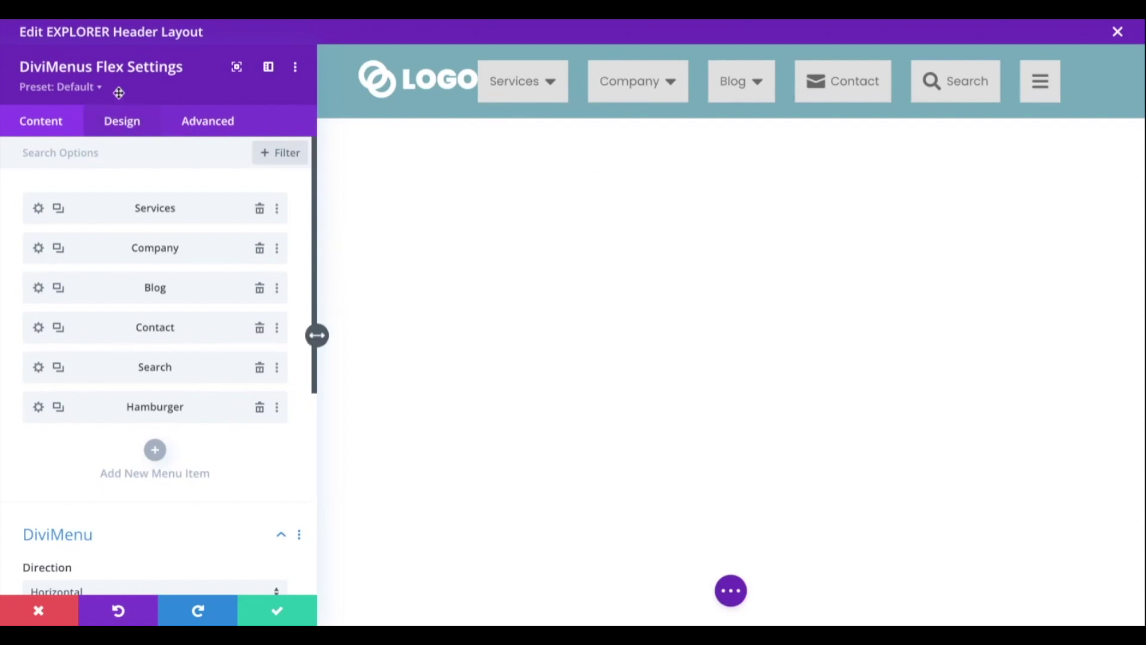
# Set the DiviMenu's horizontal alignment to right in the module's design settings
pyautogui.click(132, 123)
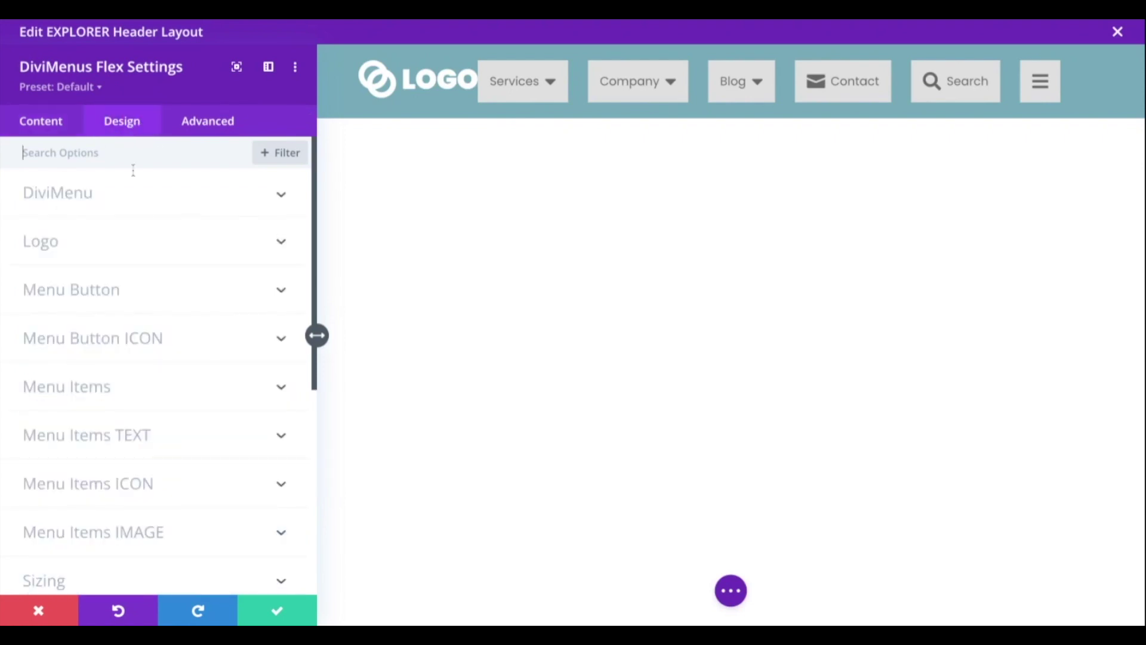
pyautogui.click(134, 191)
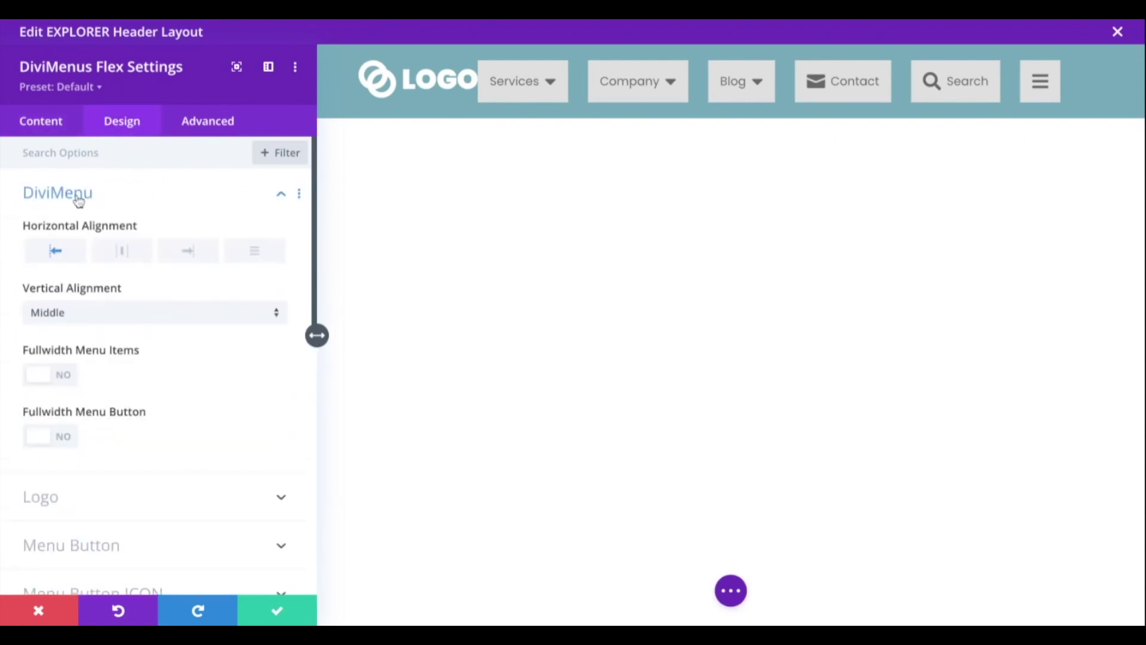
pyautogui.click(188, 249)
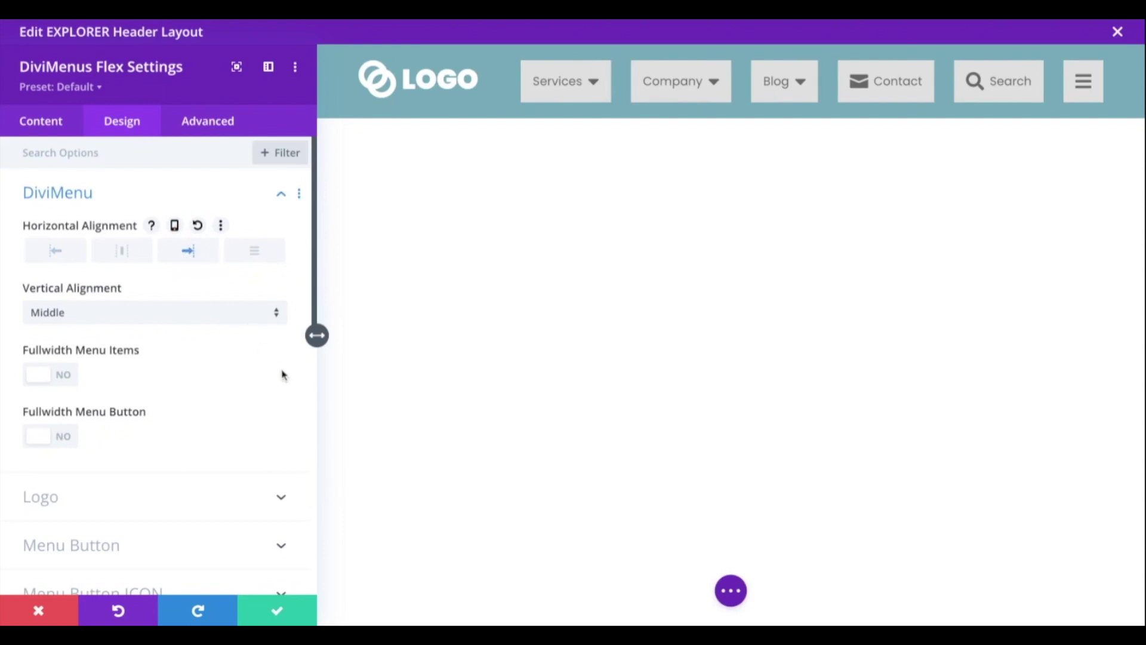
# Set the DiviMenu Opening spacing to 5px in the design settings
pyautogui.scroll(-2, 284, 376)
pyautogui.scroll(-5, 284, 376)
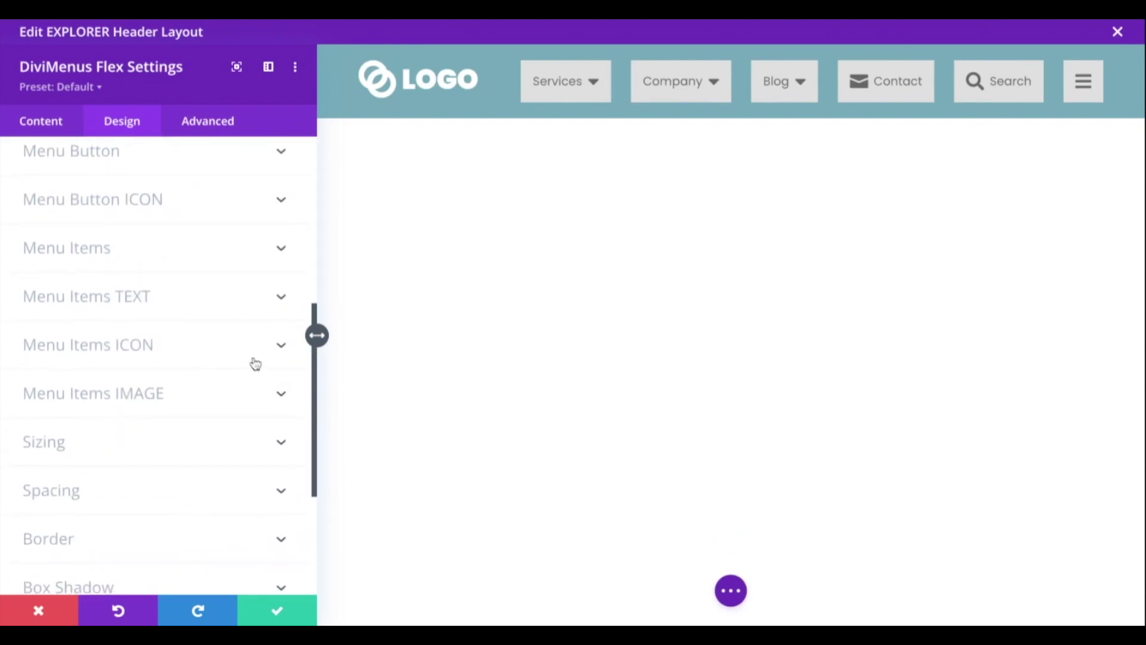
pyautogui.scroll(-1, 162, 433)
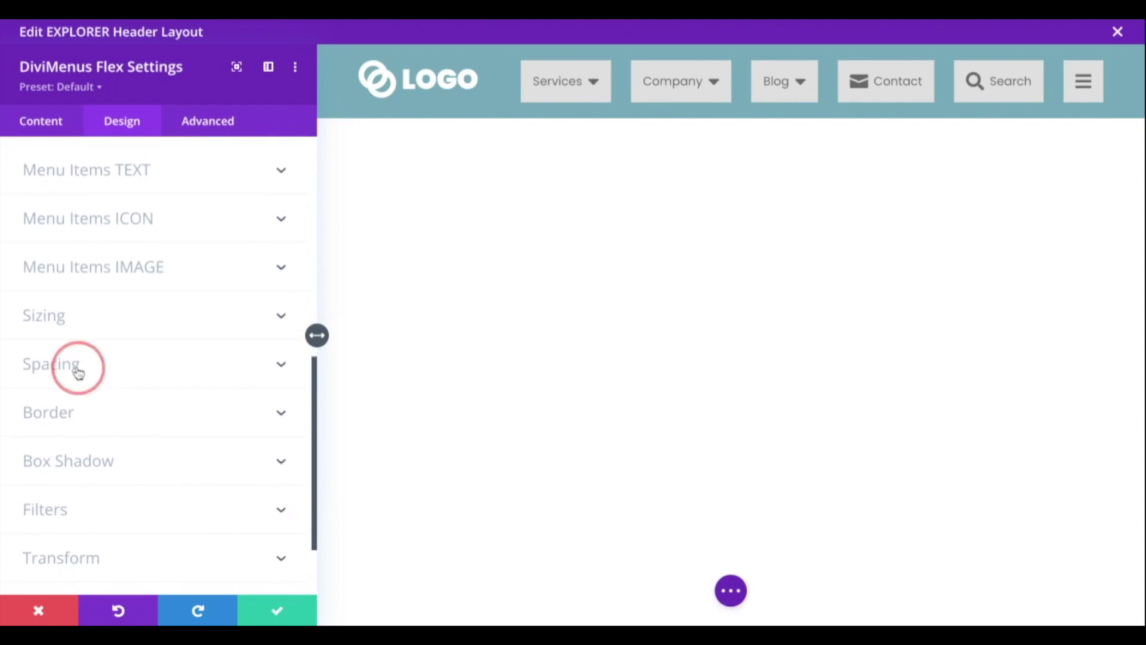
pyautogui.click(74, 370)
pyautogui.moveTo(67, 218); pyautogui.dragTo(68, 224)
pyautogui.moveTo(254, 218); pyautogui.dragTo(204, 222)
pyautogui.click(281, 223)
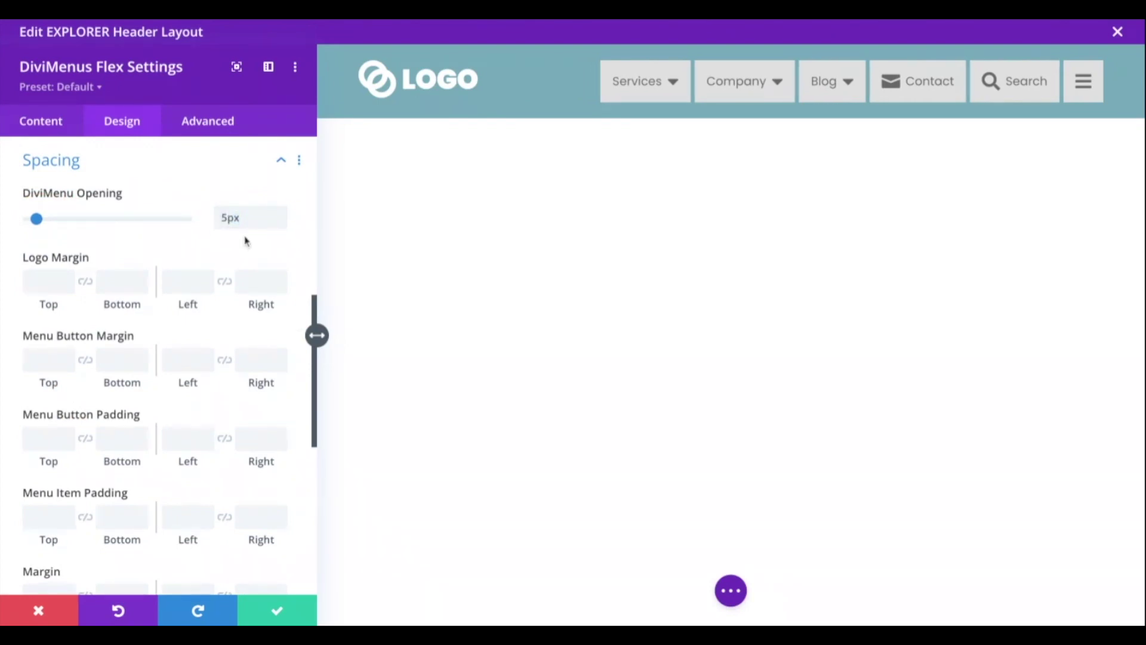
# Set the menu items' background colour to transparent by default and #f9f6f4 in the hover state
pyautogui.scroll(8, 245, 240)
pyautogui.click(160, 389)
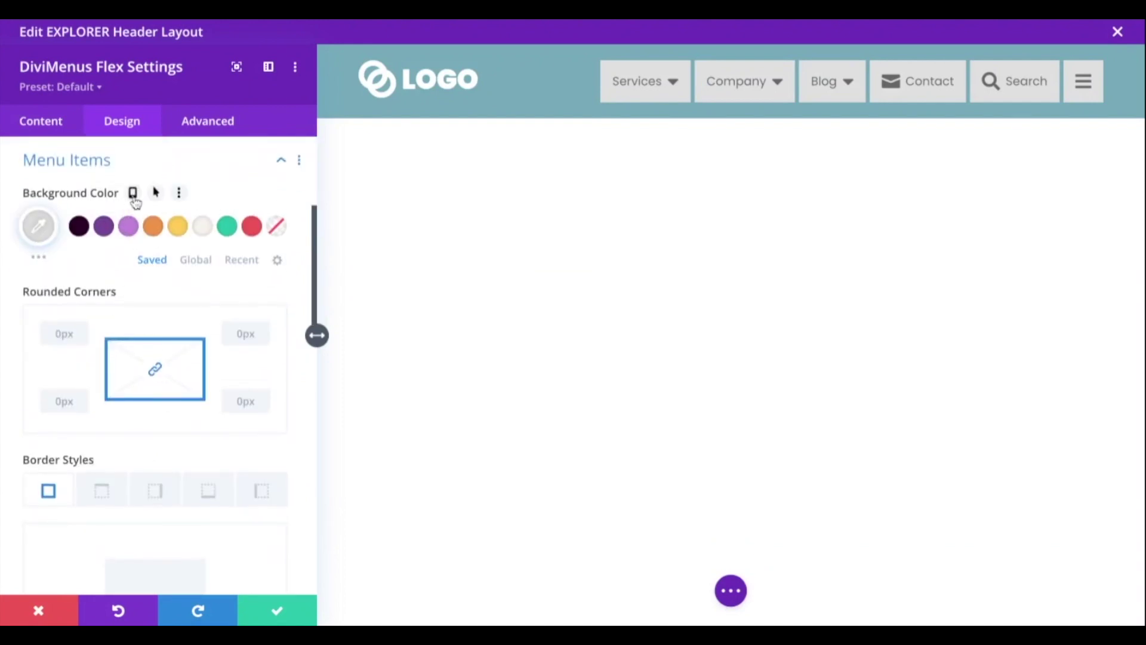
pyautogui.click(156, 192)
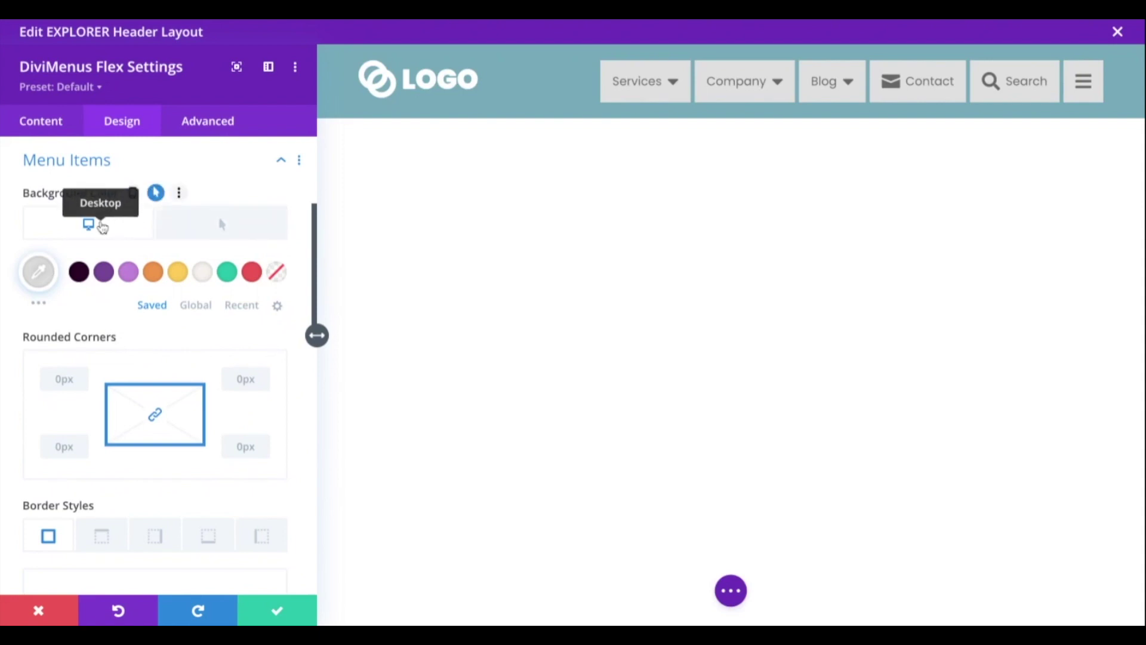
pyautogui.click(276, 276)
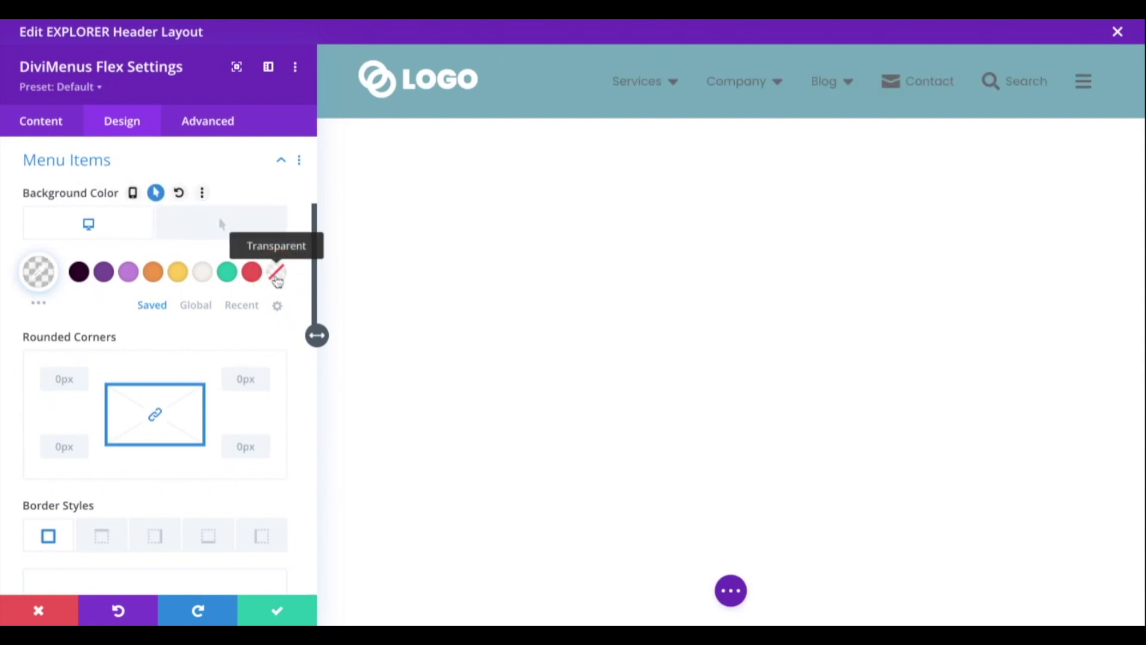
pyautogui.click(243, 224)
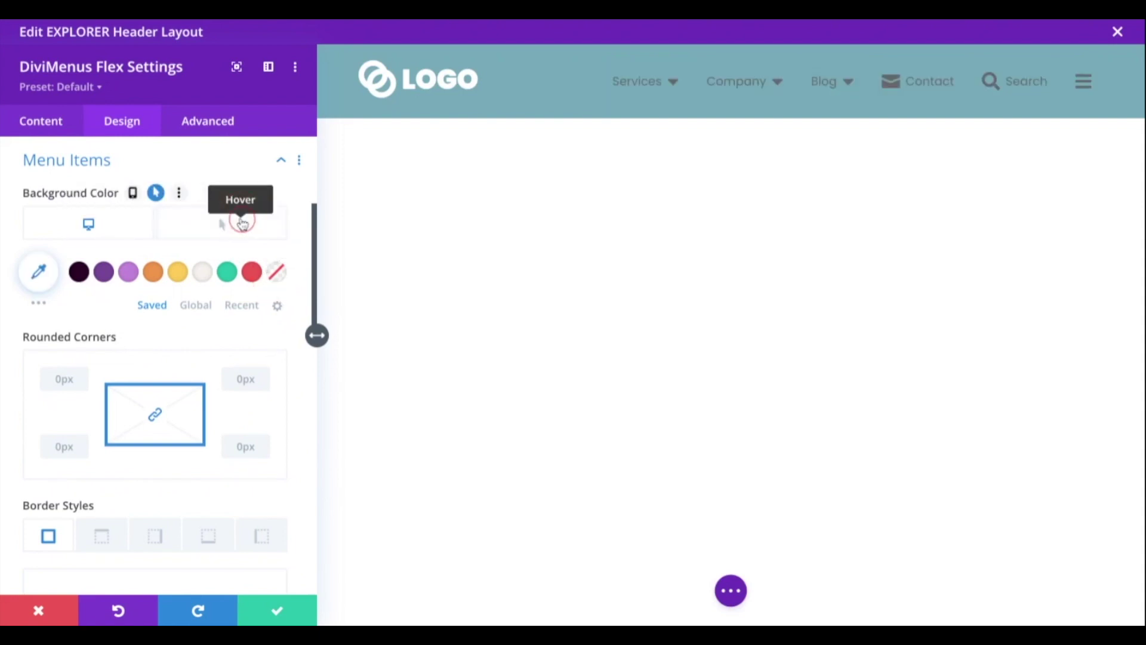
pyautogui.click(242, 305)
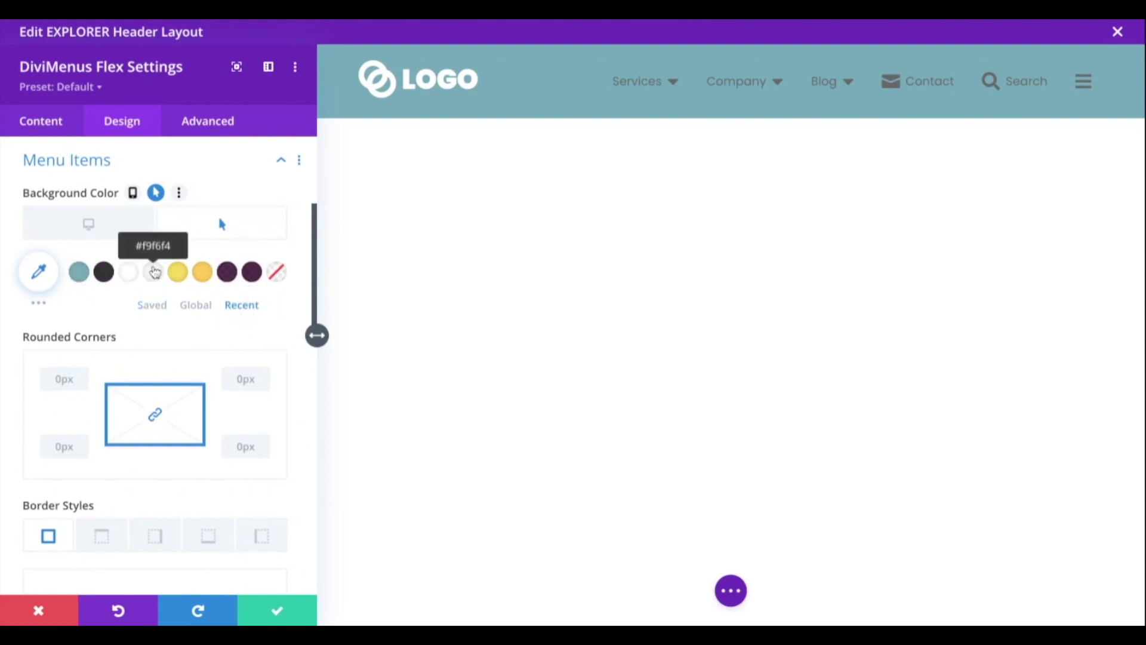
pyautogui.click(153, 272)
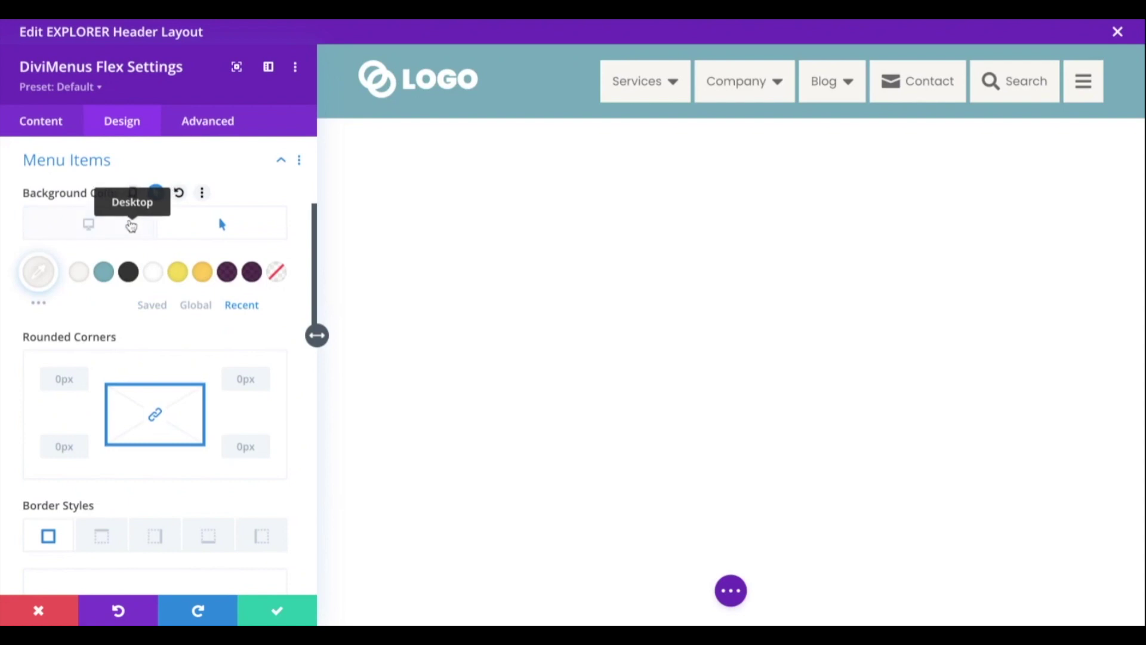
# Unlink the menu items' rounded corners and set the top-left and top-right corners to 20px each
pyautogui.click(156, 416)
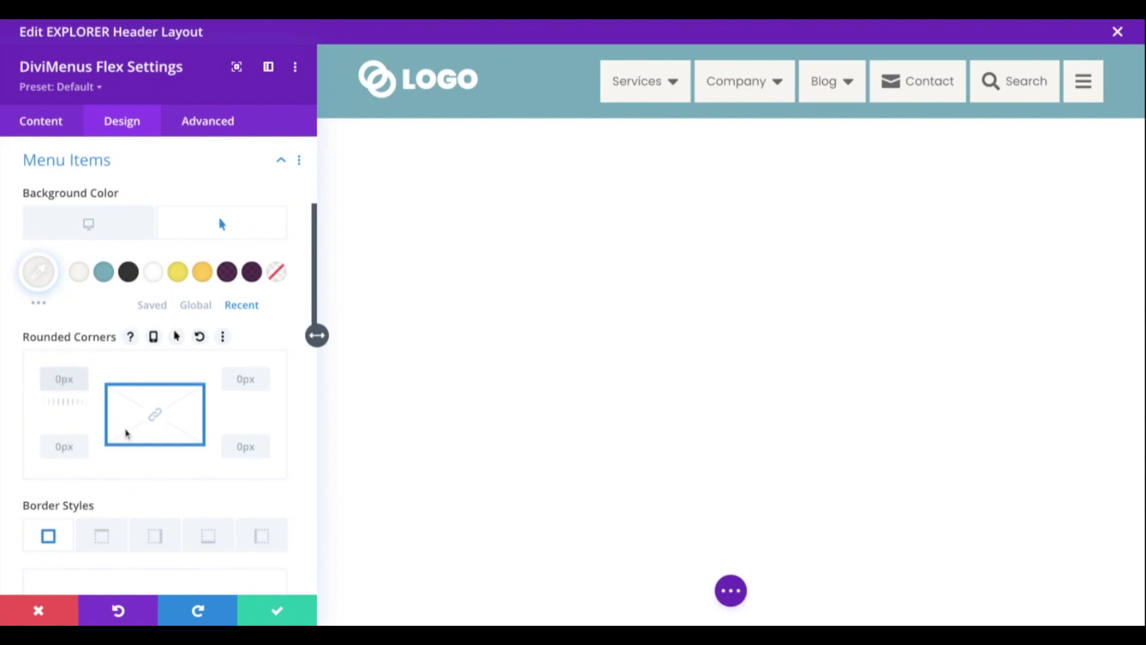
pyautogui.write('20')
pyautogui.click(239, 380)
pyautogui.write('20')
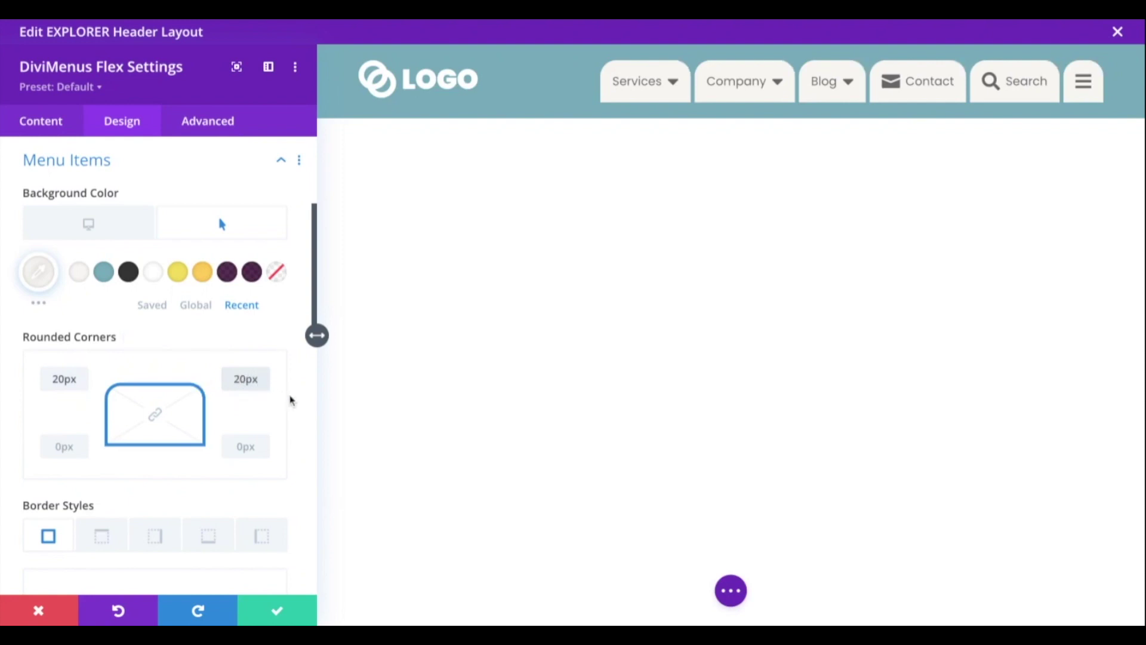
pyautogui.click(115, 224)
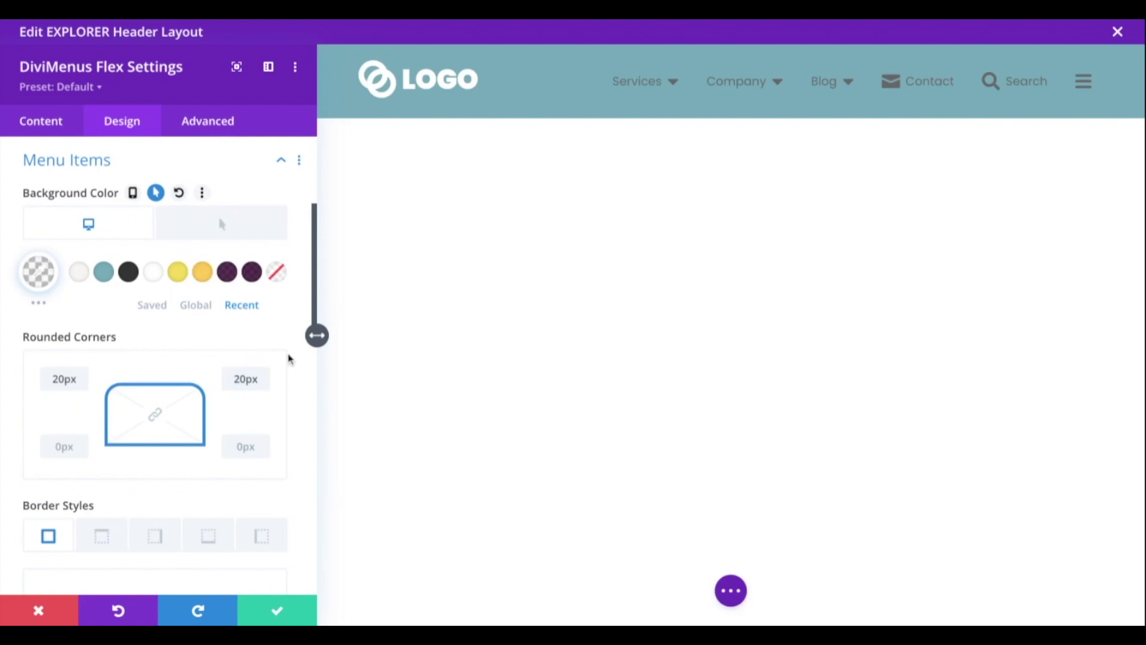
# Set the font weight of the menu items' text to Bold
pyautogui.scroll(-6, 295, 370)
pyautogui.scroll(-5, 297, 368)
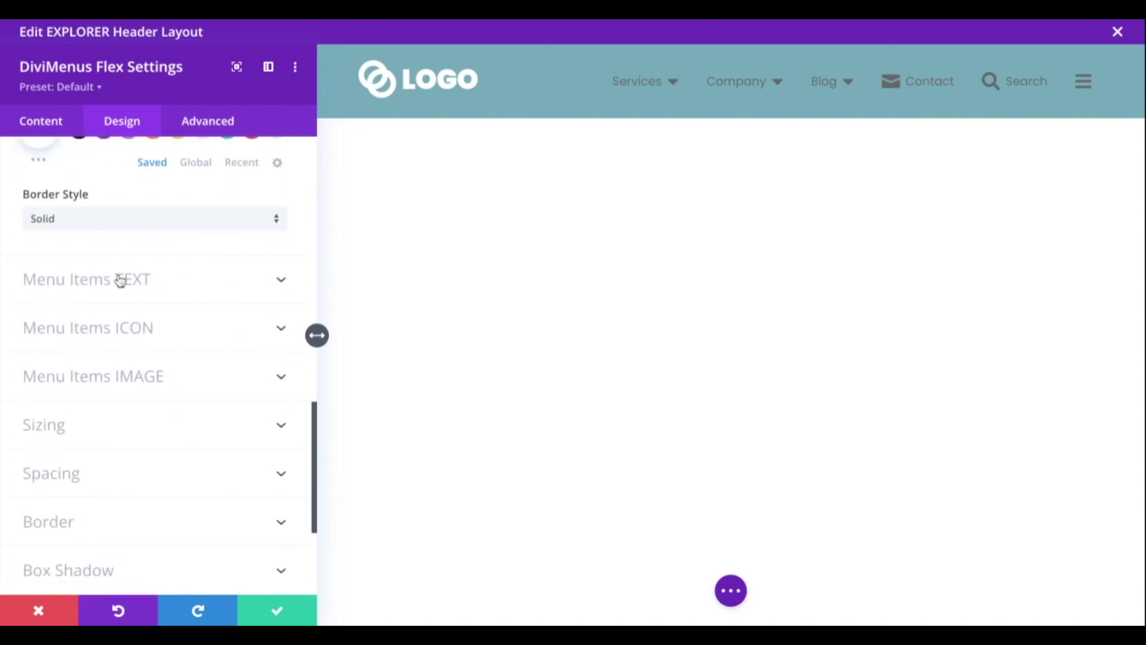
pyautogui.click(164, 281)
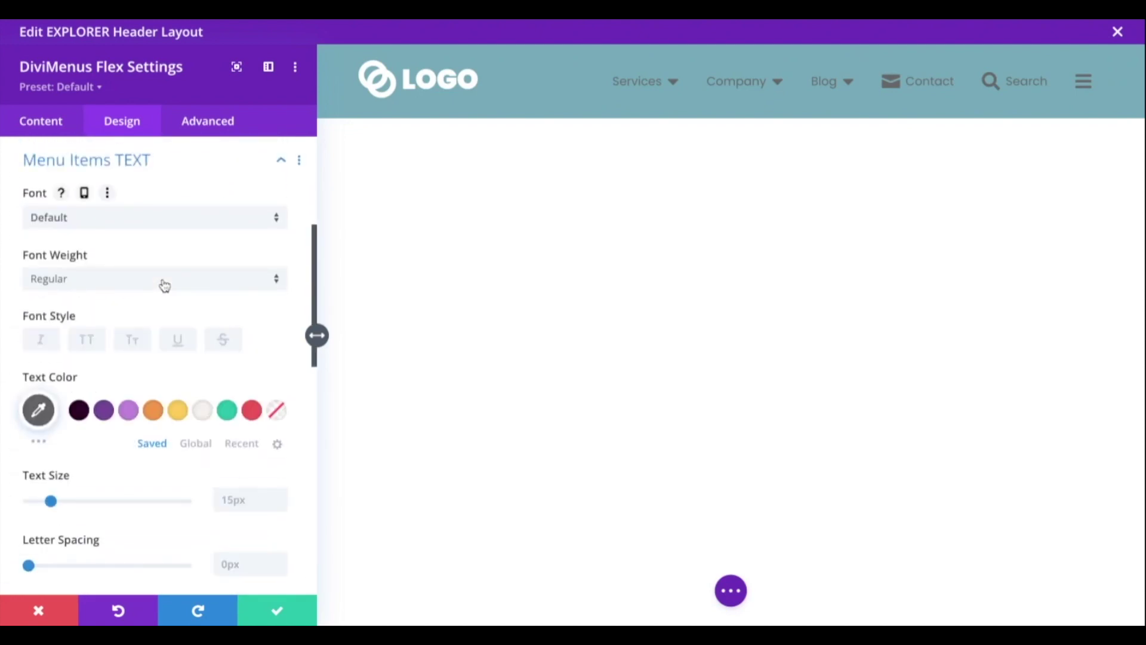
pyautogui.click(164, 285)
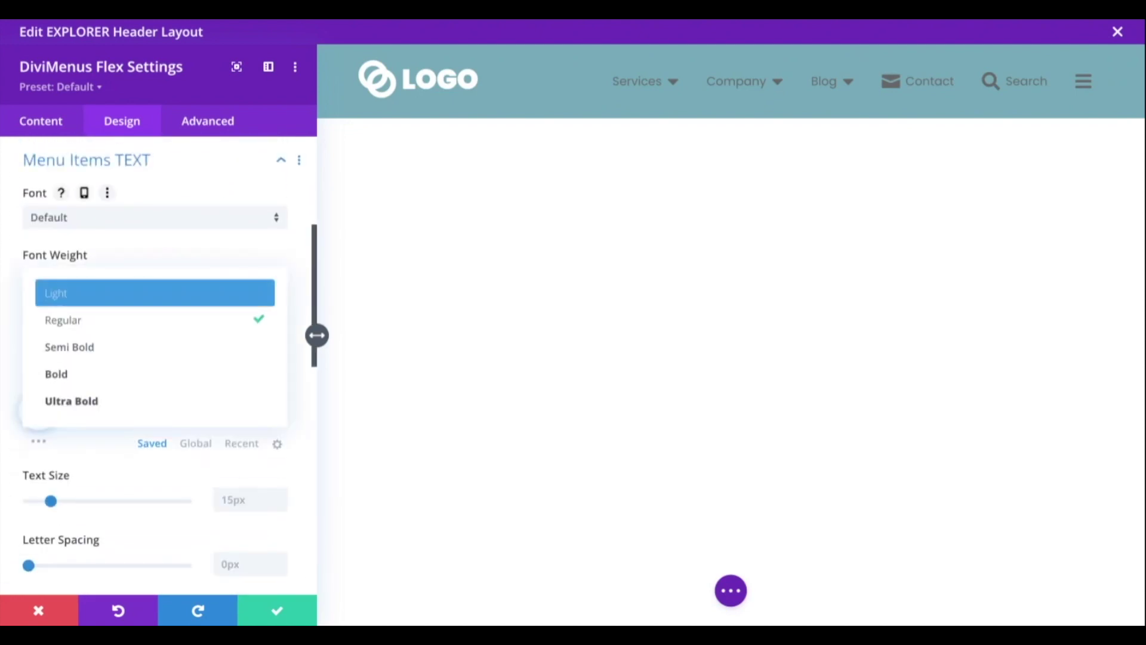
pyautogui.click(141, 379)
# Enable hover options for the menu items' text colour and make it white by default and #333333 on hover
pyautogui.click(140, 378)
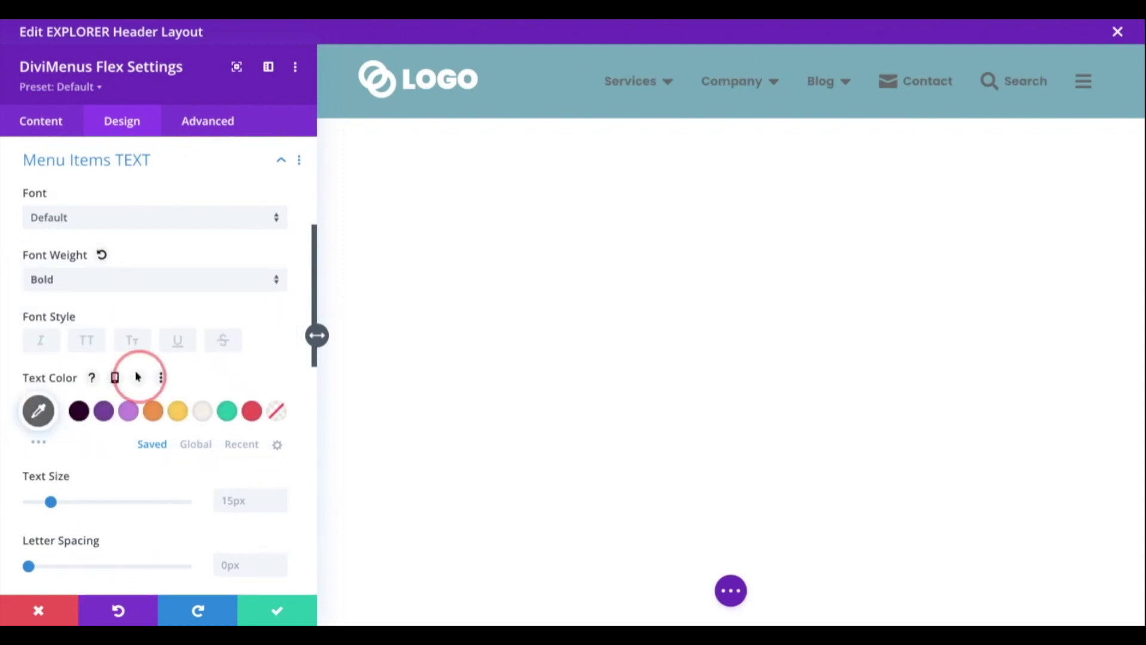
pyautogui.click(239, 490)
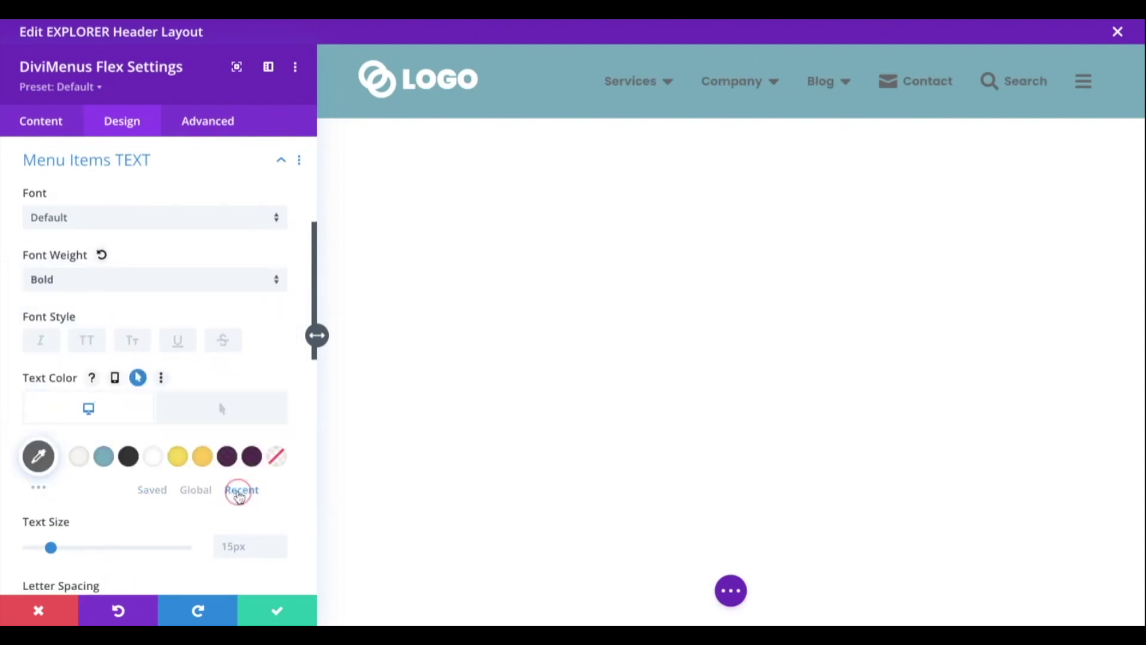
pyautogui.click(154, 466)
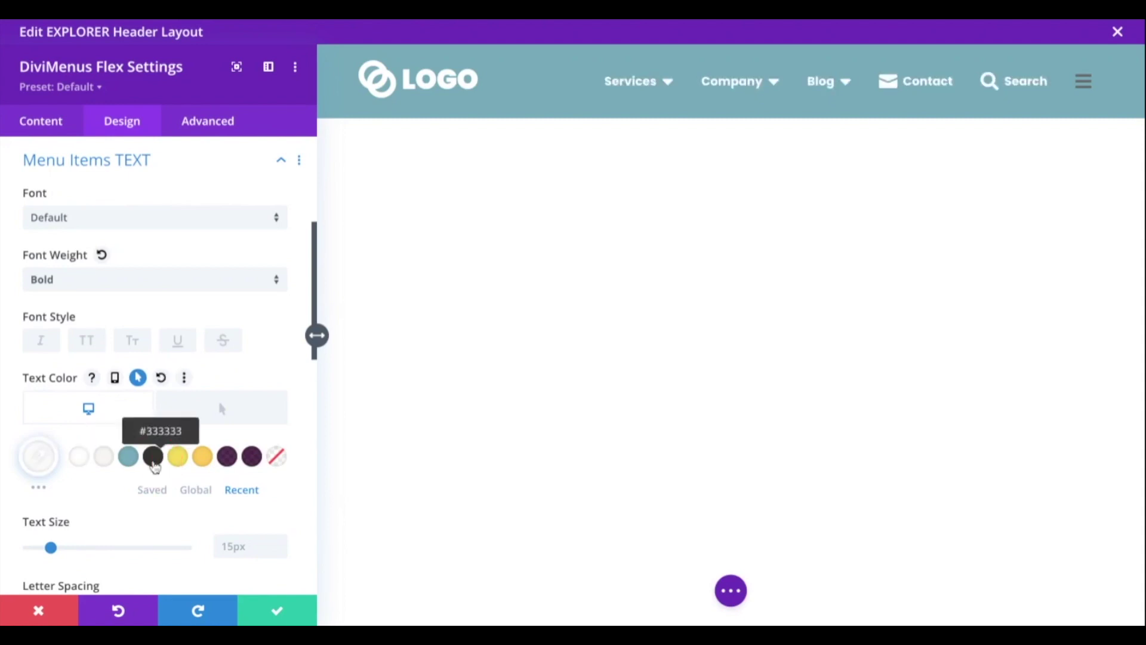
pyautogui.click(241, 408)
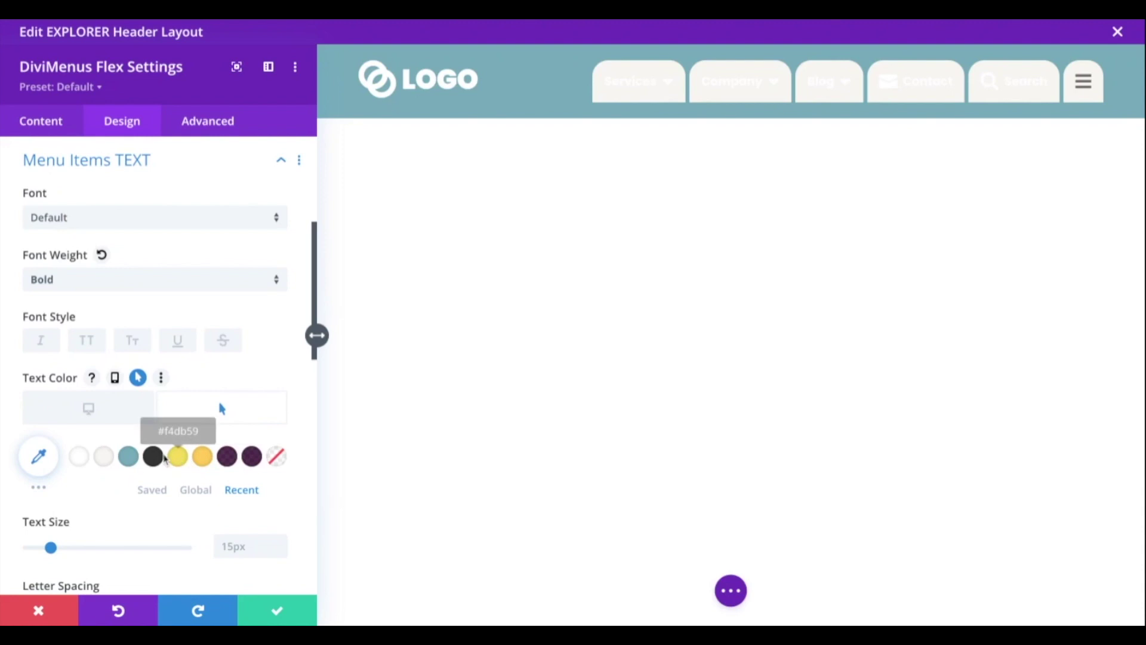
pyautogui.click(153, 457)
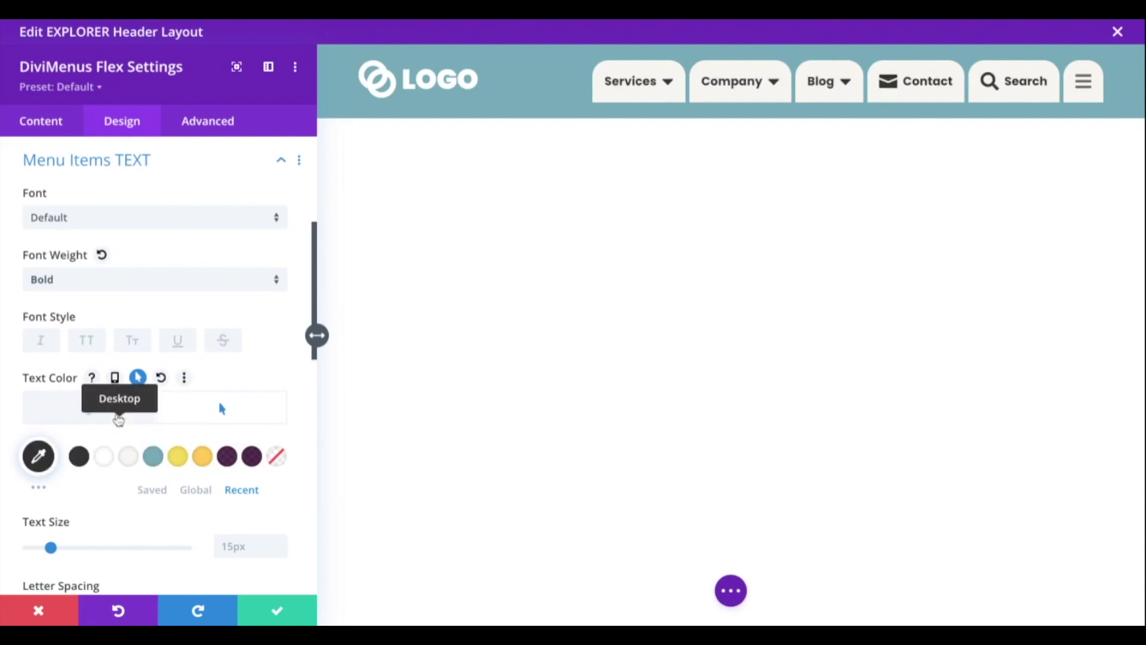
pyautogui.click(113, 411)
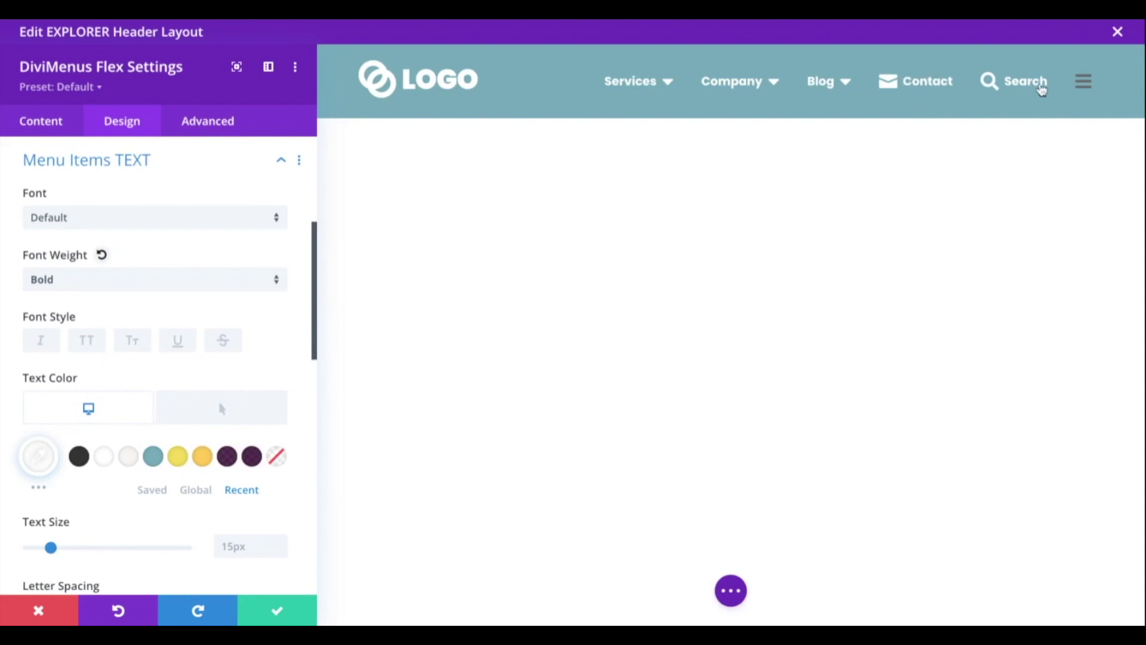
# Give the Contact menu item a yellow #f4db59 background by default and #f9f6f4 in its hover state
pyautogui.click(918, 82)
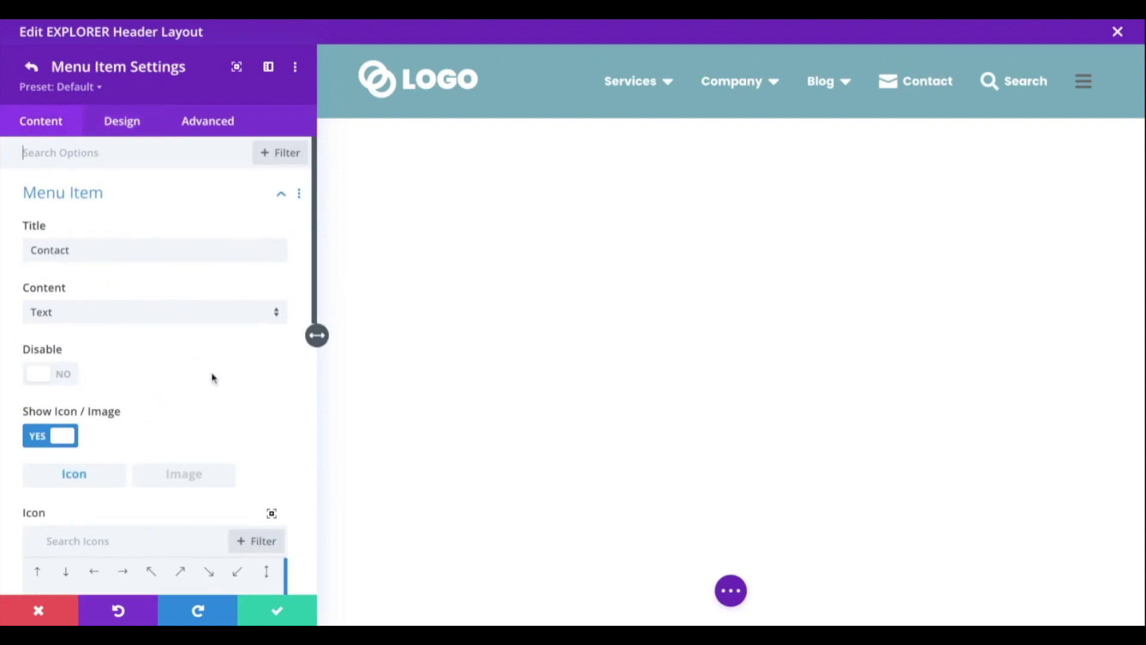
pyautogui.scroll(-10, 301, 392)
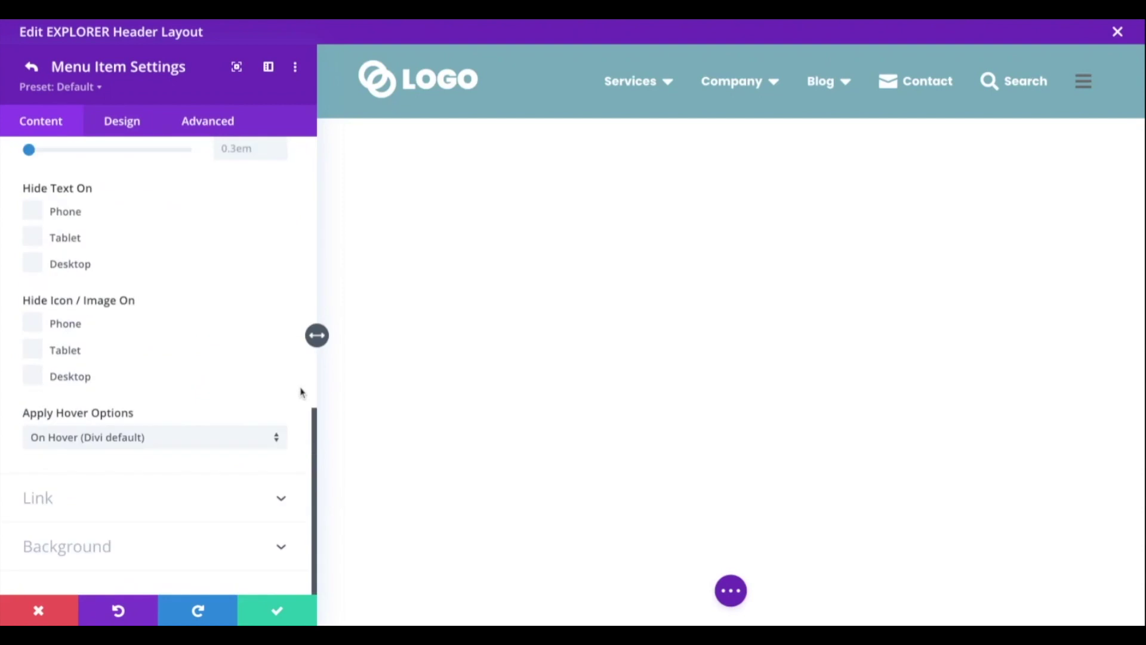
pyautogui.click(134, 551)
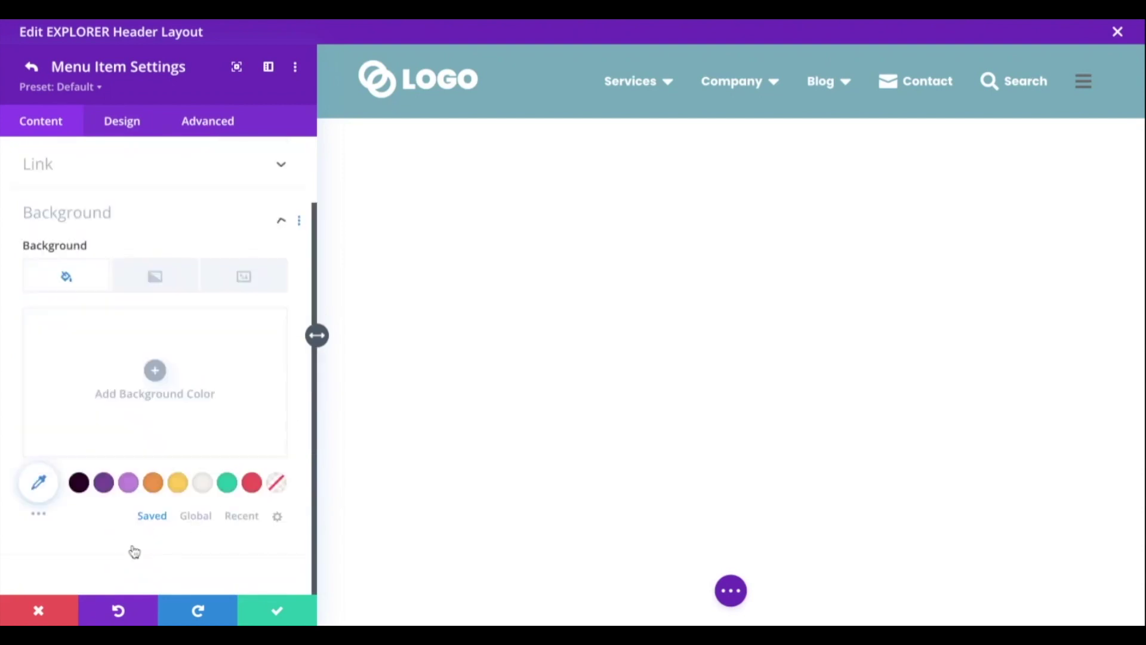
pyautogui.click(145, 245)
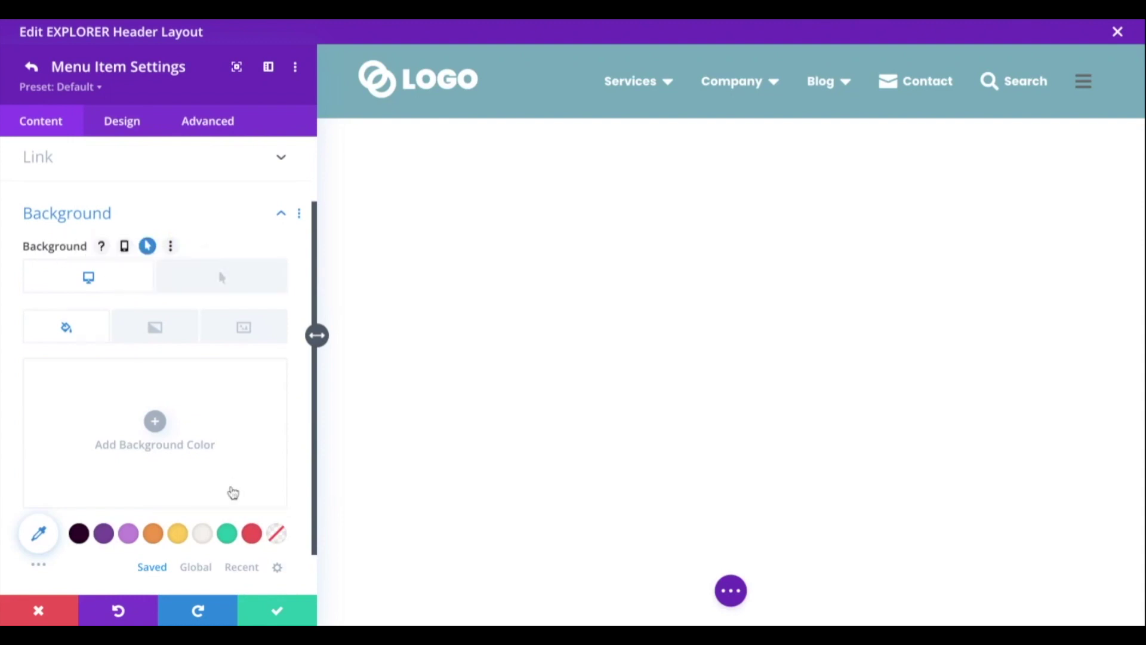
pyautogui.click(257, 565)
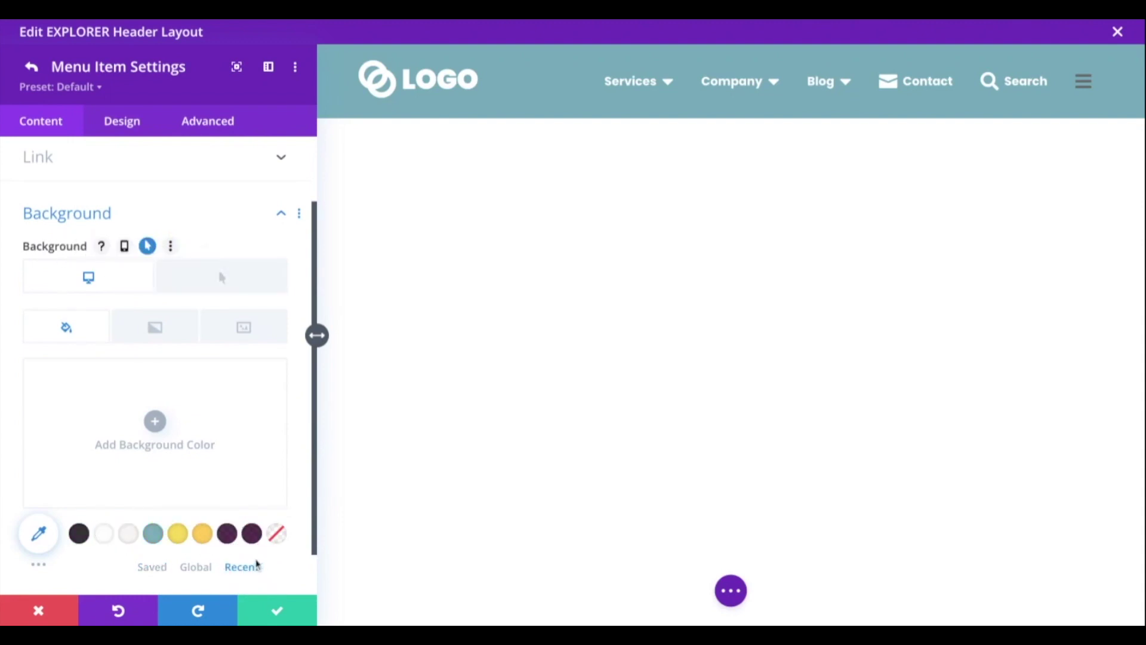
pyautogui.scroll(-1, 300, 501)
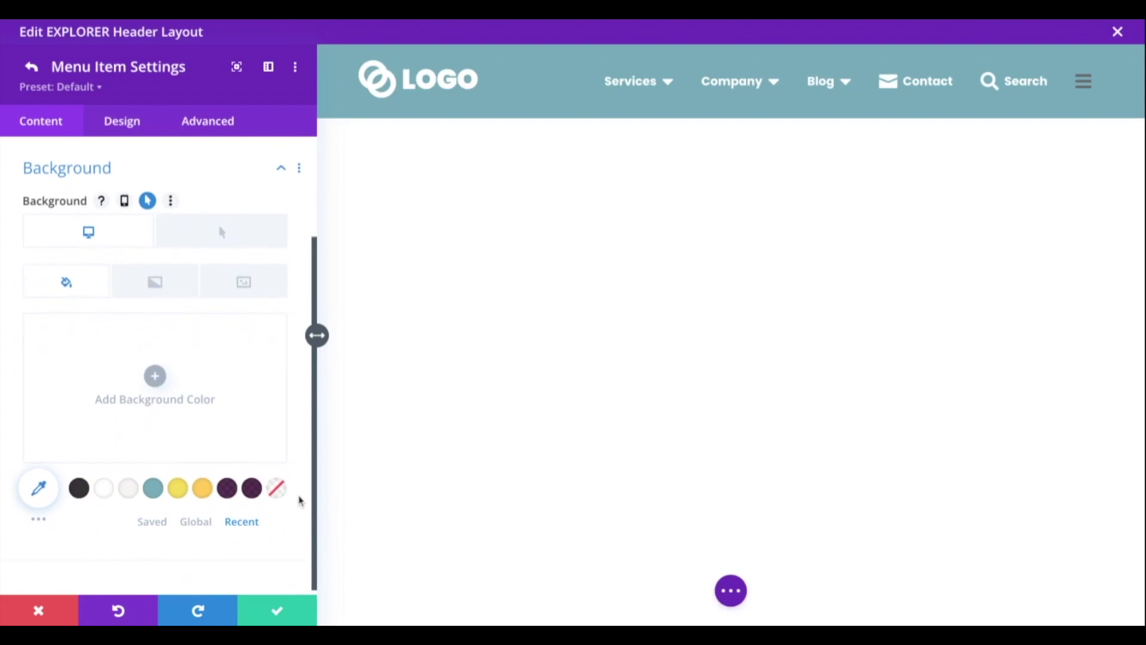
pyautogui.click(179, 489)
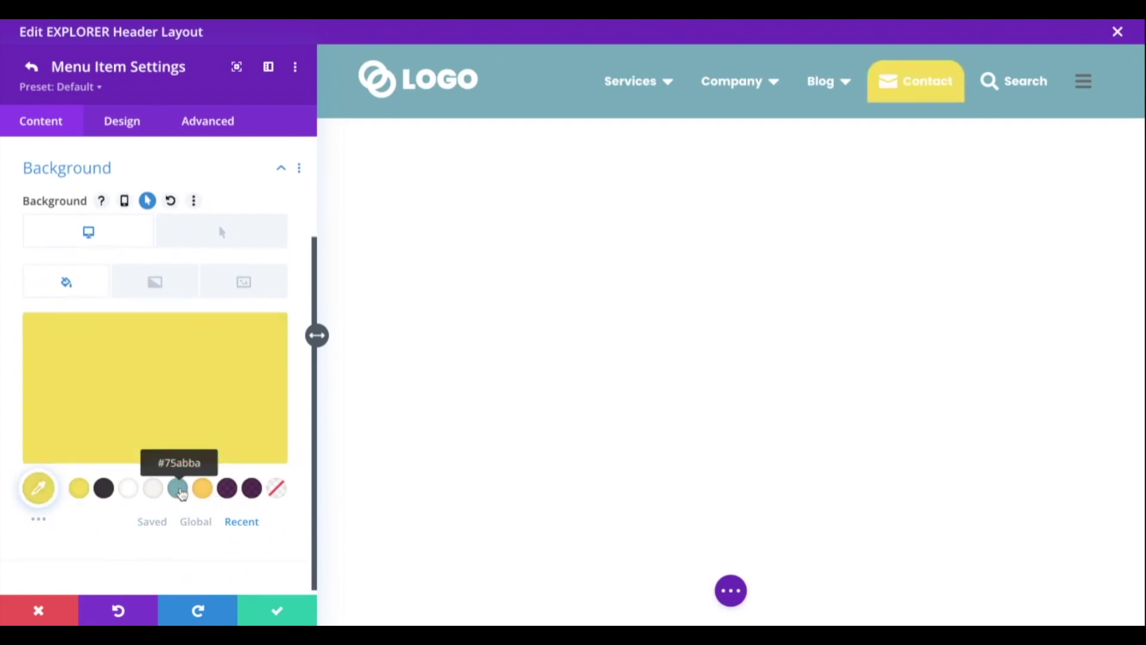
pyautogui.click(235, 227)
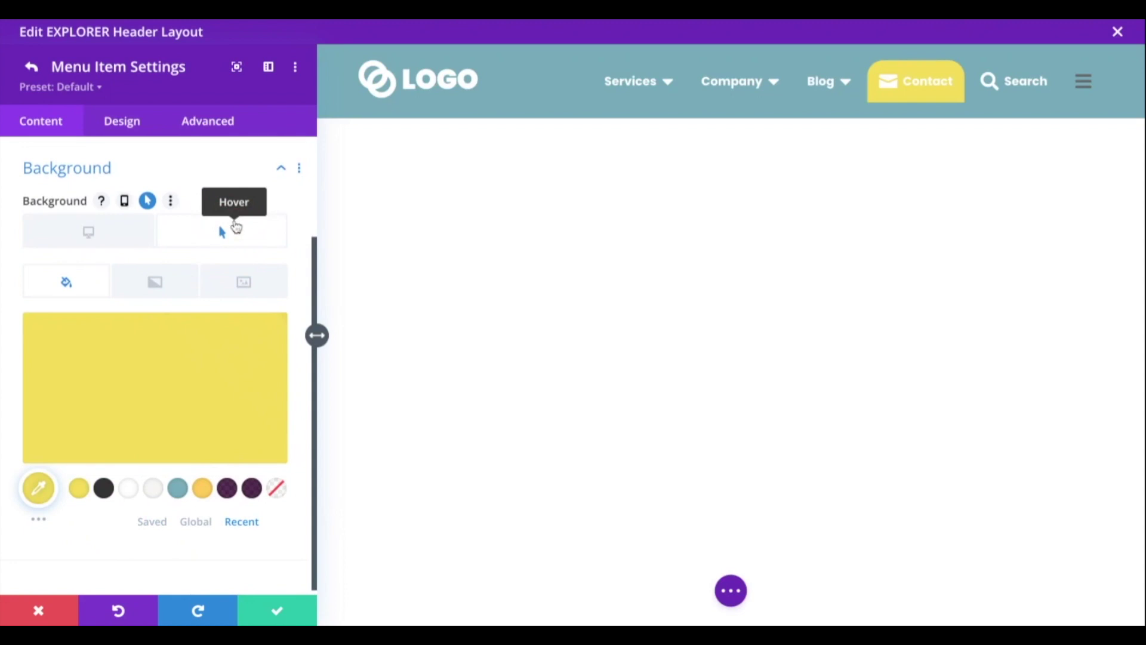
pyautogui.click(154, 488)
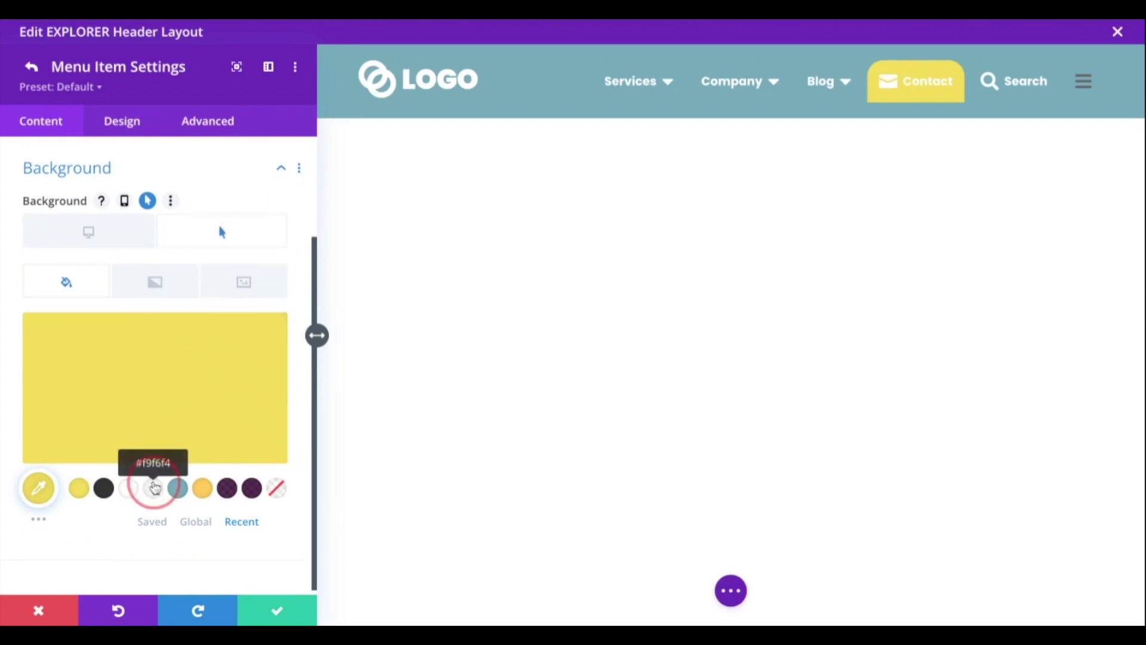
pyautogui.click(129, 237)
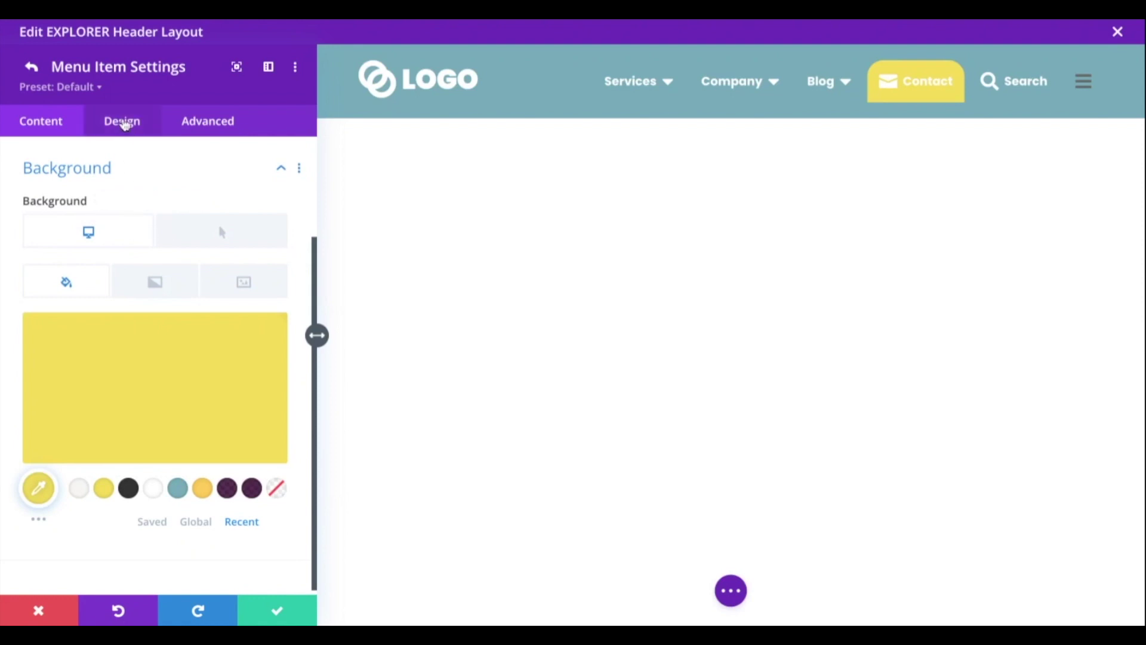
# Set the Contact menu item's text colour to dark grey #333333 in its own design settings
pyautogui.click(123, 123)
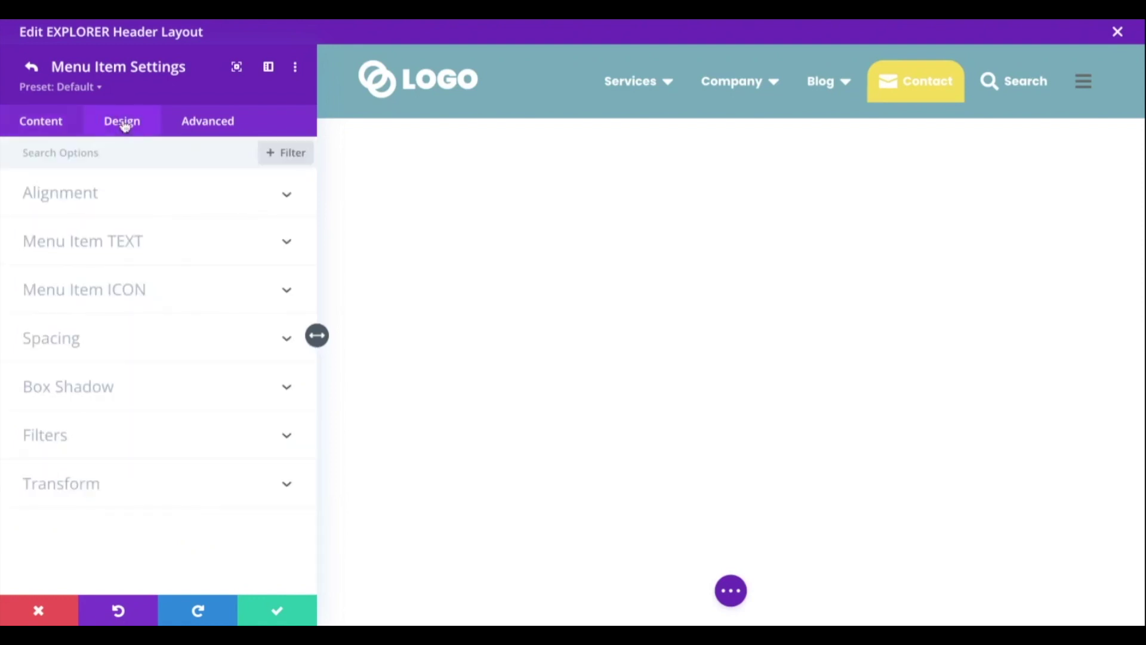
pyautogui.click(156, 242)
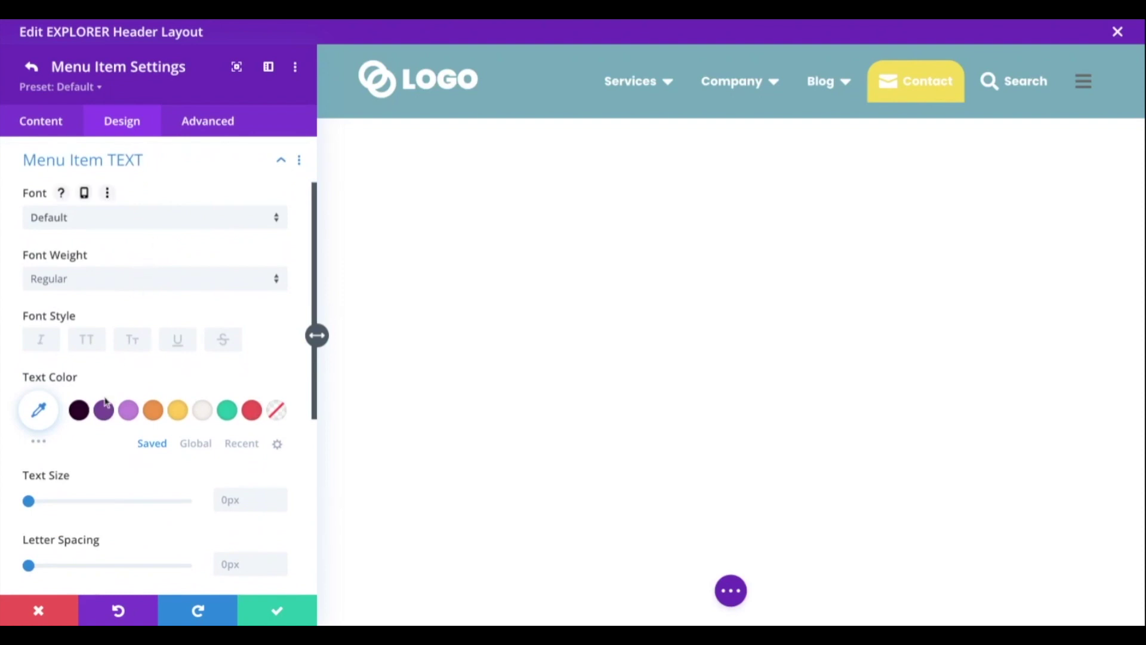
pyautogui.click(241, 445)
pyautogui.click(127, 411)
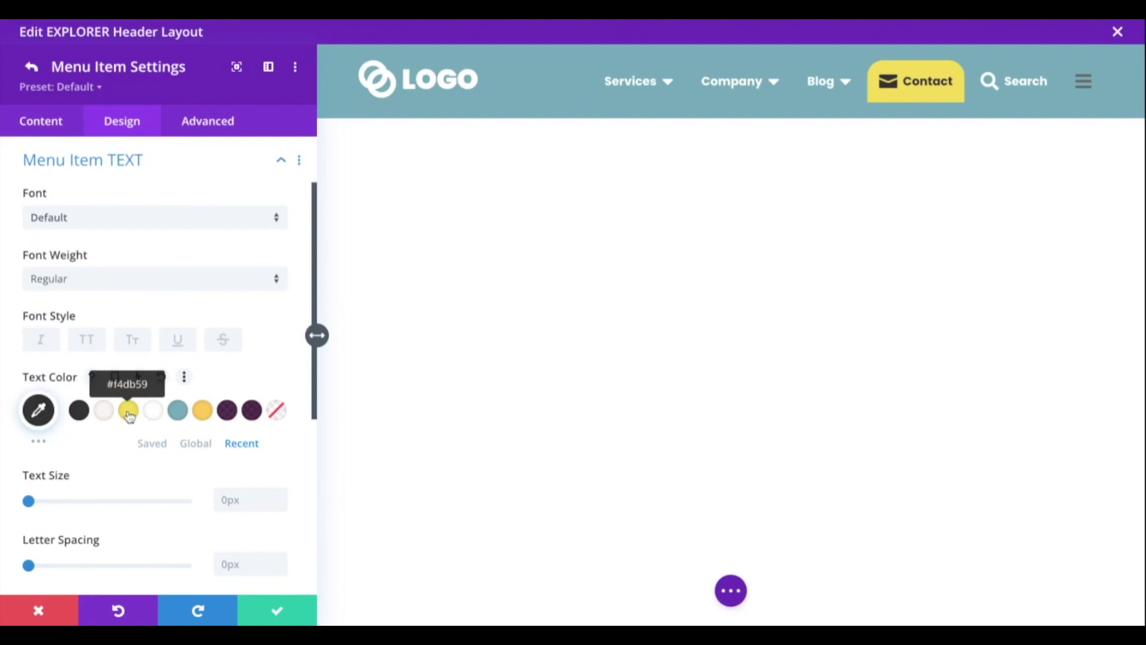
pyautogui.scroll(-1, 128, 411)
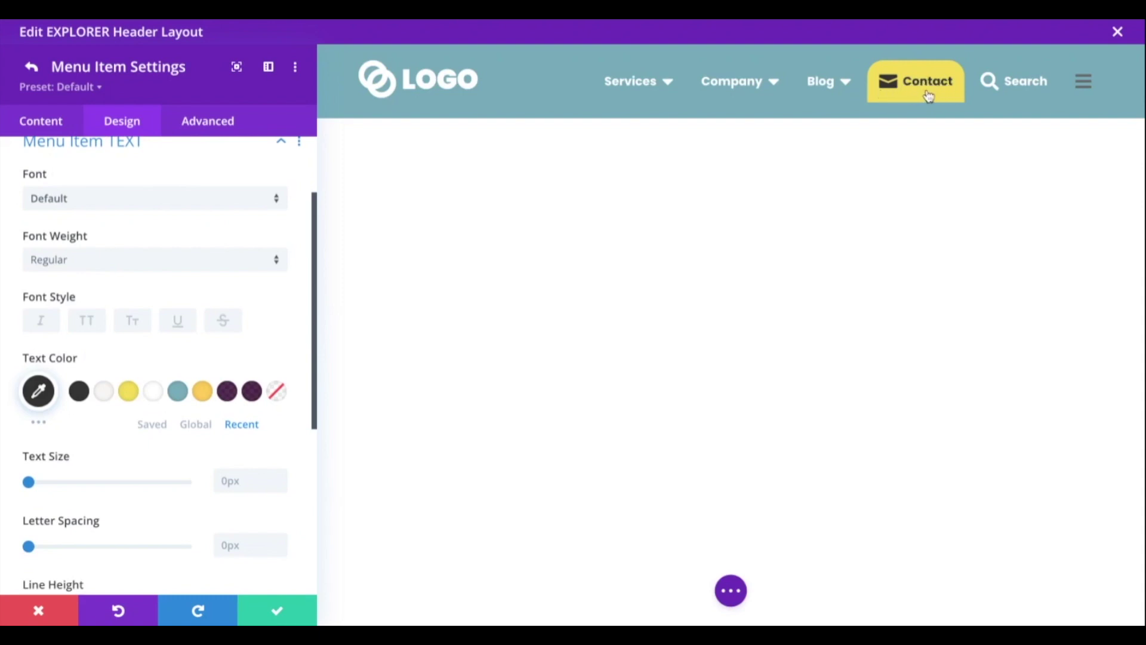
# Hide the Contact menu item's text on phone and tablet while keeping its text and icon shown on desktop
pyautogui.click(57, 122)
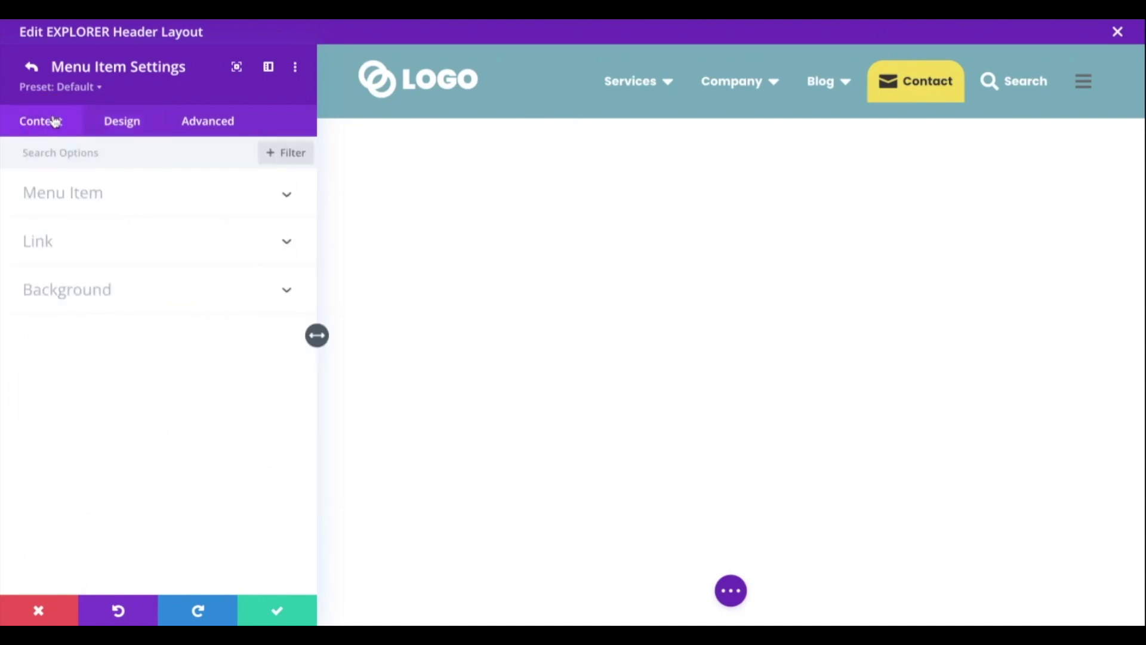
pyautogui.click(107, 186)
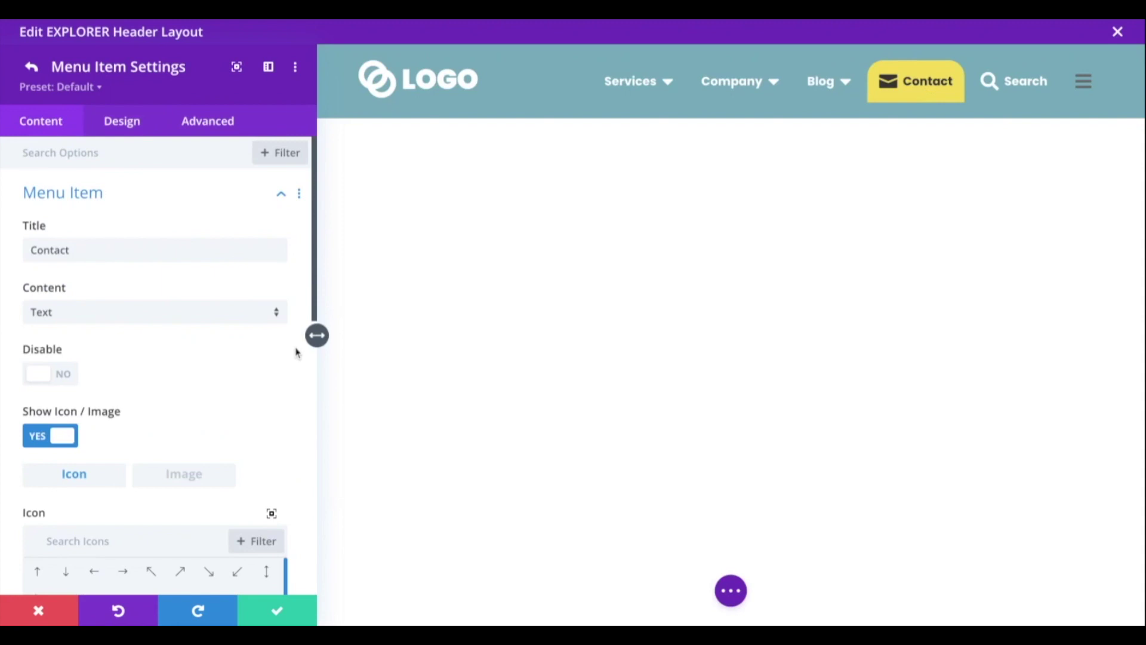
pyautogui.scroll(-10, 299, 357)
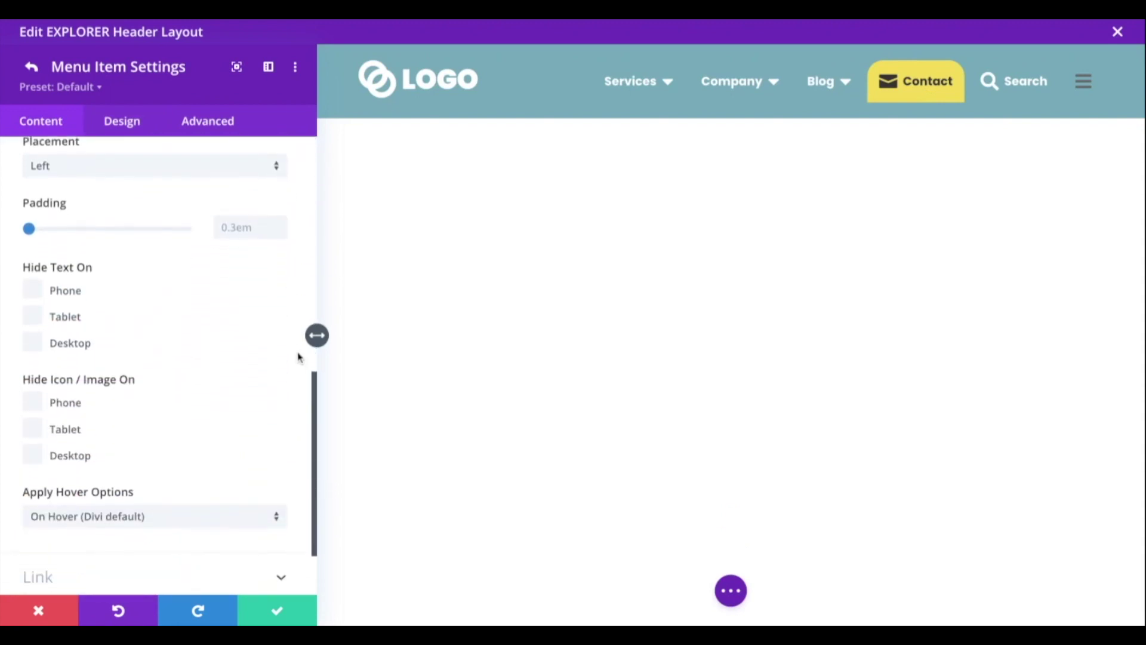
pyautogui.click(64, 317)
pyautogui.click(63, 291)
pyautogui.click(61, 345)
pyautogui.click(61, 346)
pyautogui.click(61, 346)
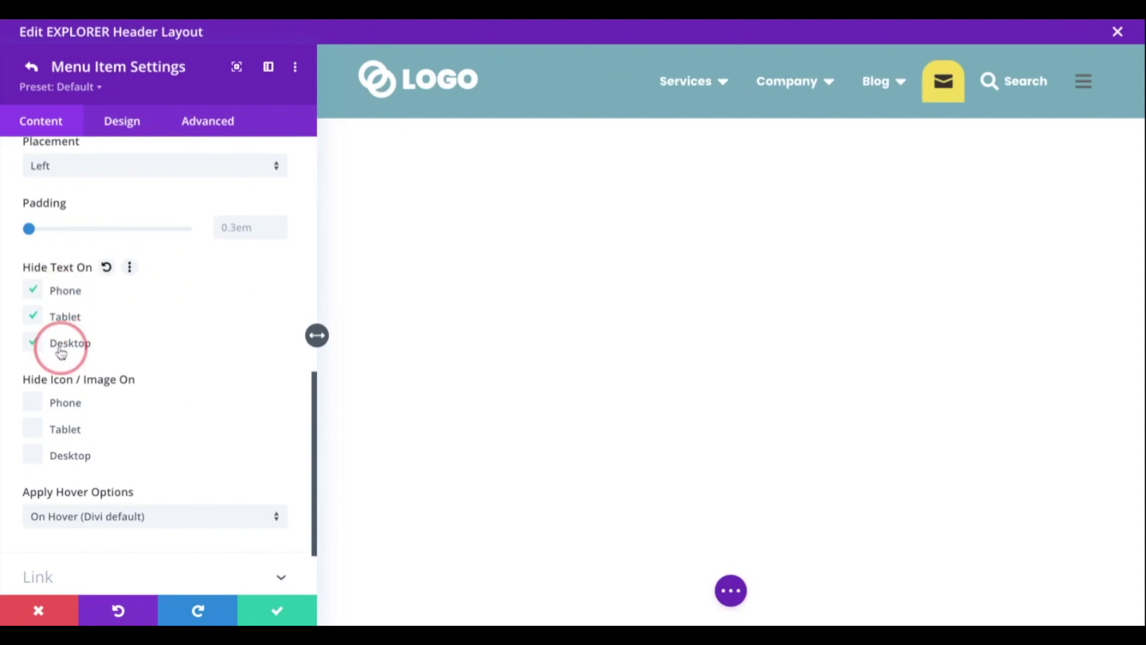
pyautogui.click(61, 353)
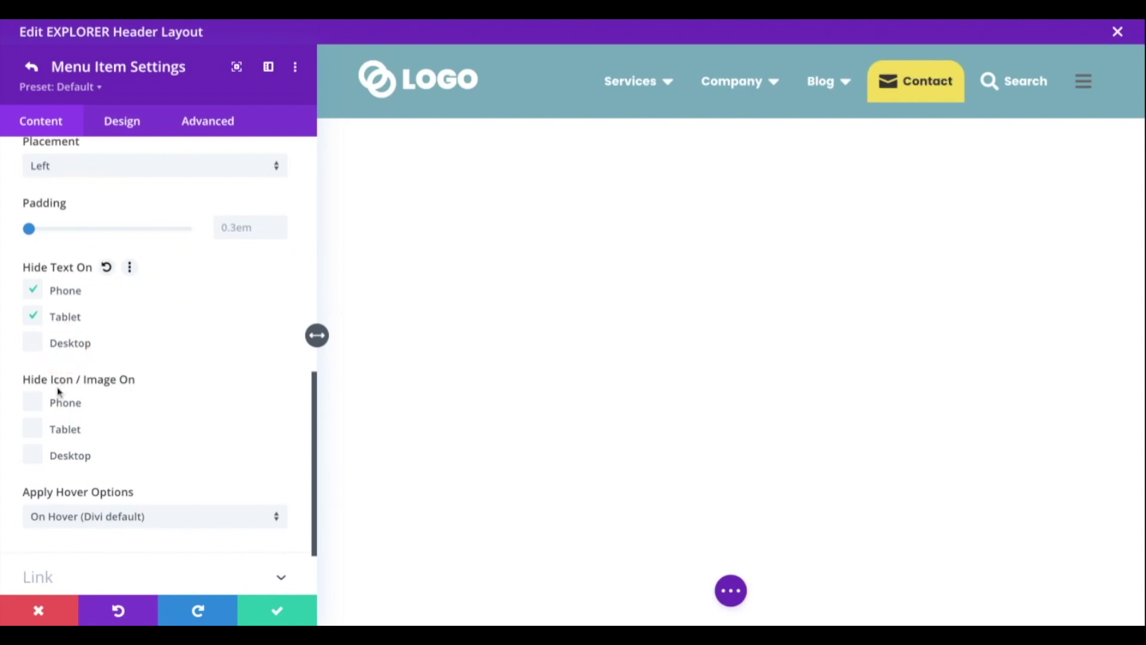
pyautogui.click(67, 455)
pyautogui.click(67, 456)
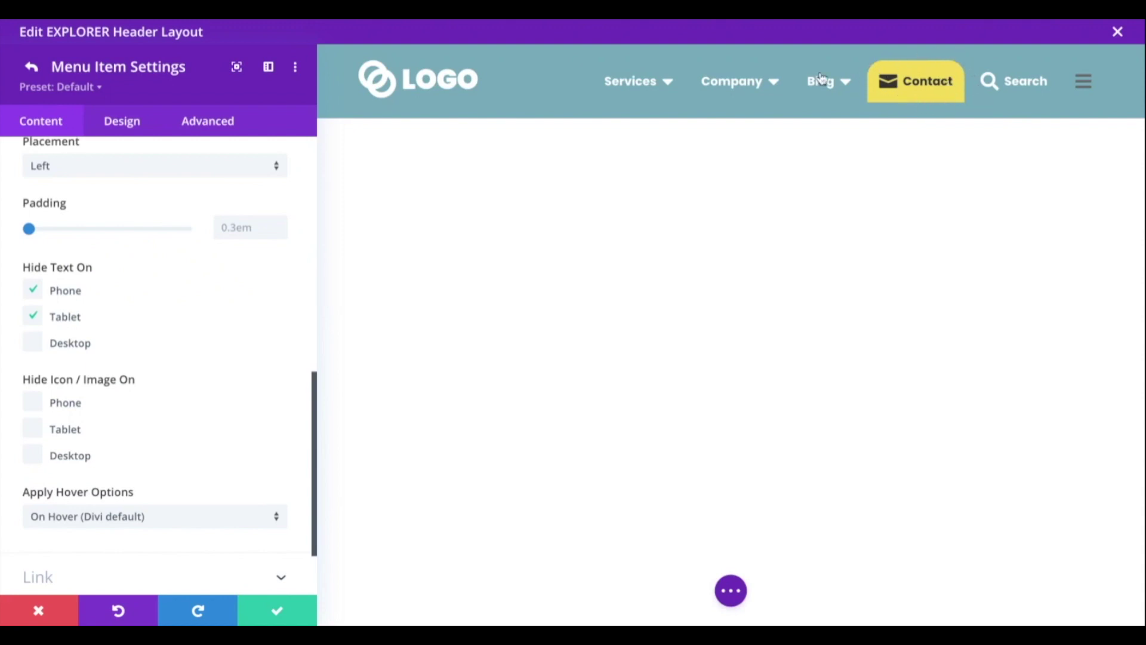
# Add border-radius: 50px!important; to the Contact item's DiviMenu Menu Item custom CSS and copy the declaration
pyautogui.click(206, 125)
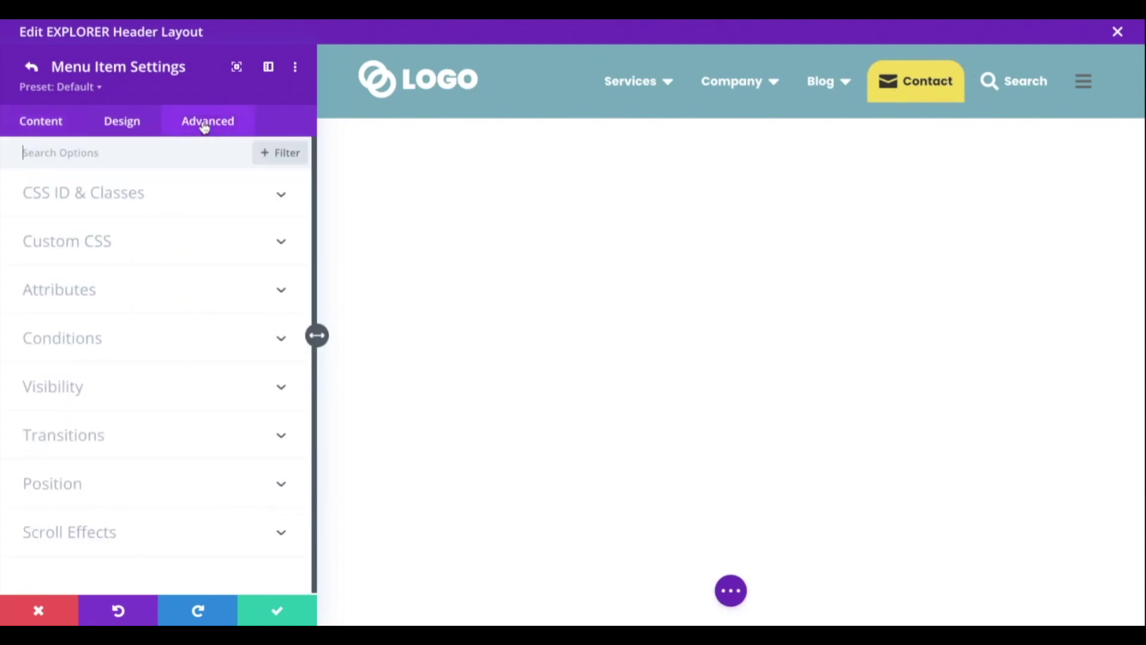
pyautogui.click(105, 241)
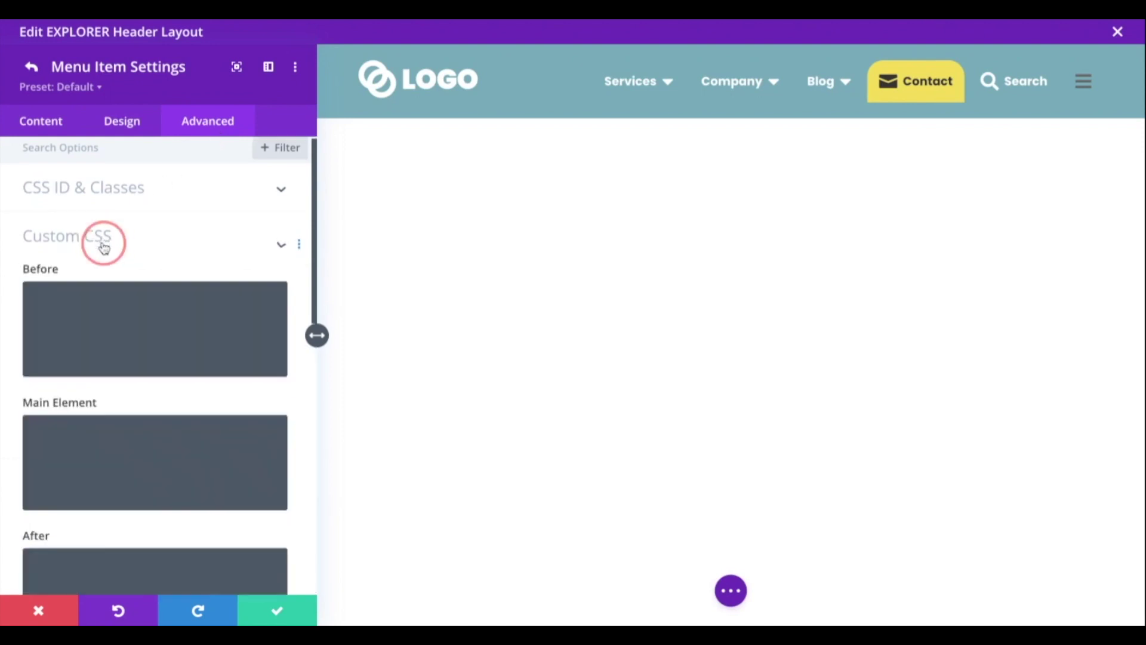
pyautogui.scroll(-5, 141, 300)
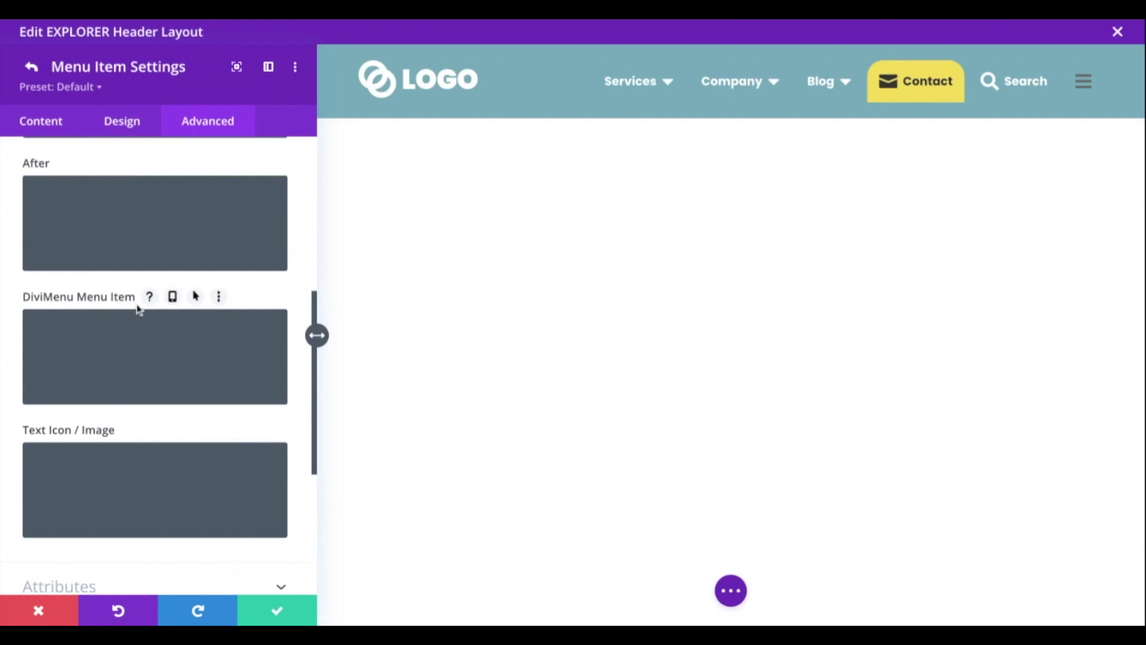
pyautogui.click(43, 330)
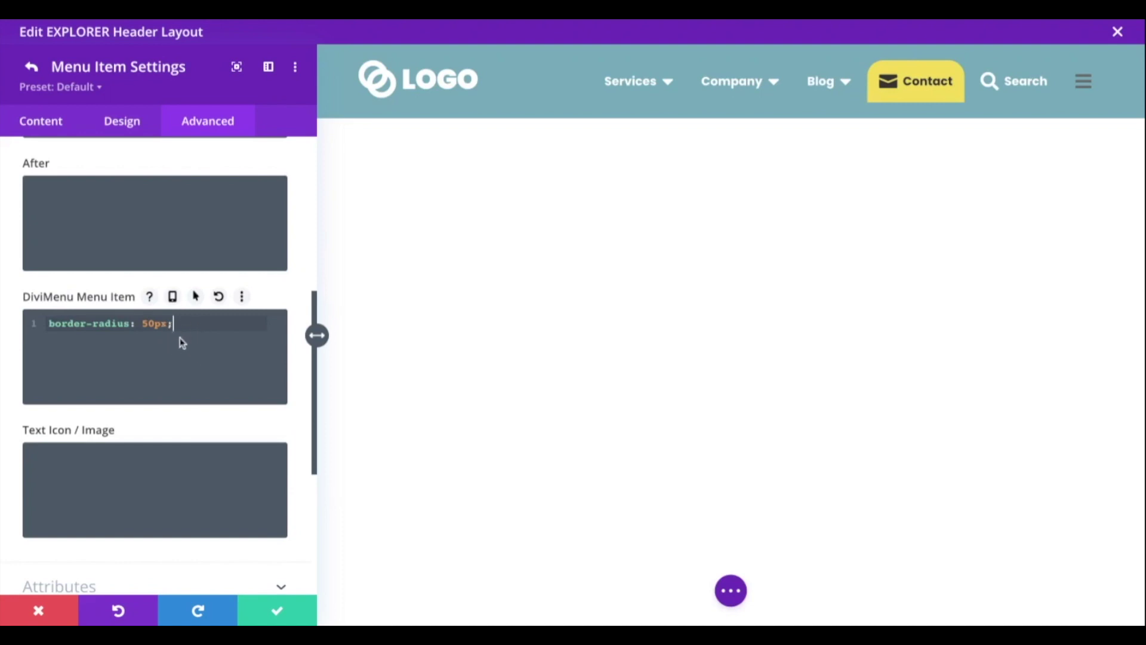
pyautogui.press('BackSpace')
pyautogui.write('!important;')
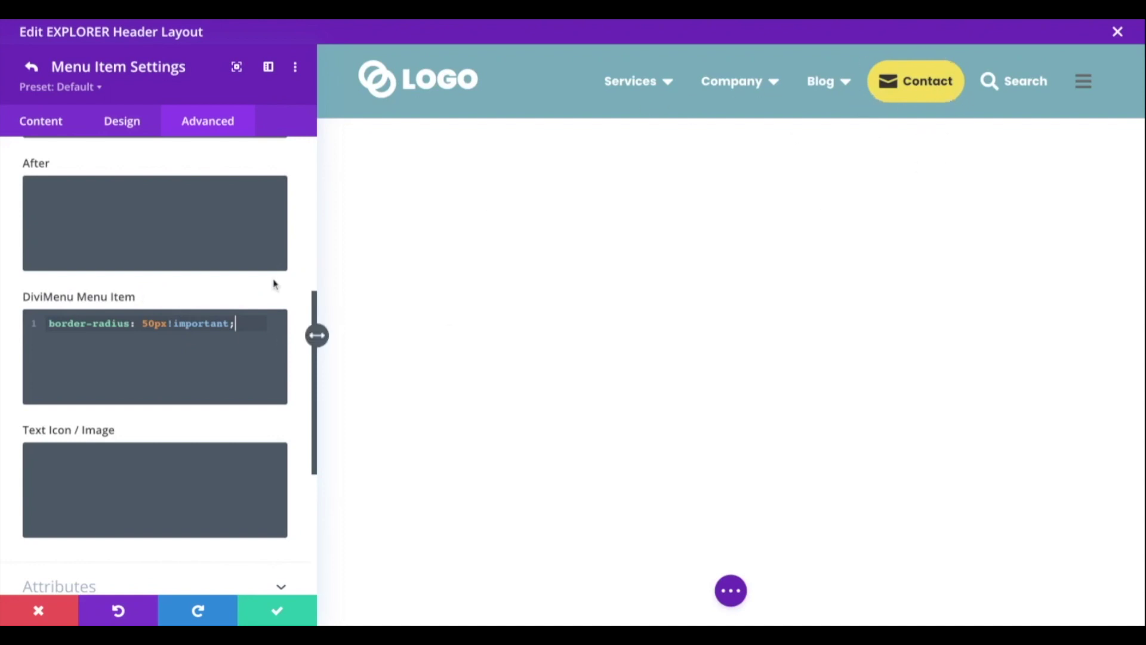
pyautogui.moveTo(242, 328); pyautogui.dragTo(44, 328)
pyautogui.hotkey('ctrl', 'c')
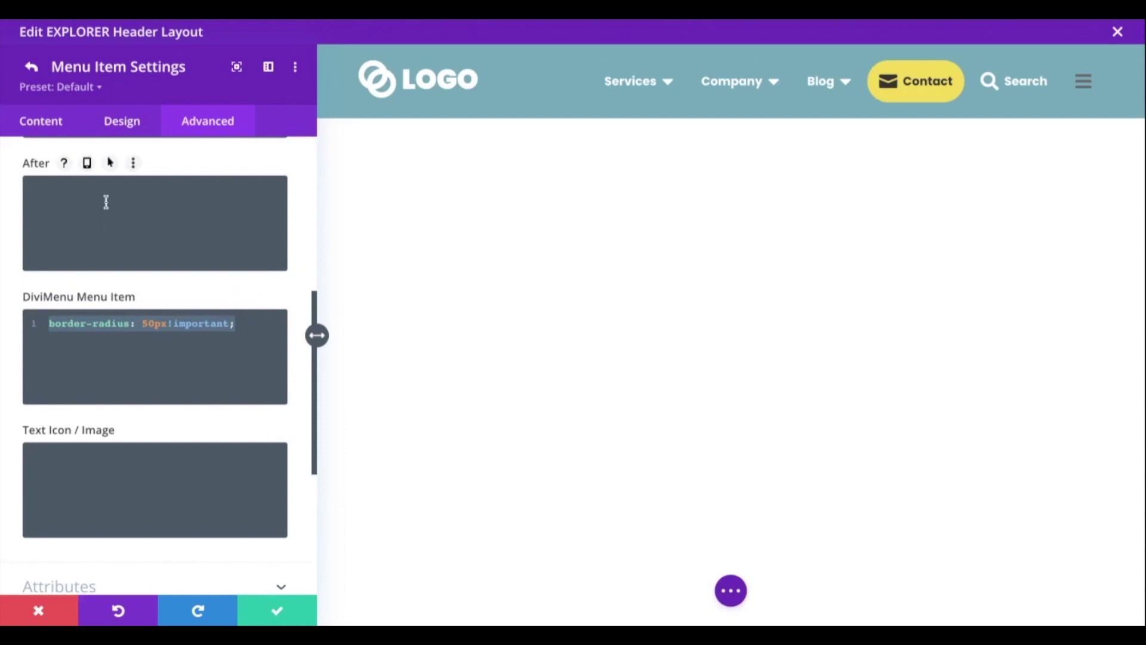
# Set the Contact menu item's padding to 10px for top and bottom and 20px for left and right
pyautogui.click(124, 123)
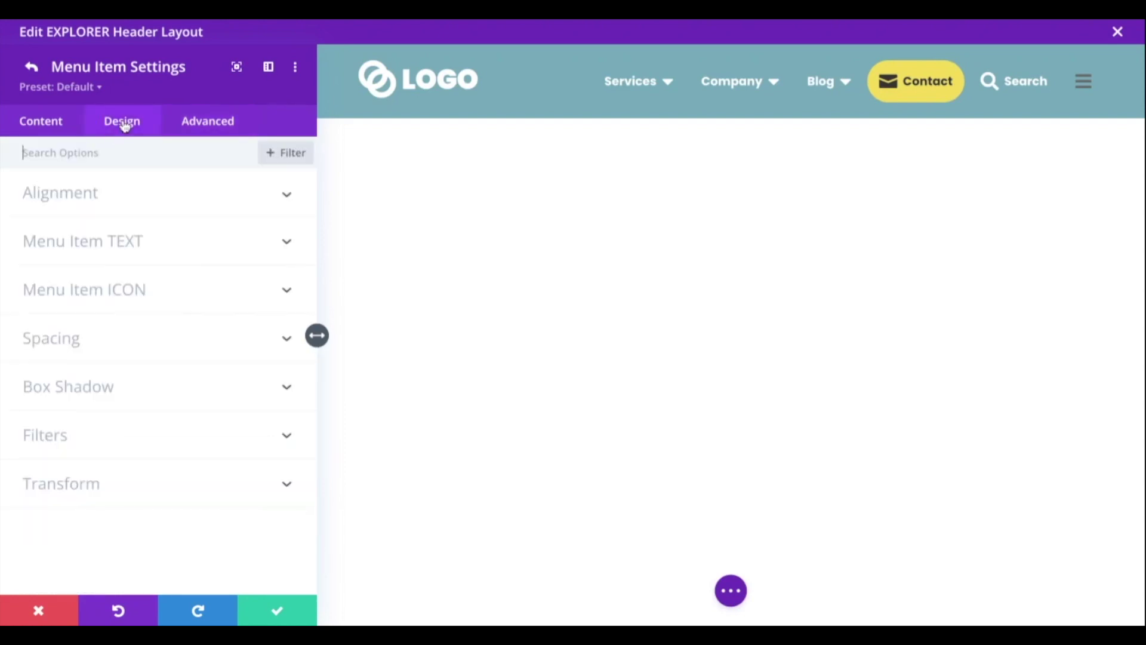
pyautogui.click(113, 339)
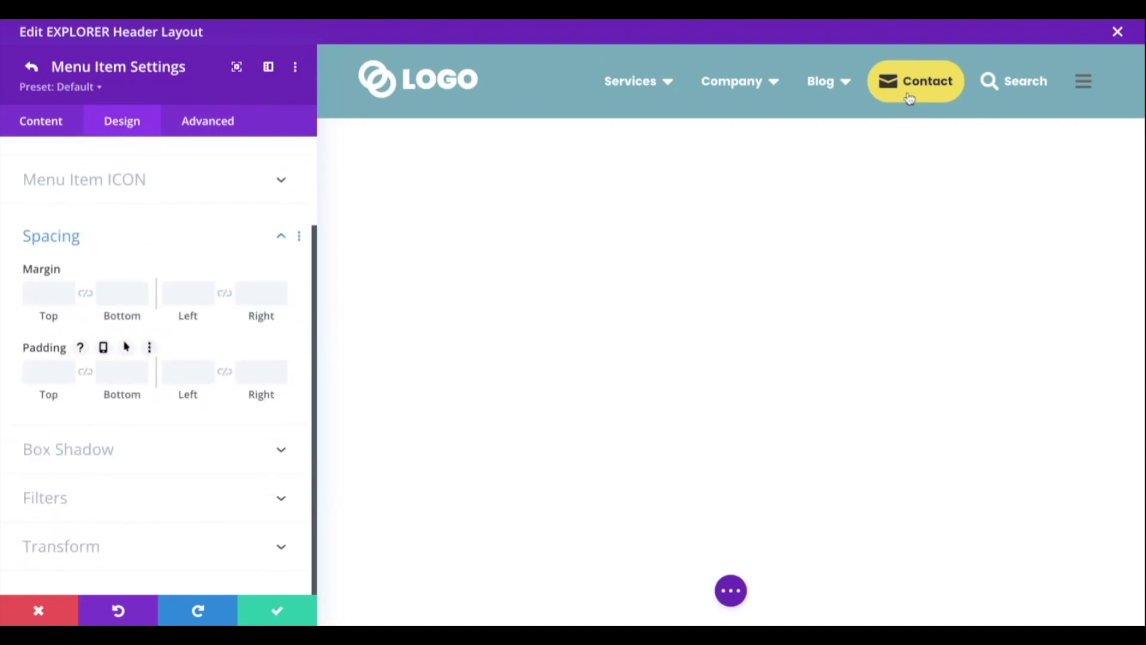
pyautogui.click(85, 372)
pyautogui.click(29, 373)
pyautogui.write('10px')
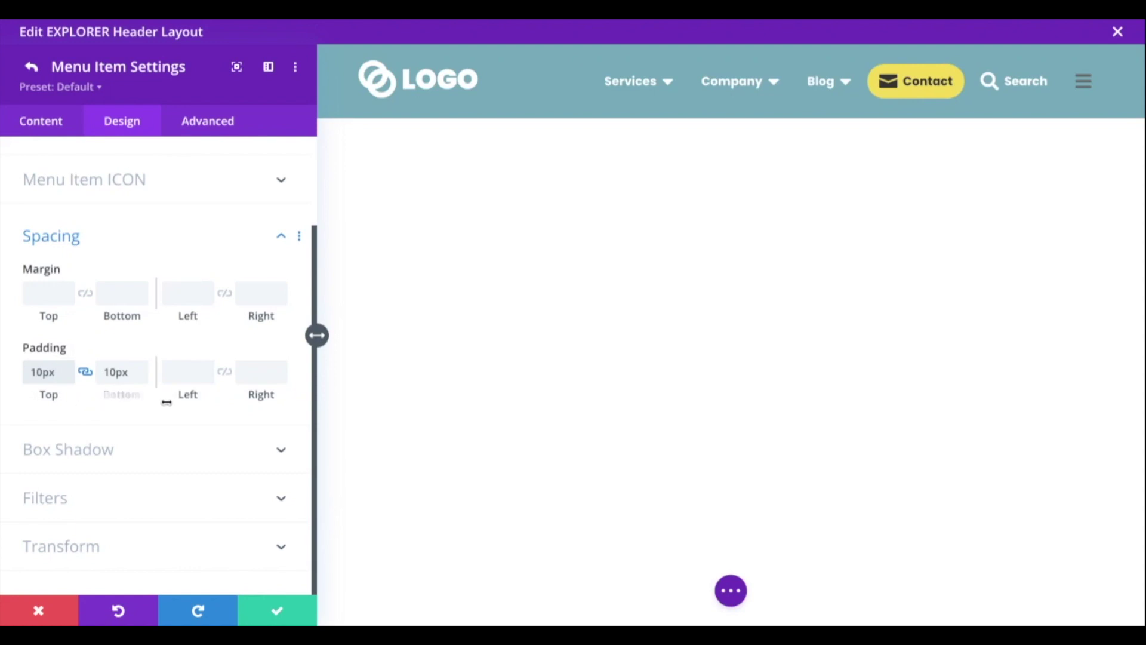
pyautogui.click(224, 371)
pyautogui.click(181, 372)
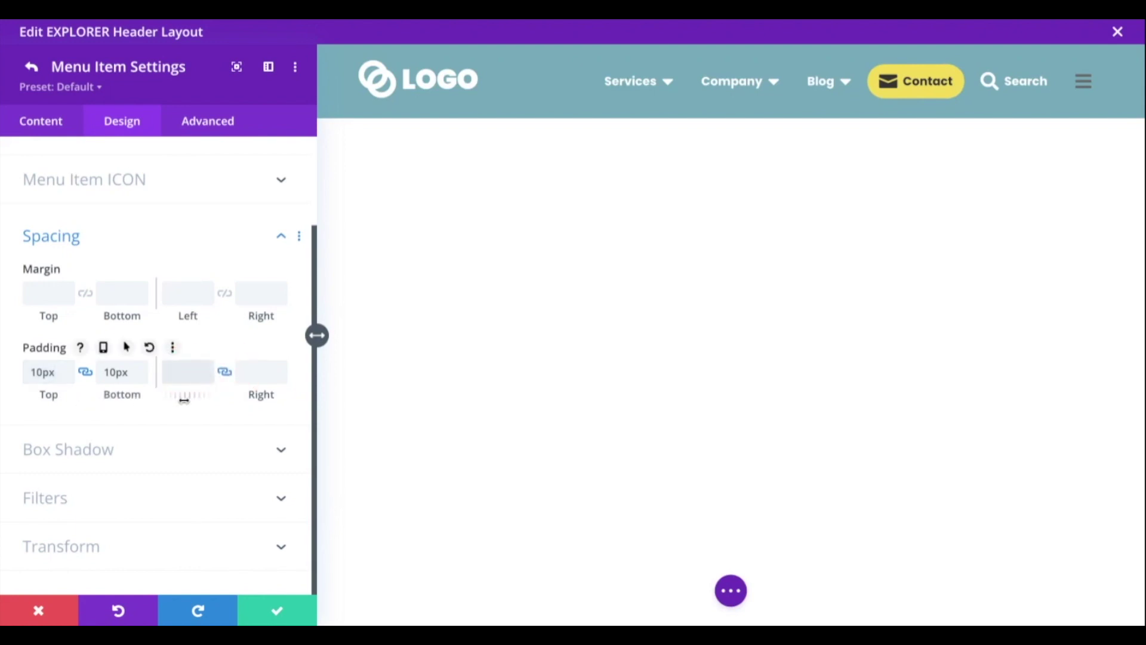
pyautogui.write('20px')
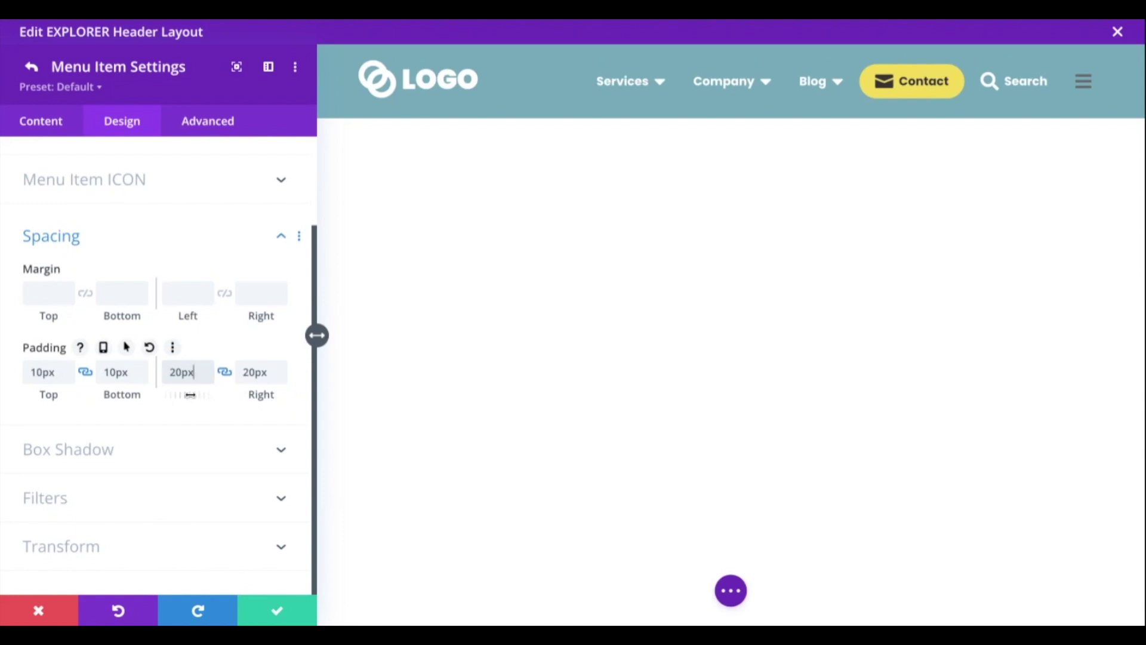
# Enable responsive padding for the Contact item, set it to 12px on all sides for tablet, and return to the desktop preview
pyautogui.click(103, 349)
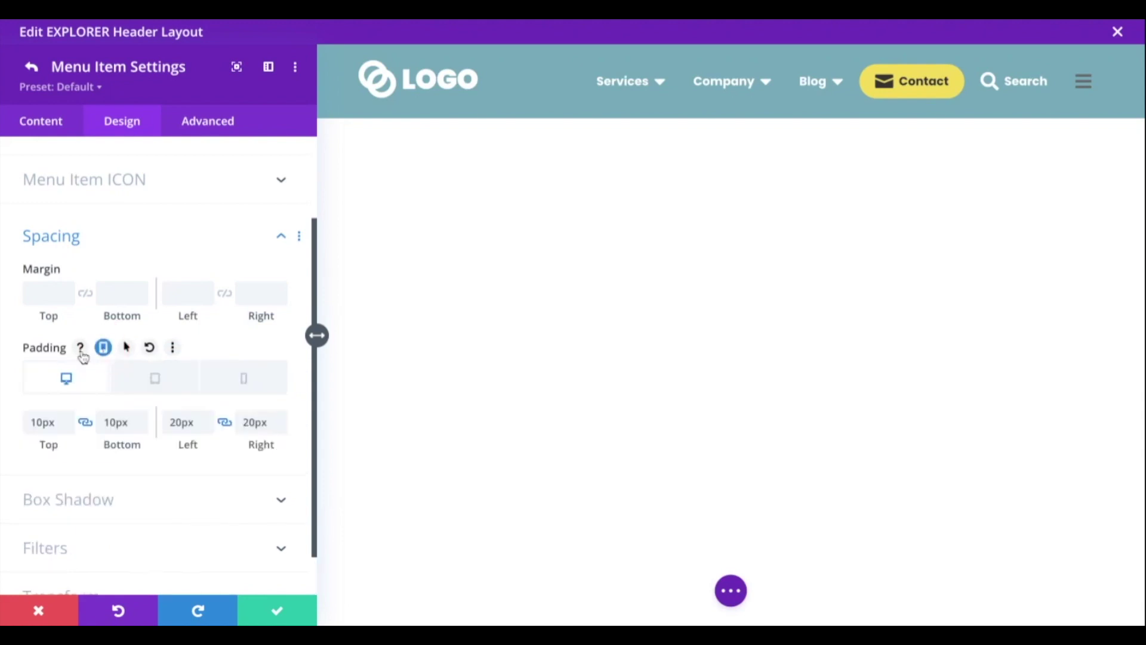
pyautogui.click(161, 384)
pyautogui.click(244, 379)
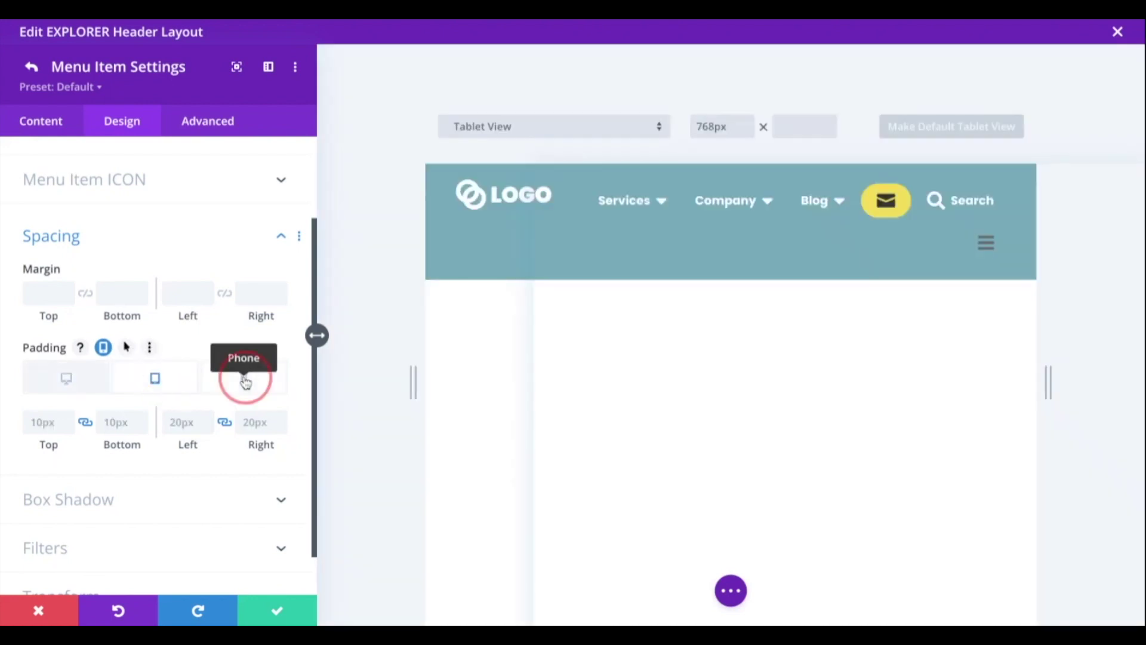
pyautogui.click(157, 384)
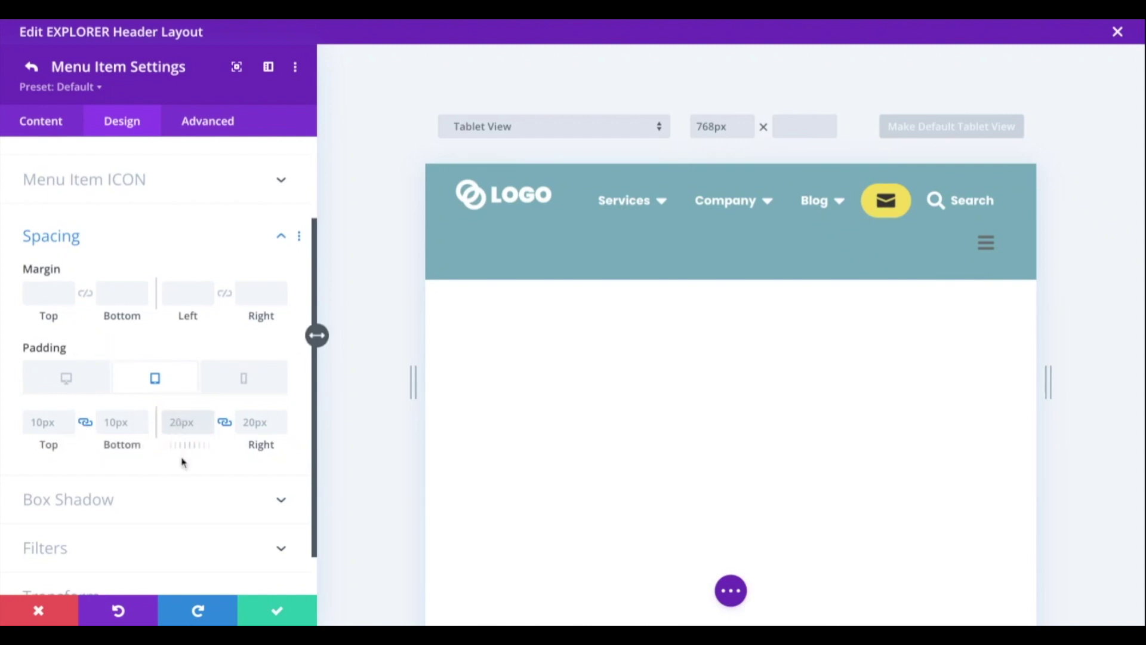
pyautogui.write('12px')
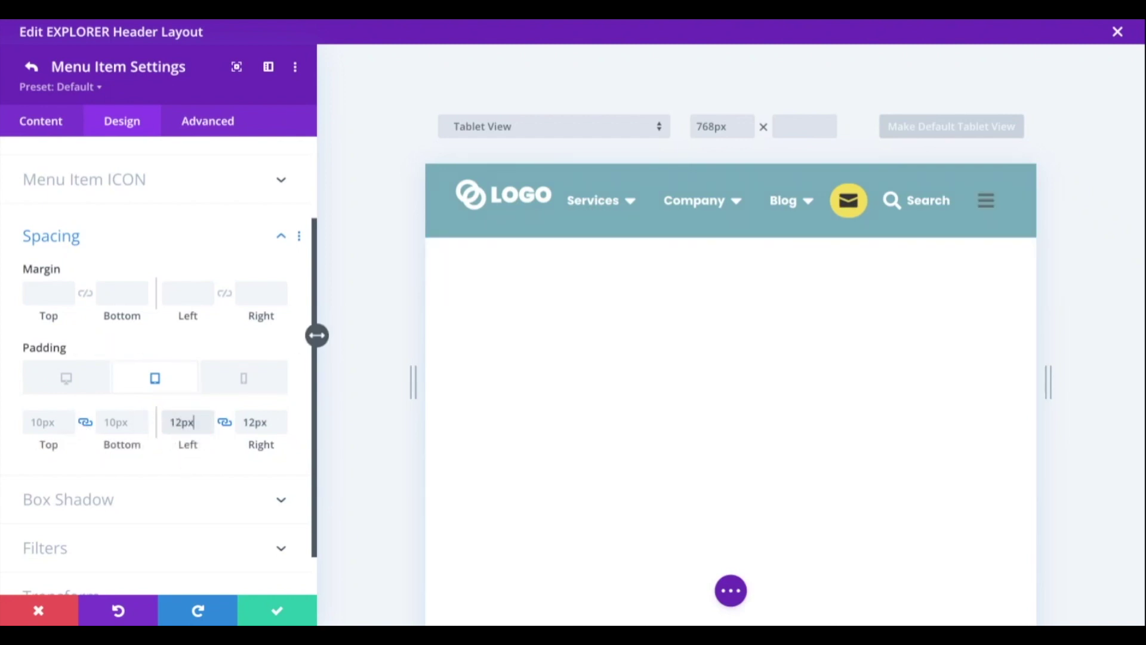
pyautogui.click(47, 424)
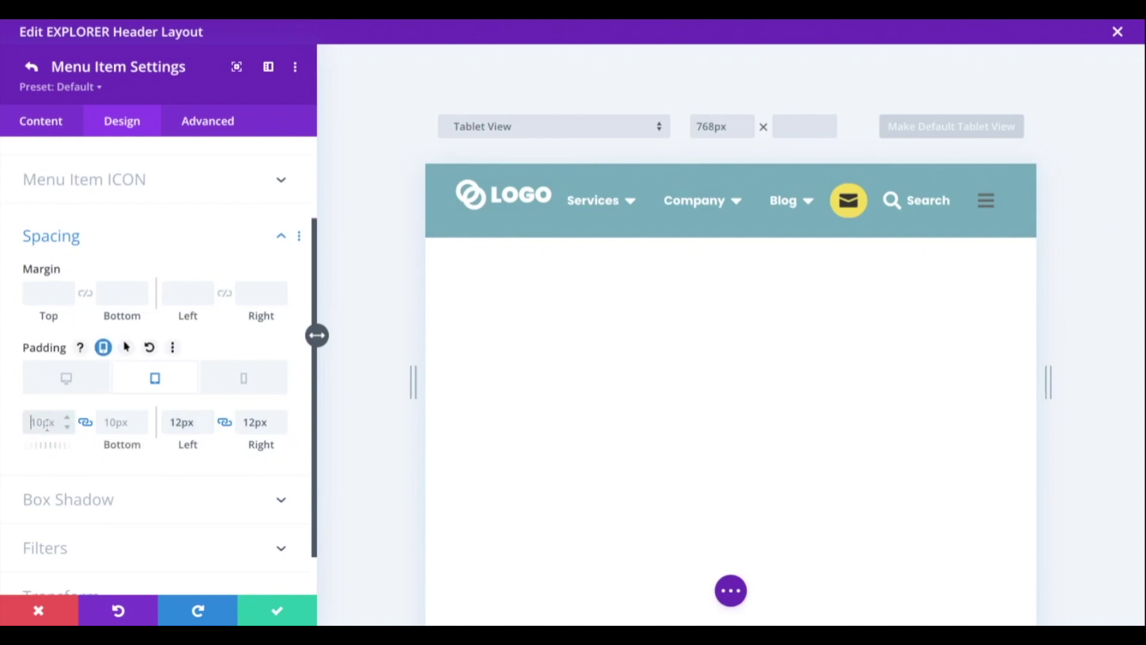
pyautogui.write('12px')
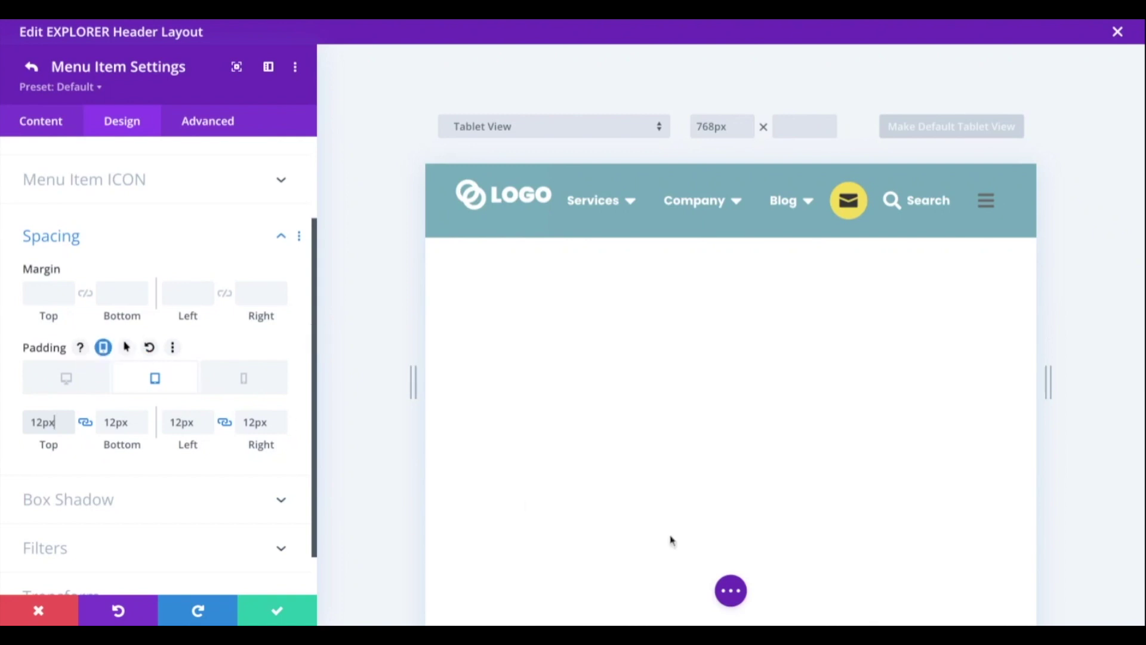
pyautogui.click(731, 590)
pyautogui.click(441, 592)
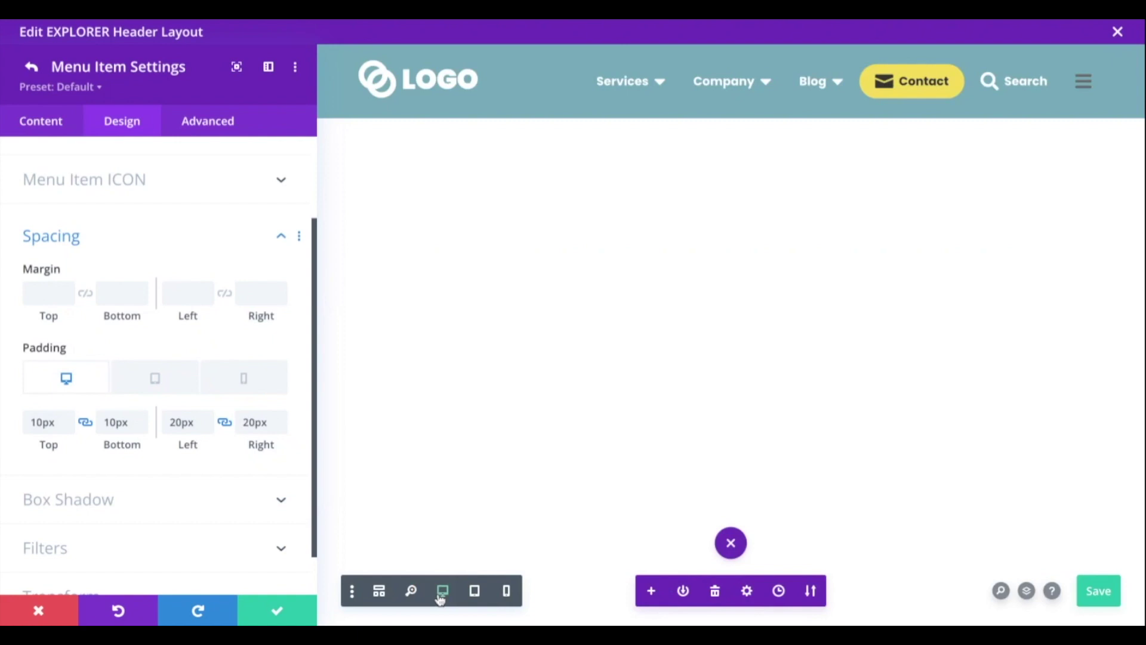
# Give the Search menu item a yellow background and dark text, and hide its text on tablet
pyautogui.click(32, 68)
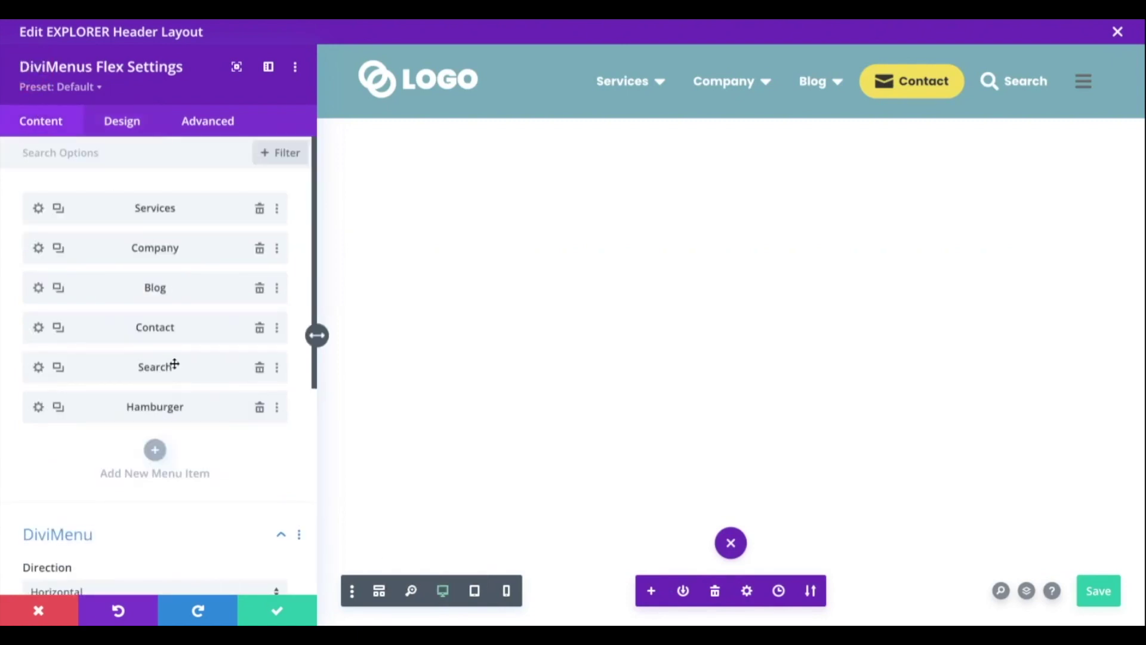
pyautogui.click(39, 368)
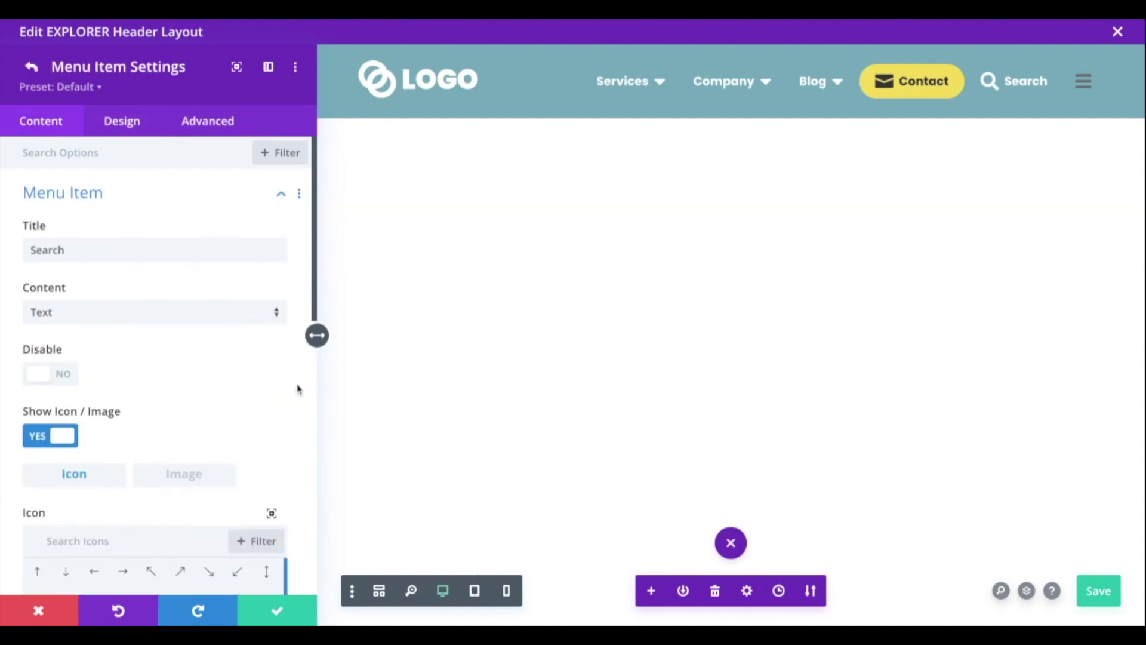
pyautogui.scroll(-10, 298, 388)
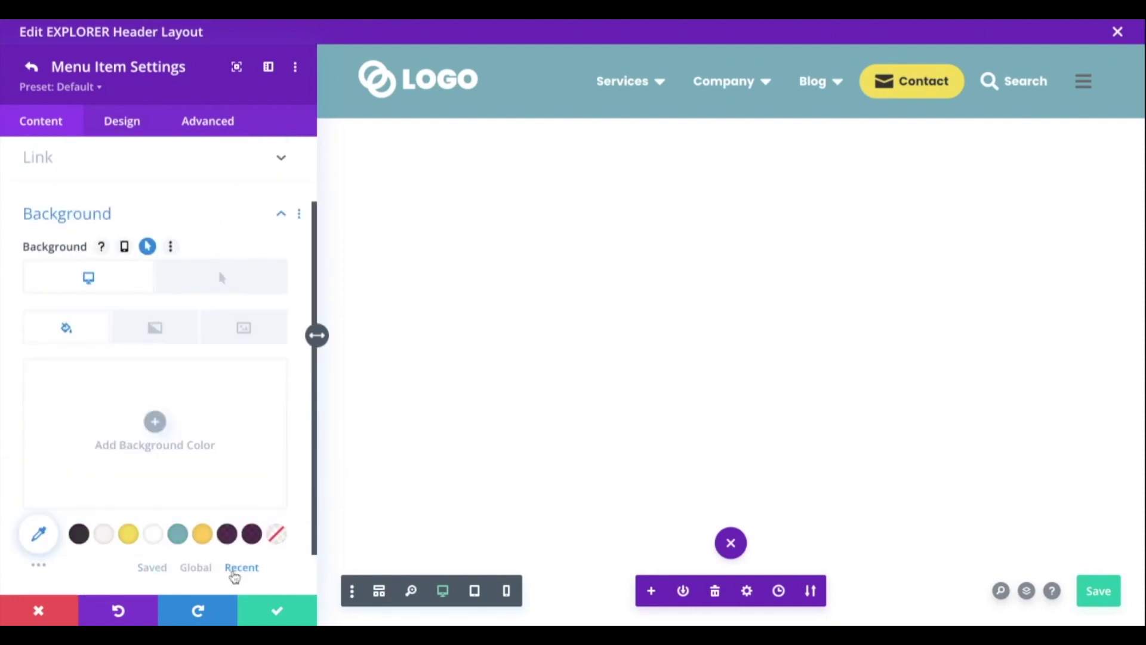
pyautogui.click(95, 284)
pyautogui.click(129, 410)
pyautogui.scroll(-6, 166, 404)
# Set the Search item's tablet padding to 12px on all sides and add border-radius: 50px!important; to its DiviMenu Menu Item custom CSS
pyautogui.click(167, 404)
pyautogui.click(103, 347)
pyautogui.click(154, 380)
pyautogui.click(44, 425)
pyautogui.write('12px')
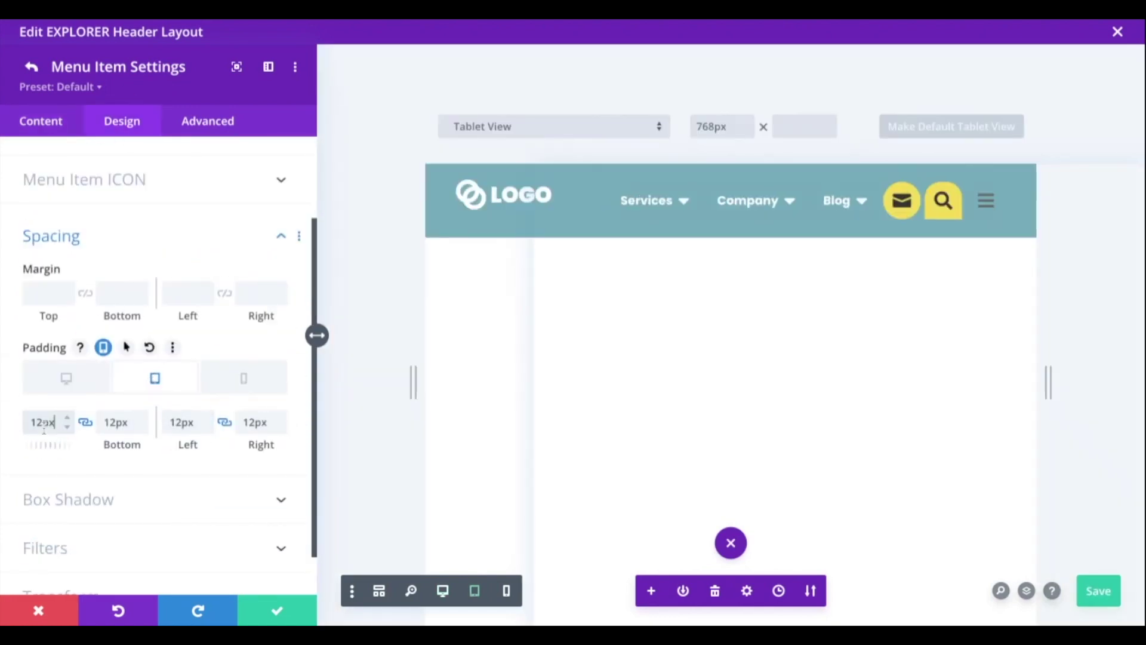
pyautogui.click(197, 122)
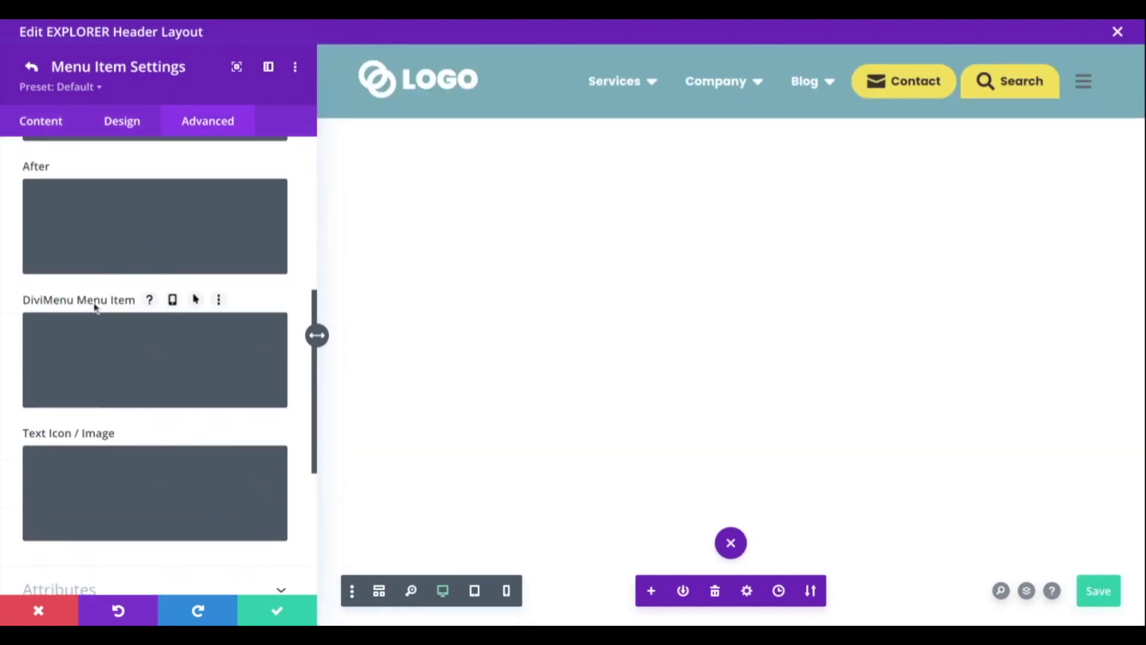
pyautogui.hotkey('ctrl', 'v')
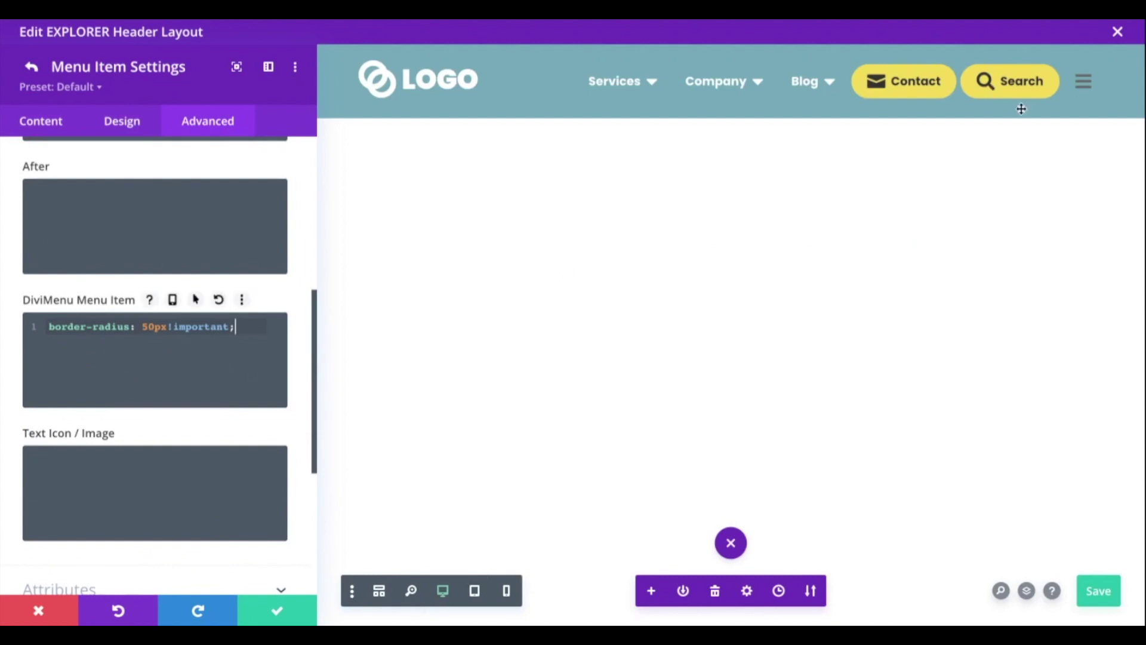
# Give the Hamburger menu item a dark grey background by default and a light one in its hover state
pyautogui.click(1085, 85)
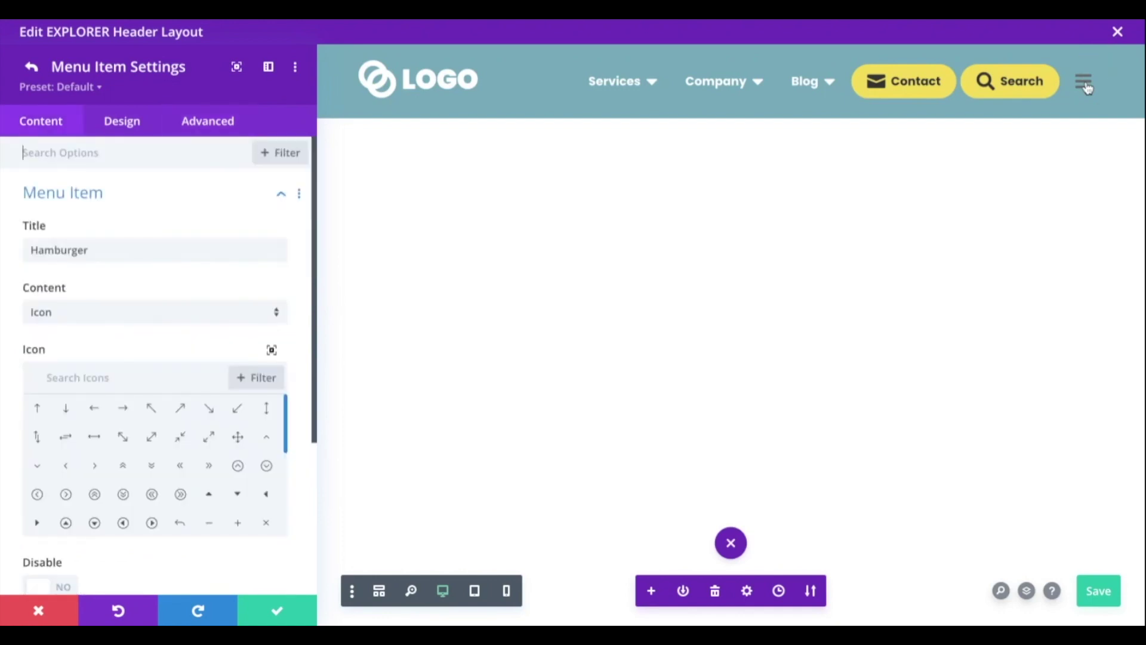
pyautogui.scroll(-5, 155, 418)
pyautogui.click(107, 522)
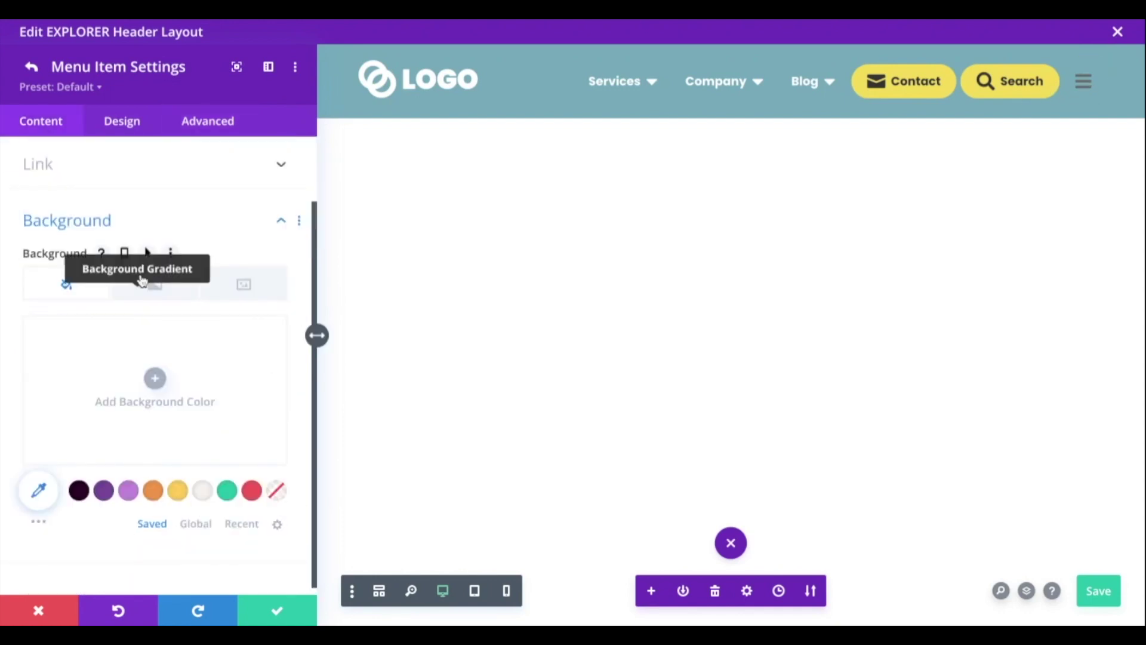
pyautogui.click(147, 251)
pyautogui.scroll(-2, 155, 382)
pyautogui.click(241, 516)
pyautogui.click(79, 482)
pyautogui.click(222, 227)
pyautogui.click(104, 485)
# Make the Hamburger item's icon white by default and assign it a separate colour for the hover state
pyautogui.click(121, 121)
pyautogui.click(113, 242)
pyautogui.click(114, 215)
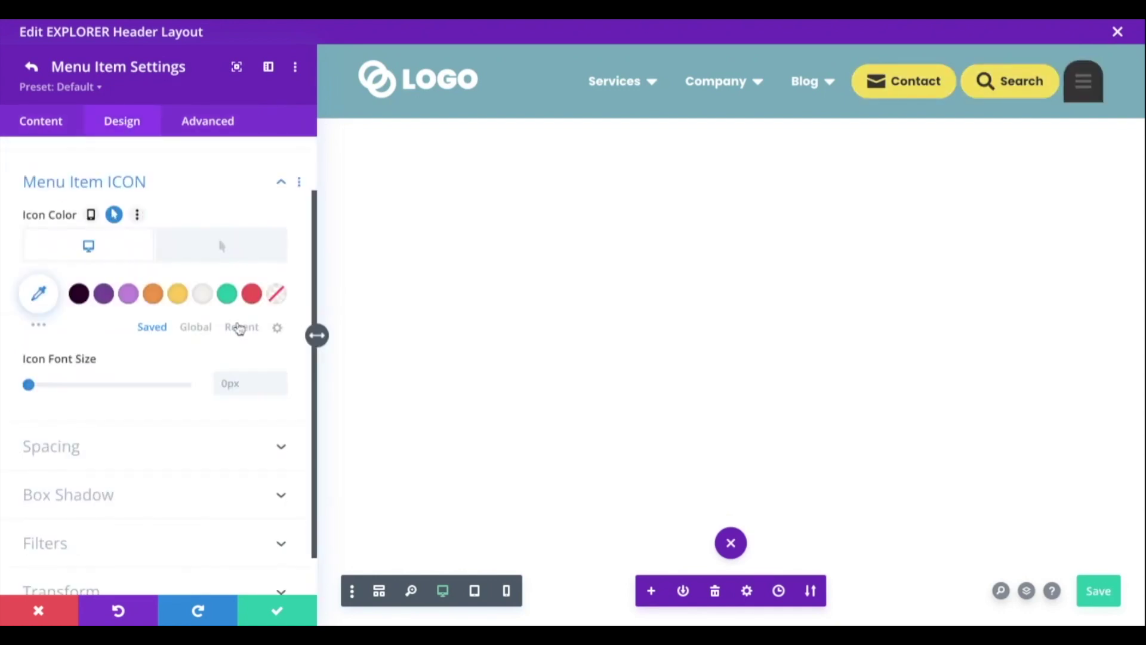
pyautogui.click(241, 327)
pyautogui.click(154, 295)
pyautogui.click(222, 246)
pyautogui.click(128, 294)
# Round the Hamburger item into a circle with the copied border-radius custom CSS and save its settings
pyautogui.click(118, 256)
pyautogui.click(208, 121)
pyautogui.click(130, 241)
pyautogui.scroll(-5, 130, 249)
pyautogui.click(277, 610)
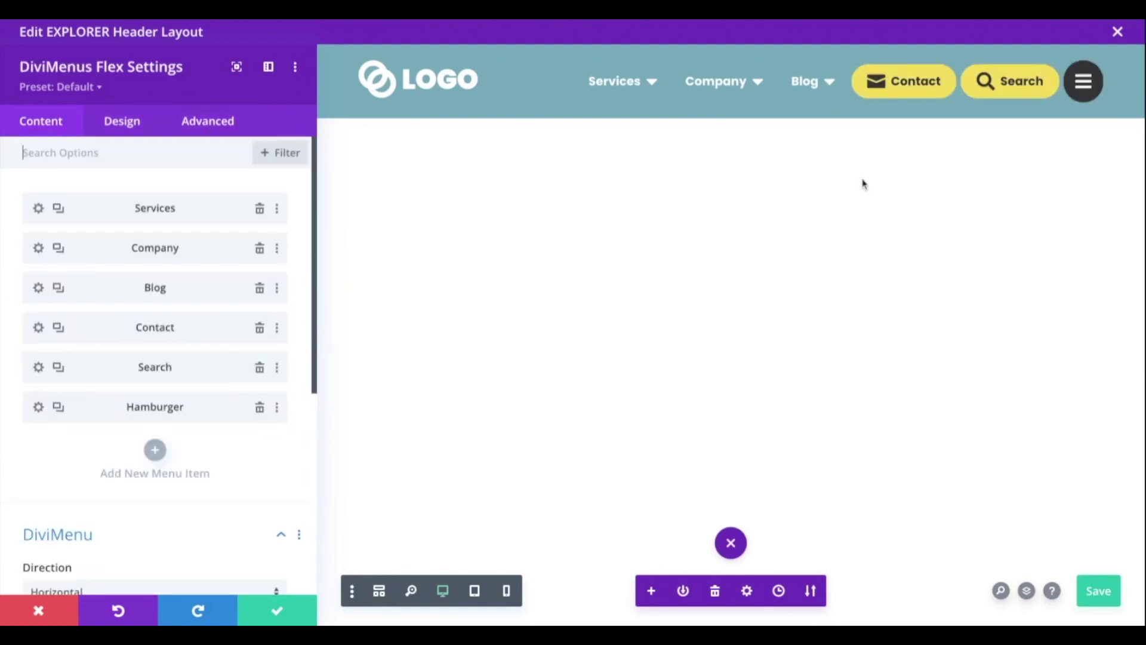
# Set the Contact menu item's left margin to 50px
pyautogui.click(886, 81)
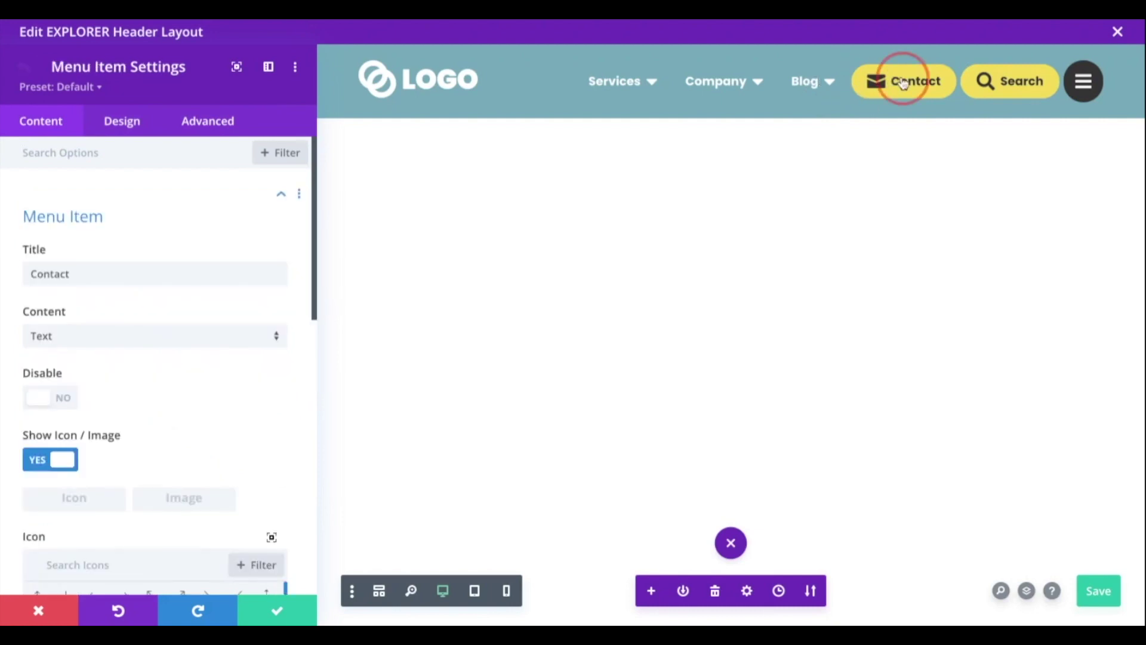
pyautogui.click(134, 121)
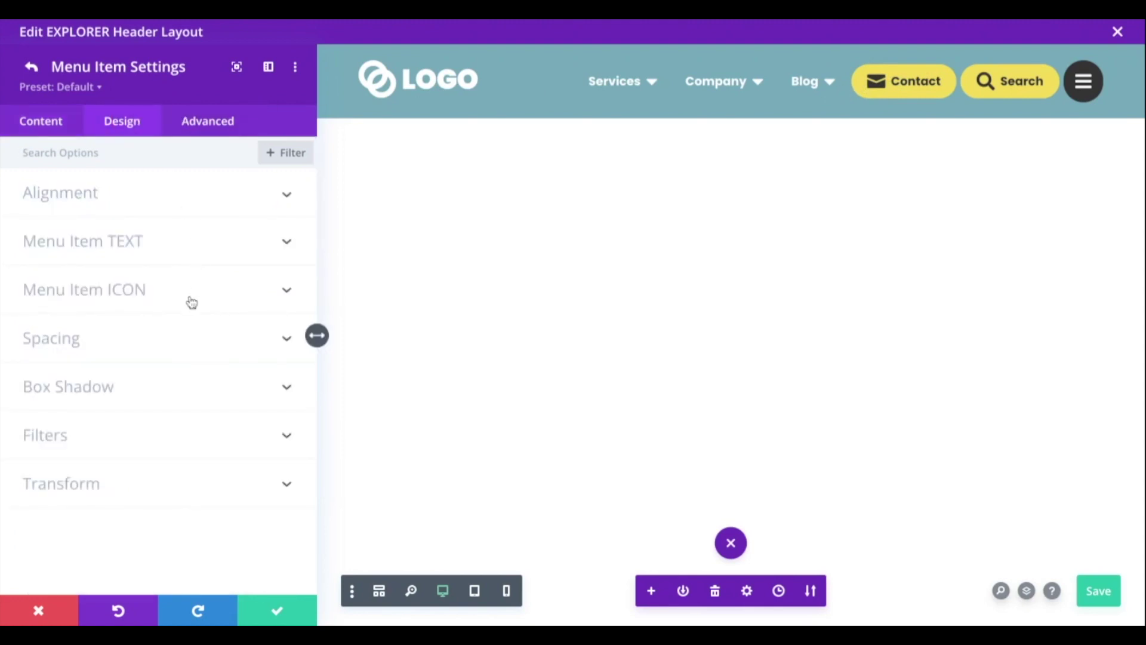
pyautogui.click(107, 338)
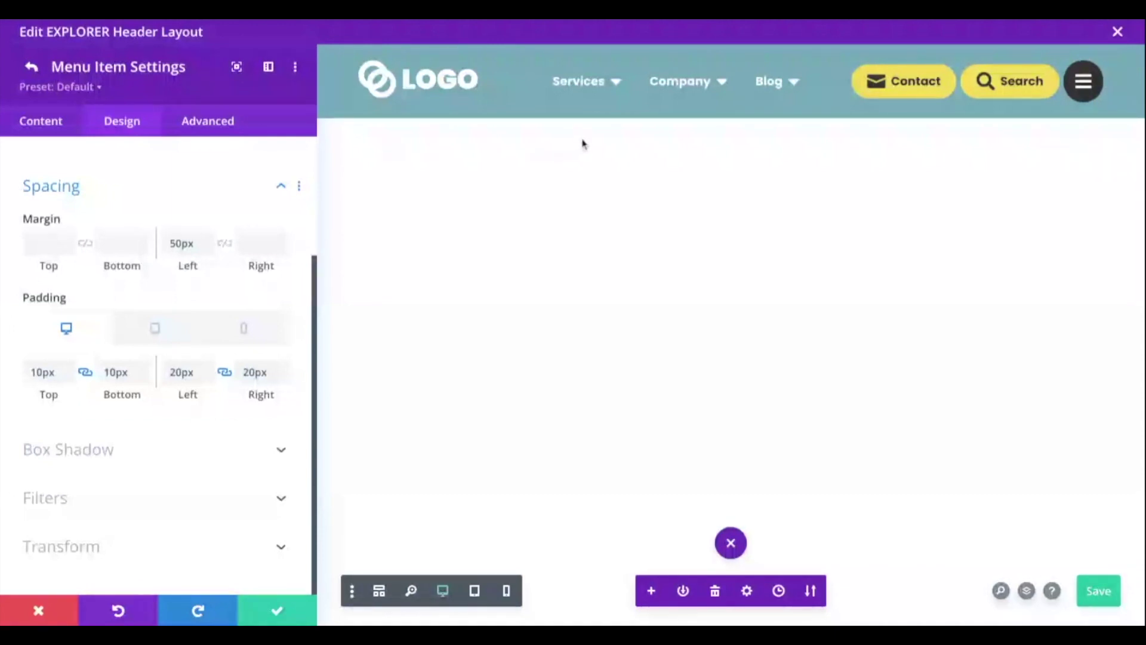
# Hide the Services menu item on phone and tablet through its visibility options
pyautogui.click(585, 81)
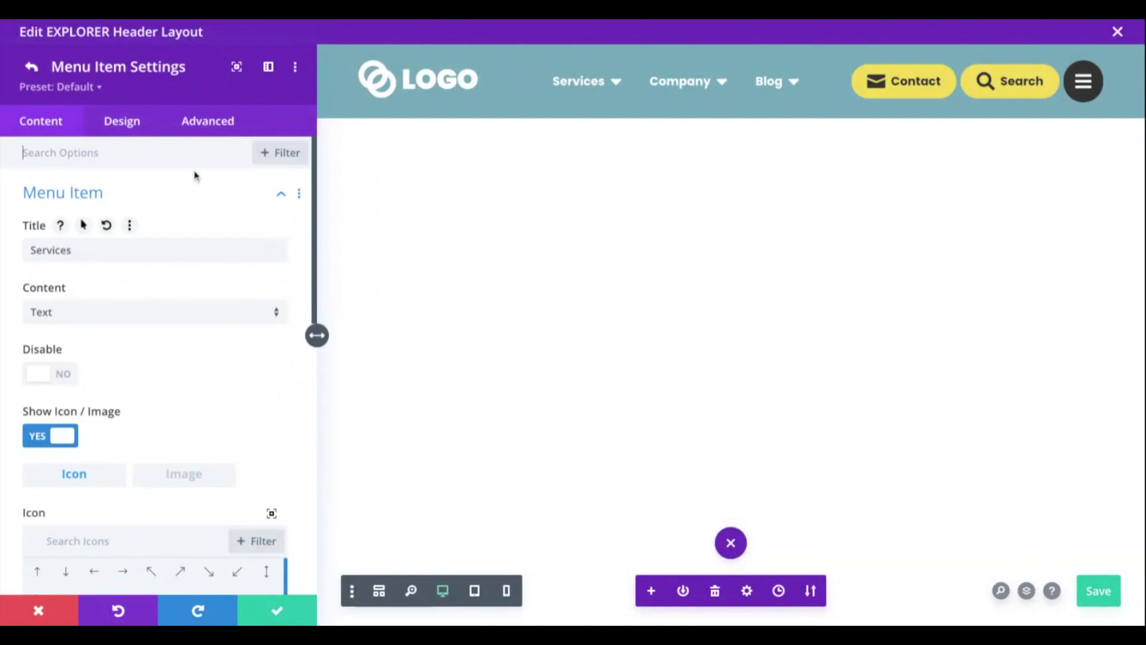
pyautogui.click(202, 124)
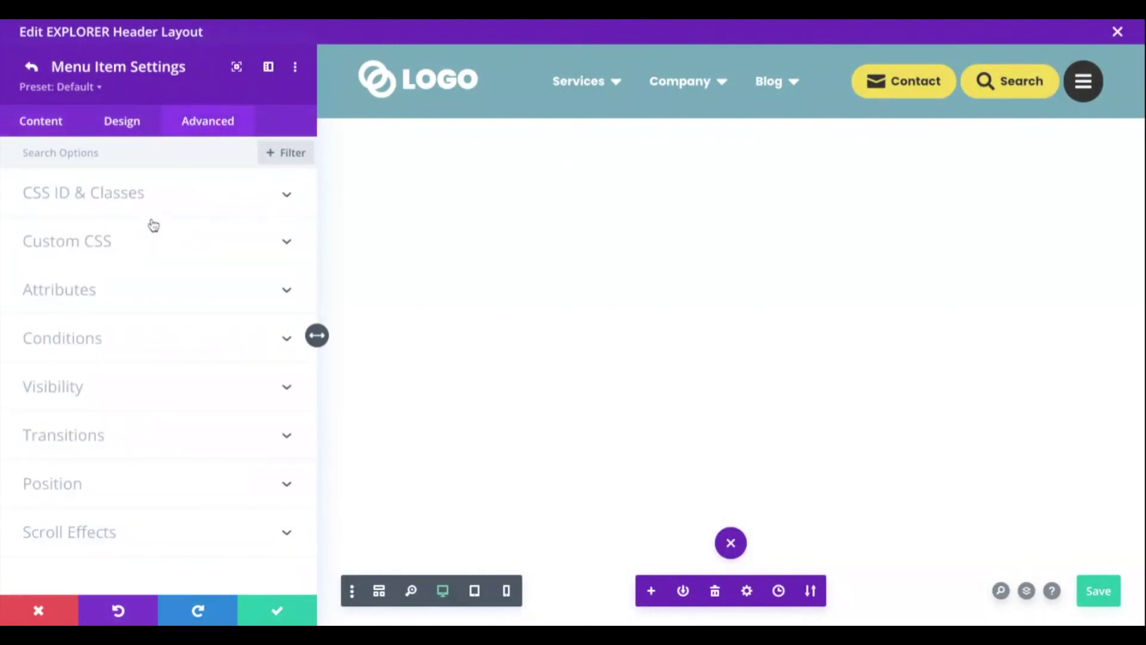
pyautogui.click(75, 388)
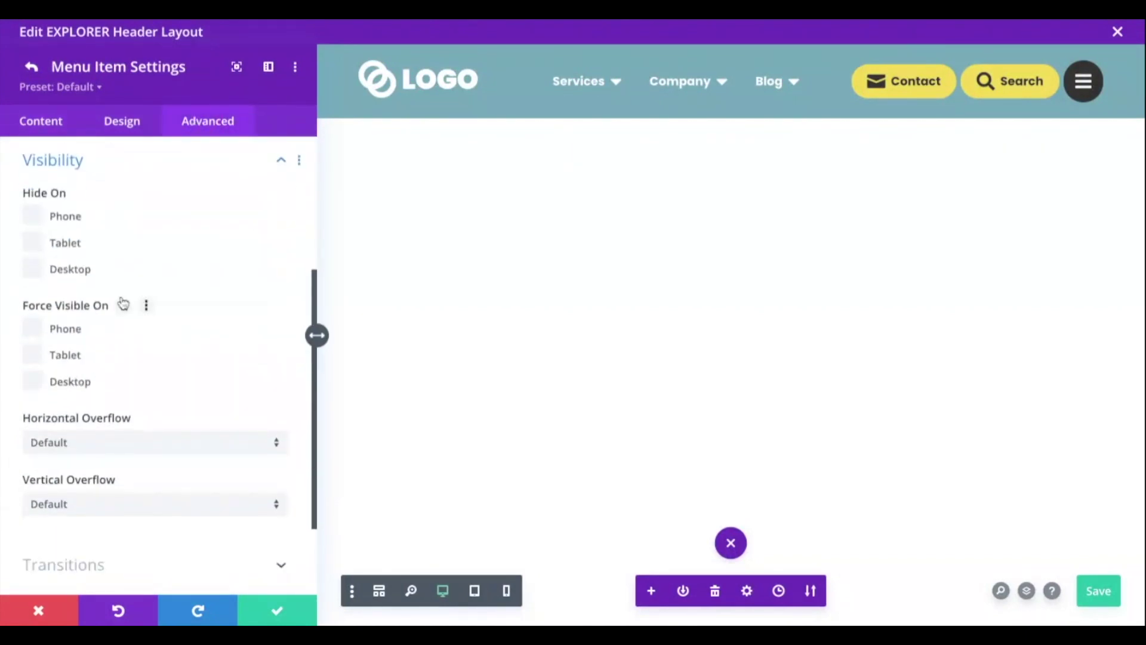
pyautogui.click(63, 246)
pyautogui.click(70, 221)
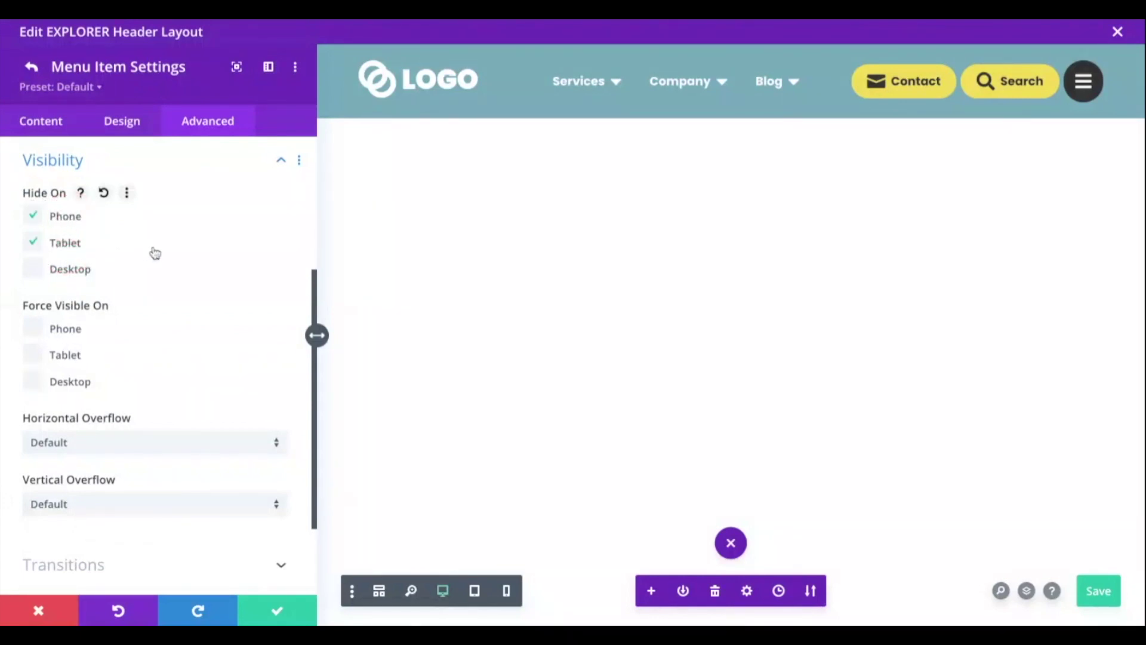
# Try hiding the Services menu item on desktop as well, and revert that option
pyautogui.click(84, 272)
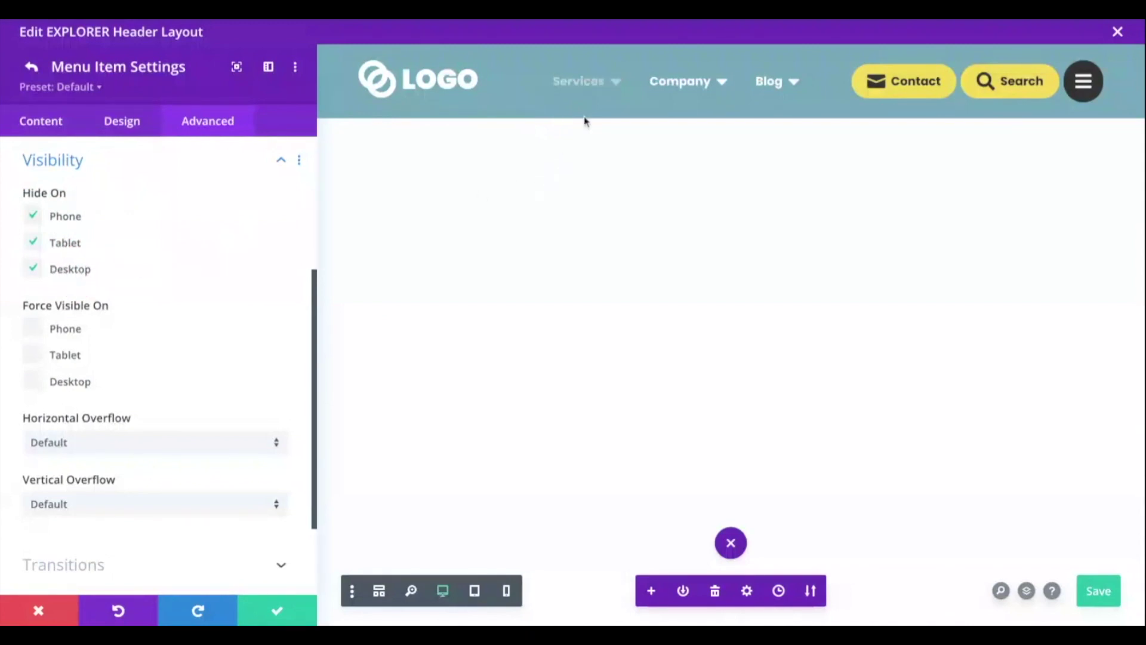
pyautogui.click(82, 279)
pyautogui.click(78, 278)
pyautogui.click(78, 278)
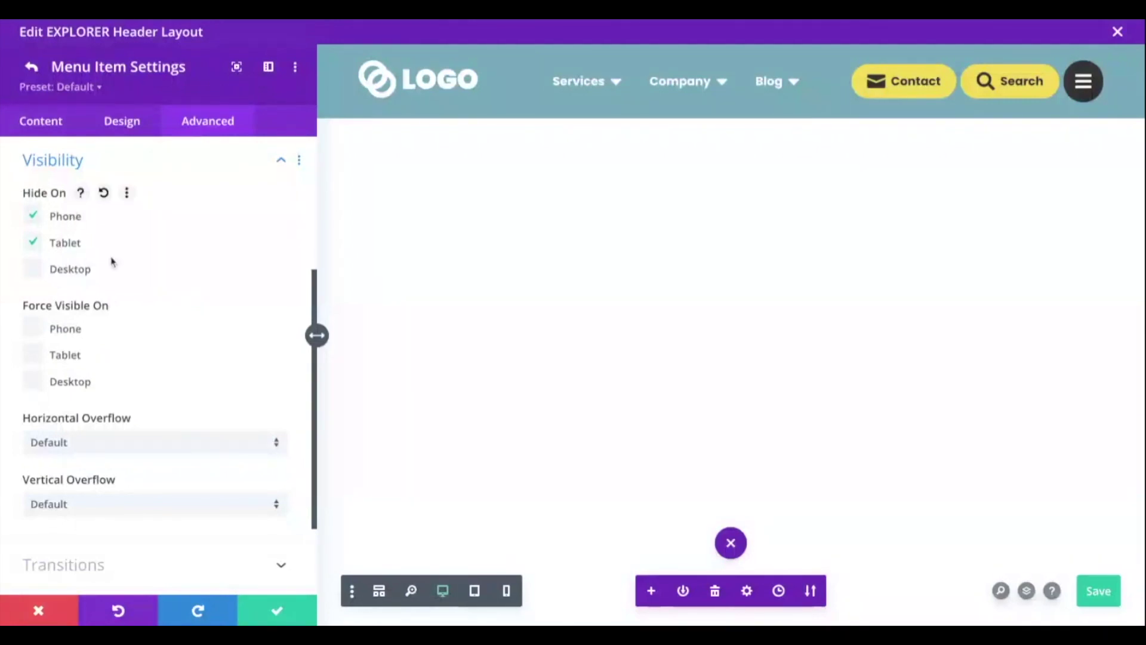
# Hide the Company menu item on phone and tablet through its visibility options
pyautogui.click(682, 84)
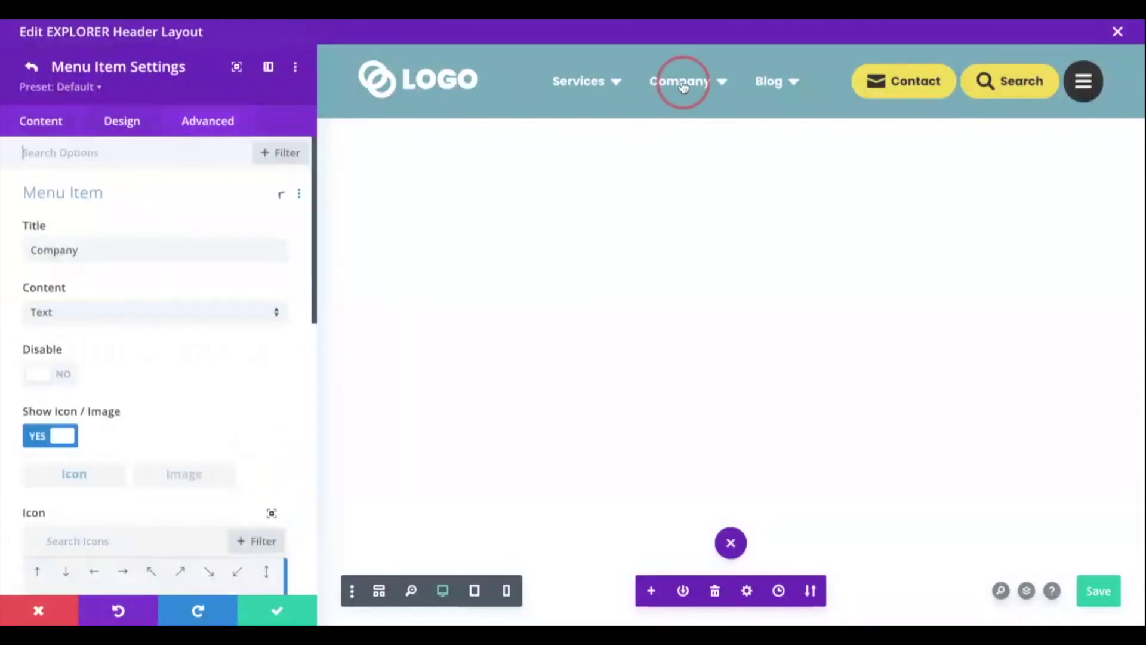
pyautogui.click(196, 125)
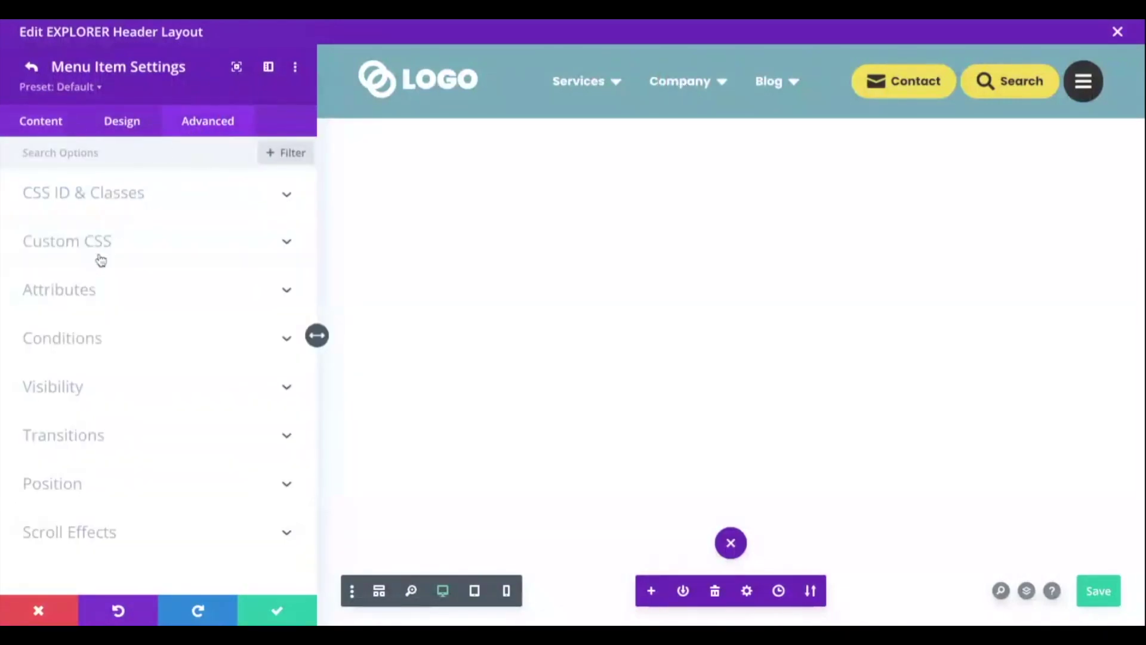
pyautogui.click(80, 391)
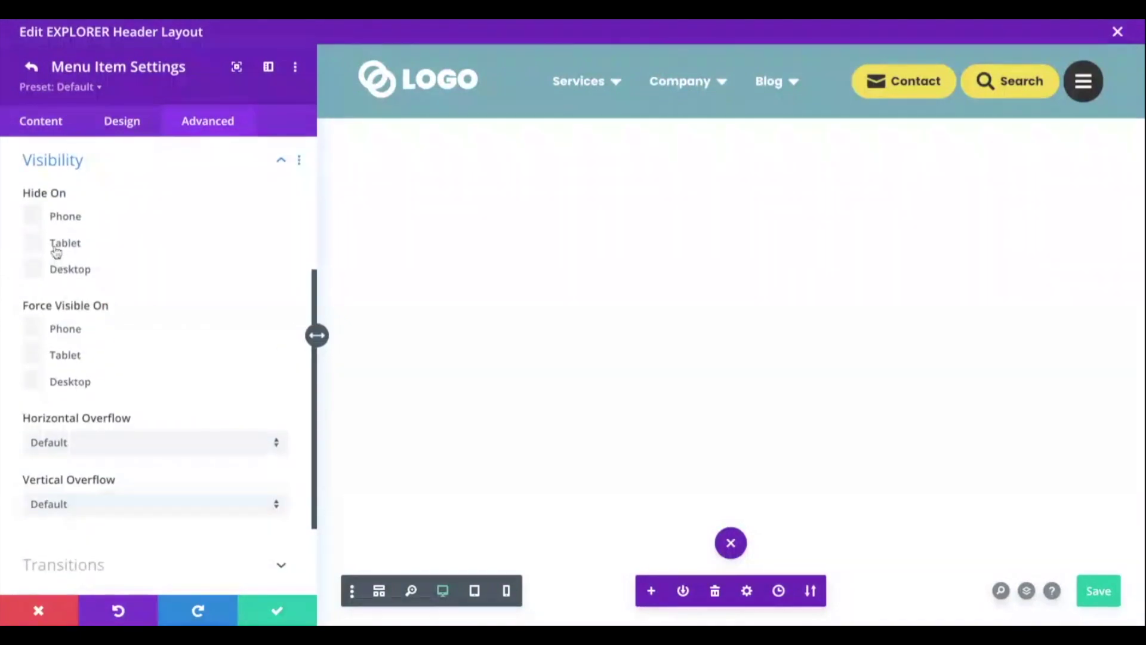
pyautogui.click(56, 251)
pyautogui.click(70, 218)
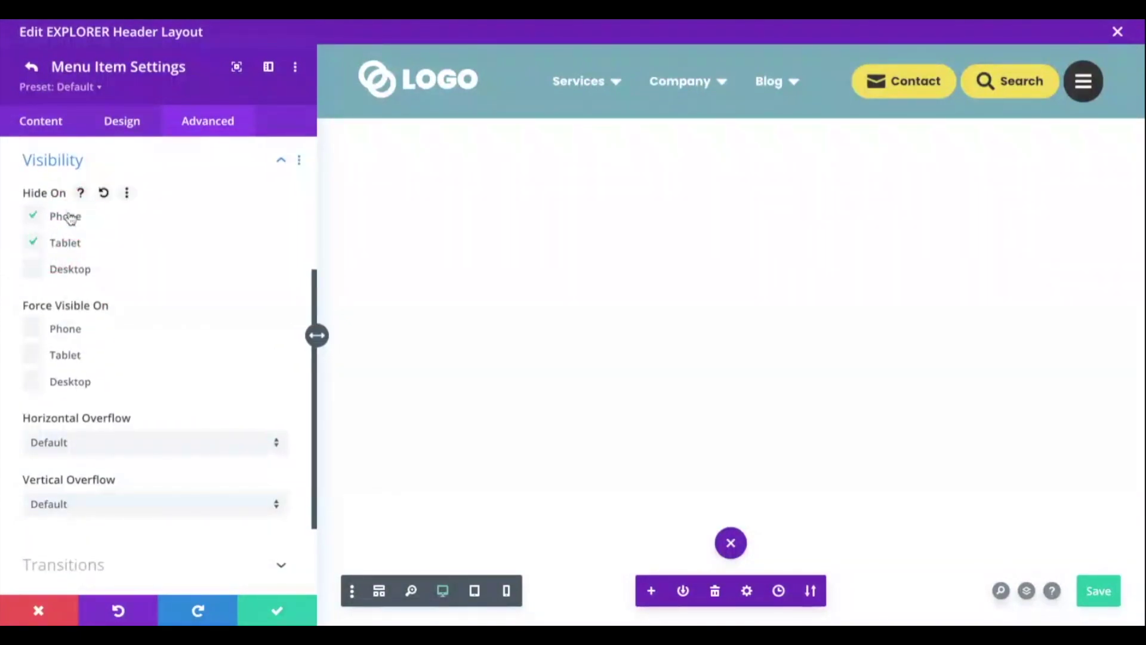
# Hide the Blog menu item on phone and tablet through its visibility options
pyautogui.click(761, 84)
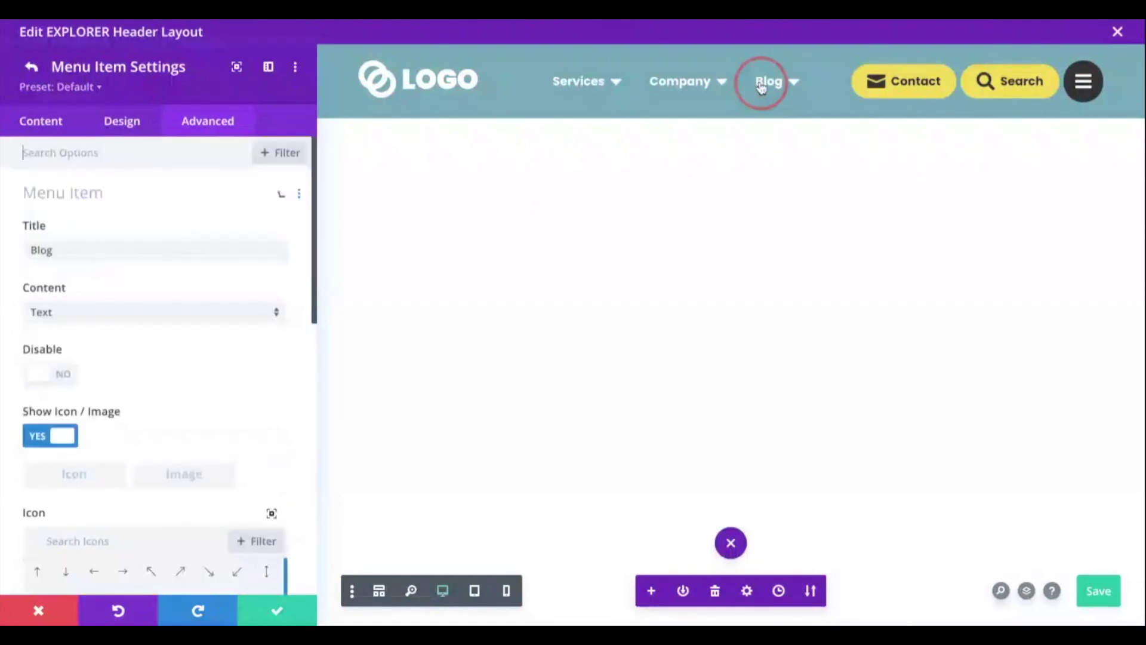
pyautogui.click(200, 125)
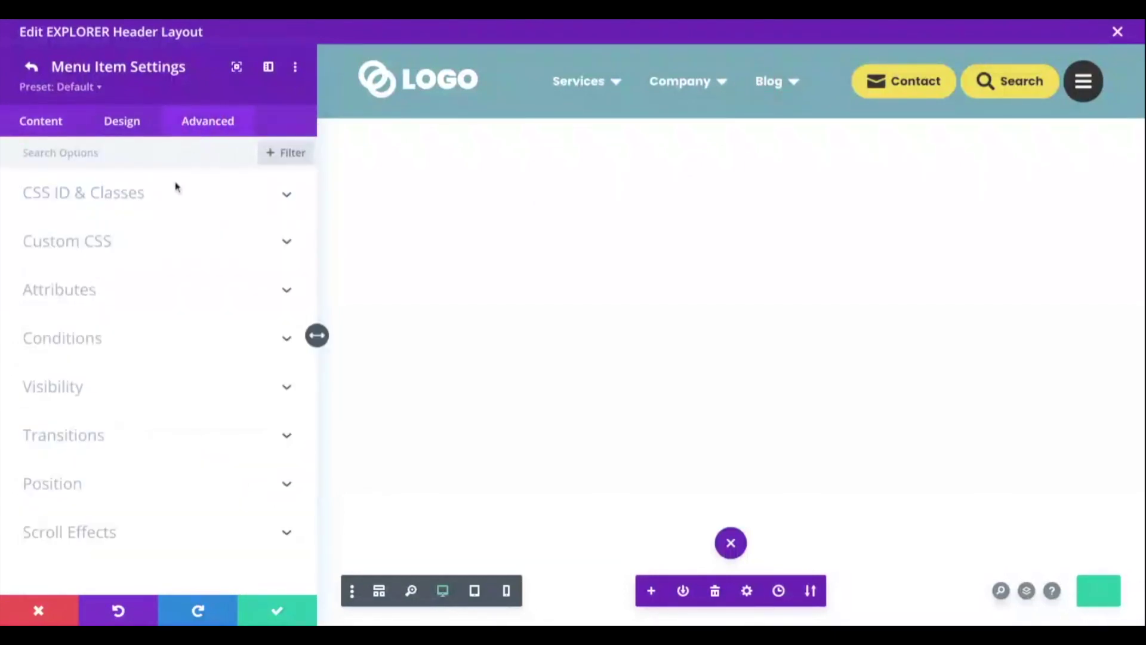
pyautogui.click(84, 385)
pyautogui.click(66, 242)
pyautogui.click(68, 217)
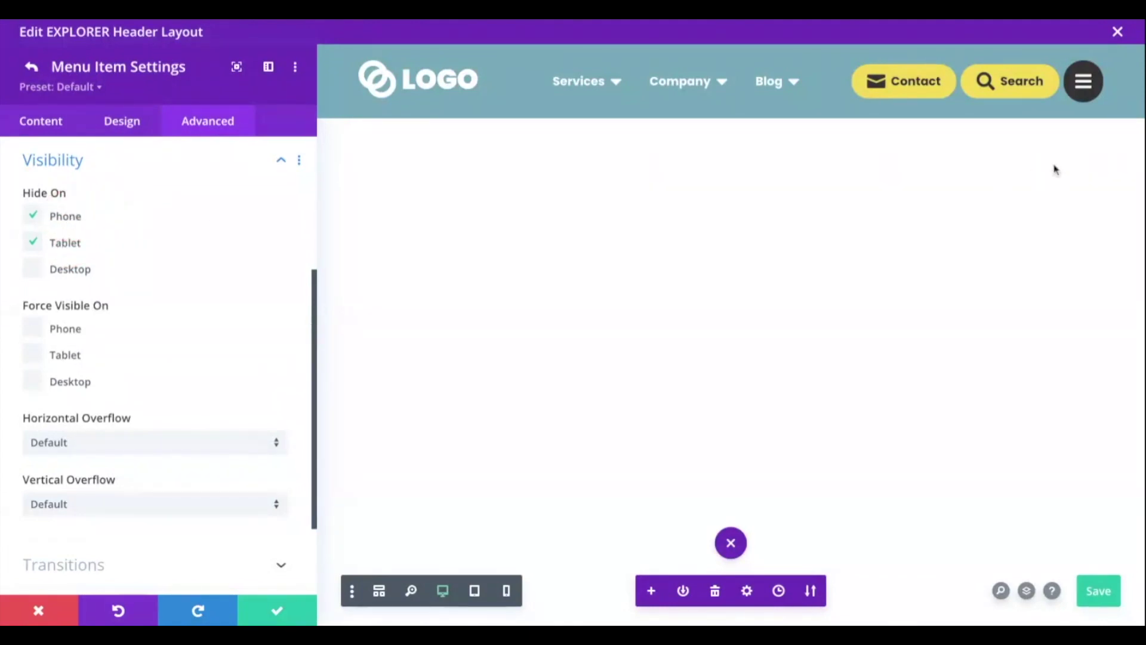
# Hide the Hamburger menu item on desktop through its visibility options
pyautogui.click(1084, 89)
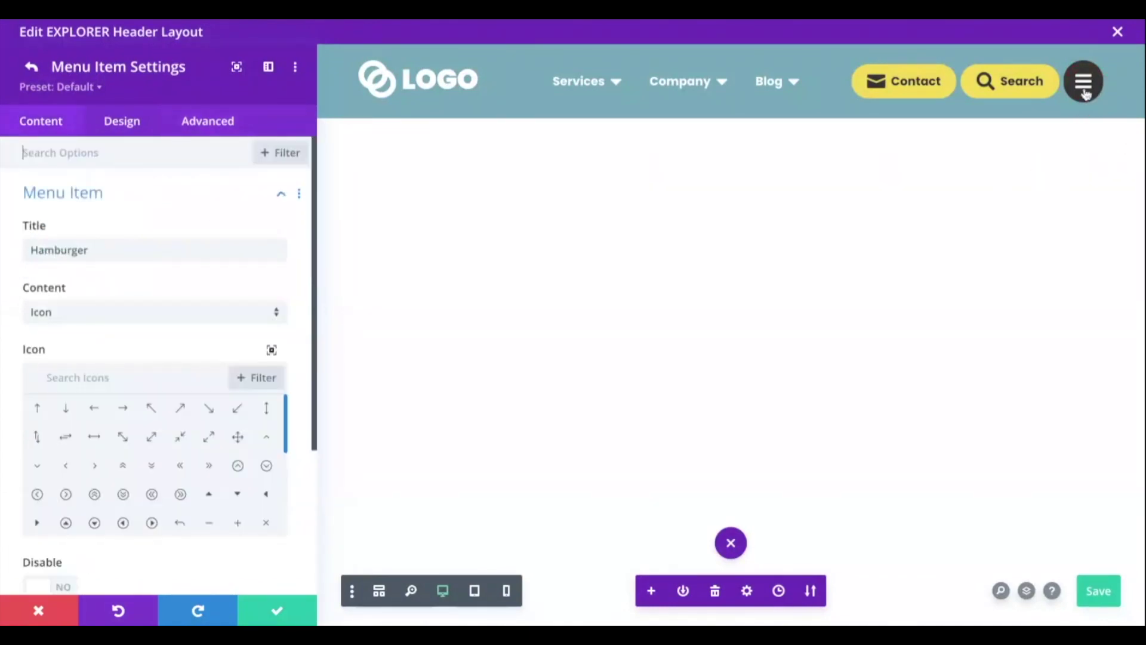
pyautogui.click(200, 125)
pyautogui.click(95, 384)
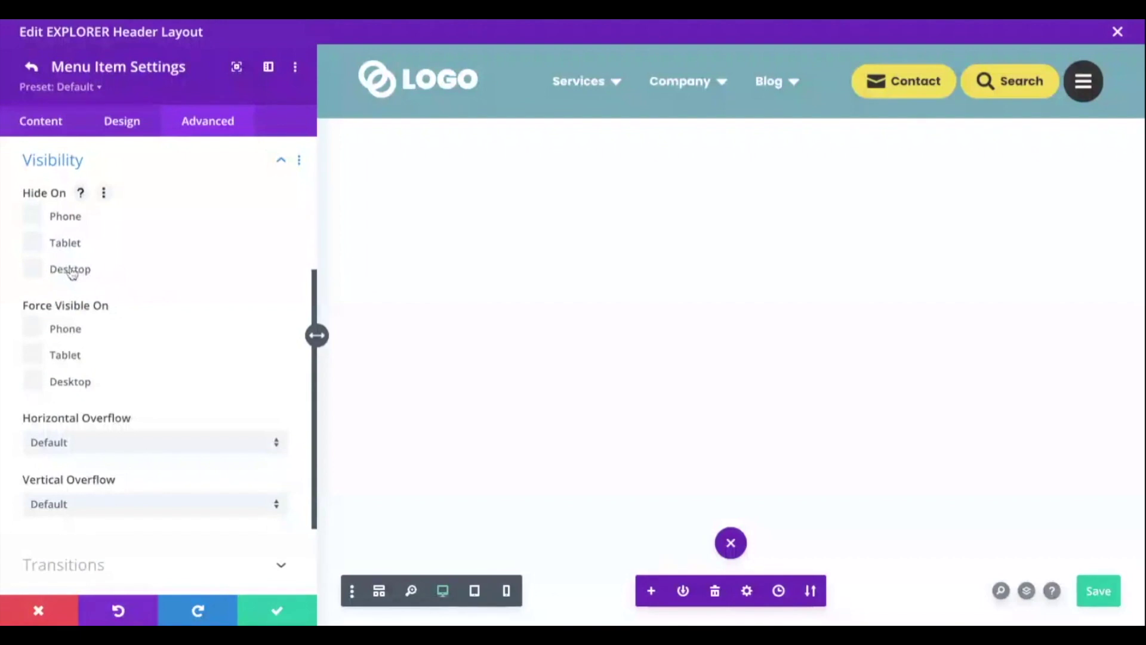
pyautogui.click(72, 272)
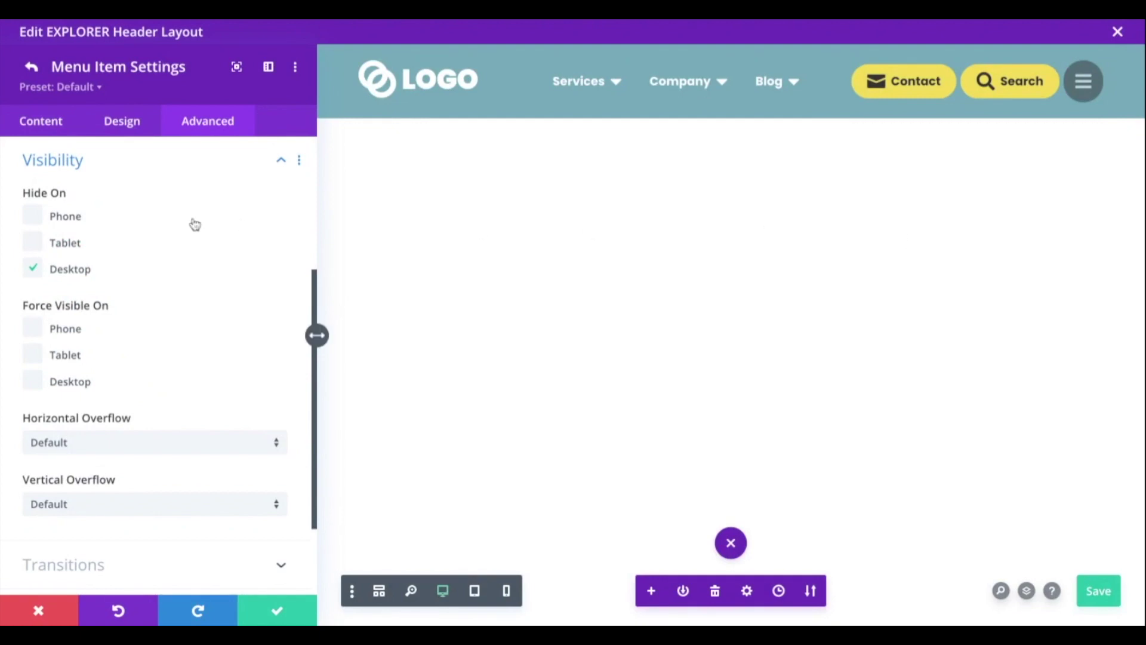
# Preview the header in phone and tablet views, returning to the phone view, and save the layout
pyautogui.click(505, 590)
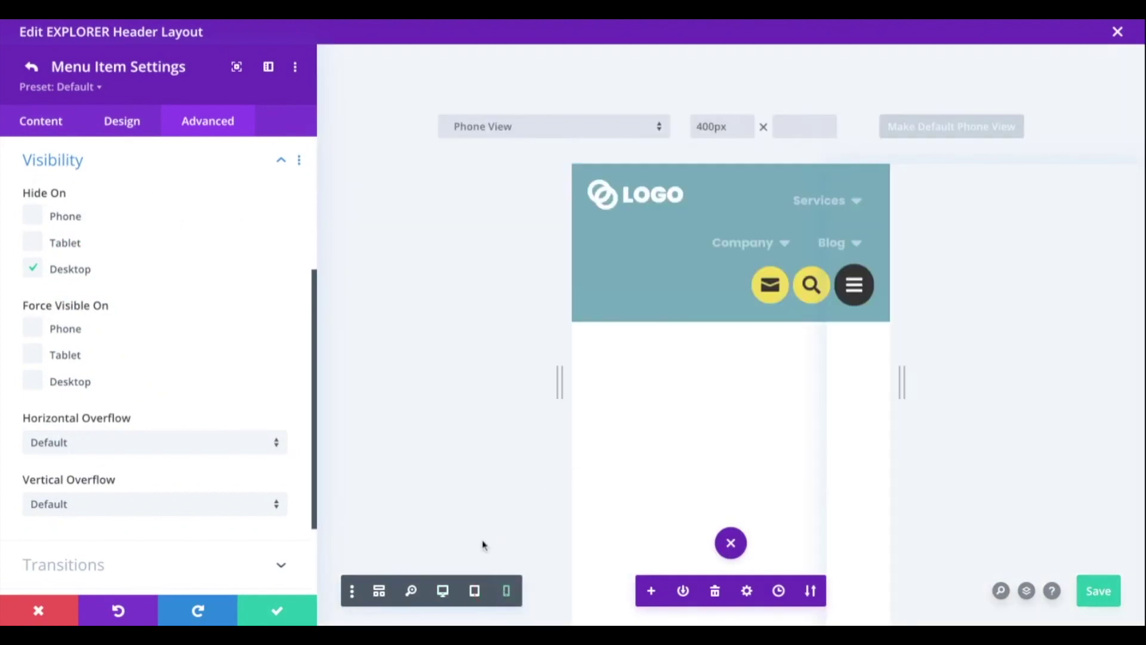
pyautogui.click(475, 591)
pyautogui.click(506, 591)
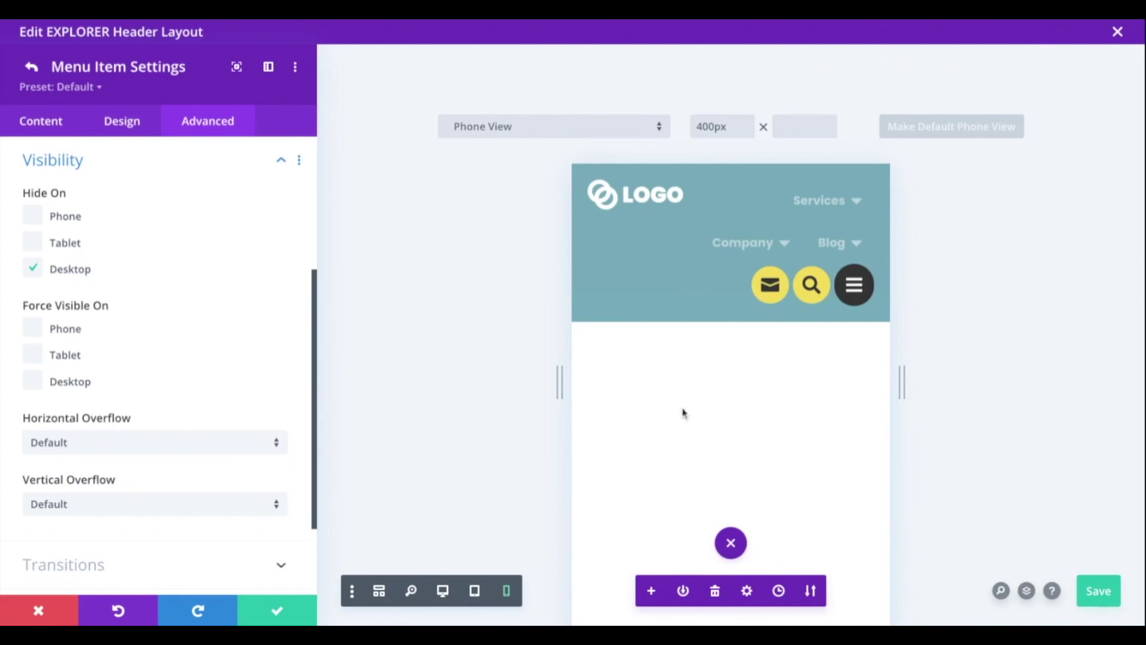
pyautogui.hotkey('ctrl', 's')
# Add display: none; to the Services item's Main Element custom CSS for tablet and copy the declaration
pyautogui.click(827, 205)
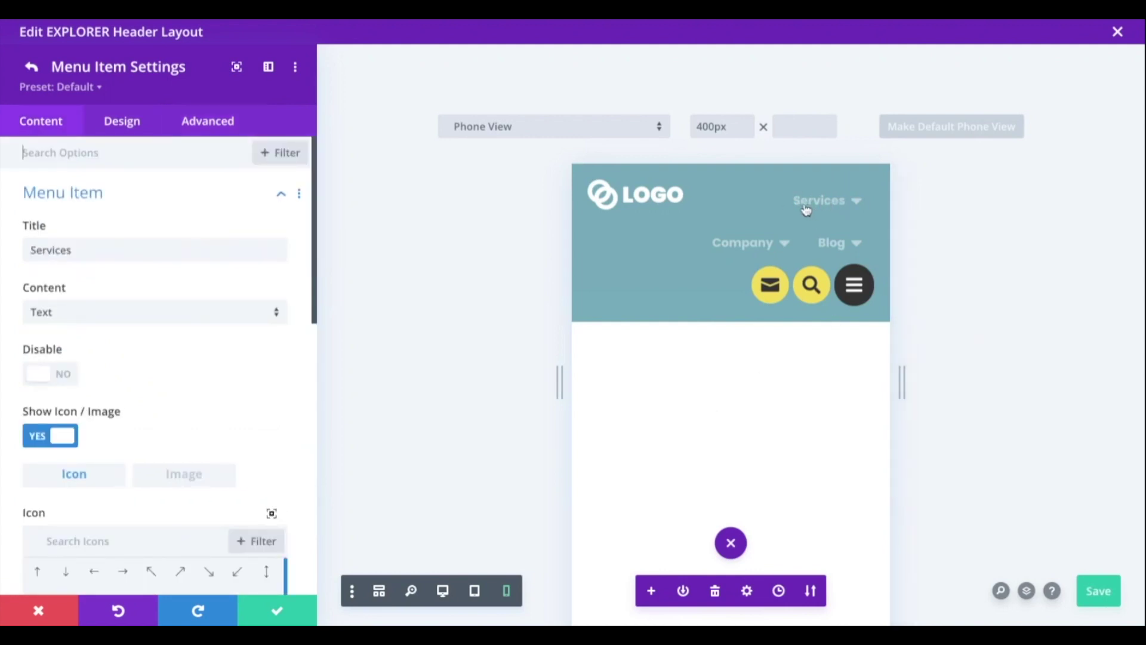
pyautogui.click(212, 121)
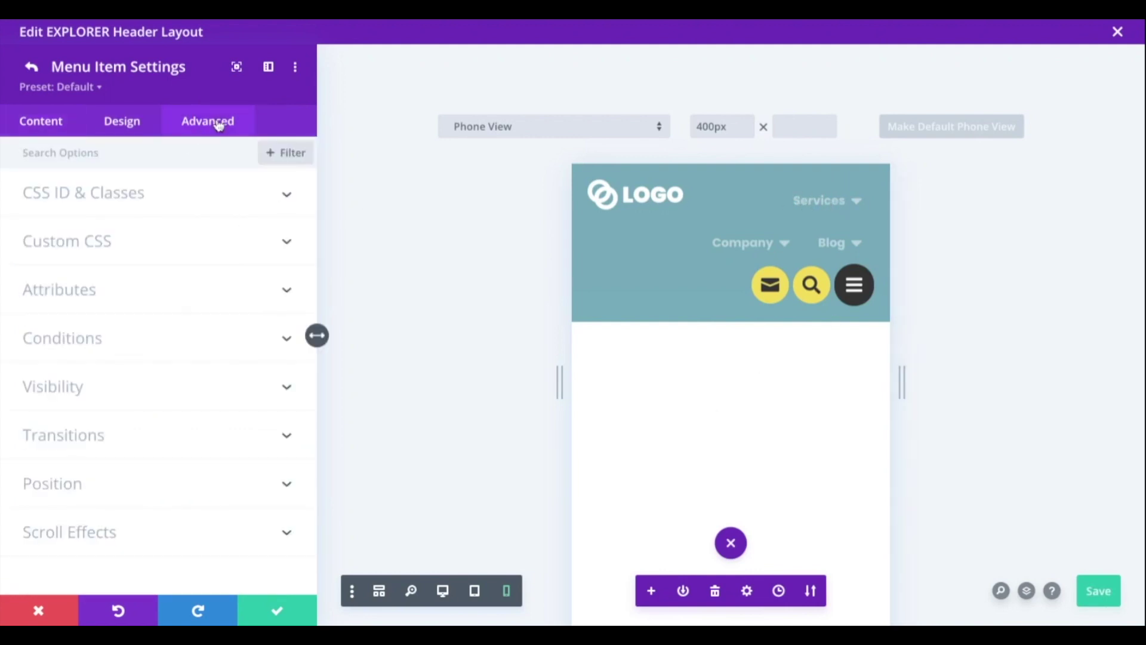
pyautogui.click(170, 247)
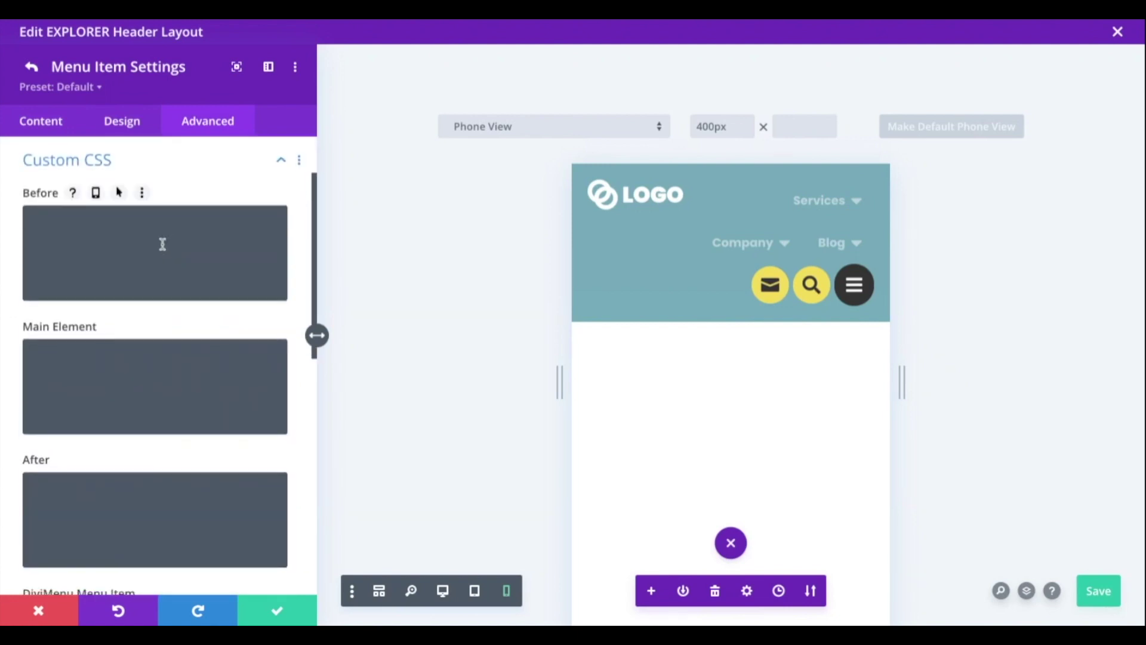
pyautogui.click(133, 326)
pyautogui.click(148, 355)
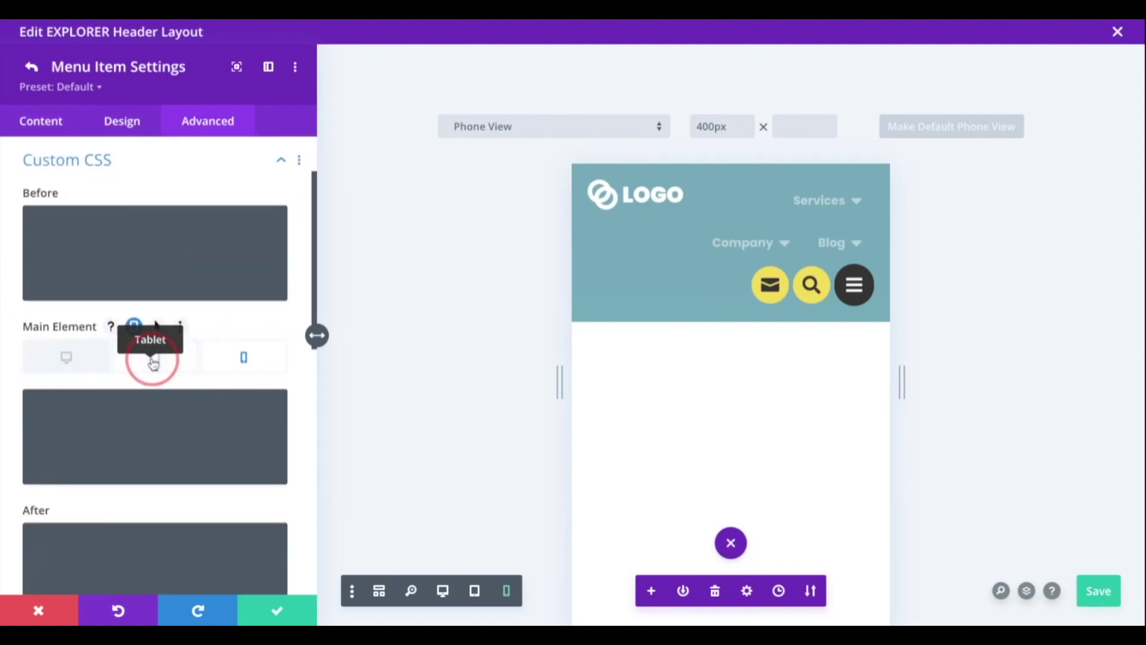
pyautogui.click(245, 358)
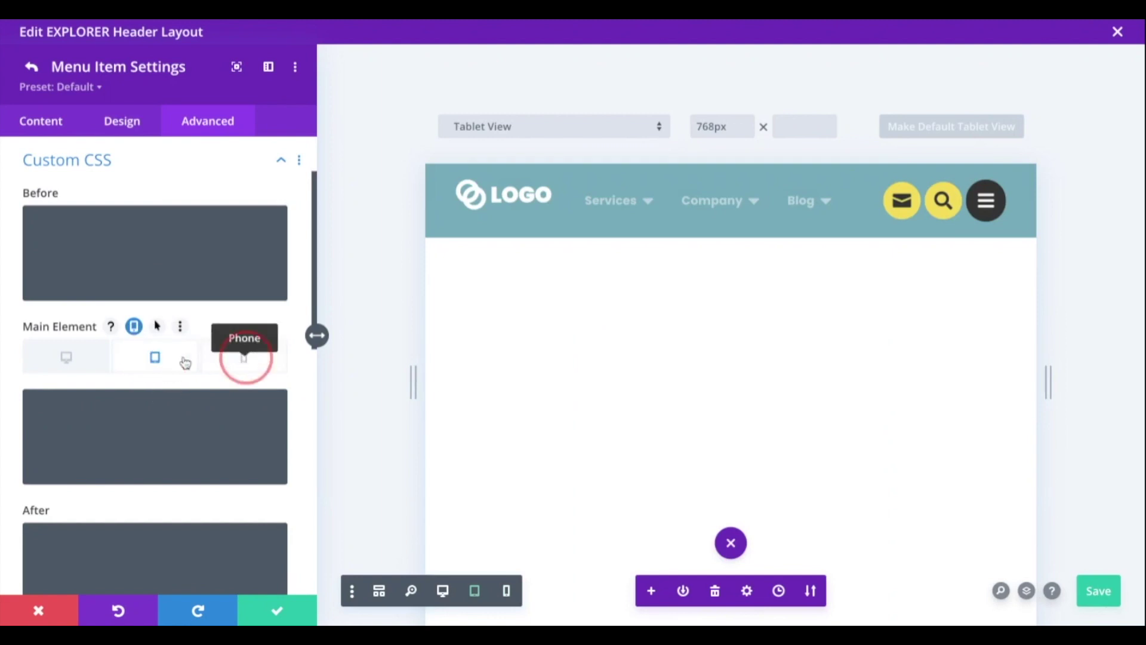
pyautogui.click(147, 360)
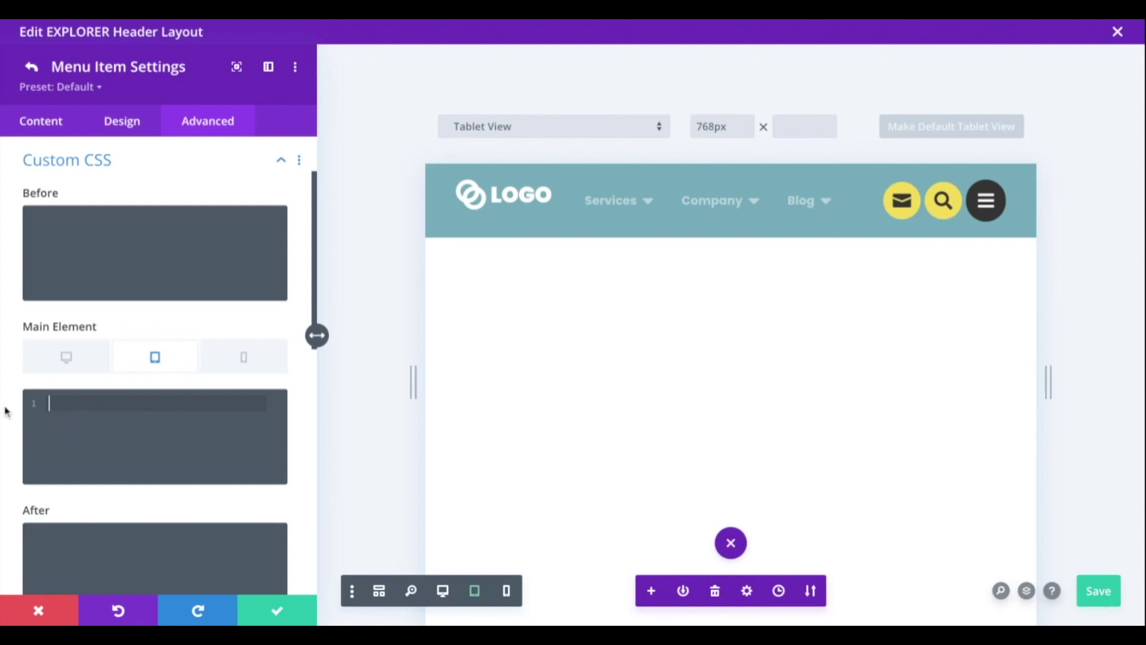
pyautogui.write('display: none;')
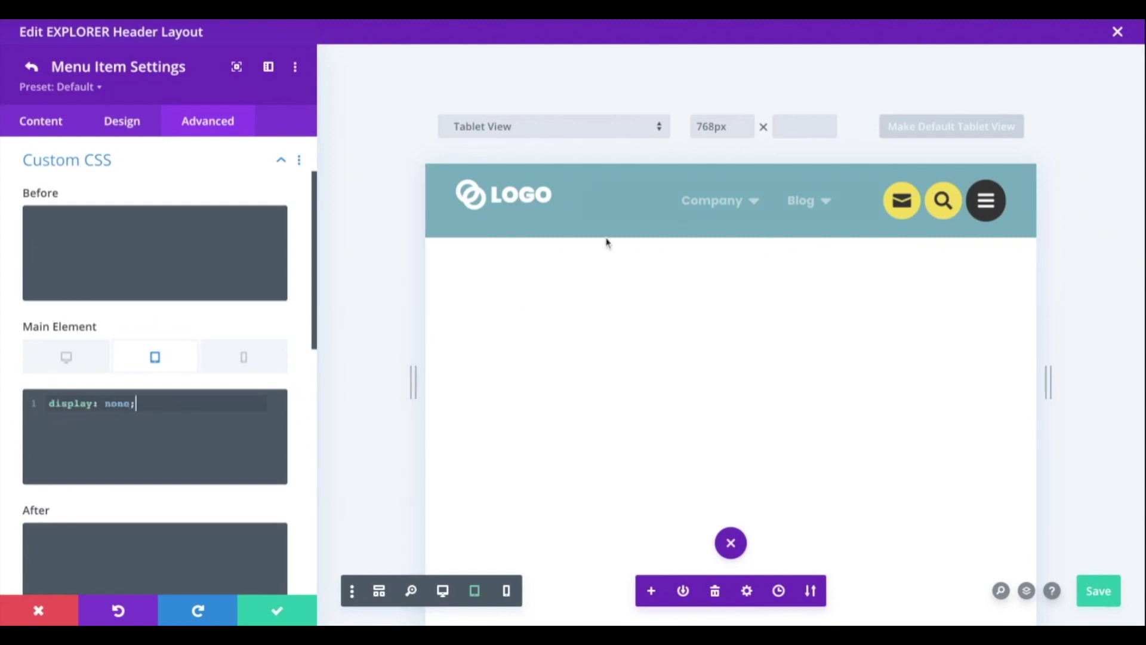
pyautogui.moveTo(153, 409); pyautogui.dragTo(44, 409)
pyautogui.hotkey('ctrl', 'c')
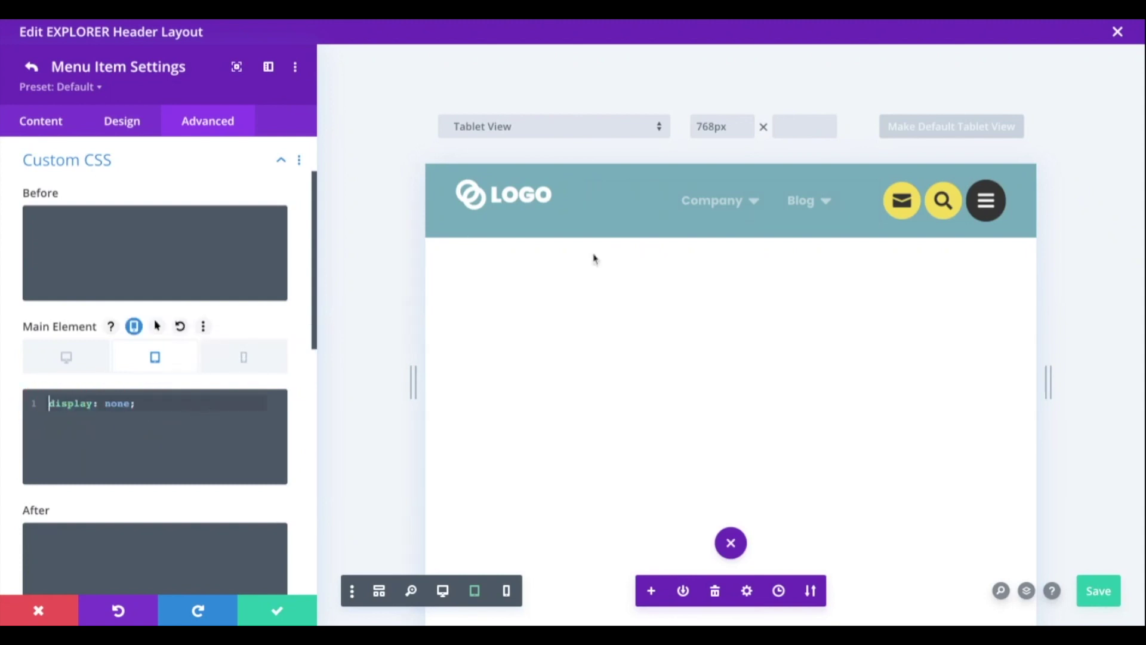
# Paste display: none; into the Company item's Main Element custom CSS for tablet
pyautogui.click(729, 205)
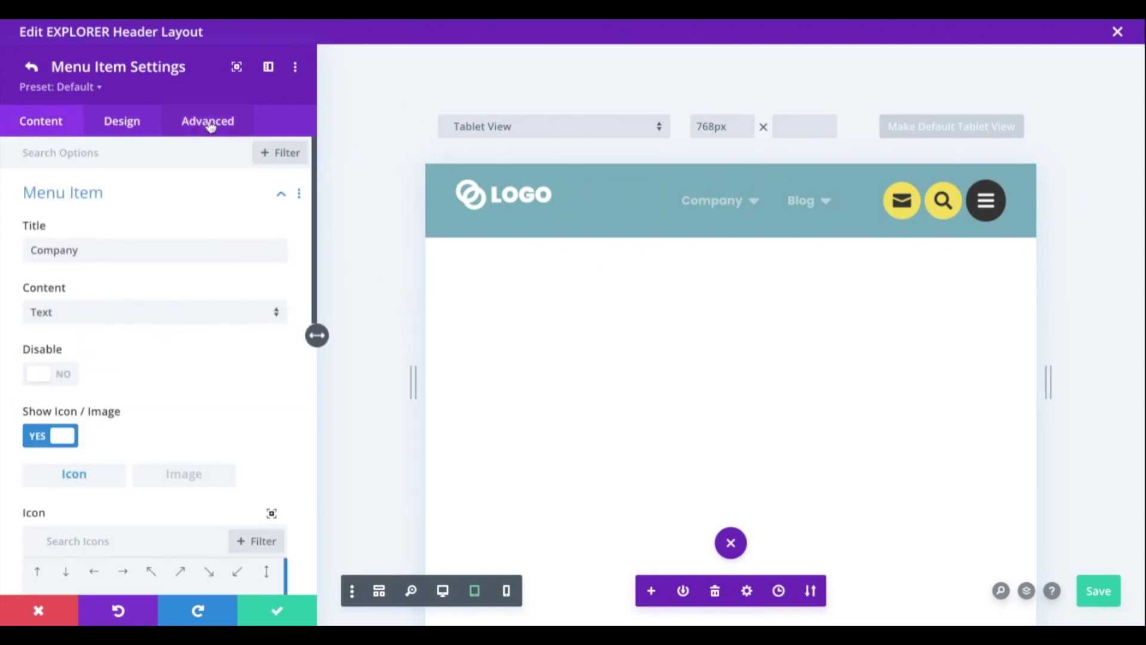
pyautogui.click(207, 122)
pyautogui.click(99, 257)
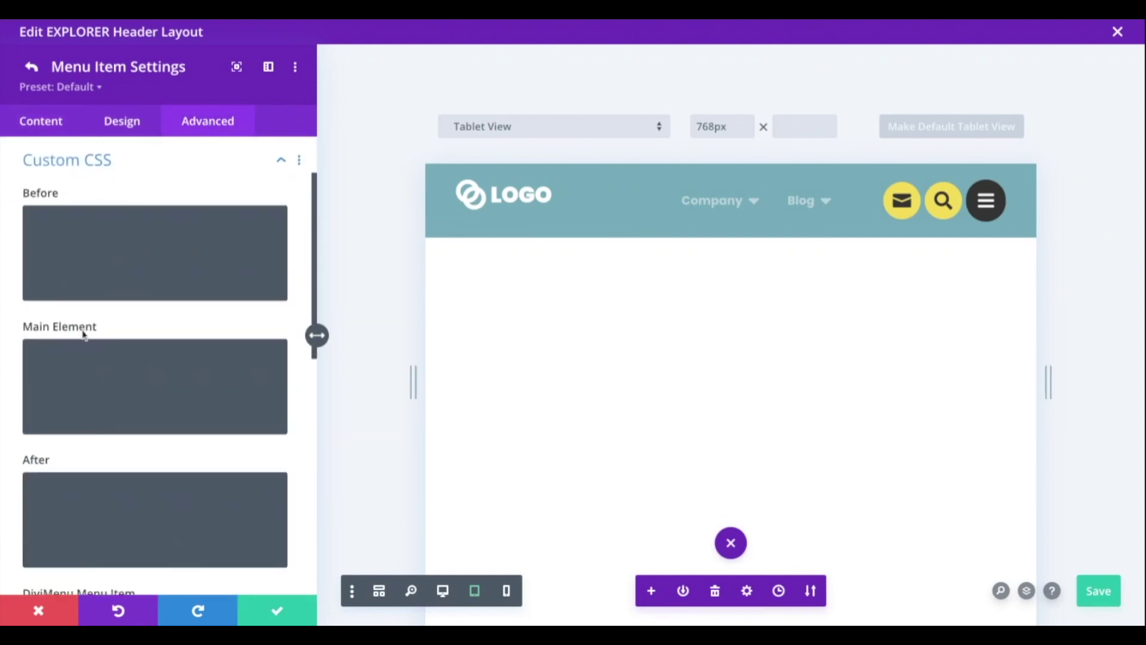
pyautogui.click(133, 330)
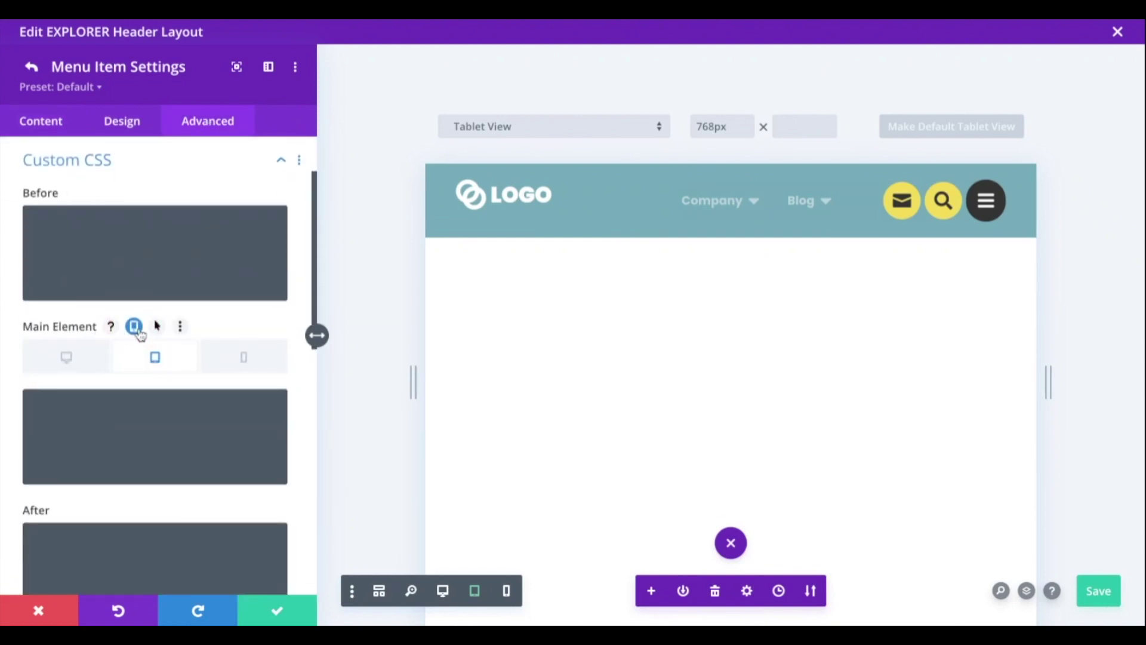
pyautogui.click(123, 411)
pyautogui.hotkey('ctrl', 'v')
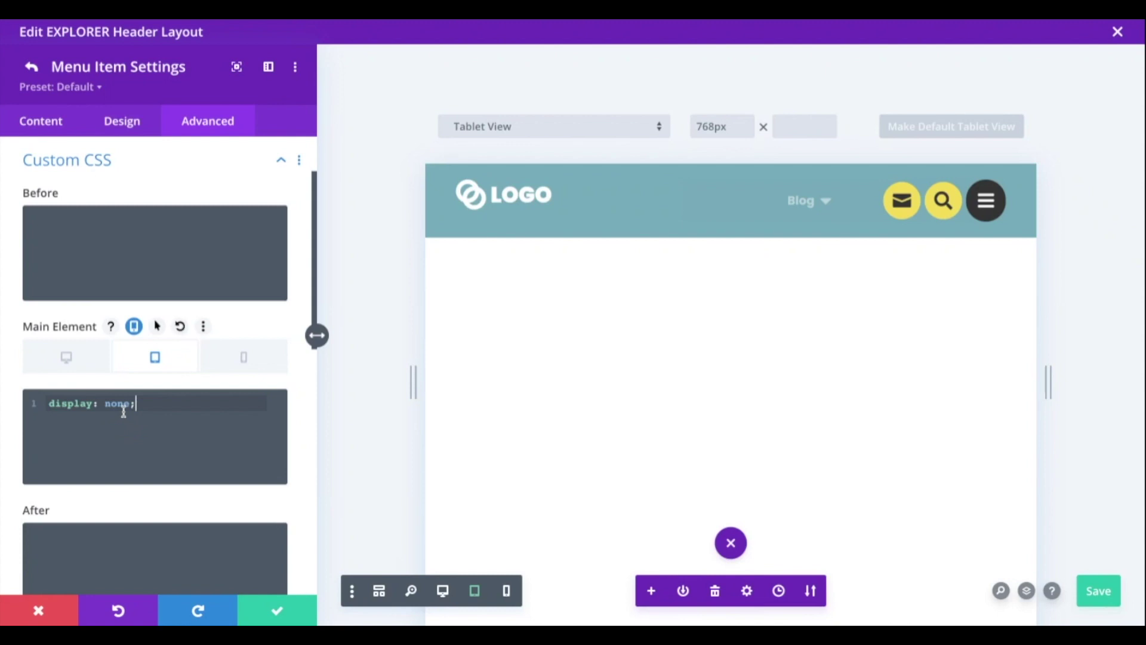
# Set the Blog menu item's Main Element custom CSS to display: none; for tablet
pyautogui.click(800, 209)
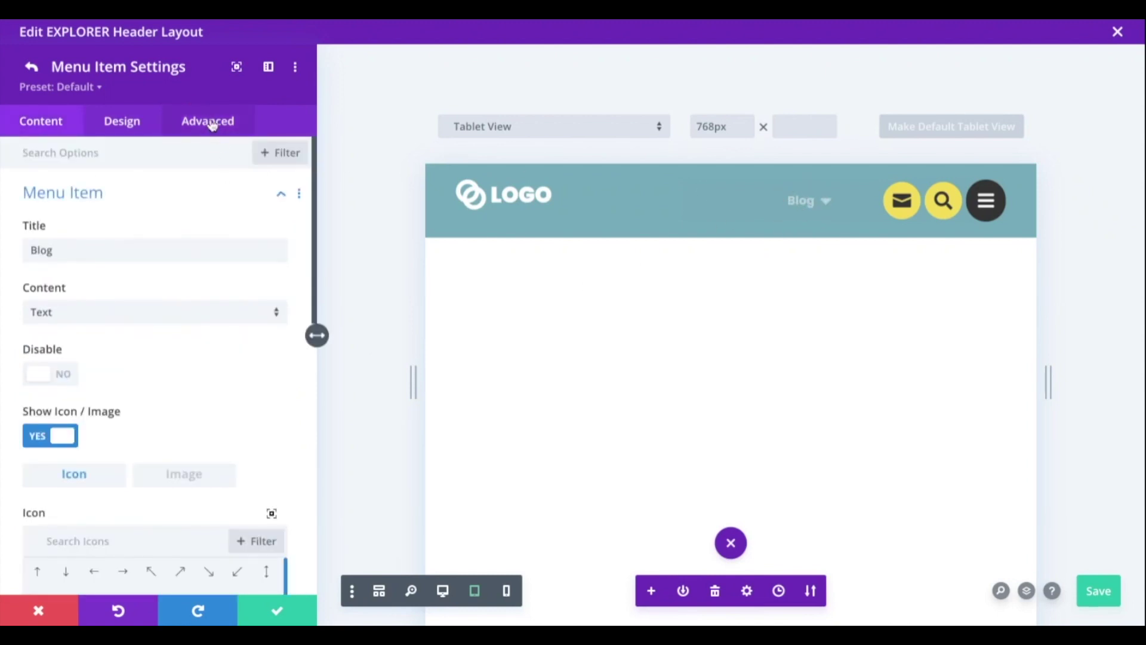
pyautogui.click(188, 121)
pyautogui.click(127, 245)
pyautogui.click(133, 328)
pyautogui.click(146, 401)
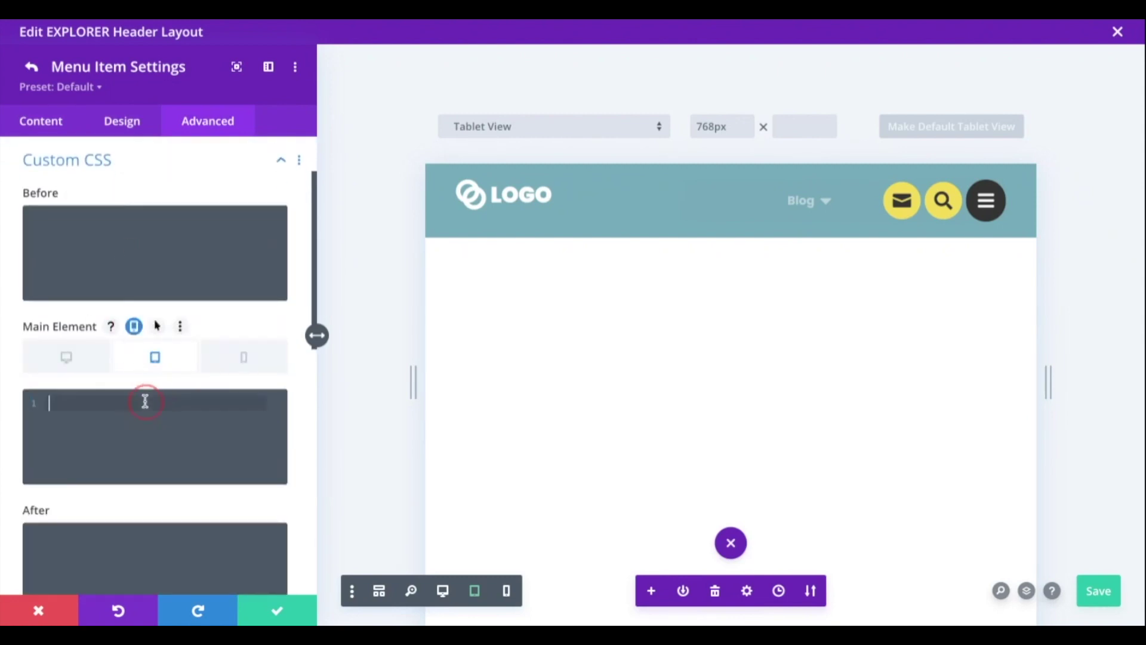
pyautogui.write('display: none;')
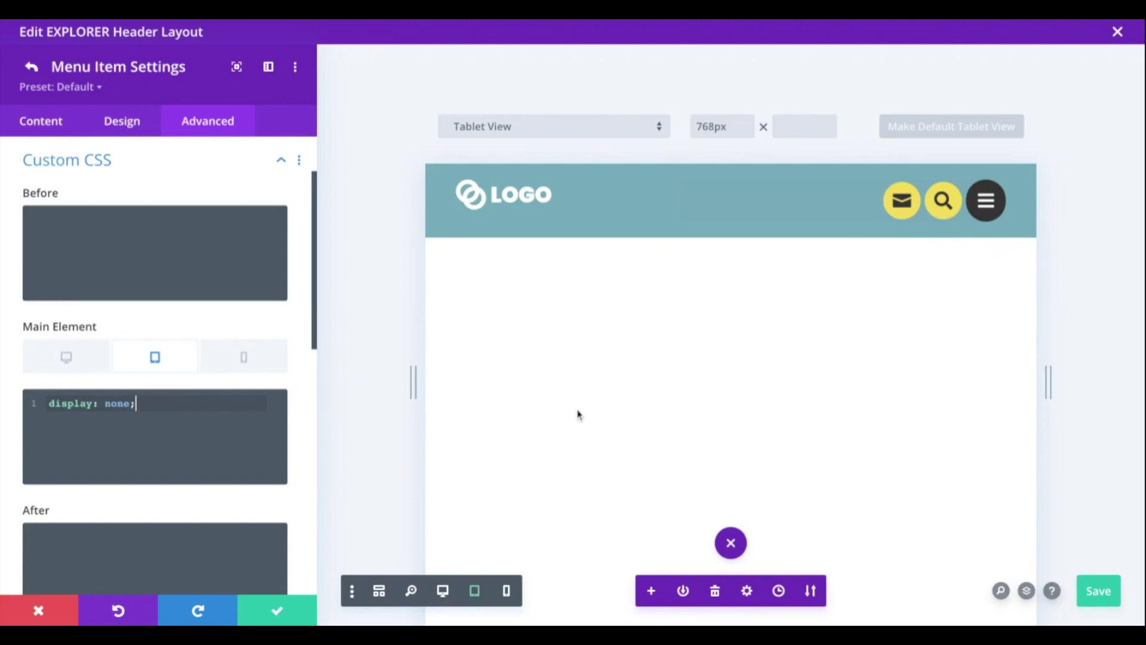
# Enable responsive values for the Hamburger menu item's Main Element custom CSS and paste display: none; for desktop
pyautogui.click(986, 206)
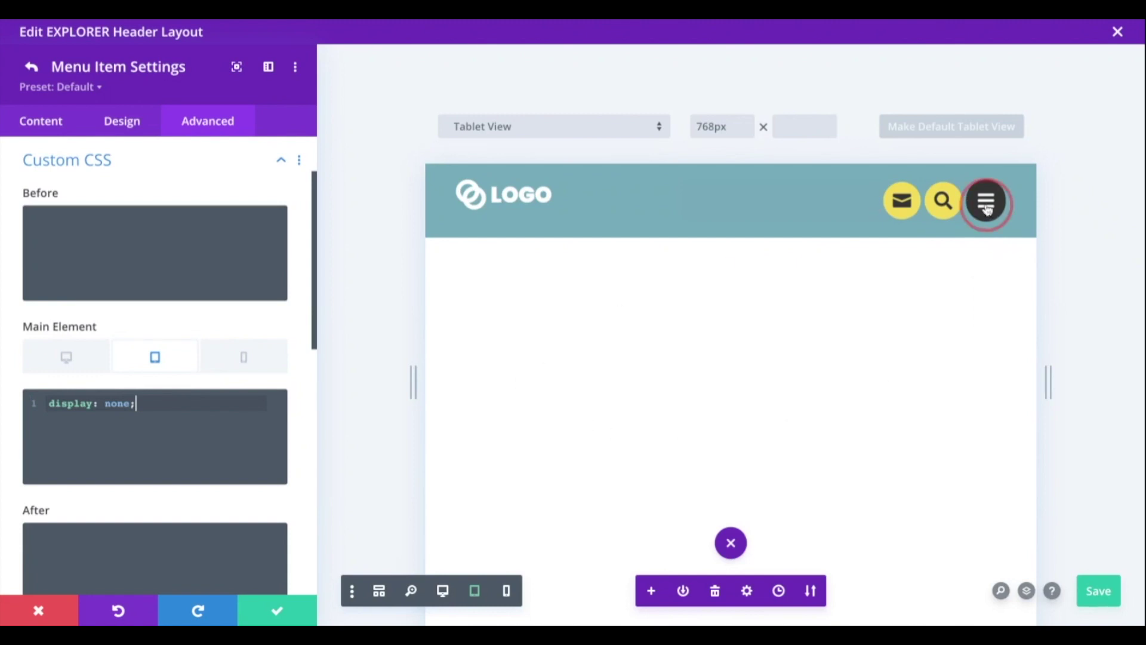
pyautogui.click(214, 122)
pyautogui.click(134, 241)
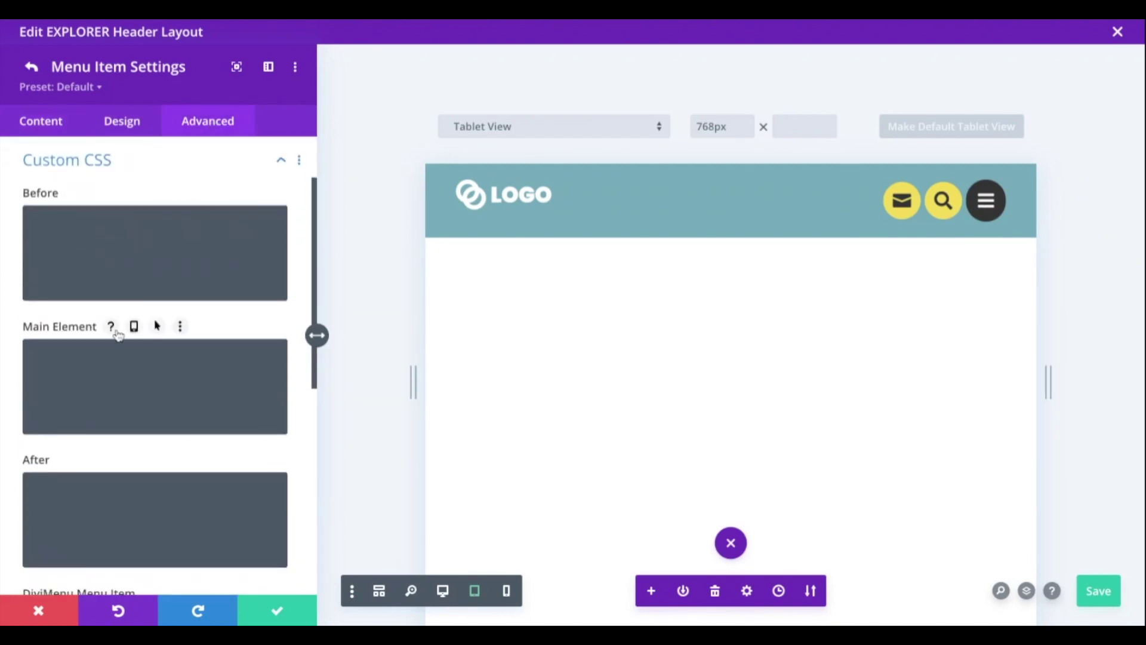
pyautogui.click(134, 327)
pyautogui.click(443, 590)
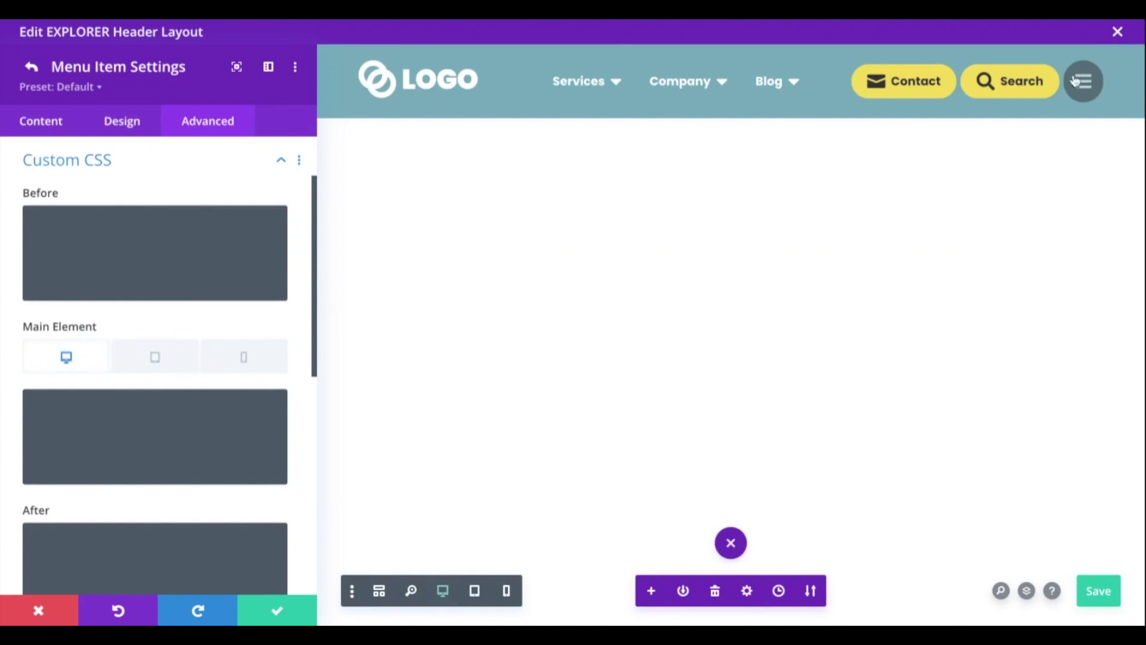
pyautogui.click(66, 405)
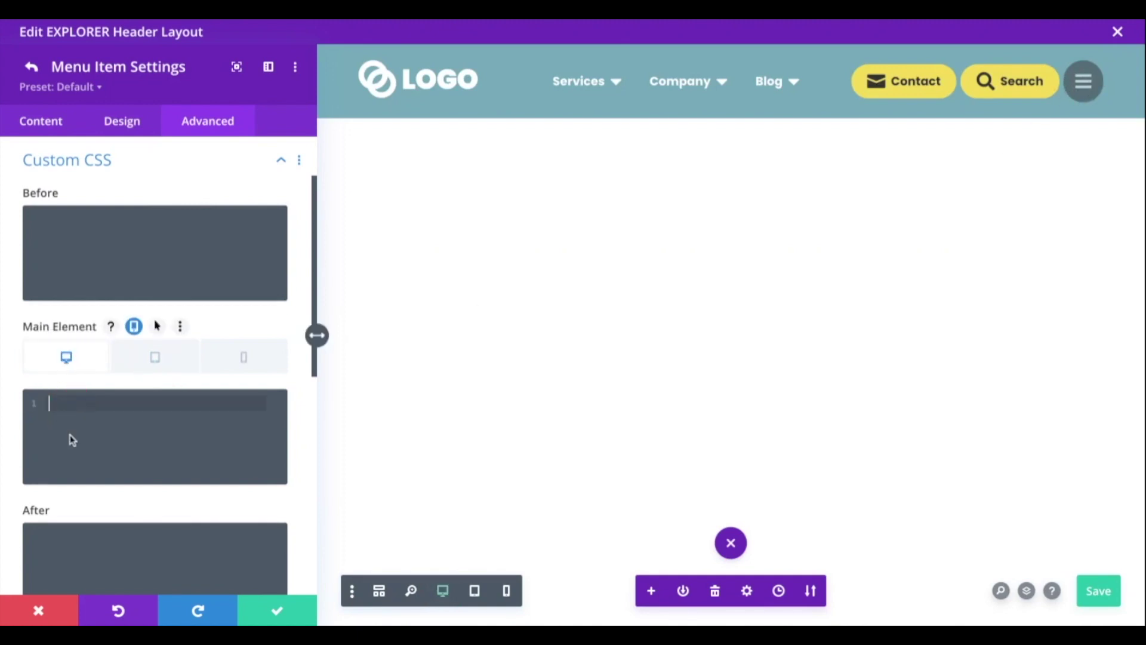
pyautogui.hotkey('ctrl', 'v')
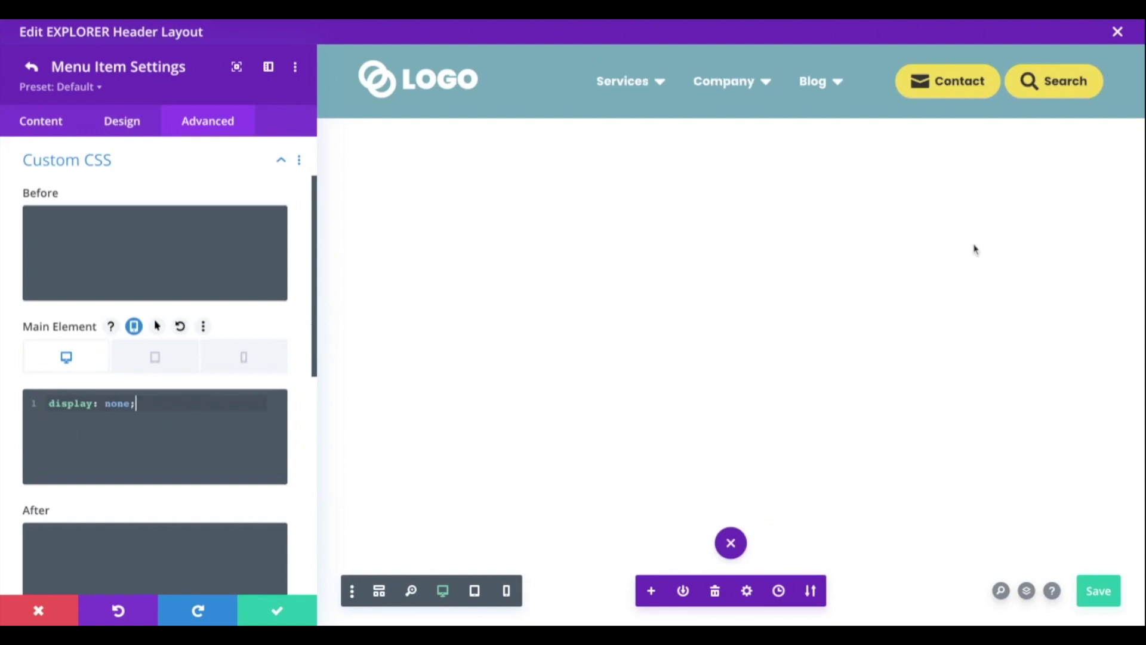
# Set the Hamburger menu item's Main Element custom CSS to display: block; for tablet
pyautogui.click(157, 361)
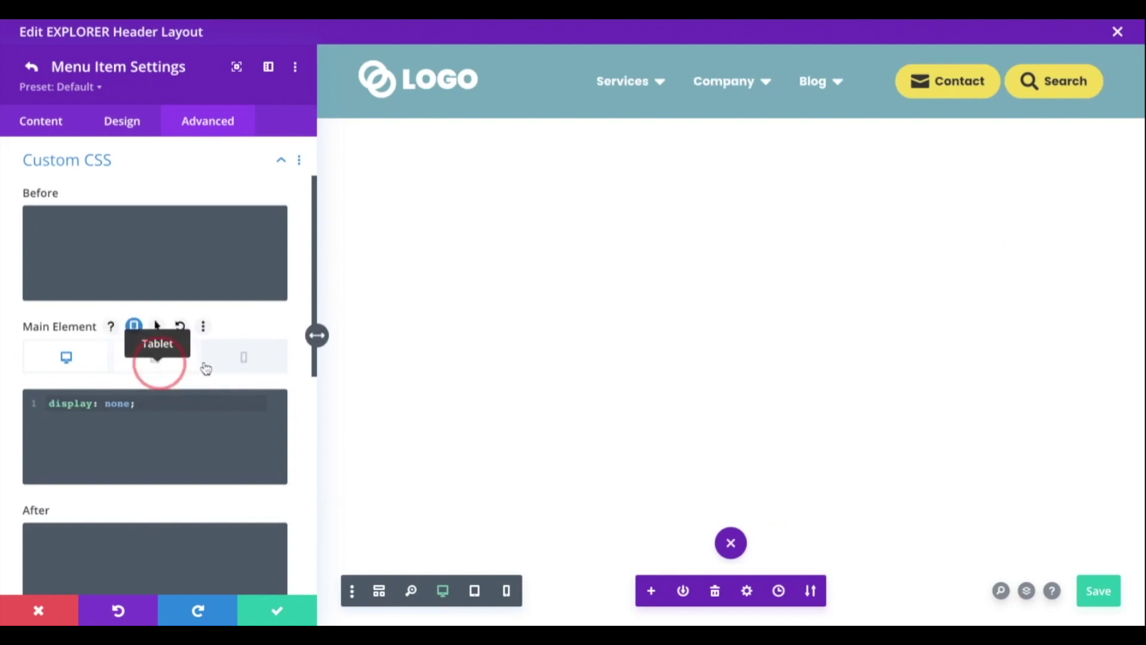
pyautogui.click(75, 409)
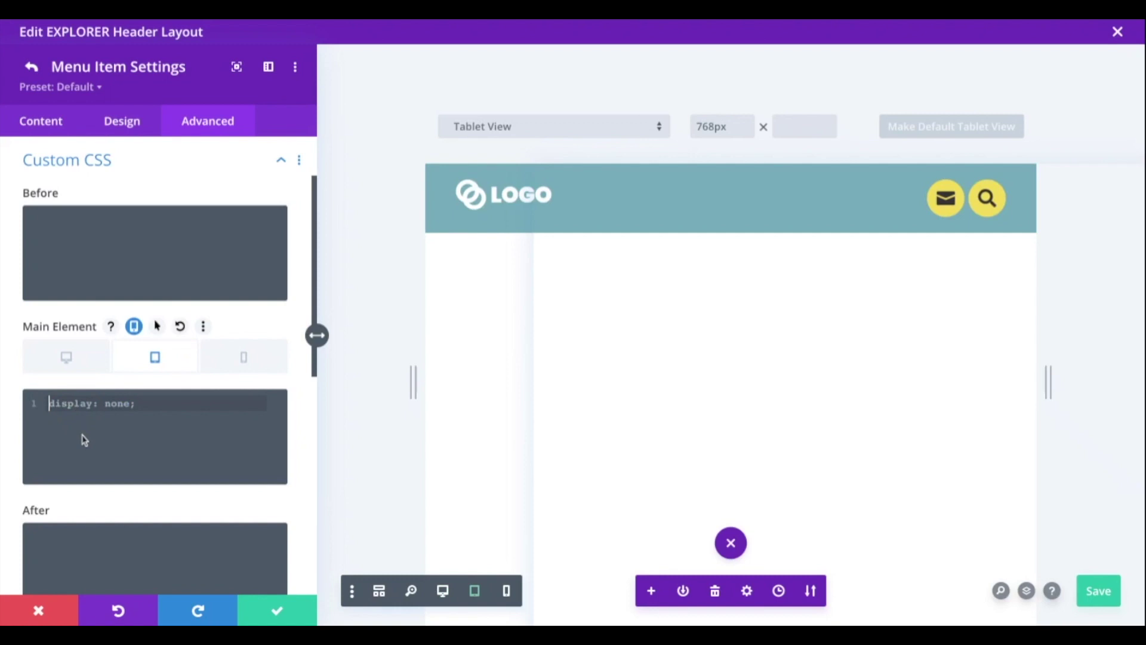
pyautogui.write('display: block;')
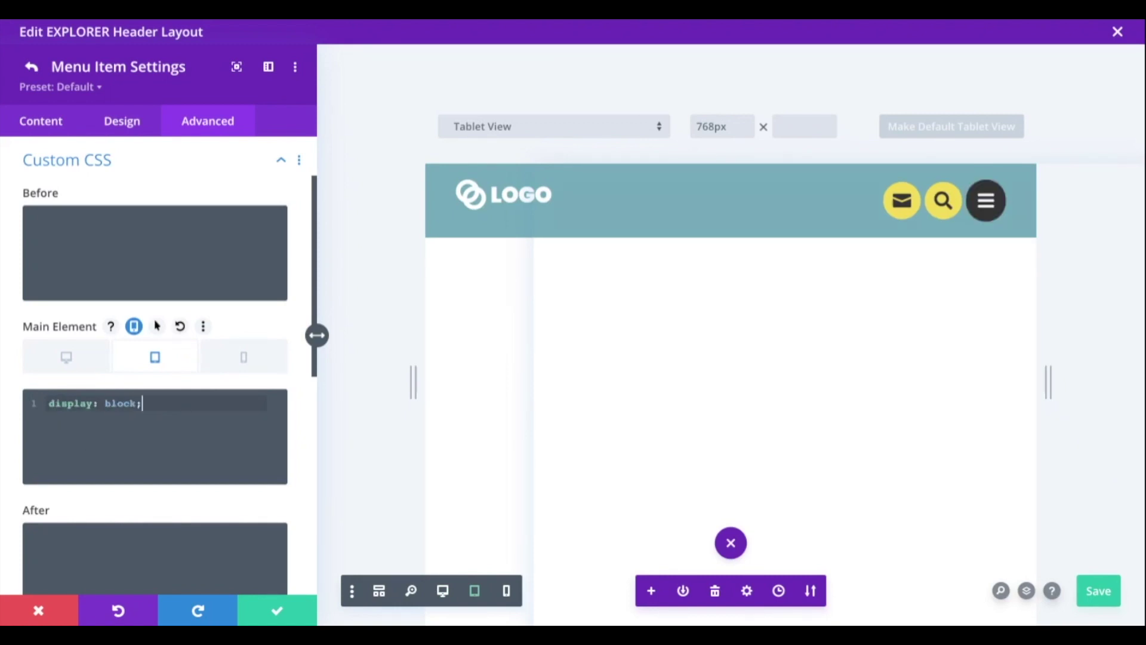
# Preview the header in phone, tablet and desktop views, and save the Hamburger menu item's settings
pyautogui.click(509, 591)
pyautogui.click(476, 593)
pyautogui.click(442, 591)
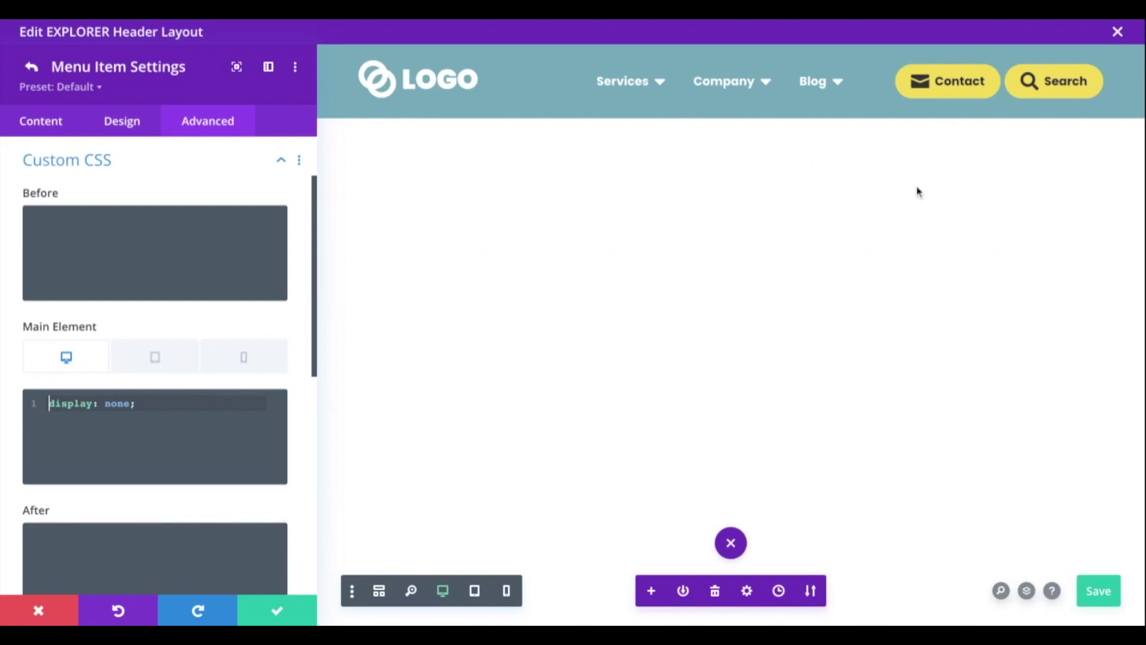
pyautogui.click(277, 610)
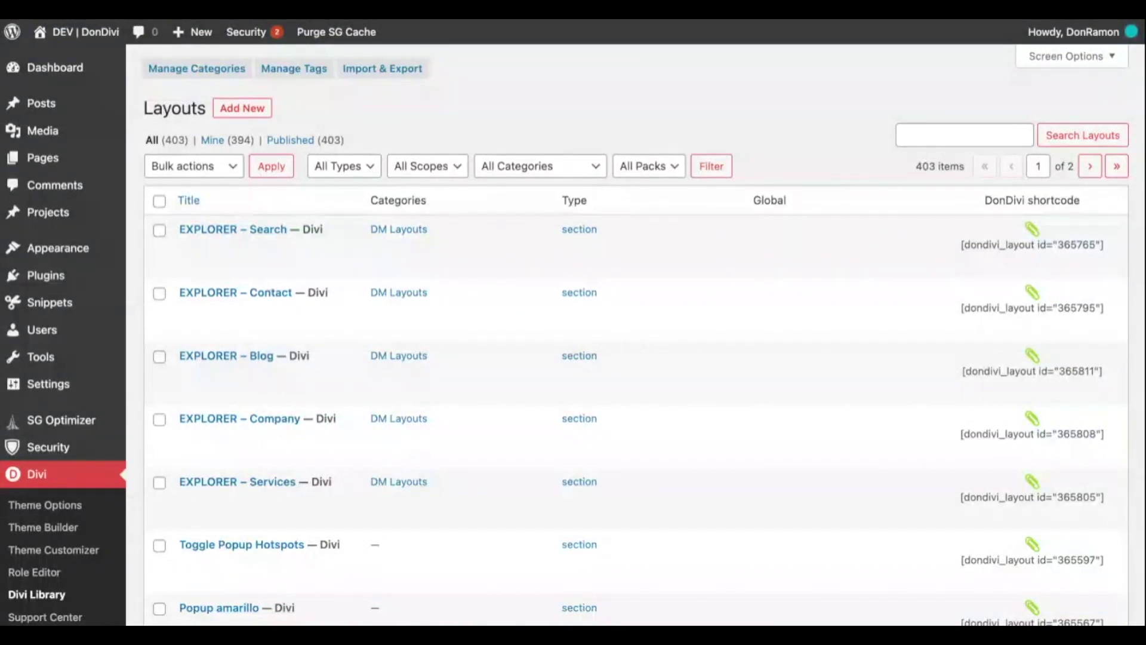
# Open the EXPLORER – Services layout from the Divi Library for editing and open its section settings
pyautogui.moveTo(261, 494)
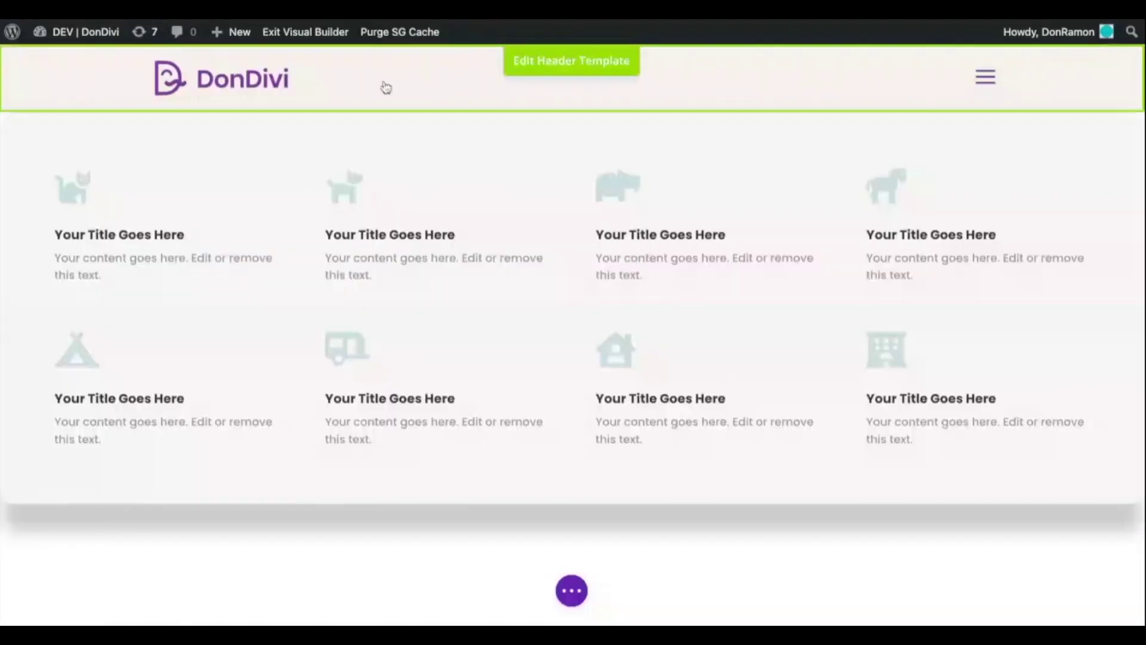
pyautogui.moveTo(118, 134)
pyautogui.click(19, 130)
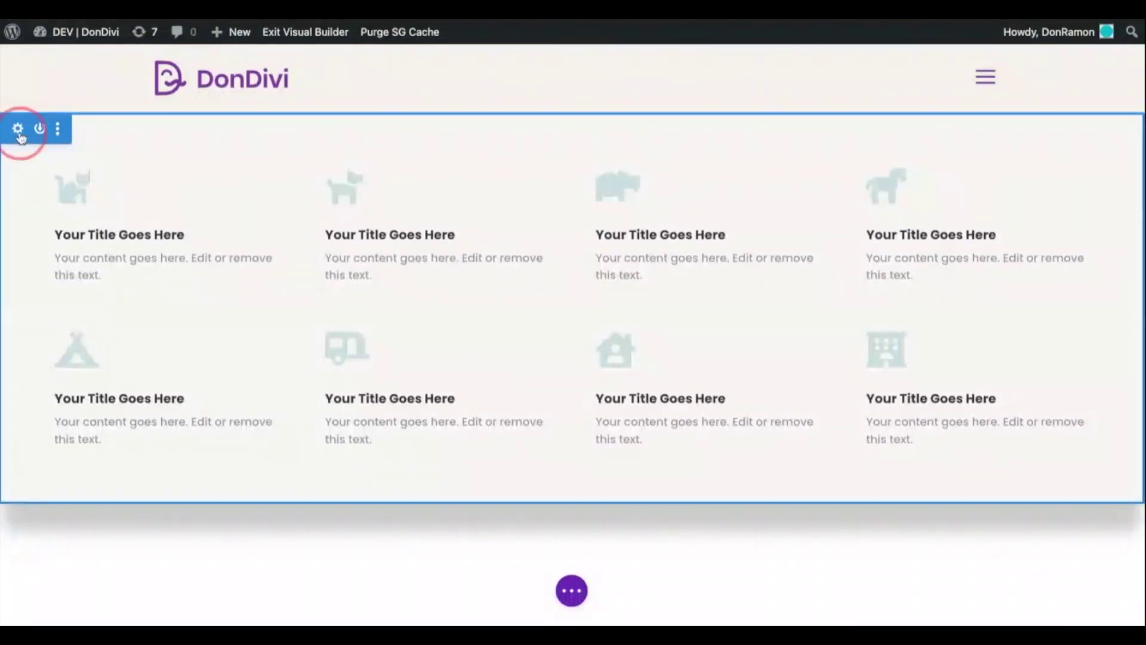
# Examine the eight-blurb section's background colour, border rounded corners and box shadow settings
pyautogui.click(136, 335)
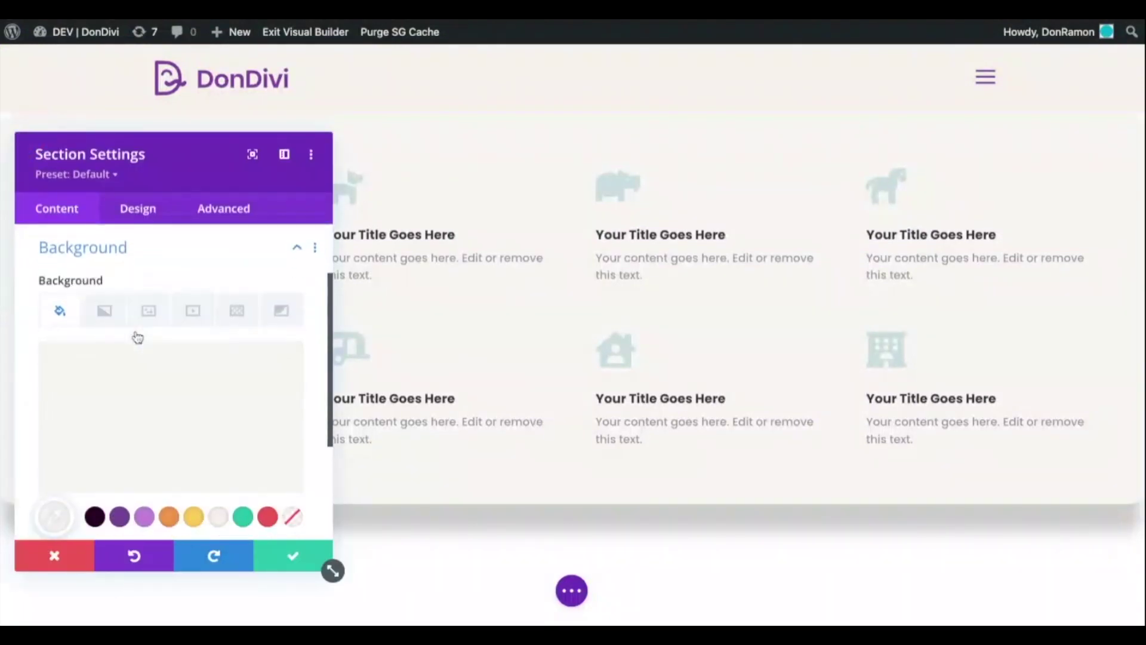
pyautogui.click(156, 416)
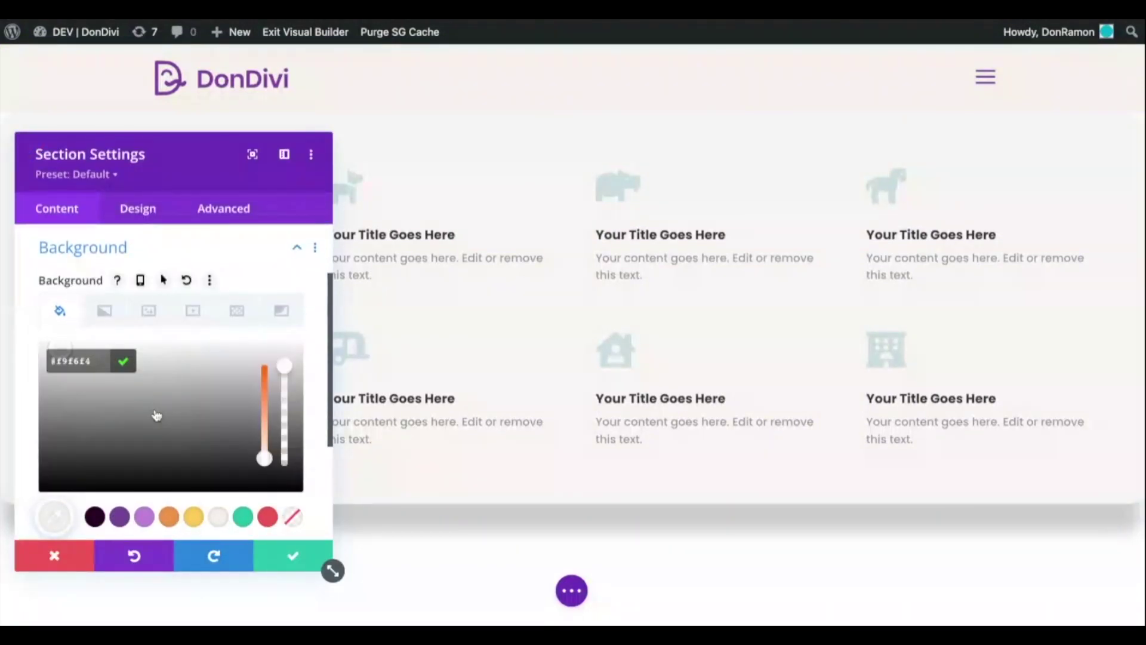
pyautogui.click(137, 209)
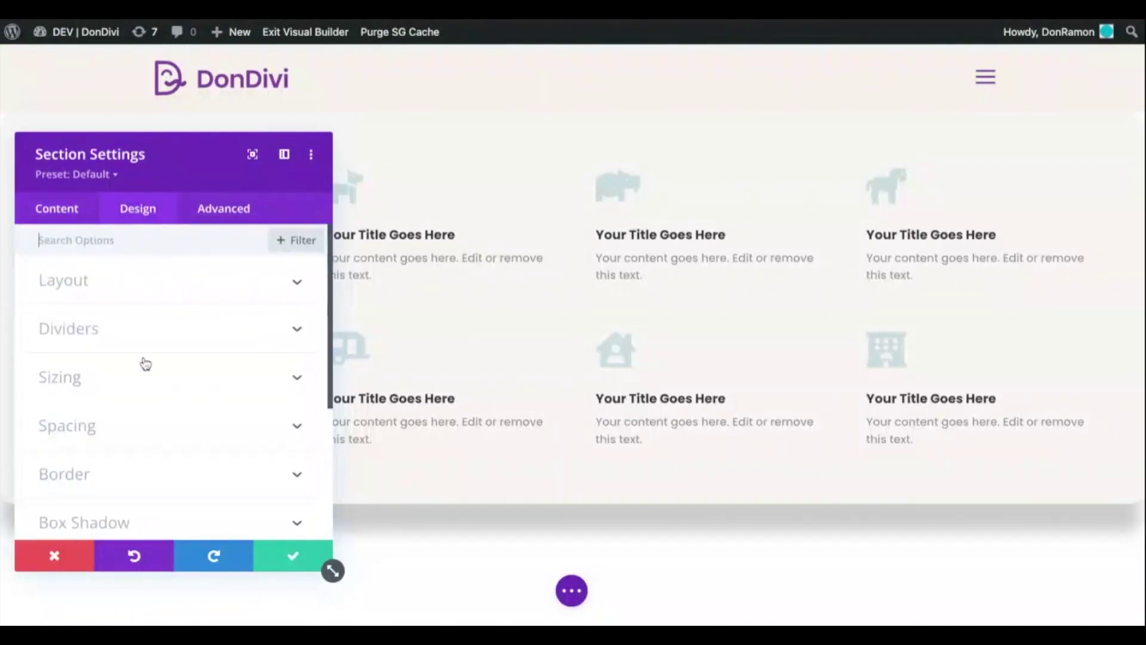
pyautogui.scroll(-3, 145, 364)
pyautogui.click(77, 340)
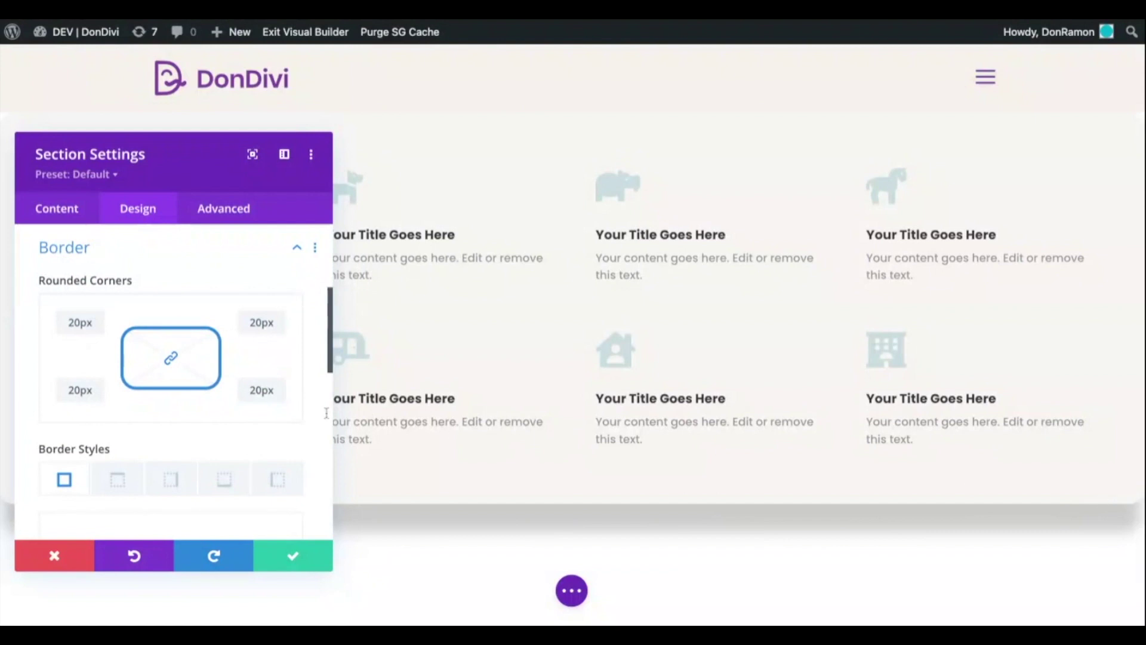
pyautogui.scroll(-5, 294, 430)
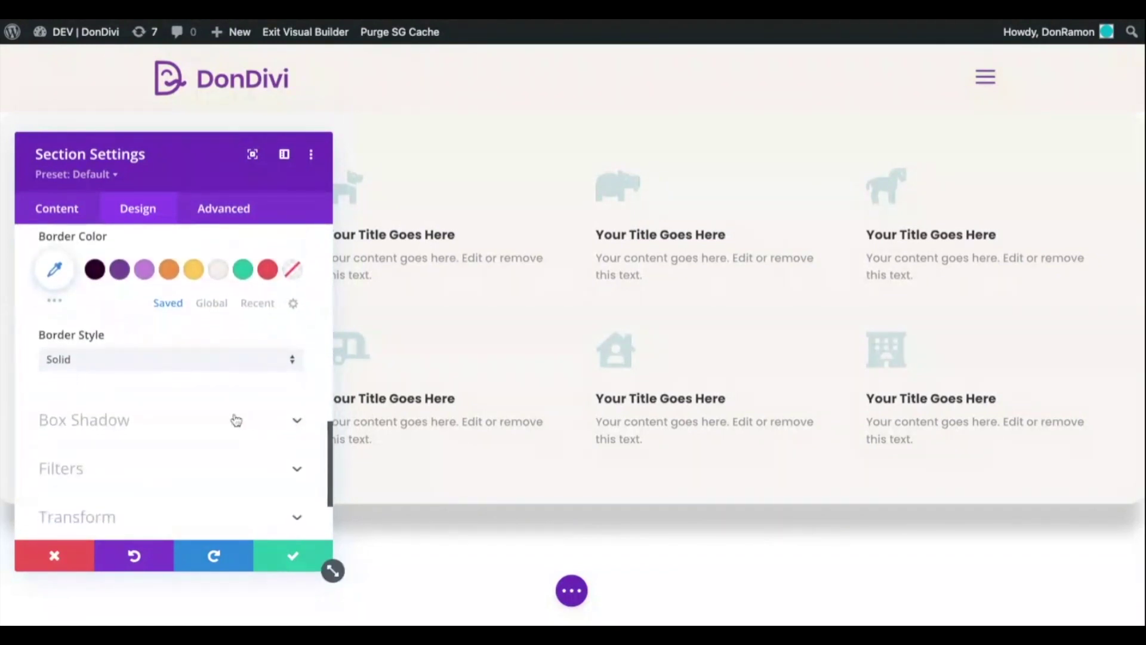
pyautogui.click(236, 420)
pyautogui.scroll(-5, 228, 414)
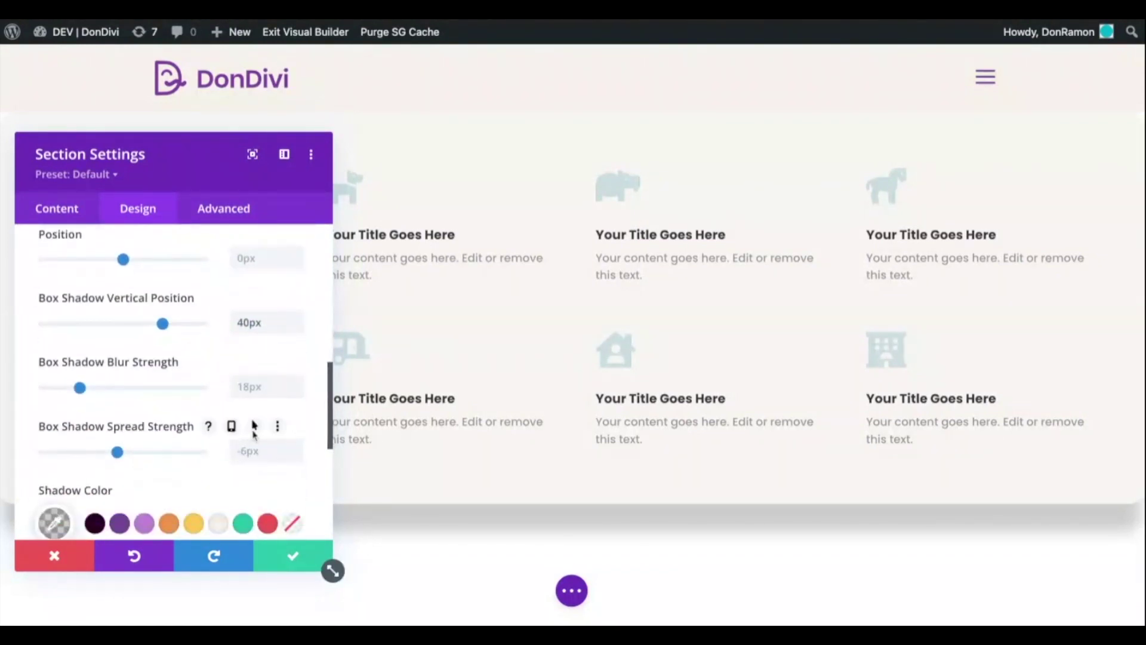
# Check the section's sizing options down to the Max Height setting
pyautogui.scroll(10, 307, 424)
pyautogui.click(173, 376)
pyautogui.scroll(-4, 231, 392)
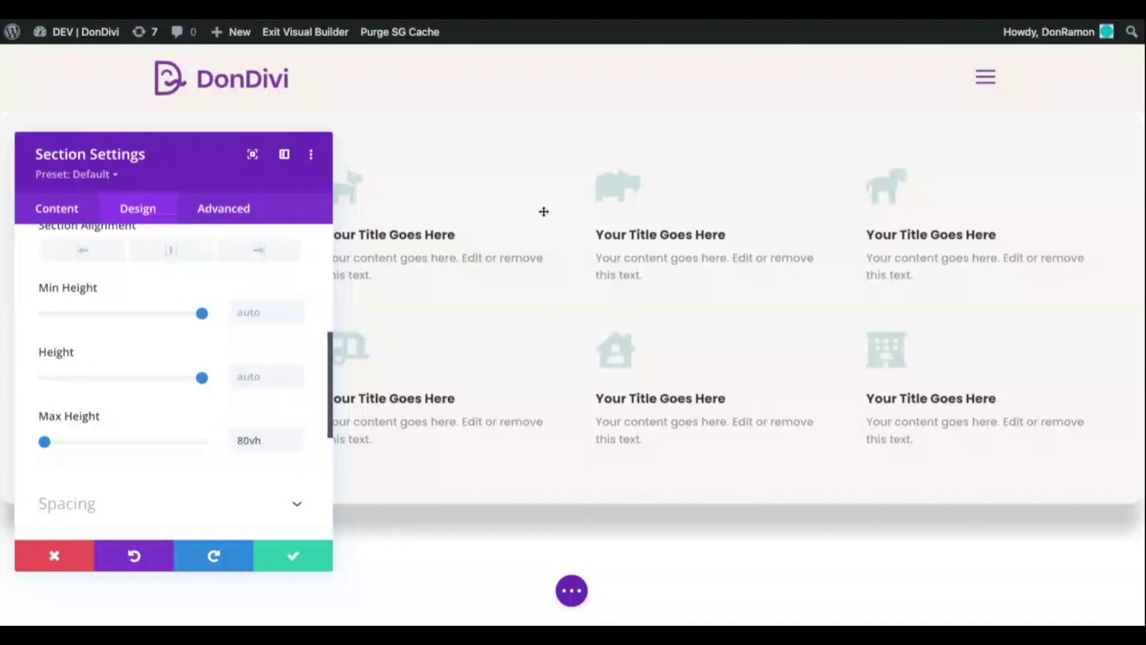
# Preview the section in phone view and look through its stacked blurbs
pyautogui.click(572, 591)
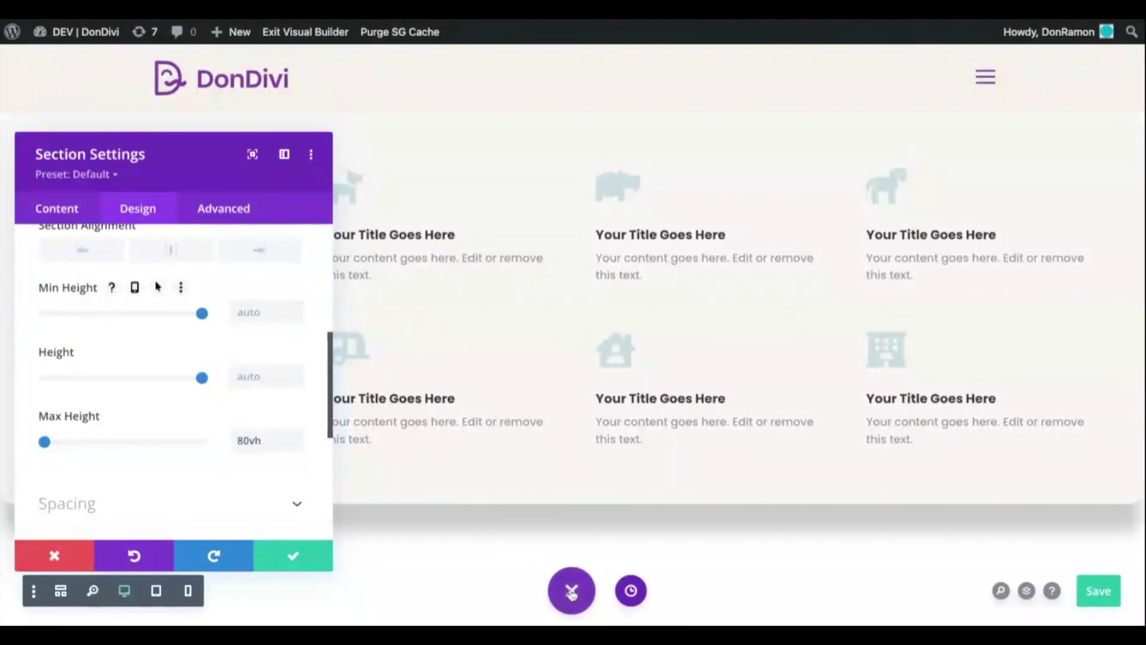
pyautogui.click(189, 591)
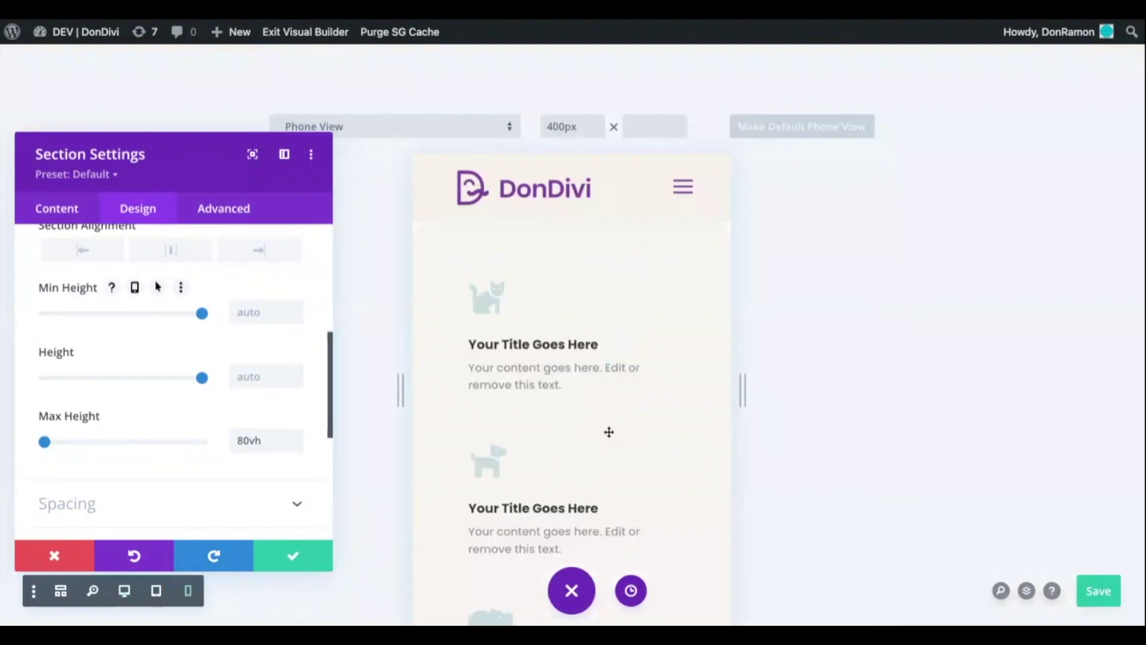
pyautogui.scroll(-6, 625, 360)
pyautogui.scroll(6, 624, 360)
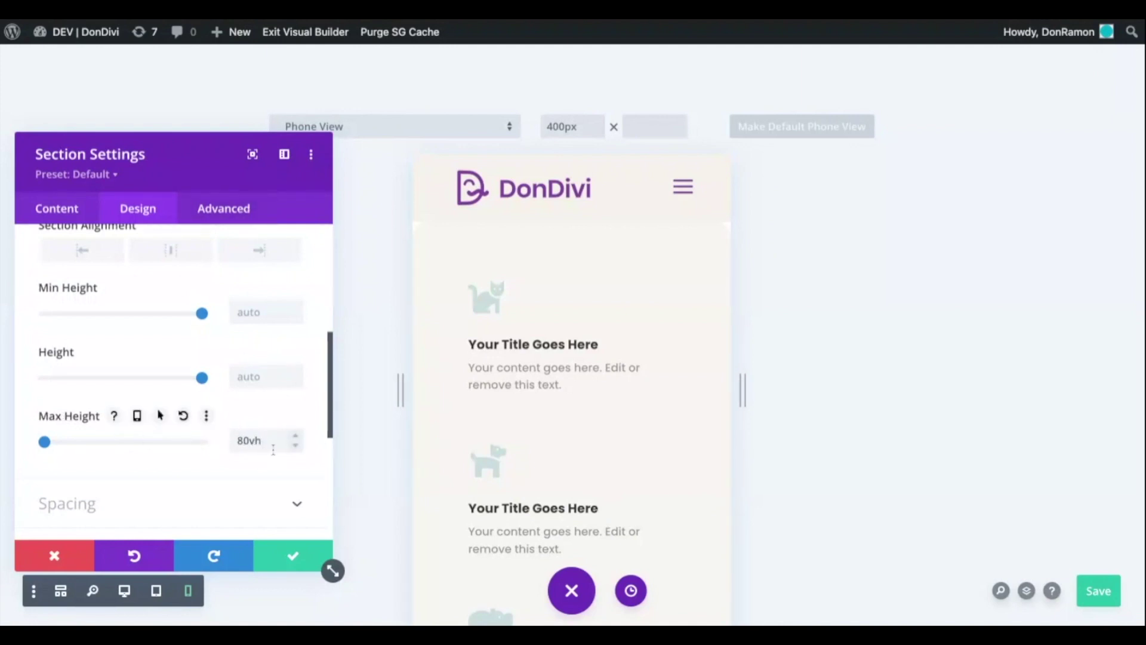
# Set the section's Vertical Overflow to Auto, save the section settings and return to desktop view
pyautogui.click(230, 215)
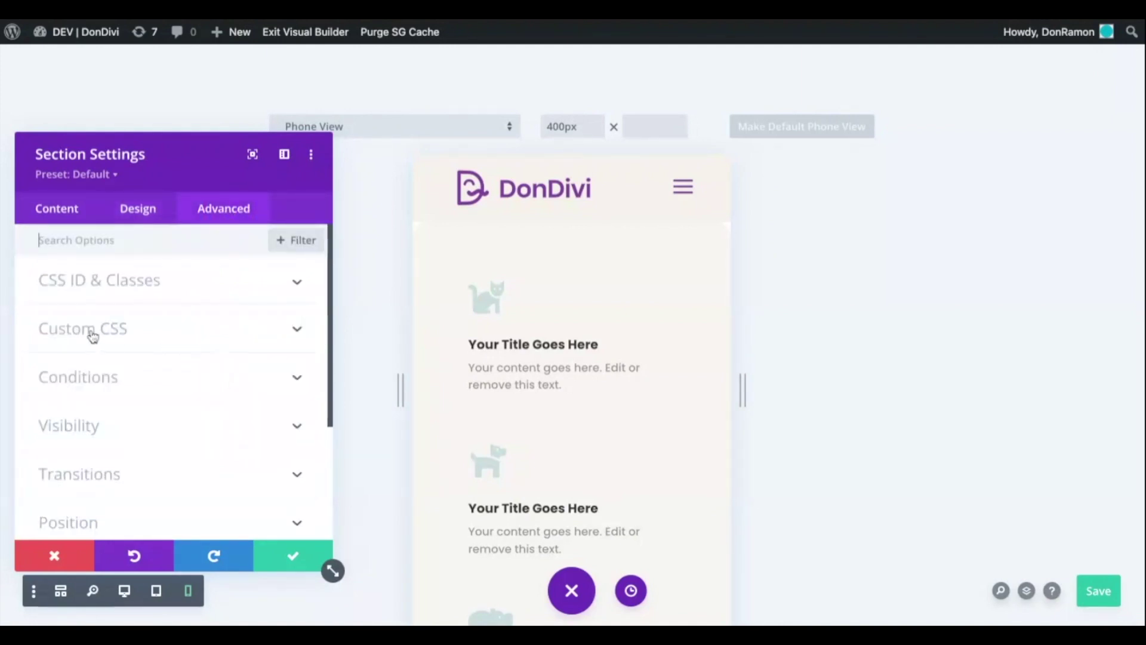
pyautogui.click(128, 436)
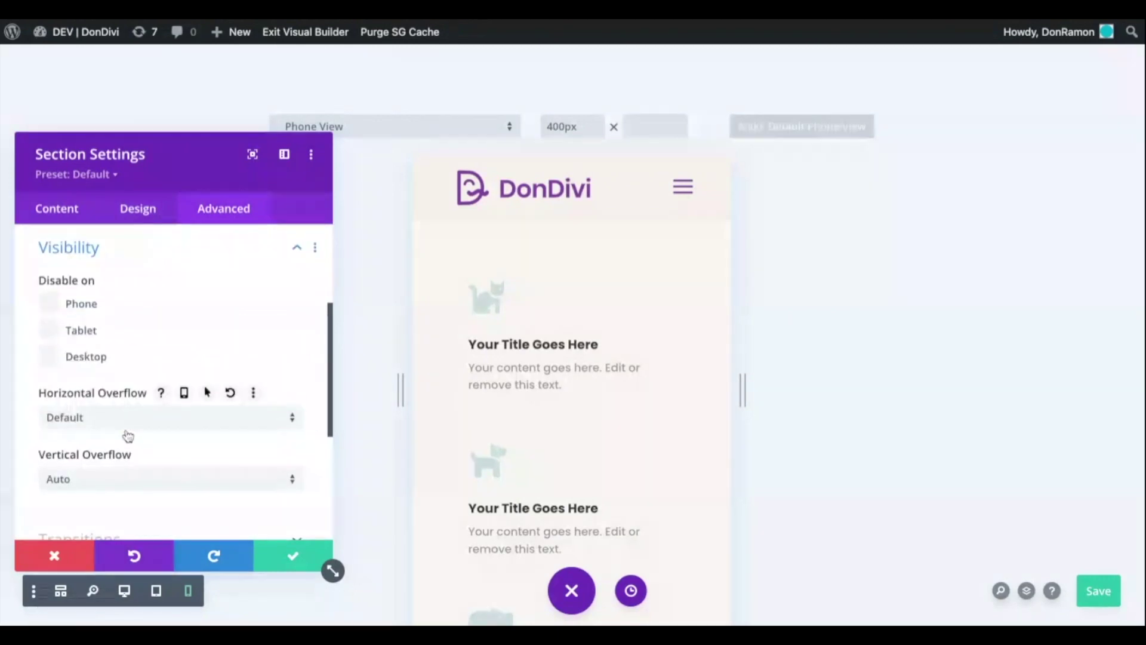
pyautogui.click(71, 479)
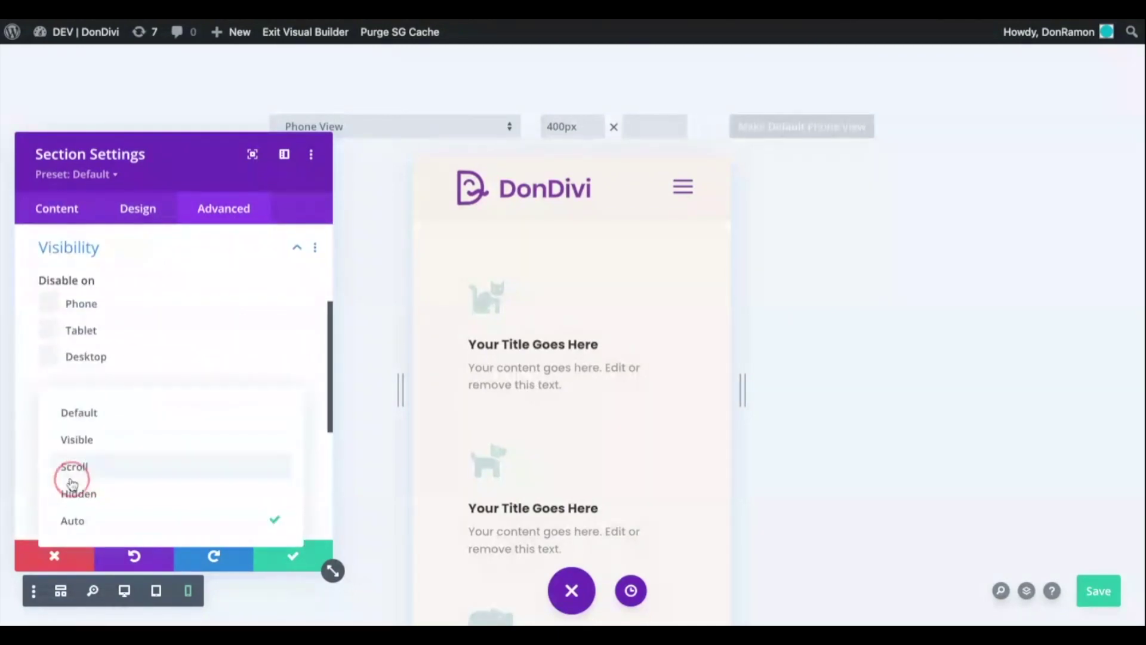
pyautogui.click(73, 521)
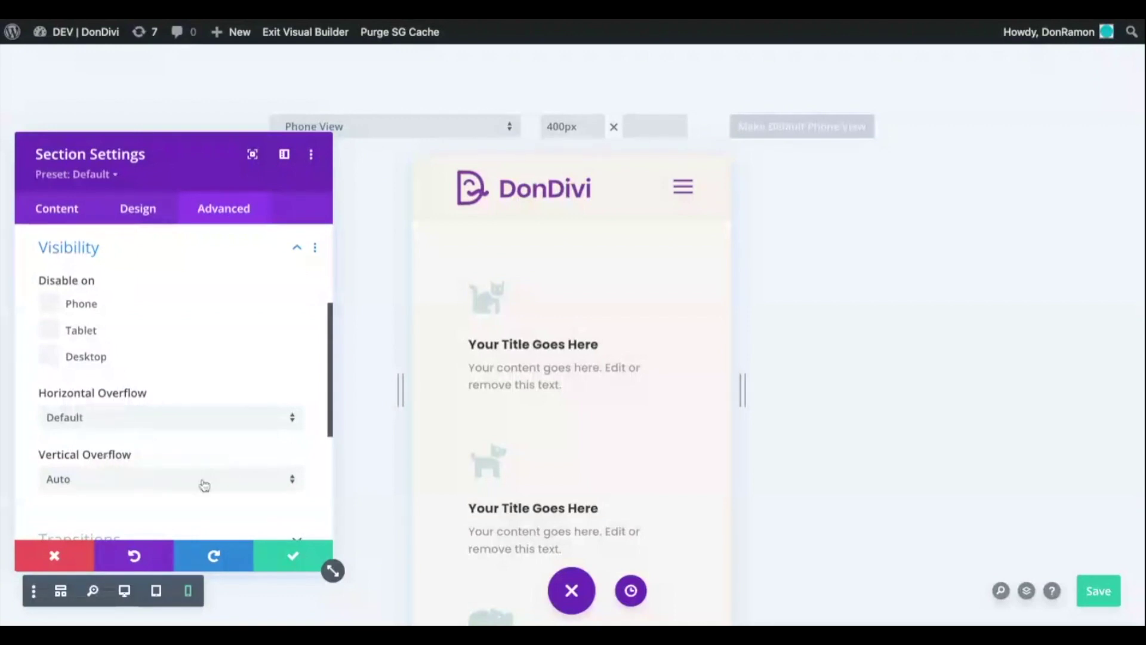
pyautogui.click(292, 552)
pyautogui.click(124, 590)
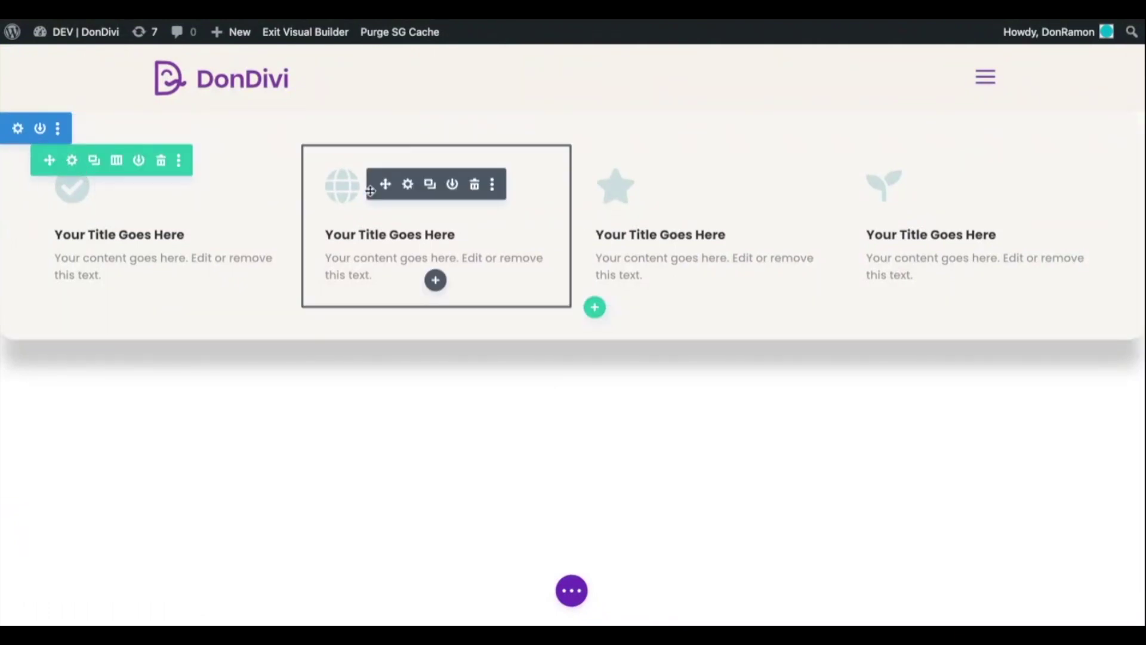
# Open the settings of the blurb with the globe icon and look through its icon choices
pyautogui.click(410, 185)
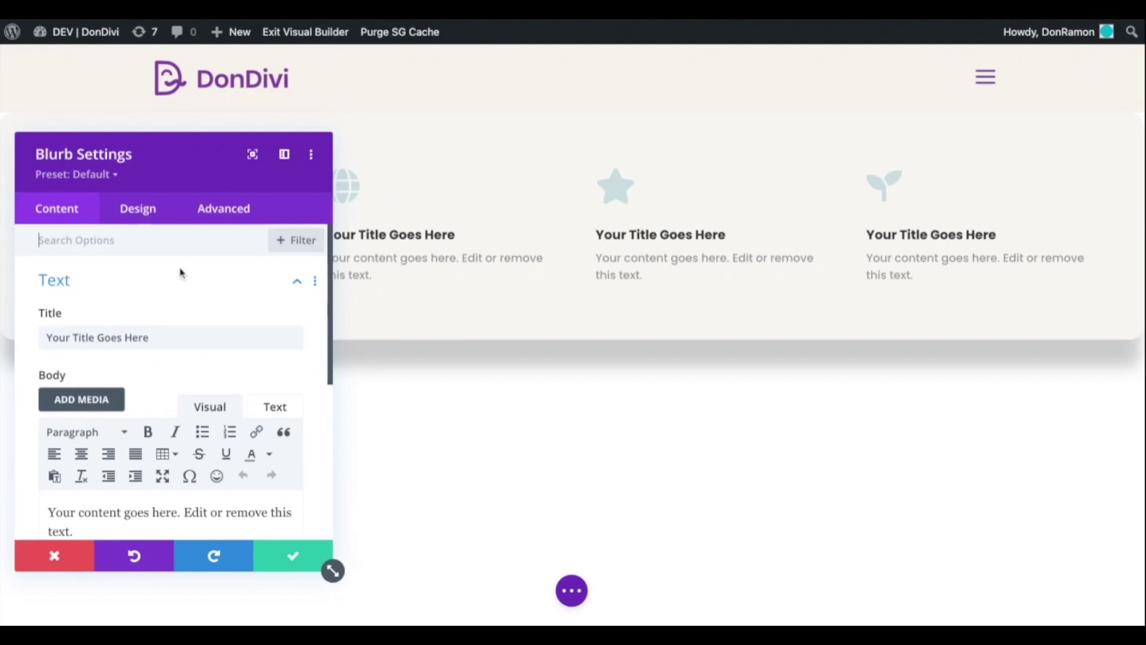
pyautogui.scroll(-5, 242, 322)
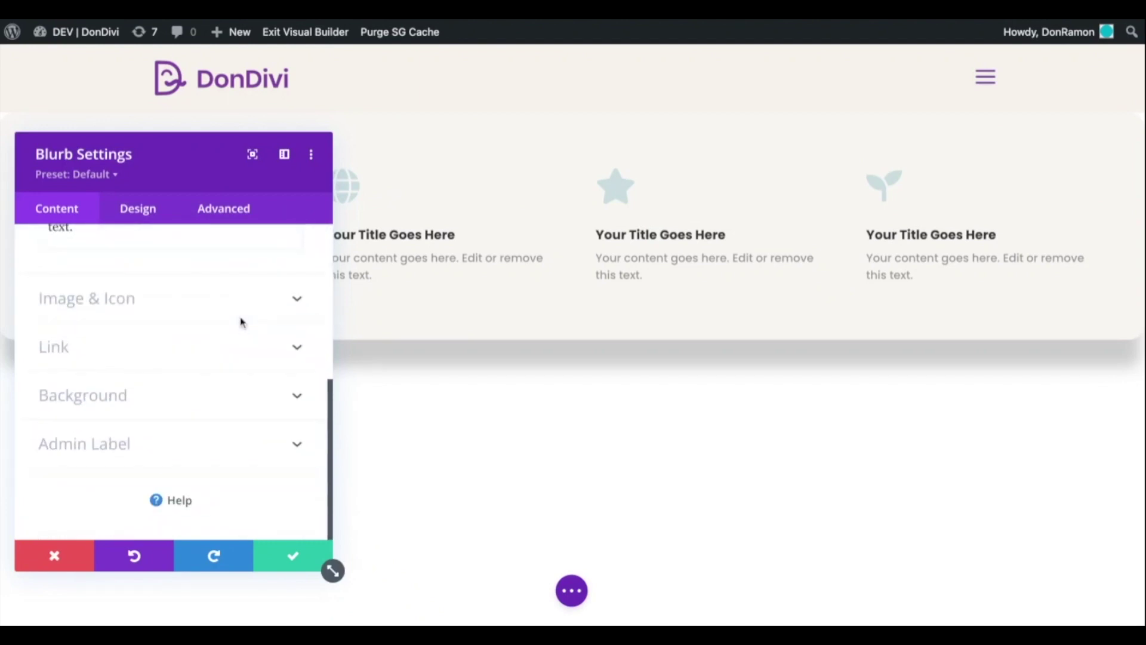
pyautogui.click(146, 310)
pyautogui.scroll(-5, 173, 459)
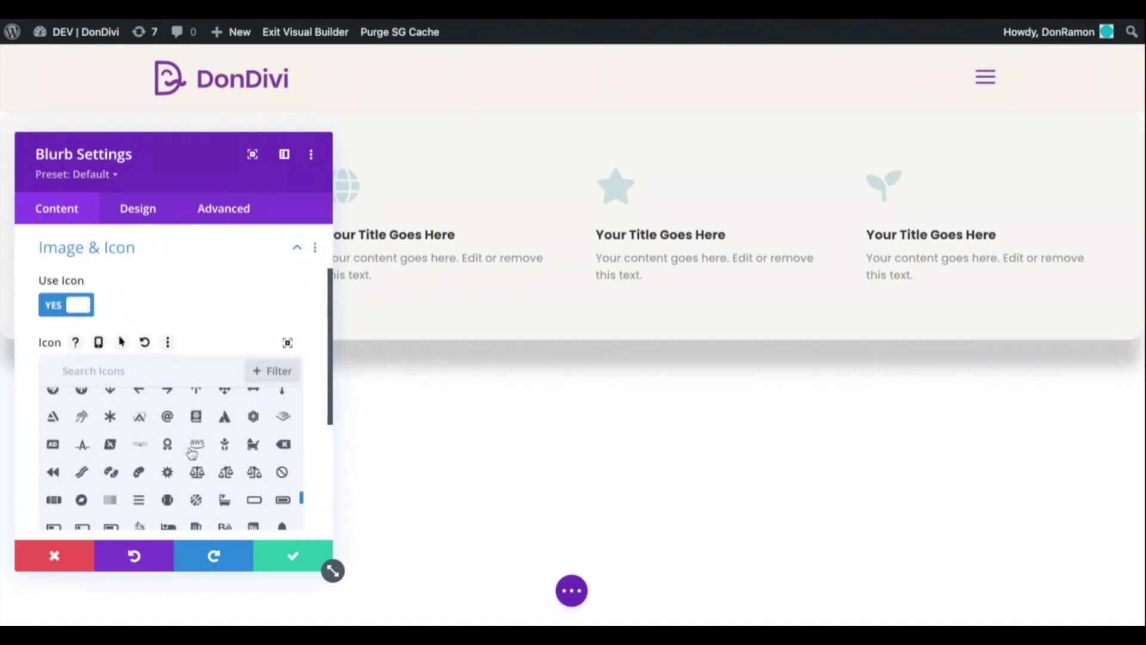
pyautogui.scroll(-3, 320, 456)
# Try a dynamic Page Link as the globe blurb's Module Link URL, and discard the blurb changes
pyautogui.click(128, 349)
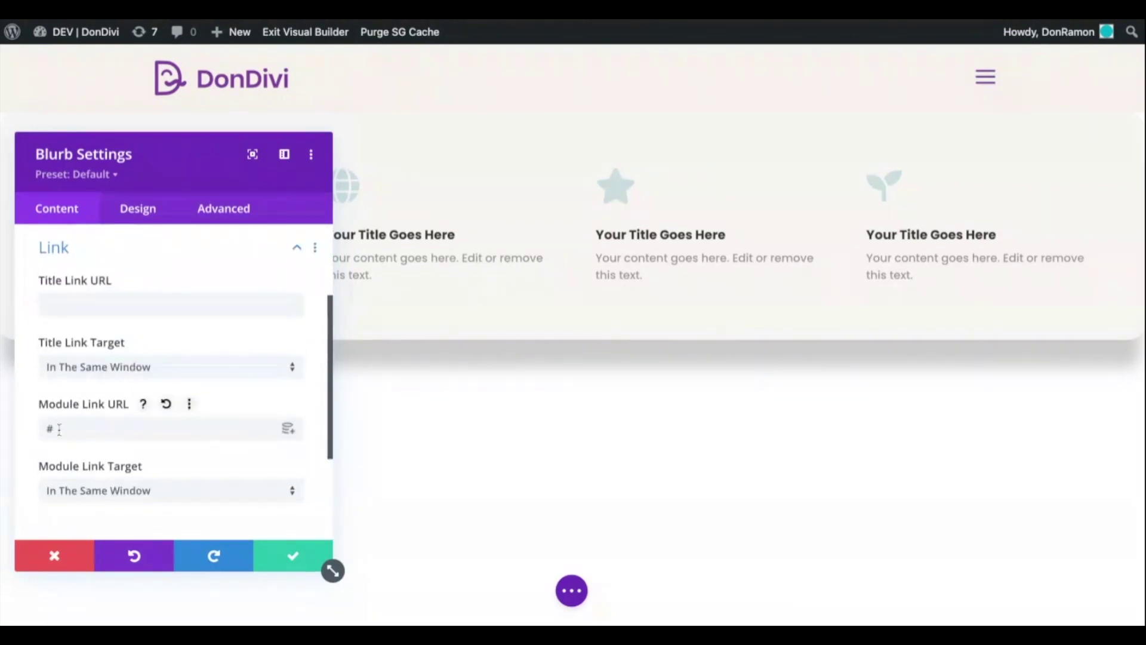
pyautogui.click(288, 428)
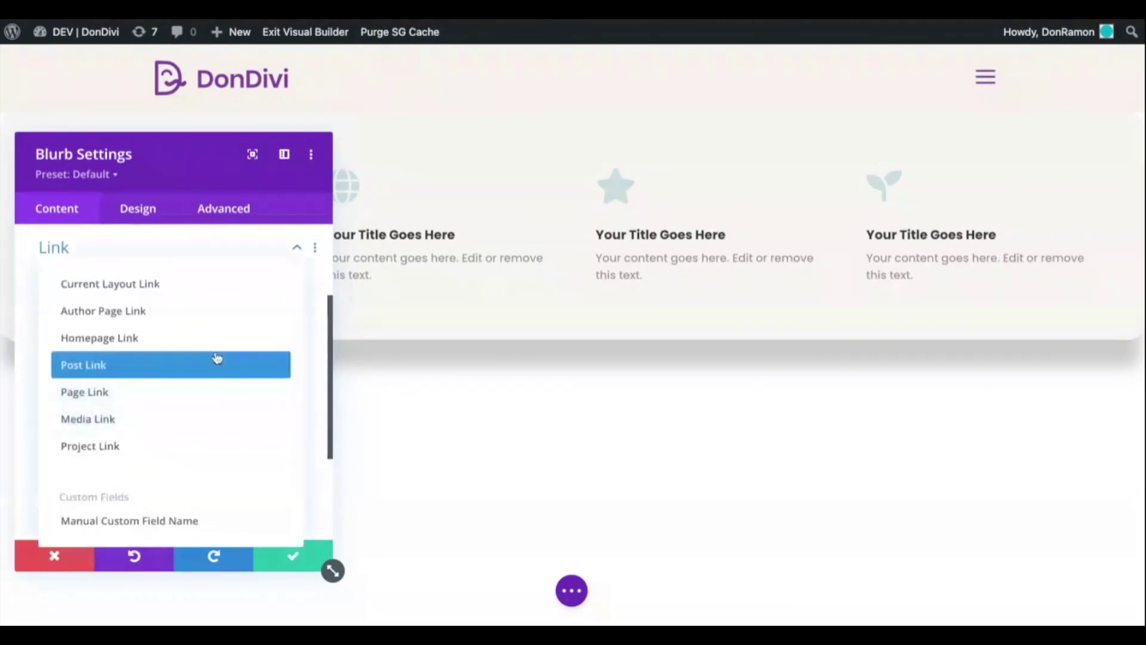
pyautogui.click(143, 395)
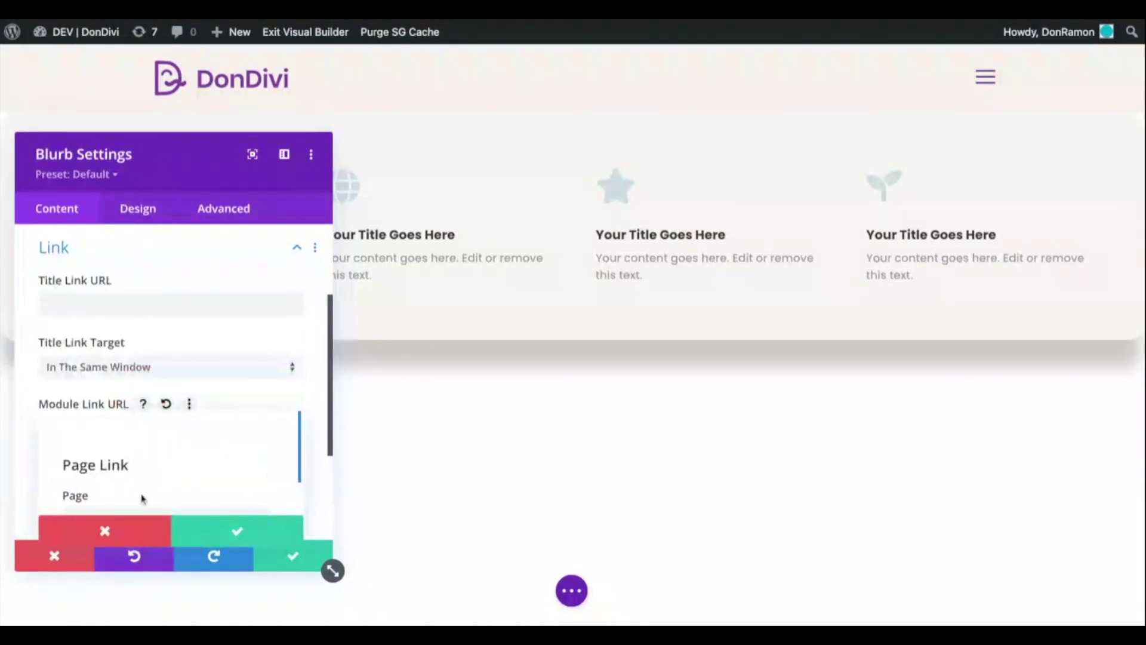
pyautogui.click(120, 530)
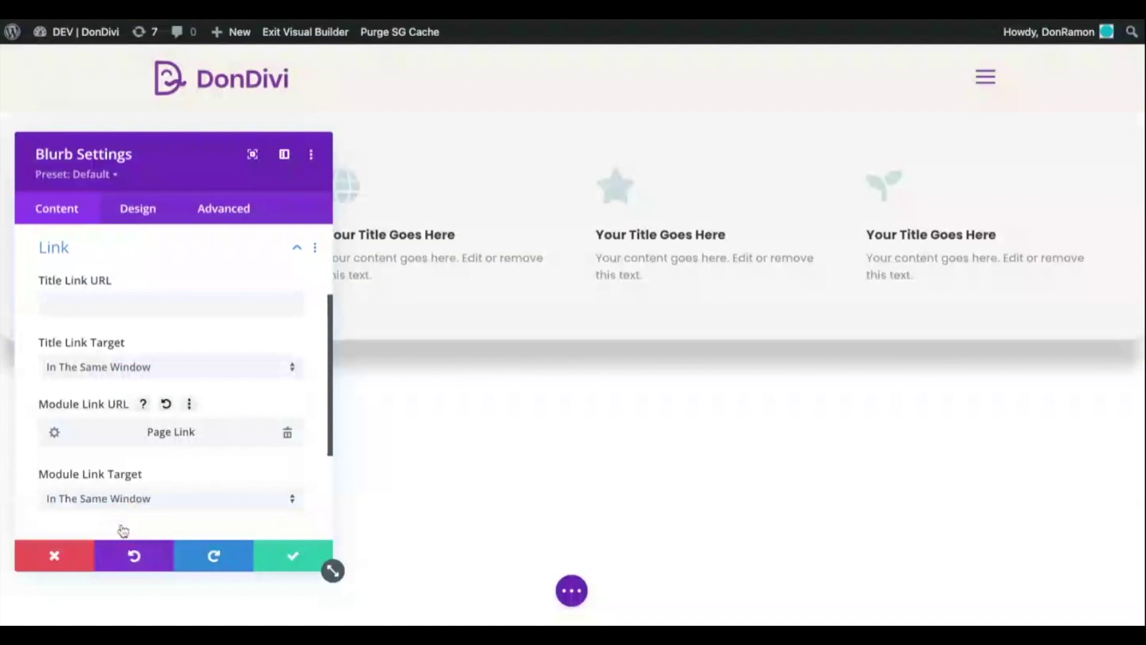
pyautogui.click(75, 554)
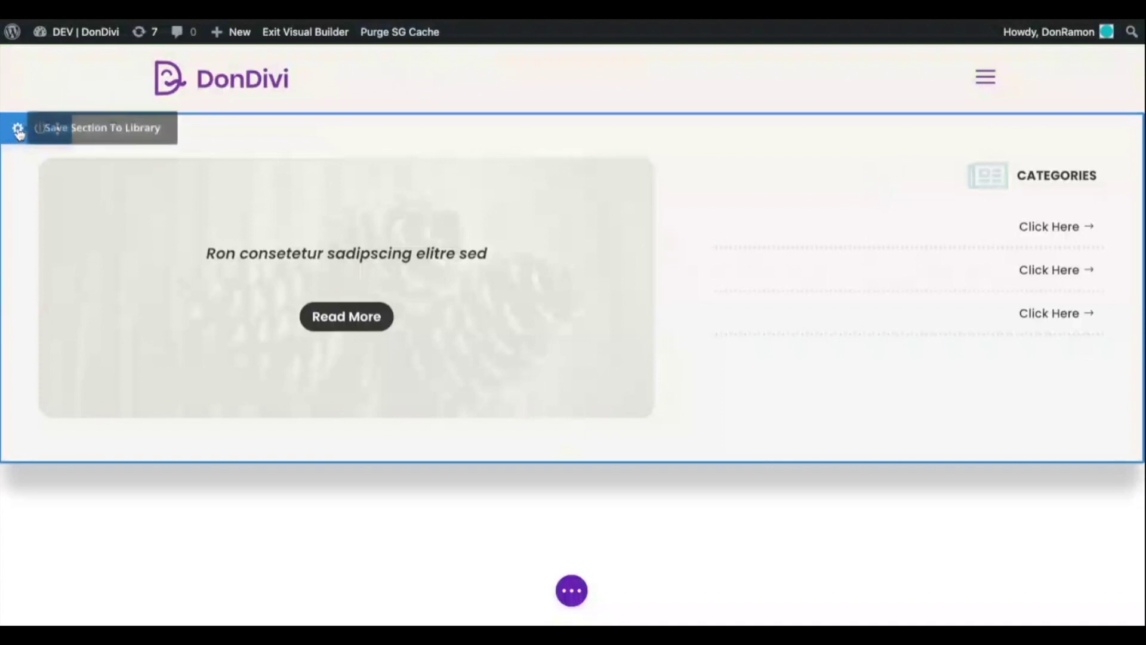
# Review the post slider's content, design and custom CSS settings, and close them without saving
pyautogui.click(317, 195)
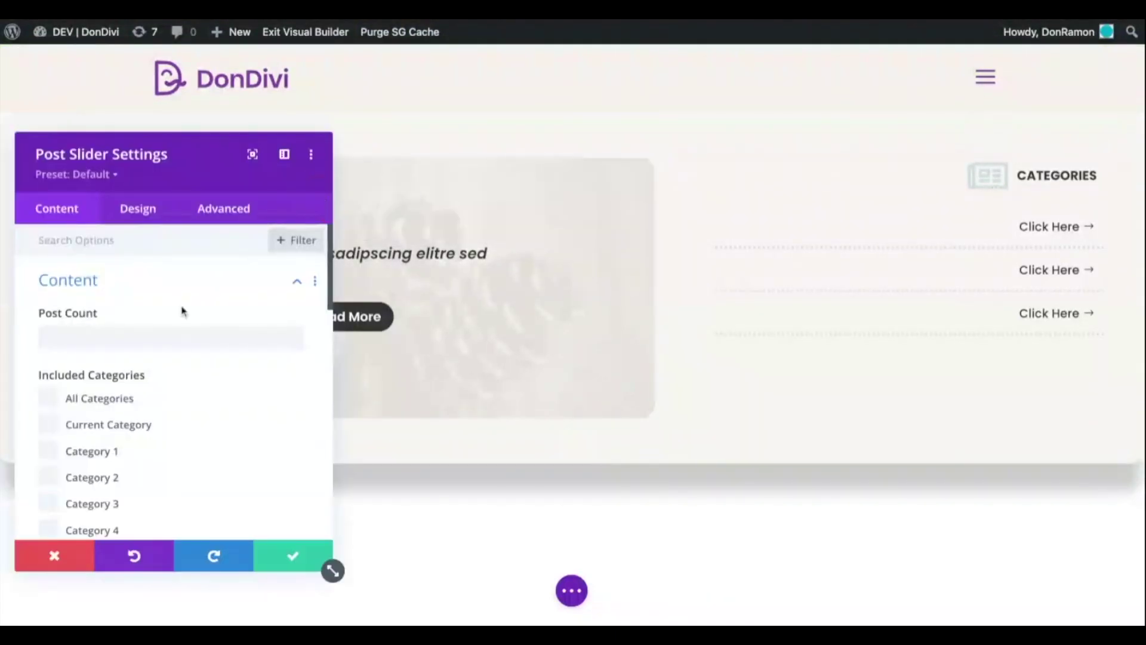
pyautogui.click(139, 210)
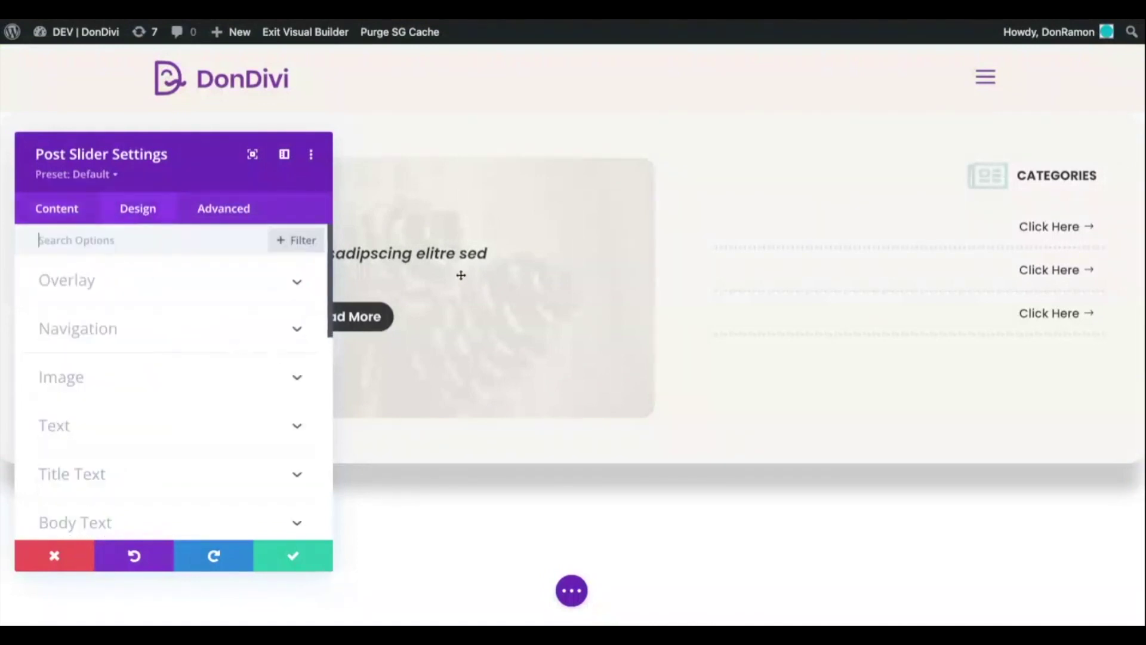
pyautogui.click(227, 214)
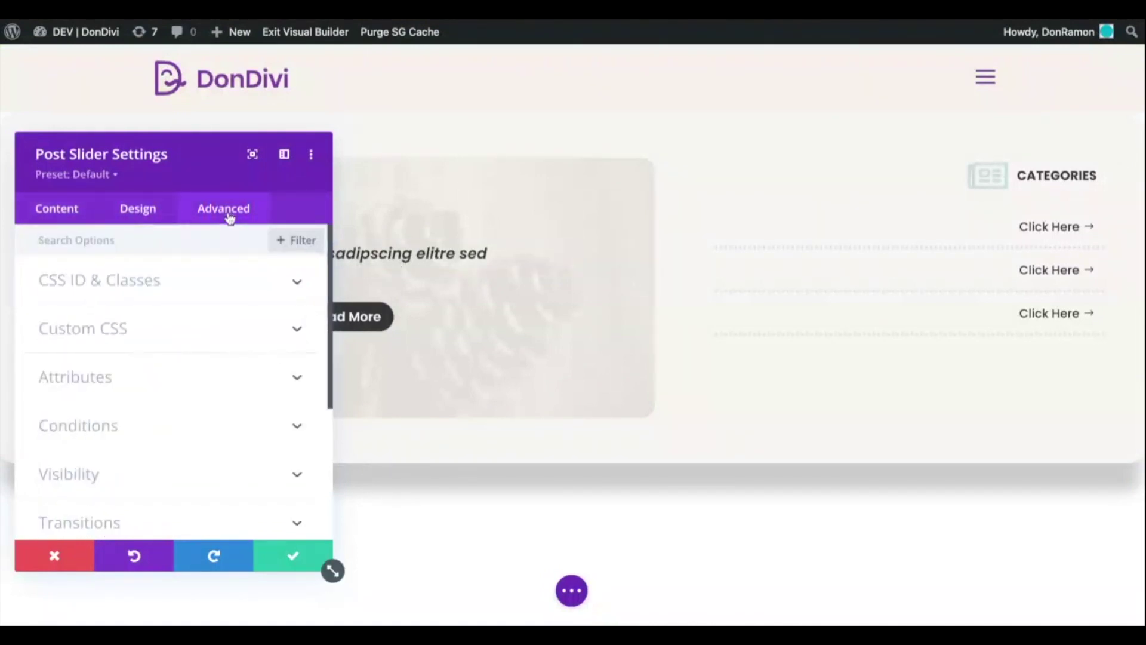
pyautogui.click(203, 325)
pyautogui.scroll(-6, 202, 325)
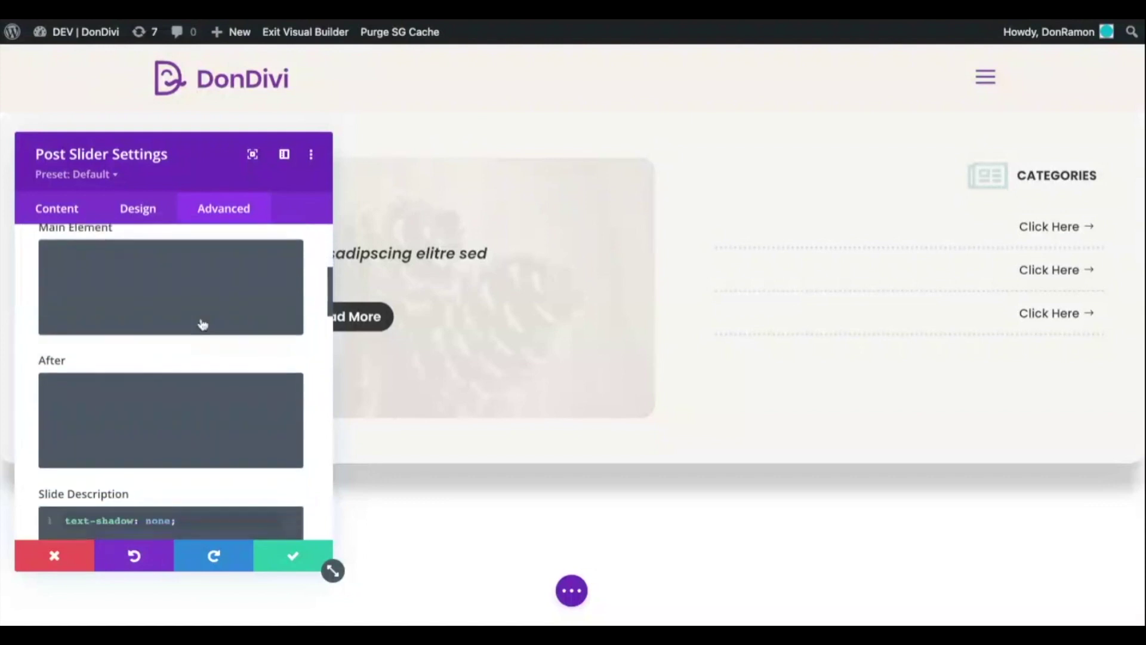
pyautogui.scroll(-5, 158, 390)
pyautogui.click(56, 555)
# Review the design options of the first Click Here button under Categories, and close its settings unchanged
pyautogui.moveTo(1057, 169)
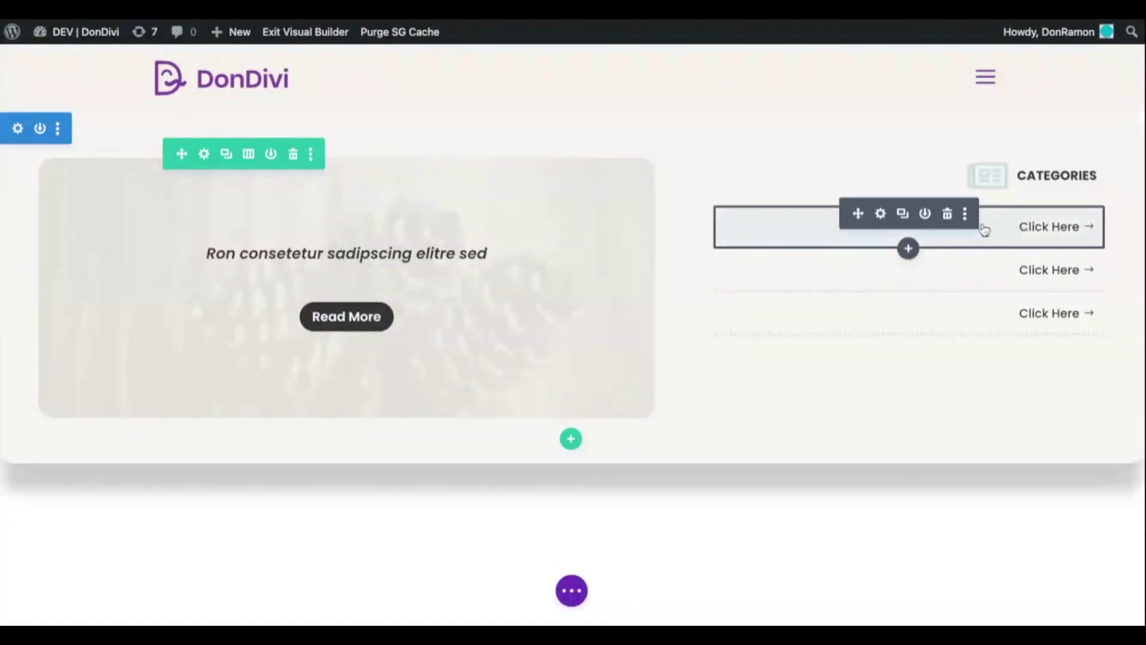
pyautogui.click(880, 216)
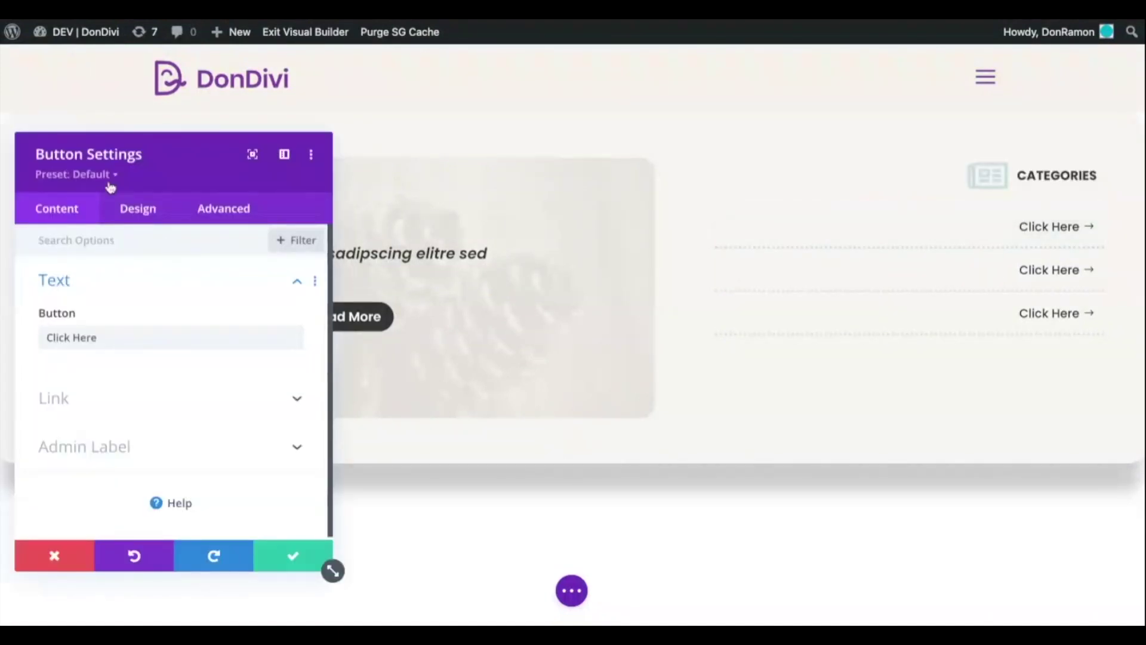
pyautogui.click(137, 210)
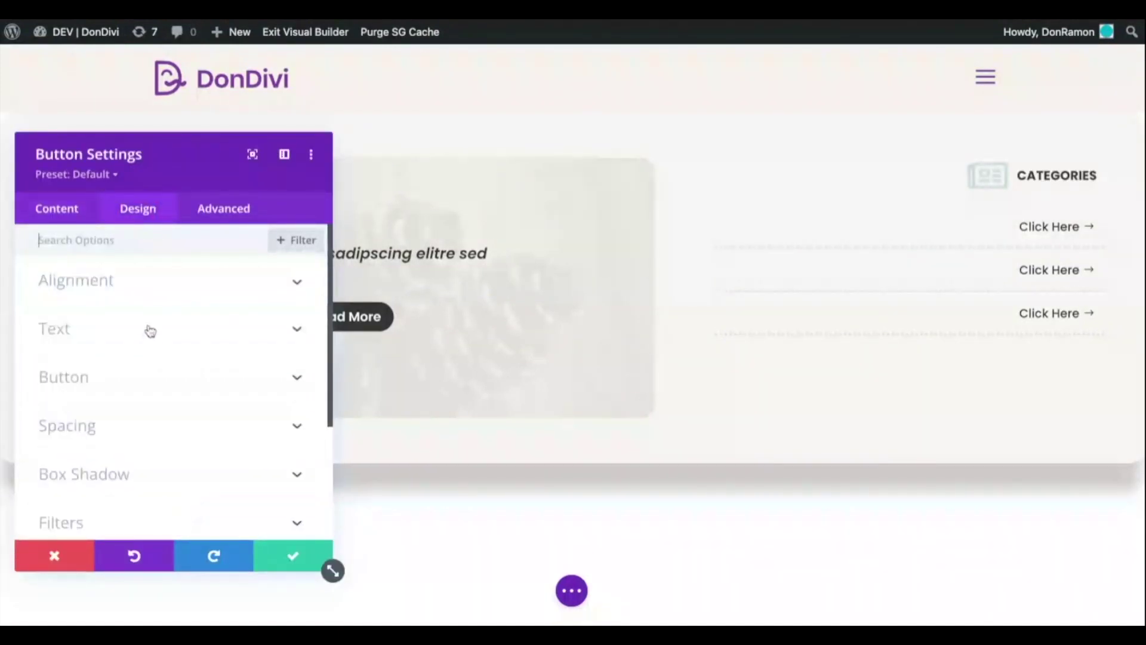
pyautogui.scroll(-3, 150, 331)
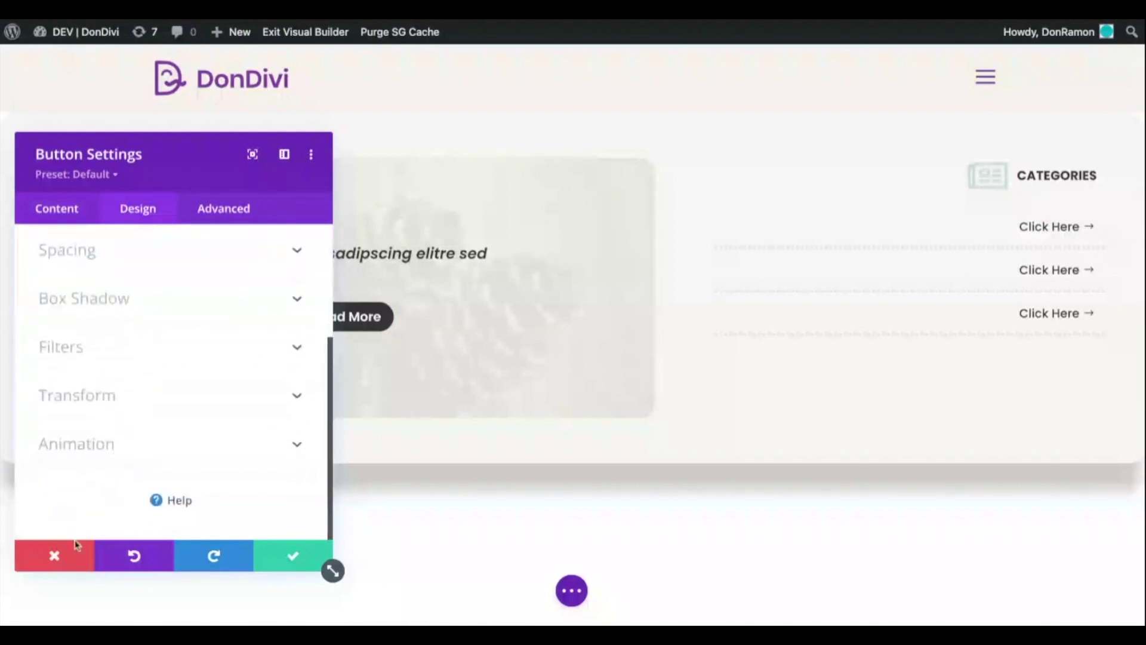
pyautogui.click(54, 555)
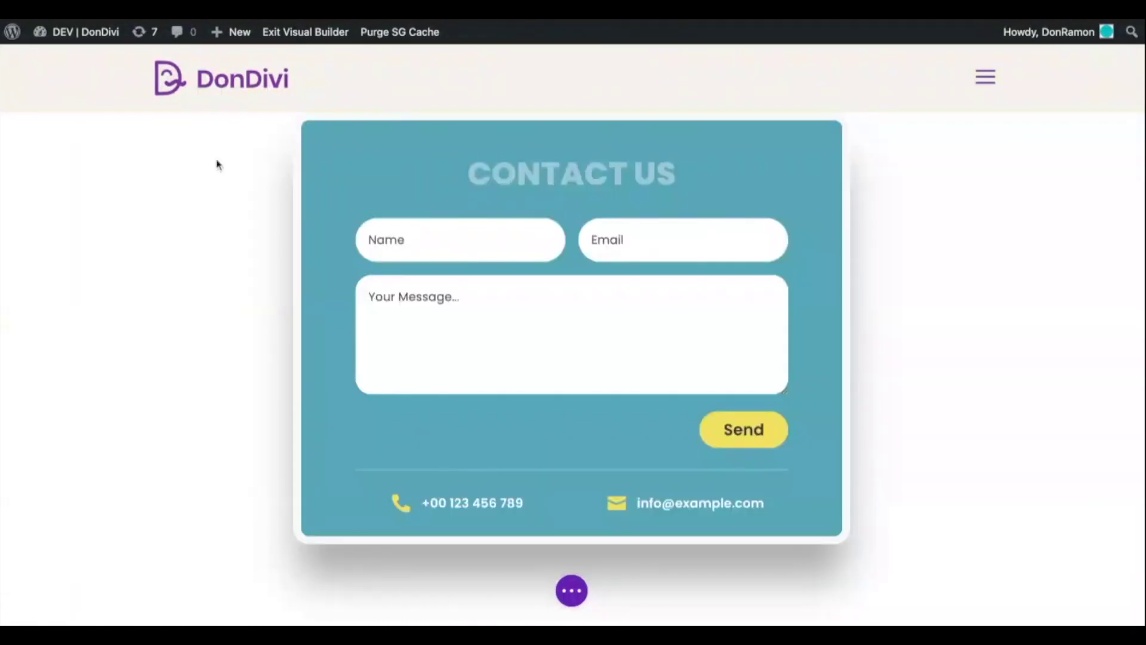
# Review the Contact Us section's background and sizing options, and close its settings without saving
pyautogui.click(321, 136)
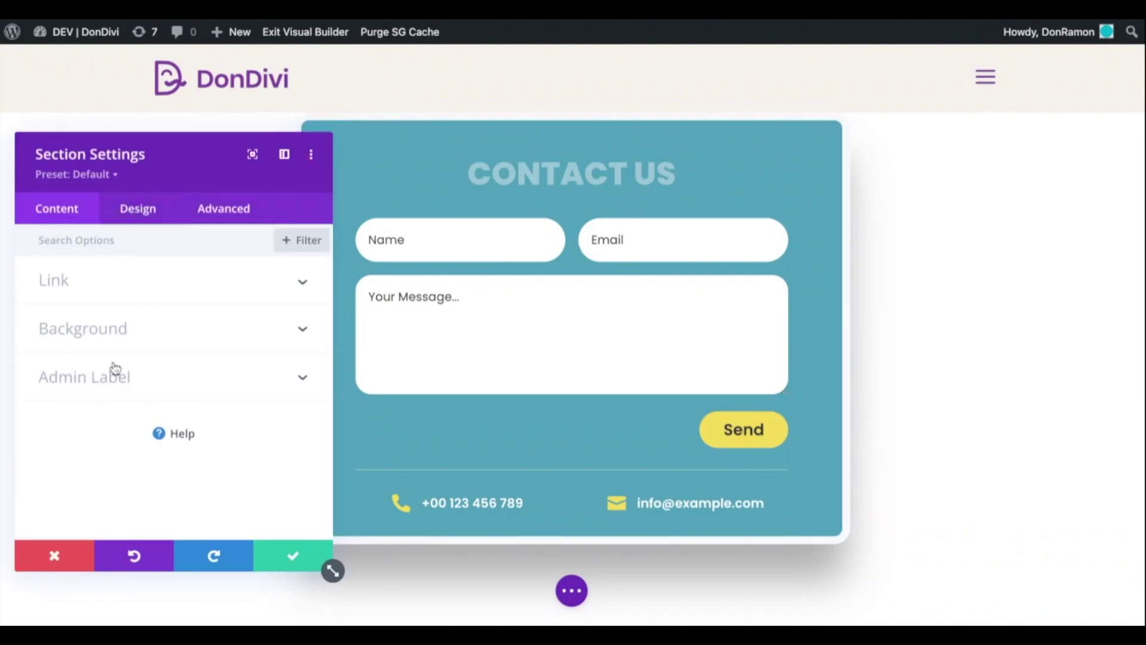
pyautogui.click(115, 344)
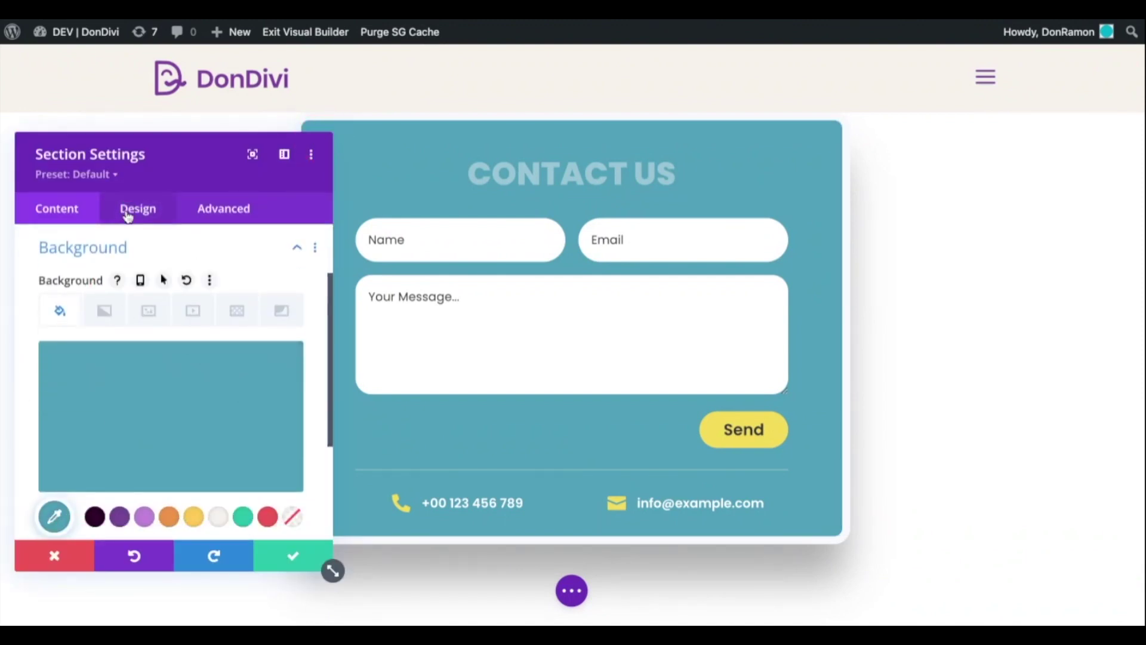
pyautogui.click(136, 209)
pyautogui.click(122, 380)
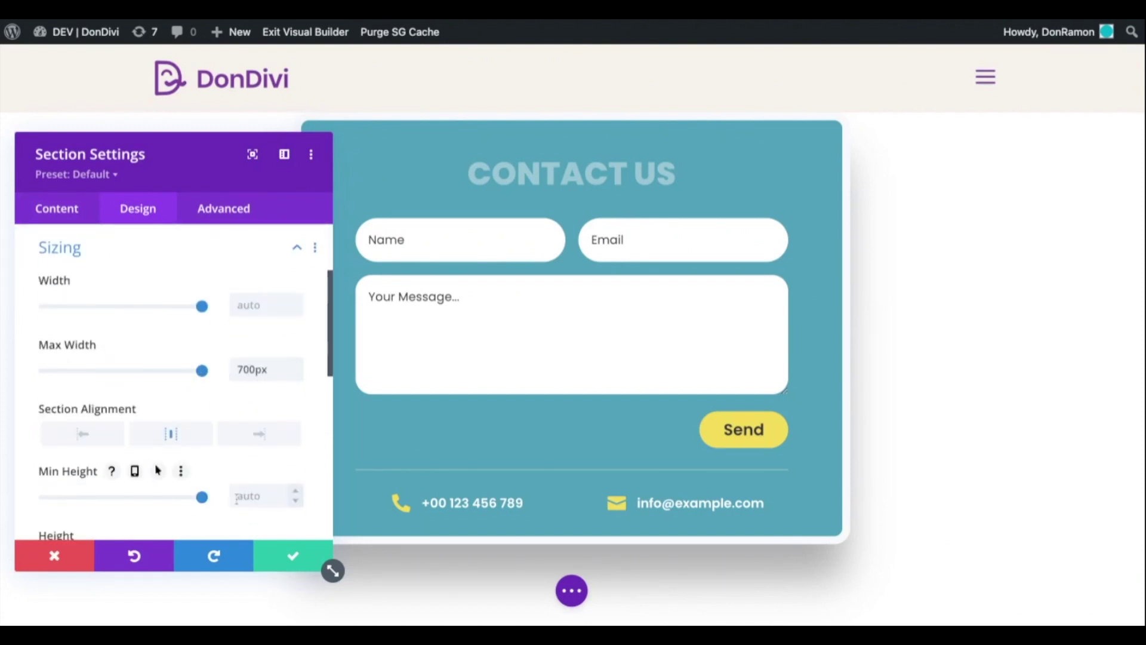
pyautogui.click(75, 558)
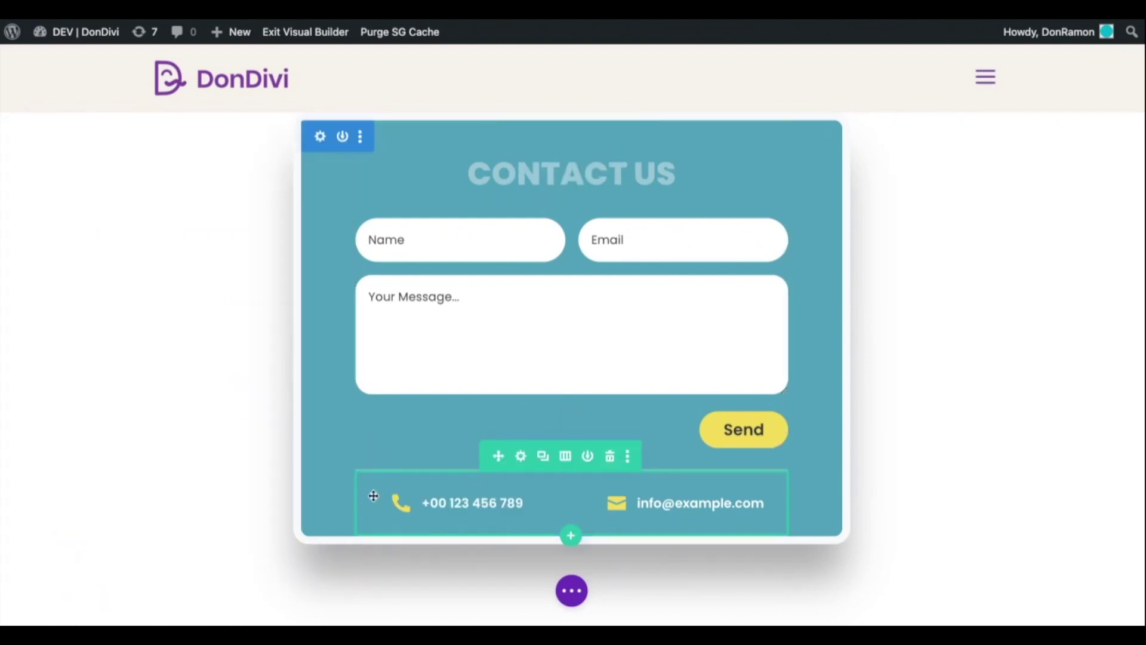
# Inspect the settings of the row below the contact form and the Module Link URLs of its phone and email blurbs, leaving everything unchanged
pyautogui.click(520, 456)
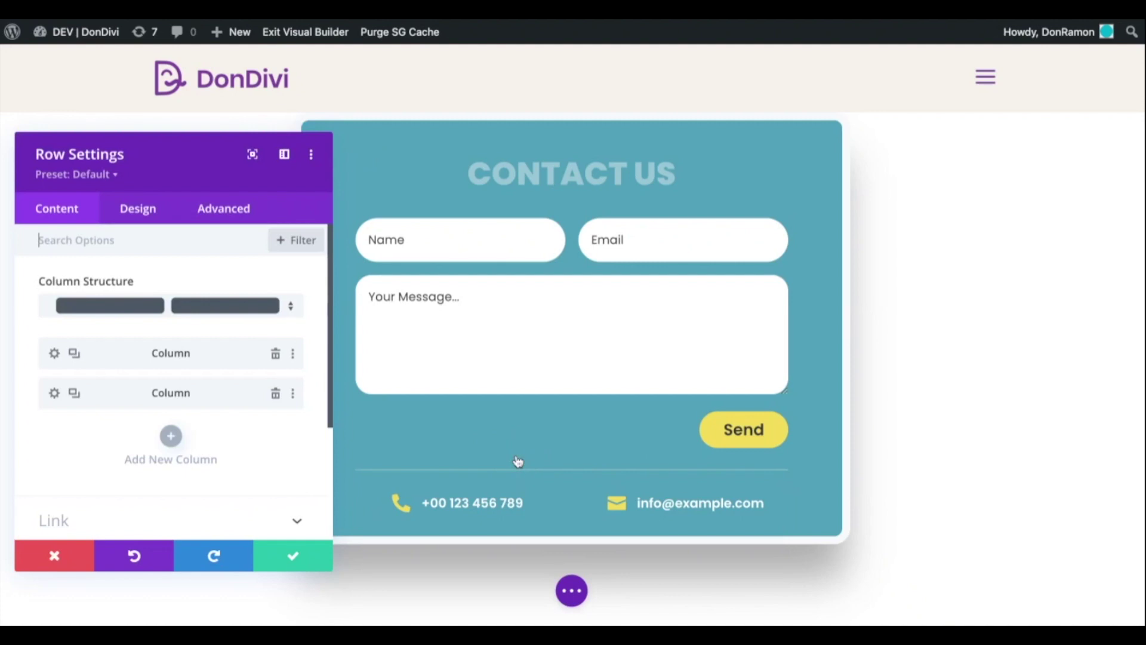
pyautogui.click(69, 552)
pyautogui.click(428, 502)
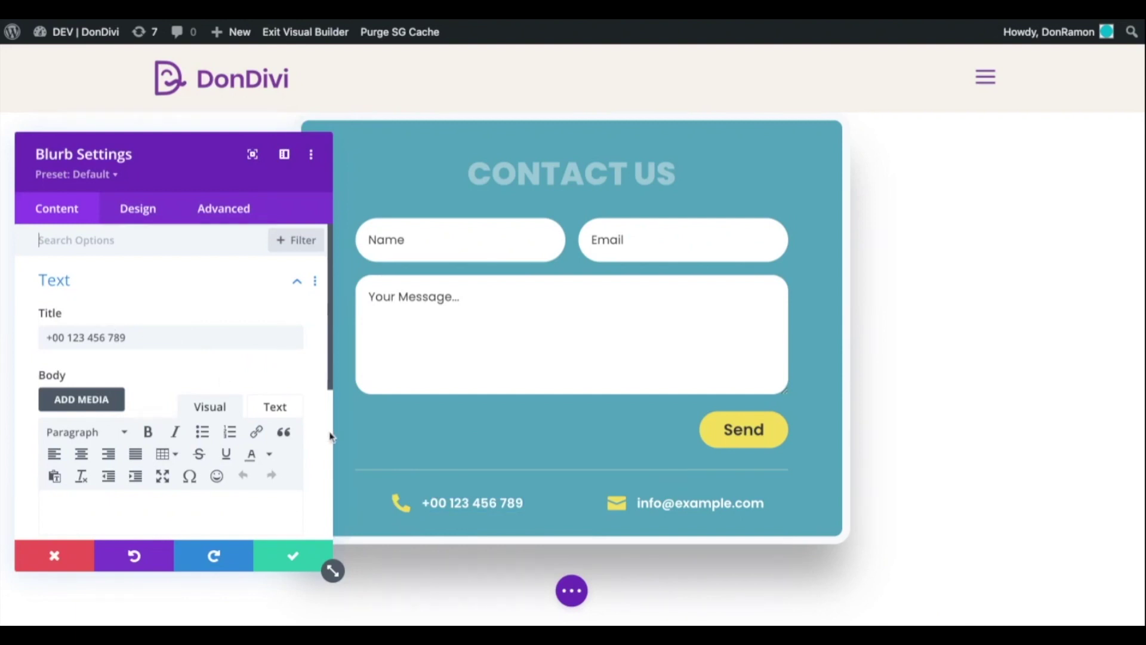
pyautogui.scroll(-5, 311, 439)
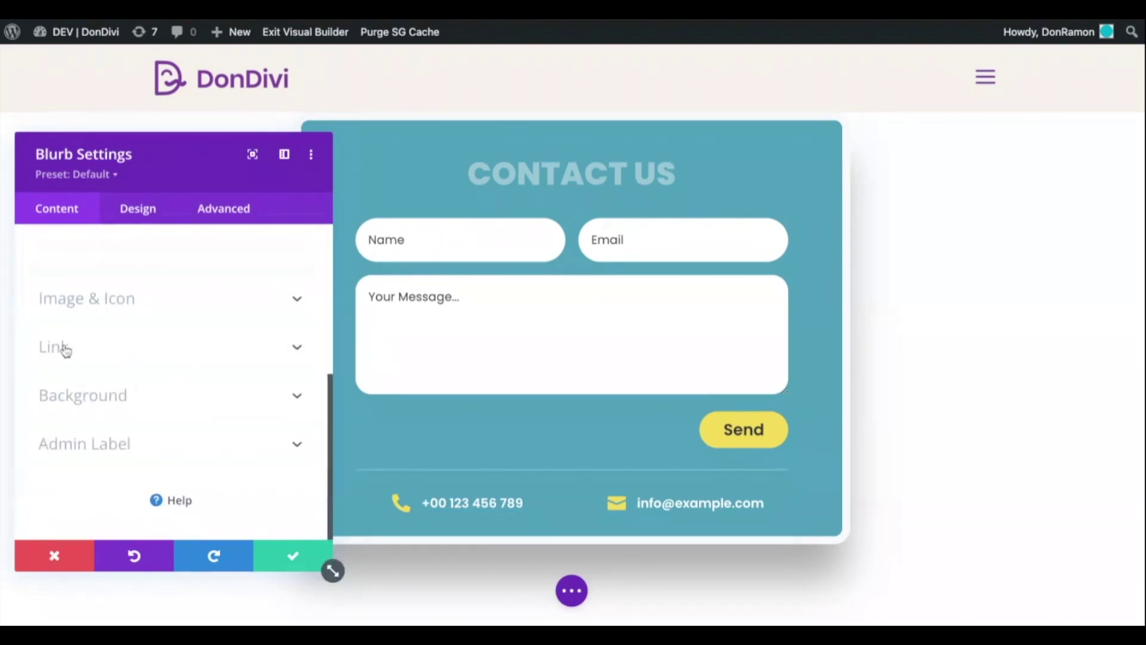
pyautogui.click(94, 355)
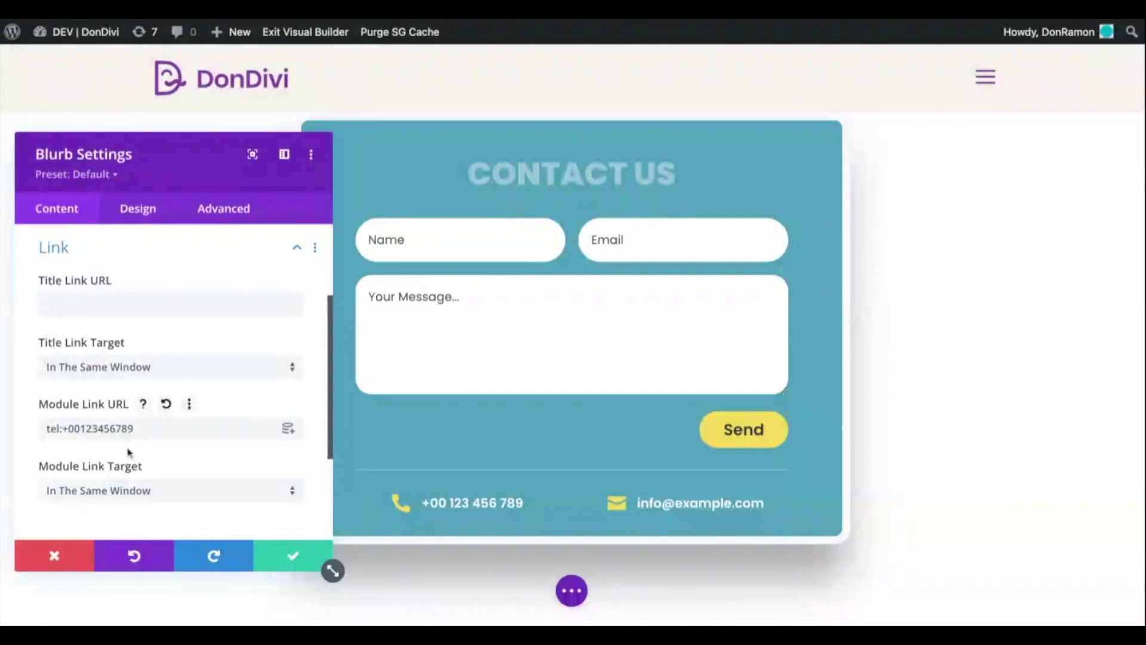
pyautogui.click(615, 501)
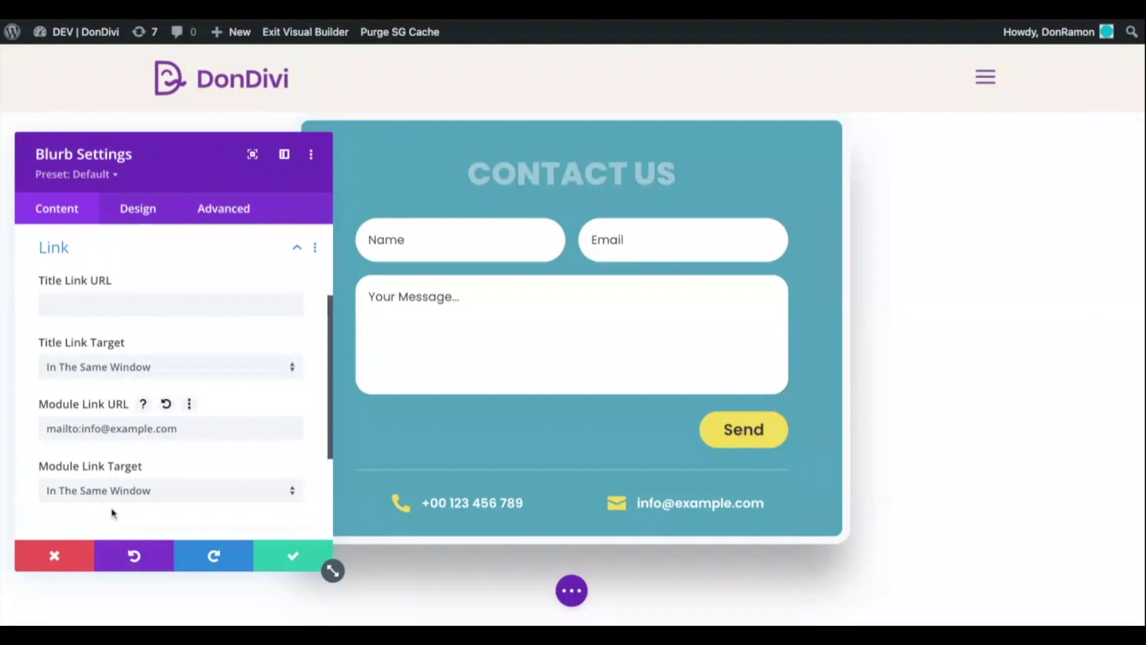
pyautogui.click(66, 553)
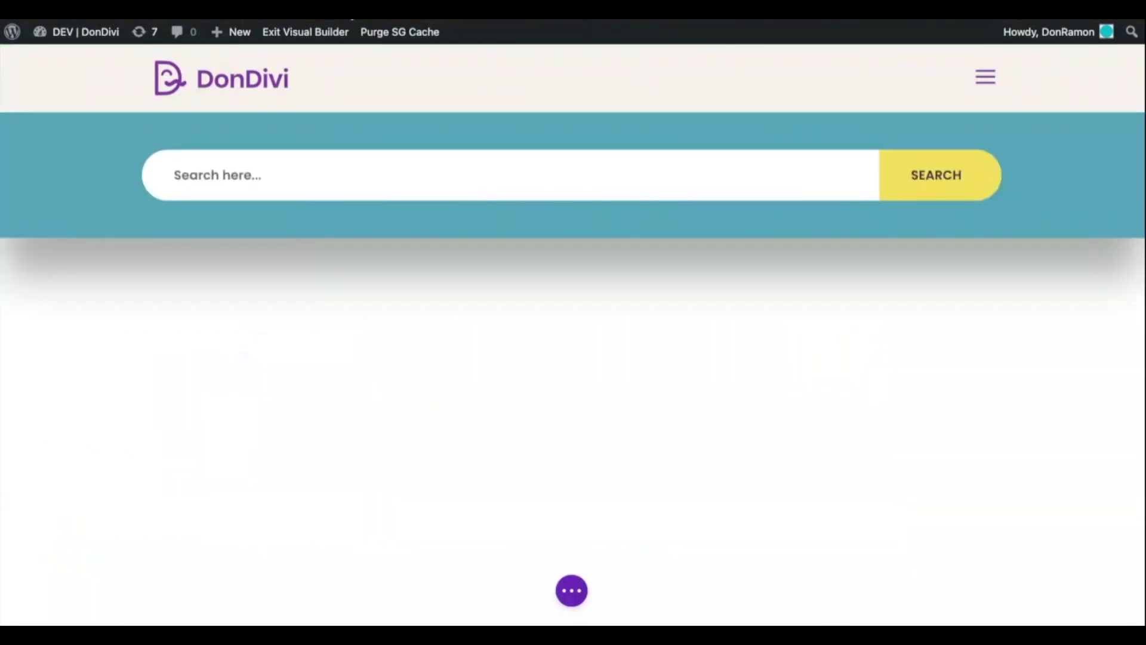
# Look through the search layout's section background and search module content settings, discarding any changes
pyautogui.click(15, 126)
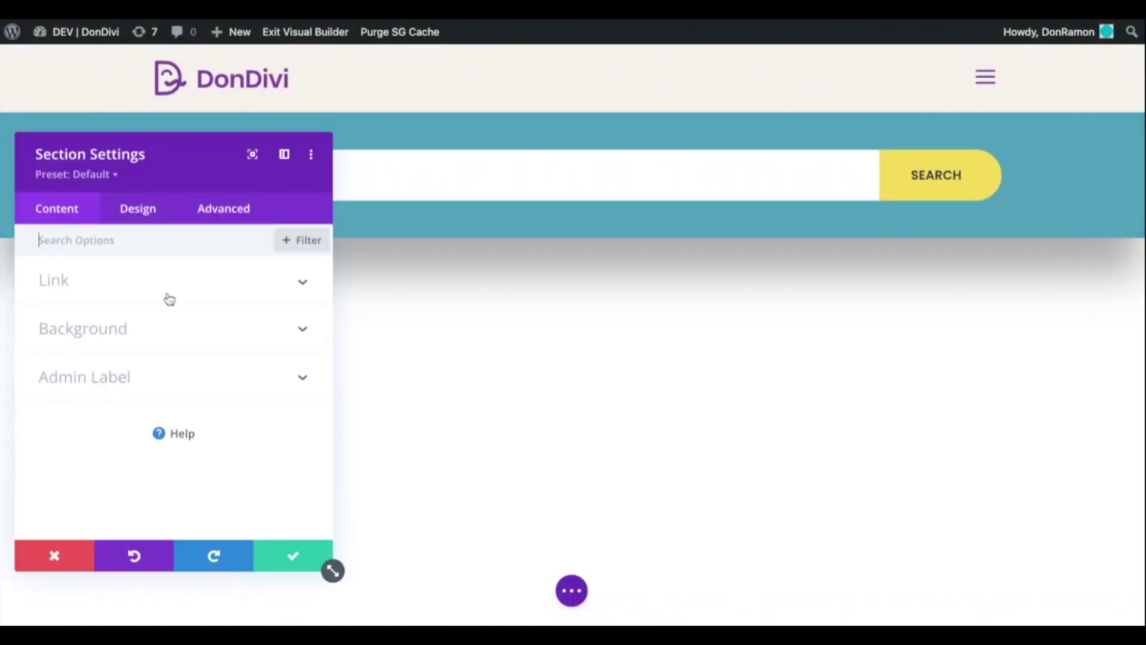
pyautogui.click(90, 334)
pyautogui.click(52, 554)
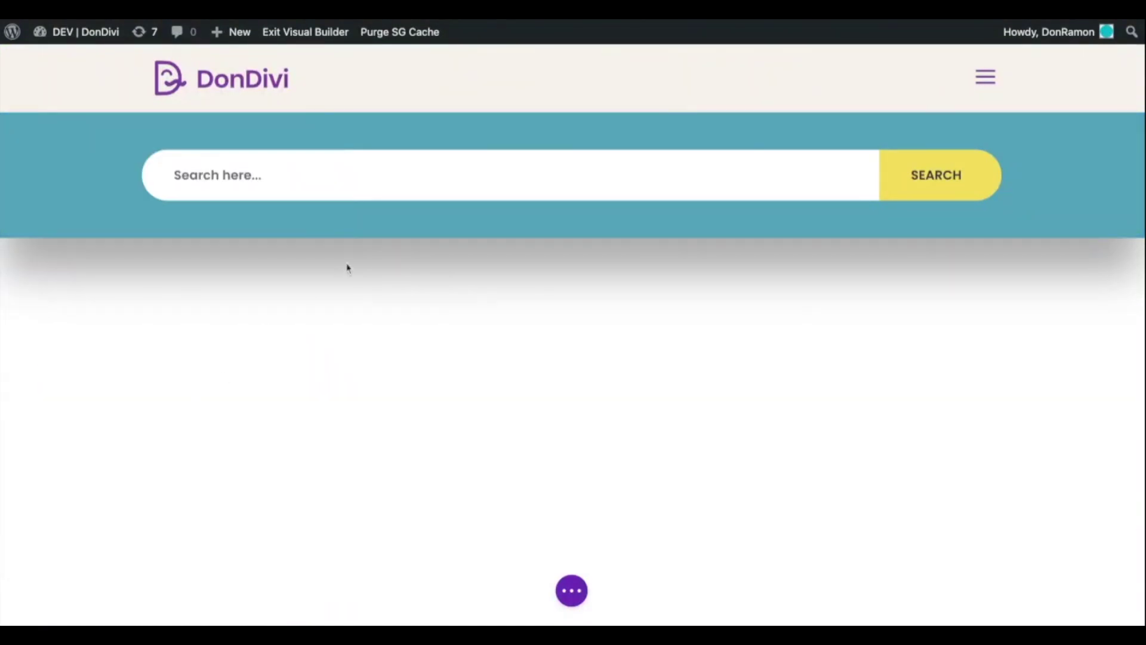
pyautogui.moveTo(373, 179)
pyautogui.click(543, 159)
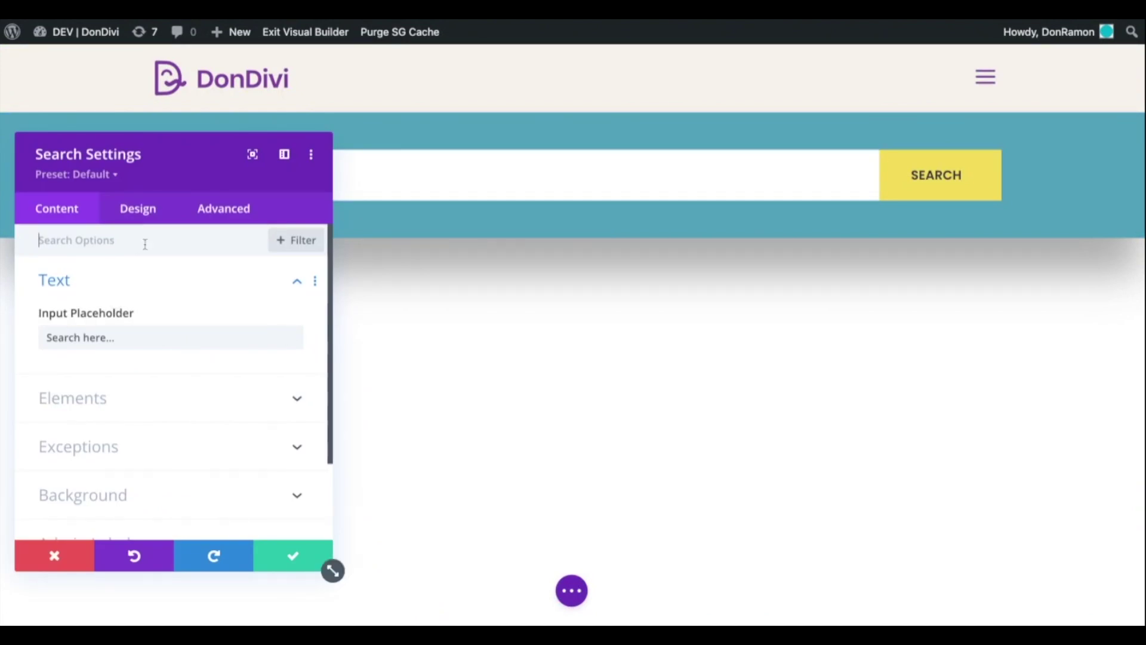
pyautogui.click(64, 554)
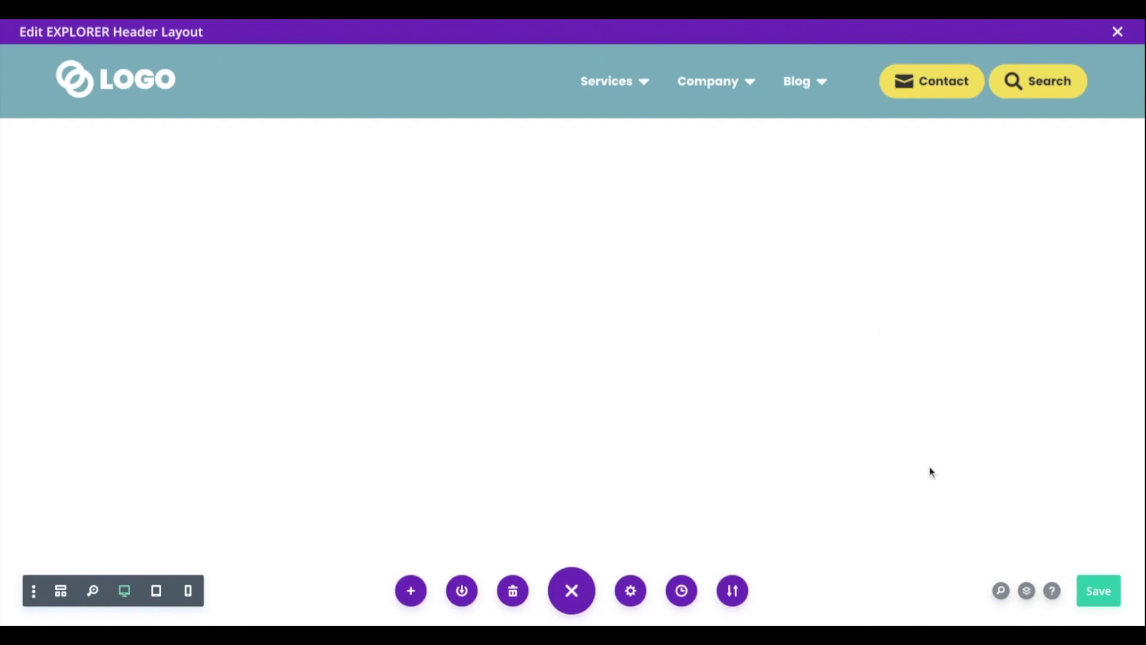
# Save the EXPLORER header layout, exit its editor and save the Theme Builder changes
pyautogui.click(1098, 591)
pyautogui.click(1118, 32)
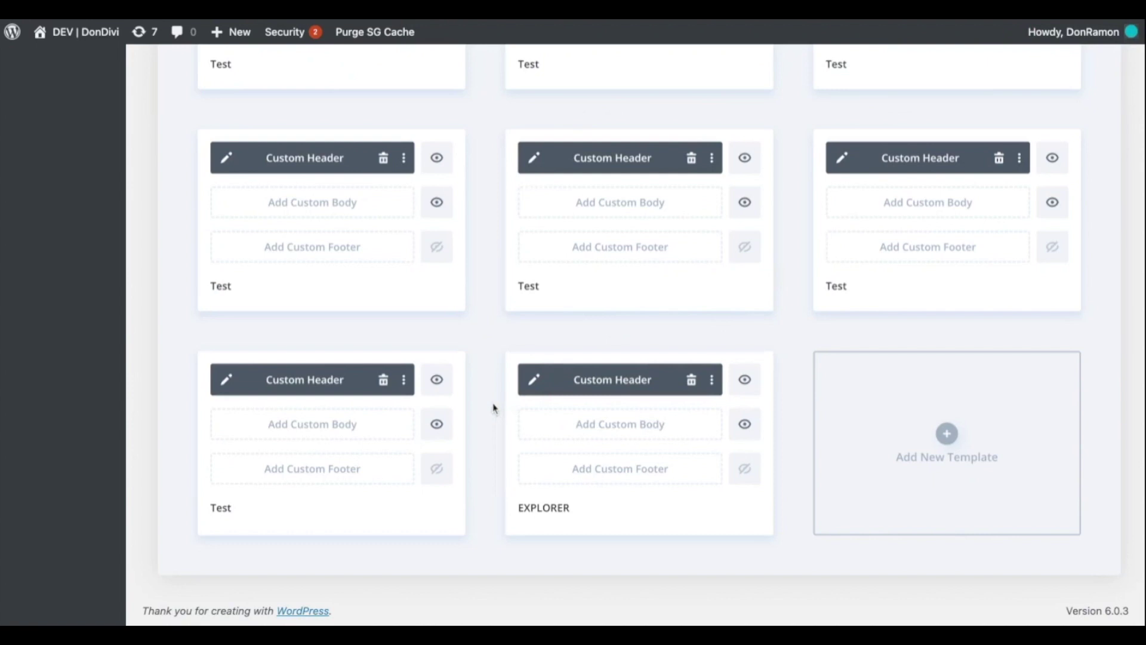
pyautogui.scroll(20, 493, 409)
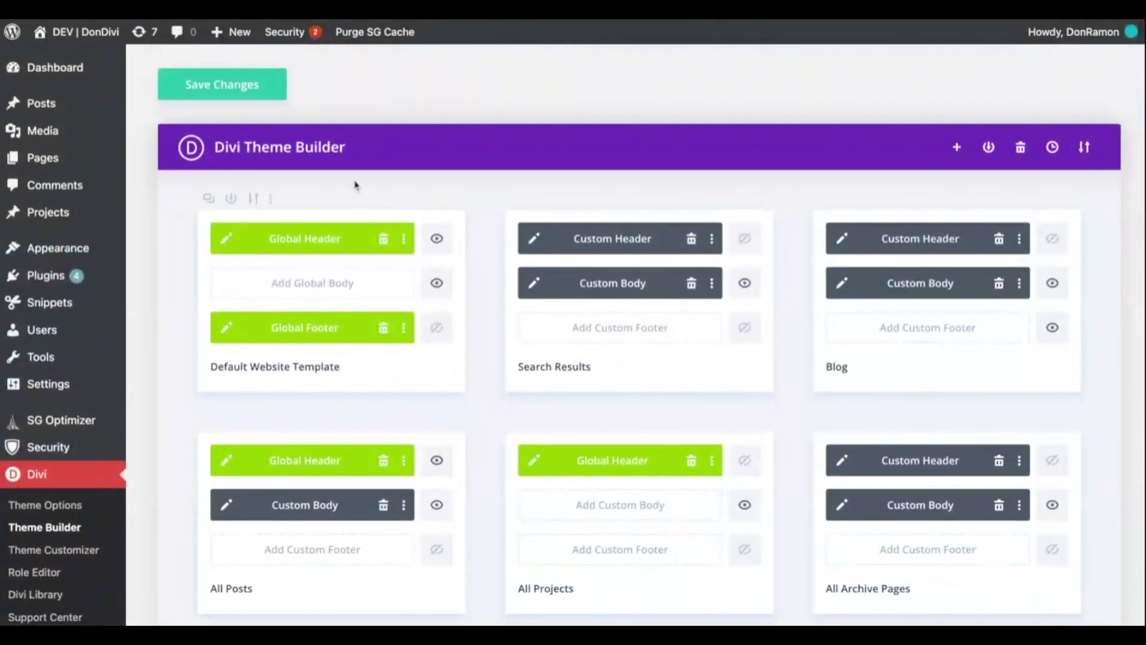
pyautogui.click(268, 90)
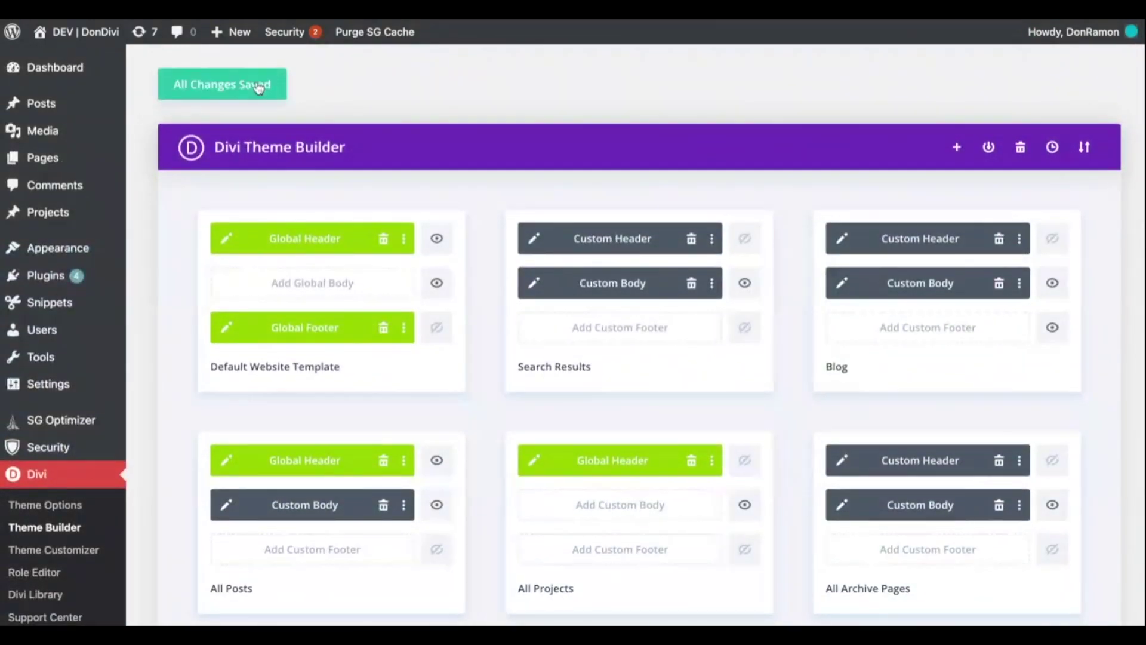
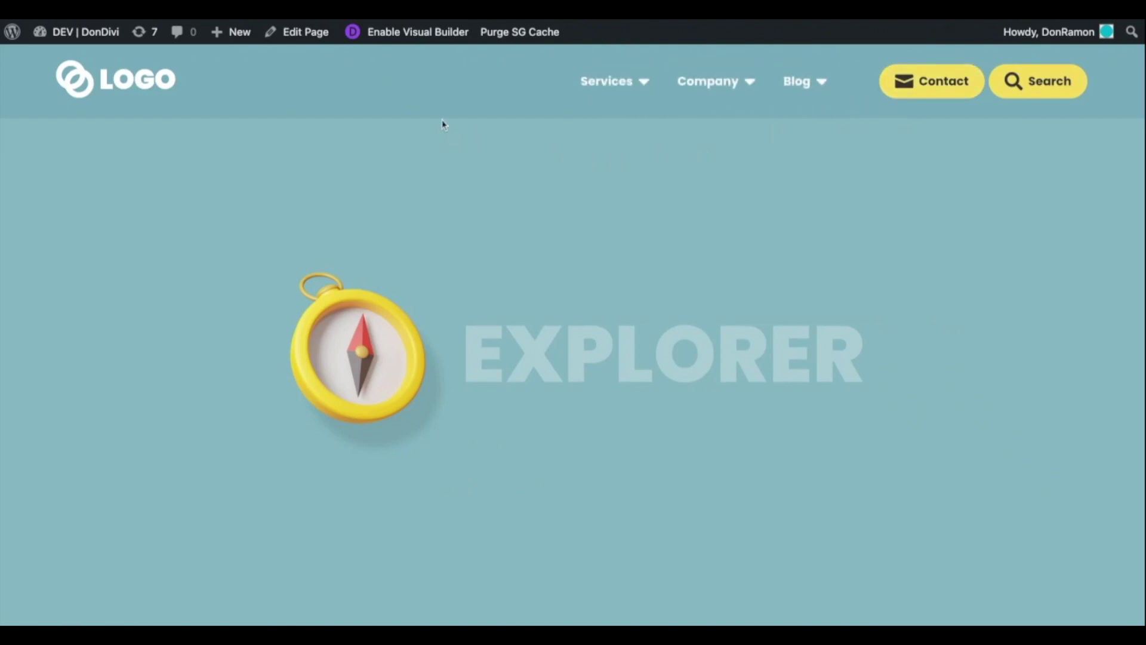
# Enable the Visual Builder on the EXPLORER page and open the DiviMenus Flex module settings in the header template
pyautogui.click(384, 40)
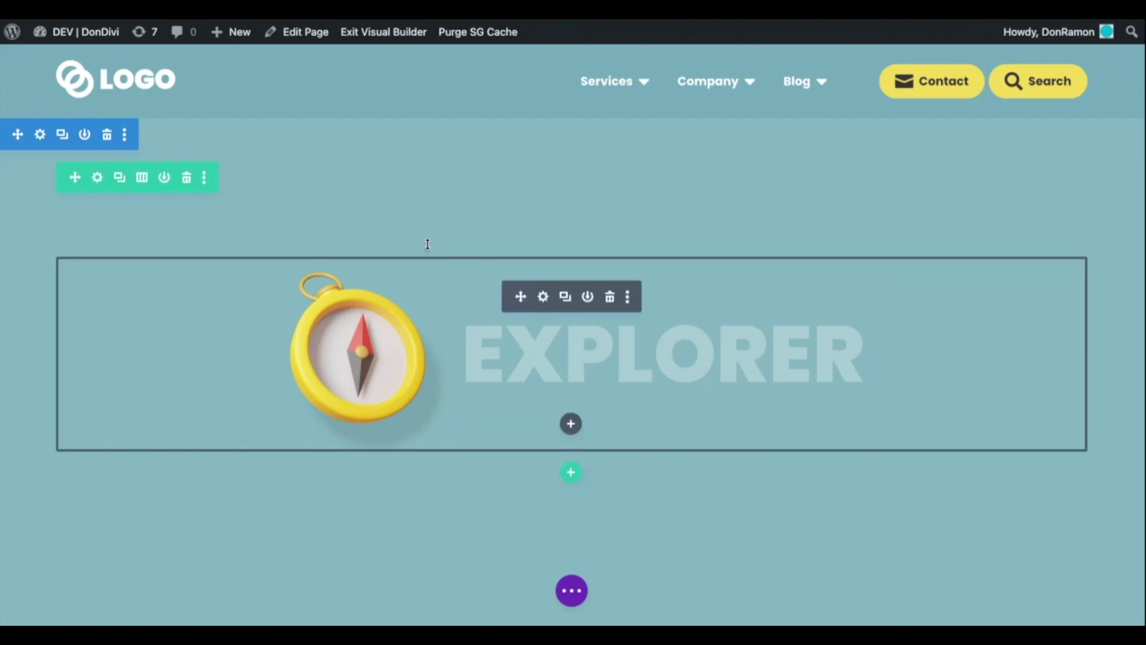
pyautogui.moveTo(459, 58)
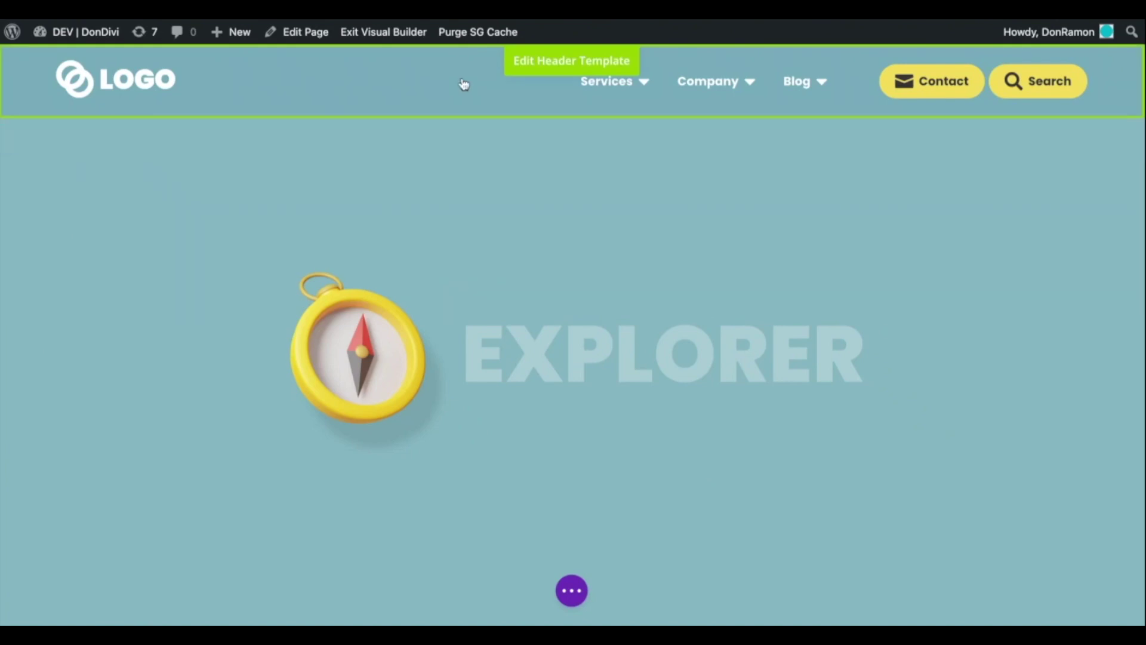
pyautogui.click(525, 66)
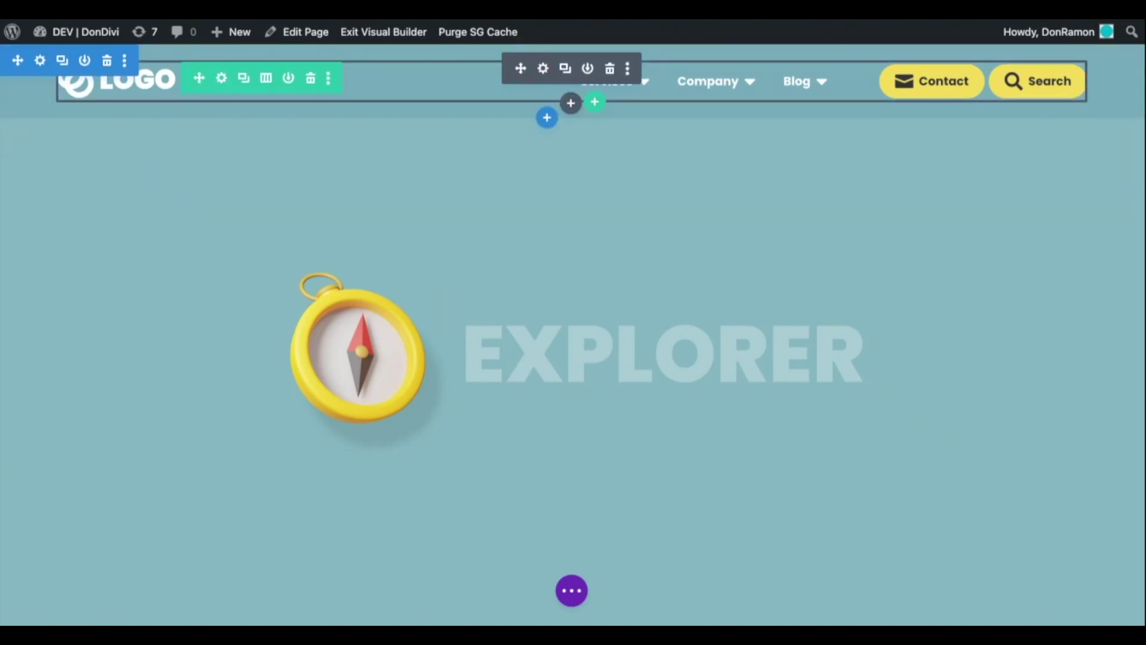
pyautogui.click(542, 70)
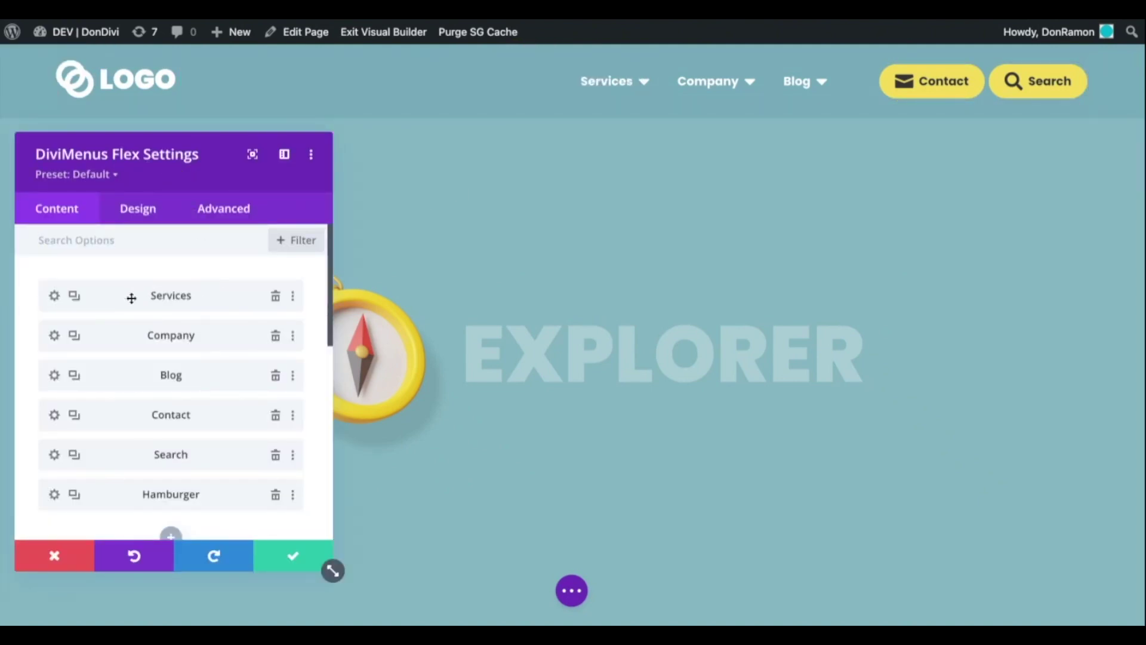
# Set the Services menu item's Link Type to Sub
pyautogui.click(55, 297)
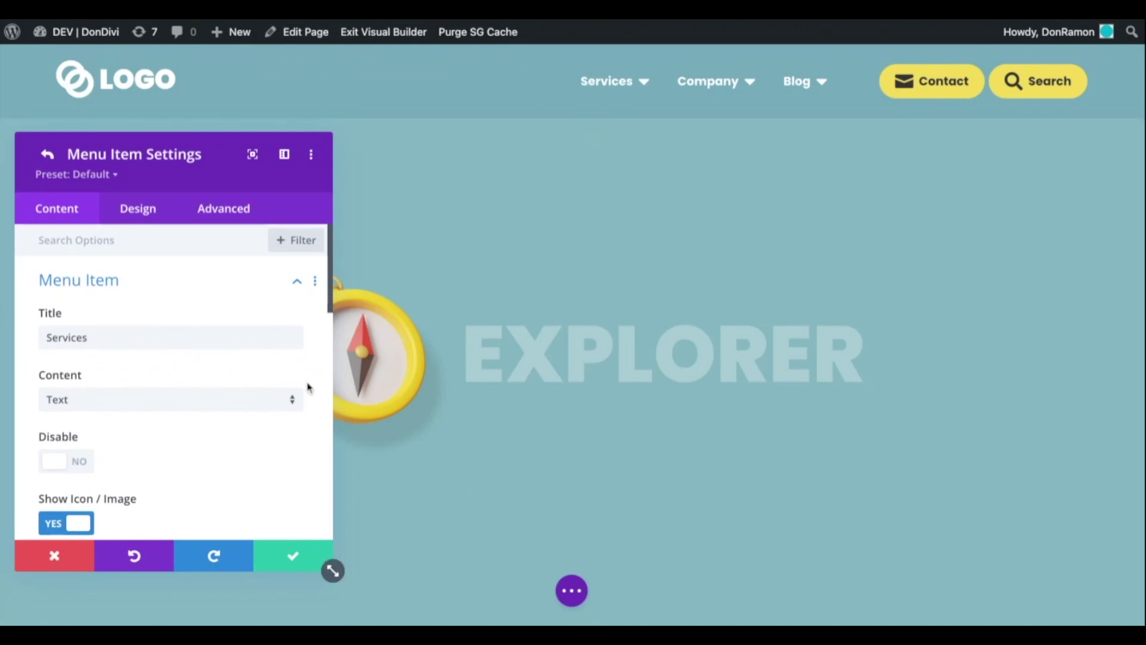
pyautogui.scroll(-10, 308, 386)
pyautogui.click(90, 443)
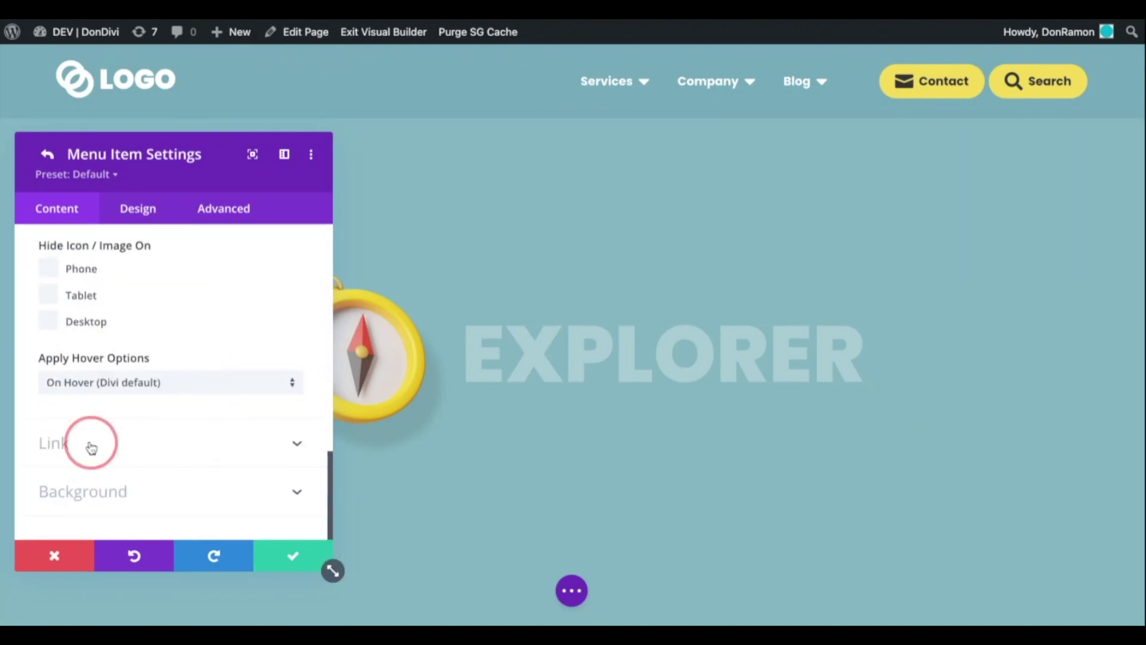
pyautogui.scroll(-2, 265, 429)
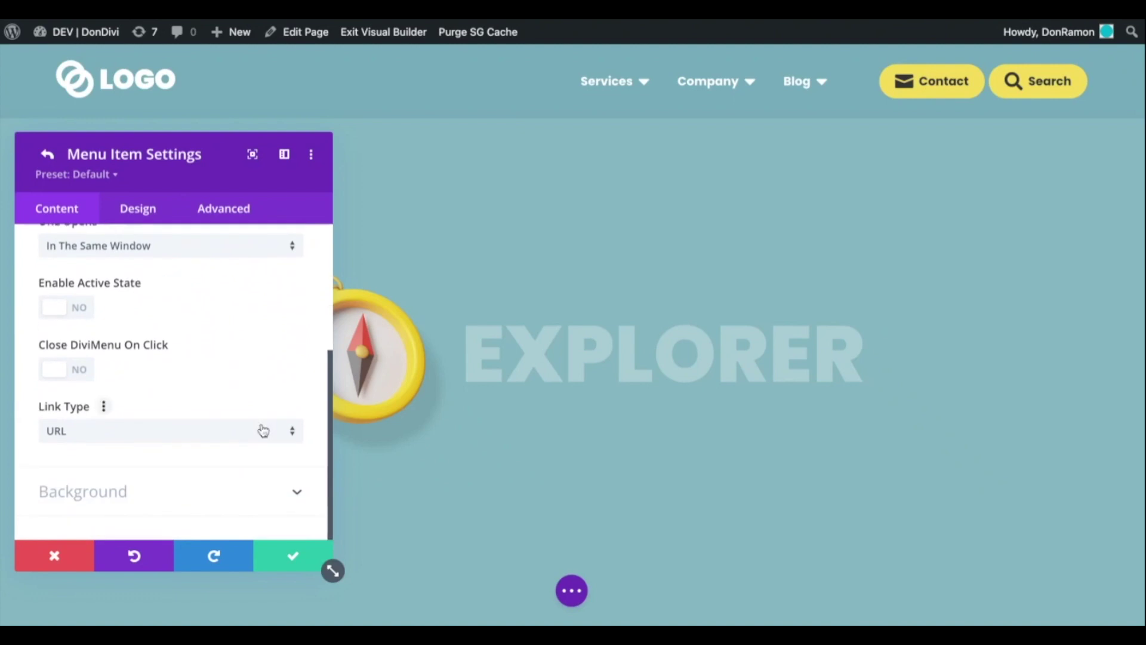
pyautogui.click(168, 435)
pyautogui.click(119, 443)
pyautogui.scroll(-3, 253, 417)
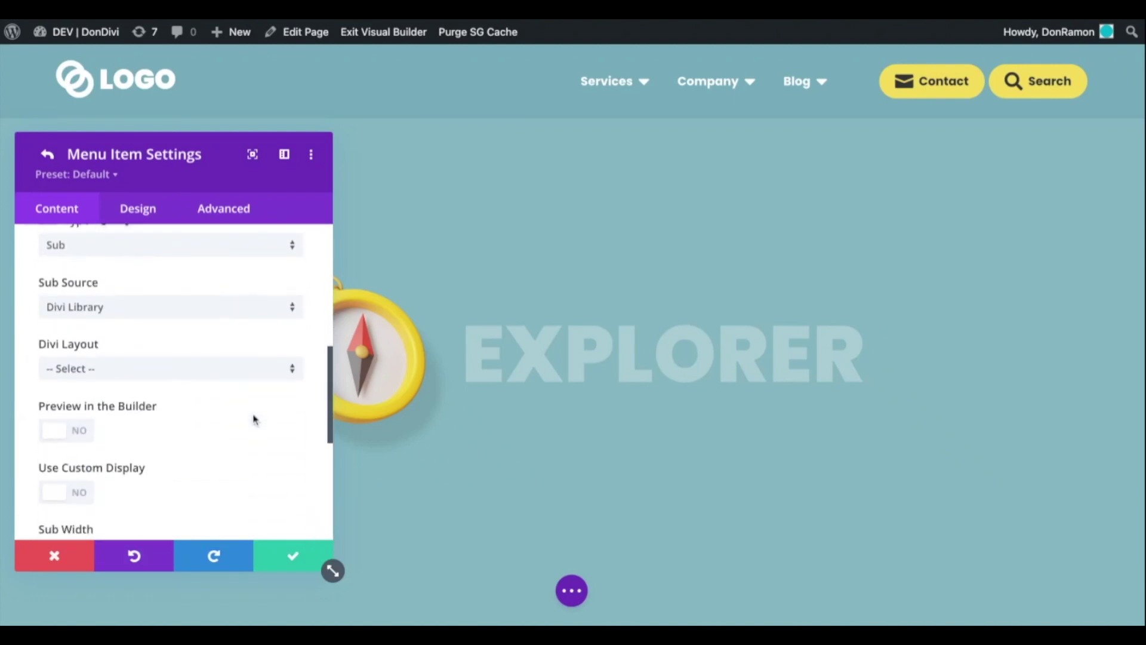
# Keep Divi Library as the Sub Source, choose EXPLORER – Services as the Divi Layout and turn on Preview in the Builder
pyautogui.click(118, 291)
pyautogui.click(133, 302)
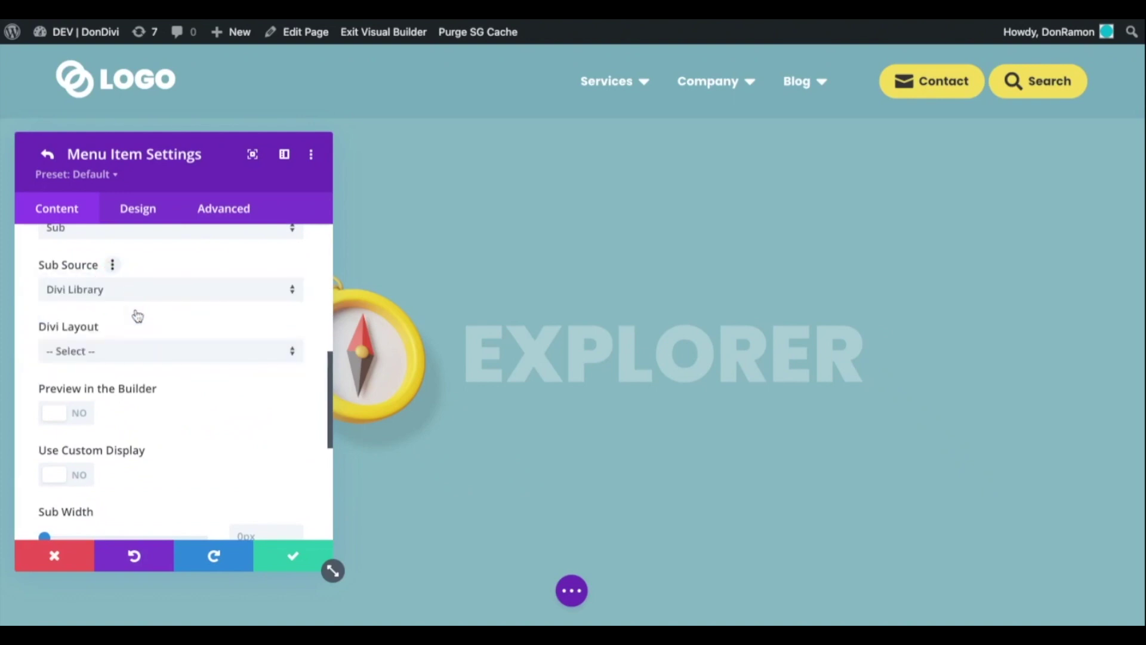
pyautogui.click(130, 352)
pyautogui.scroll(-5, 188, 379)
pyautogui.scroll(-15, 190, 380)
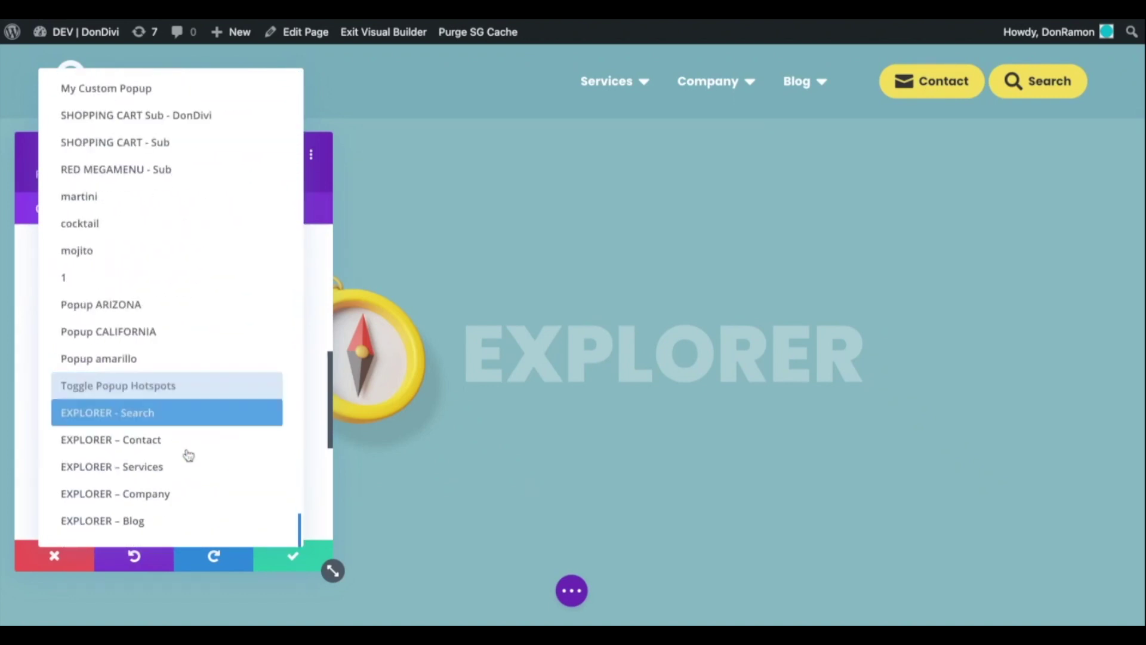
pyautogui.click(203, 468)
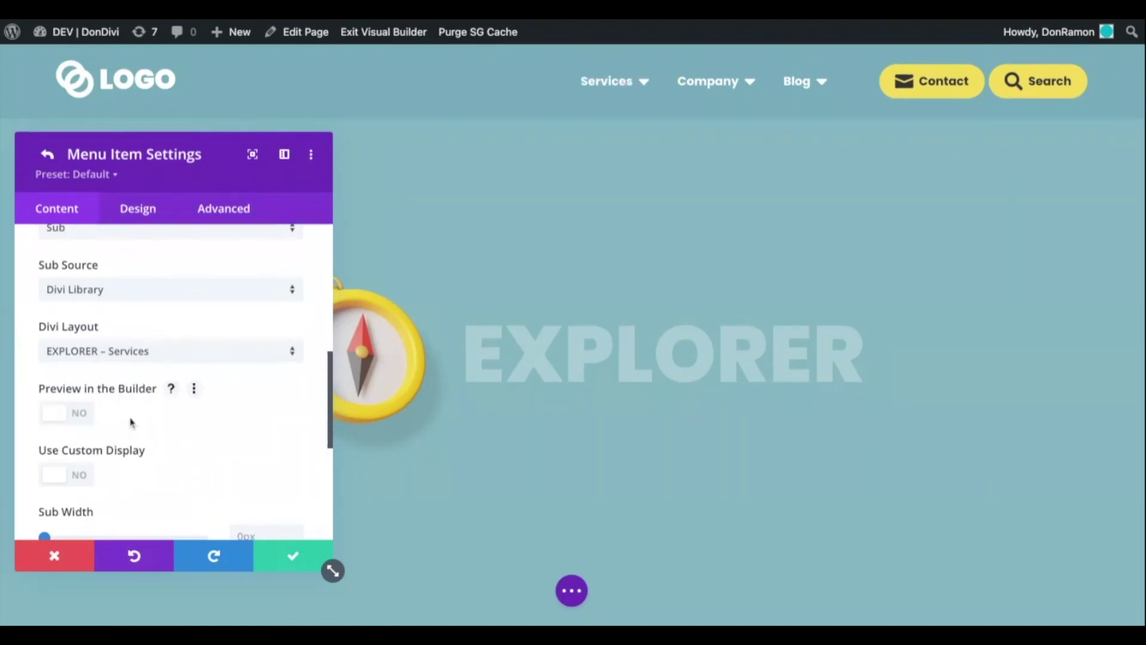
pyautogui.click(57, 415)
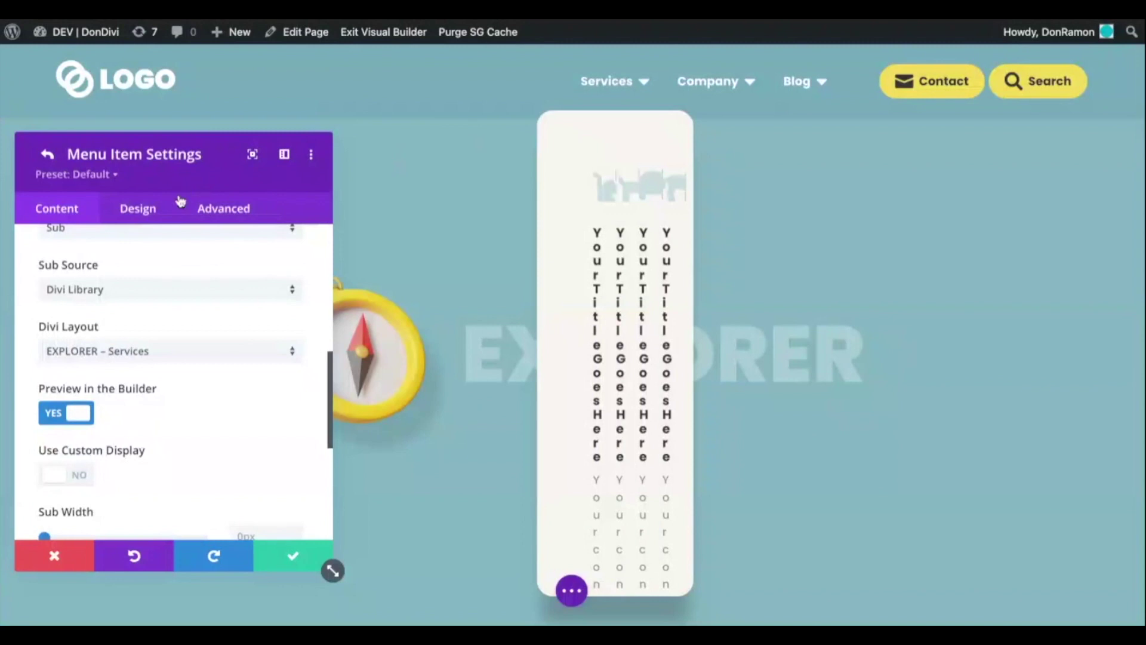
# Set the Services submenu's alignment to justified so that it spans the full width
pyautogui.click(154, 212)
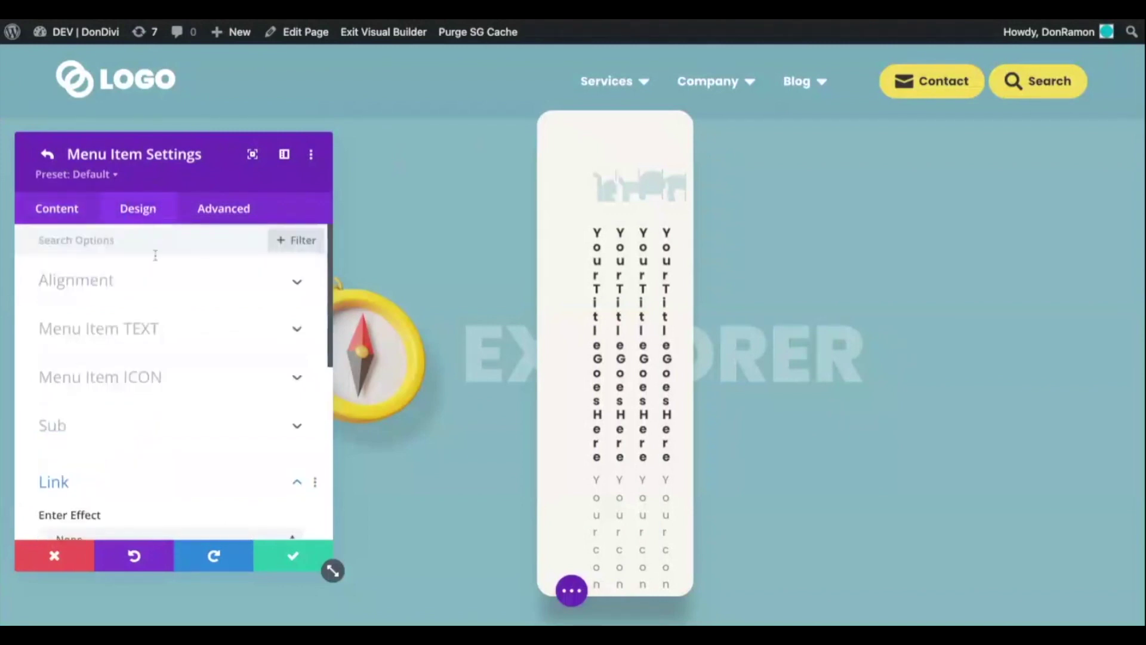
pyautogui.click(113, 425)
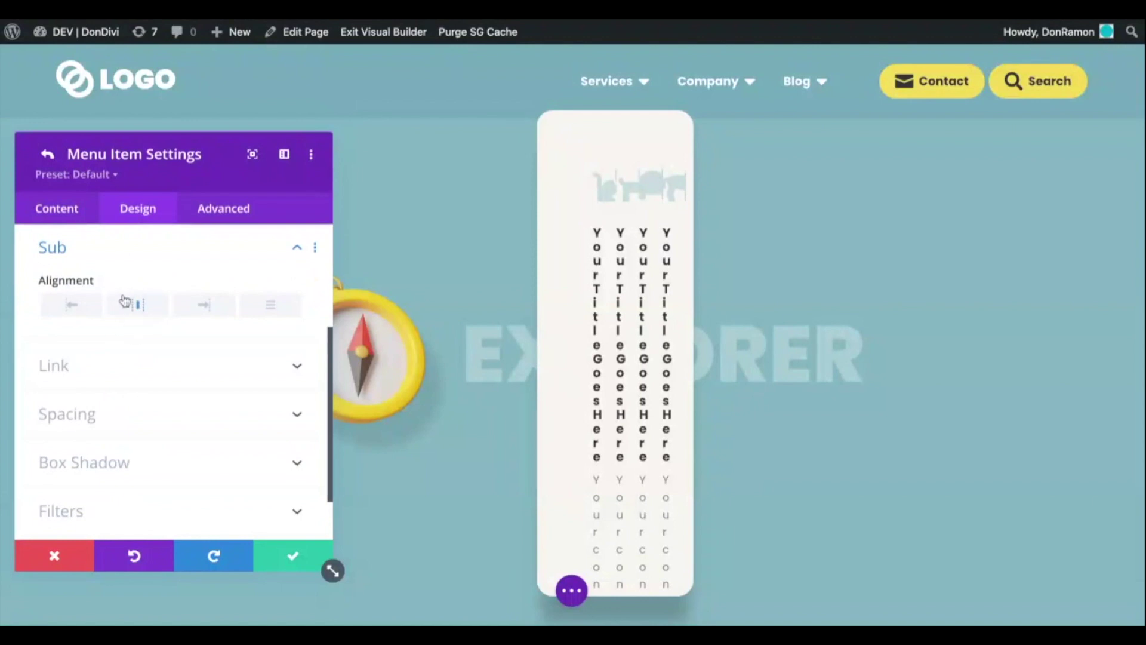
pyautogui.click(137, 301)
pyautogui.click(266, 309)
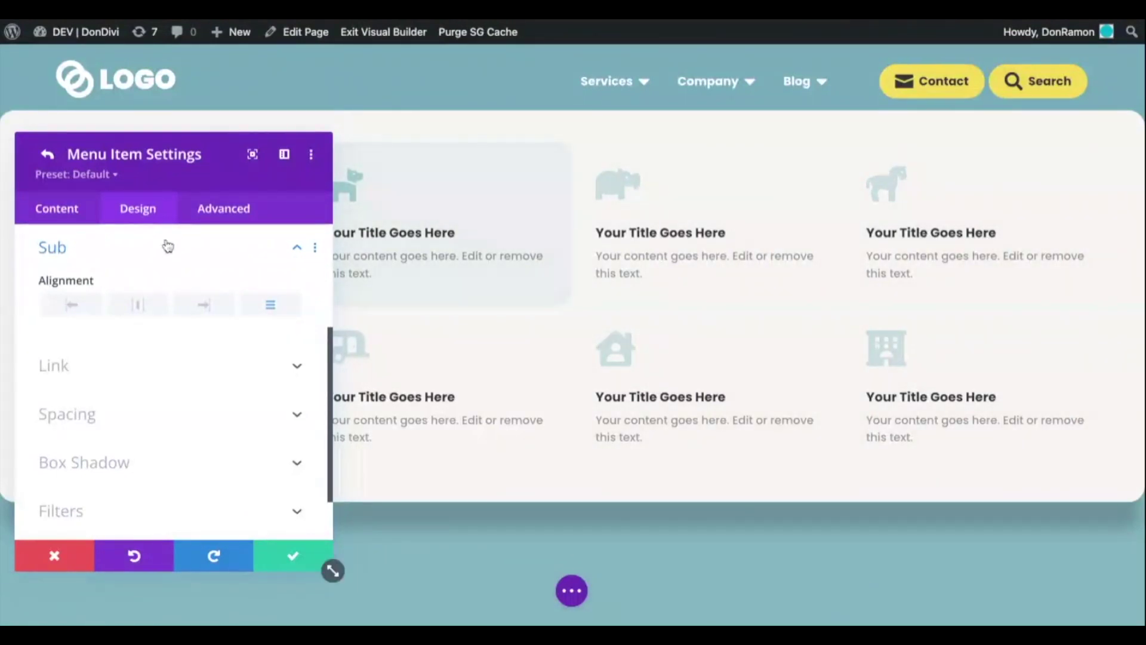
# Set the Services submenu's Sub Width to 75% and Sub Offset to 0px, and turn off its Preview in the Builder
pyautogui.click(73, 216)
pyautogui.click(216, 330)
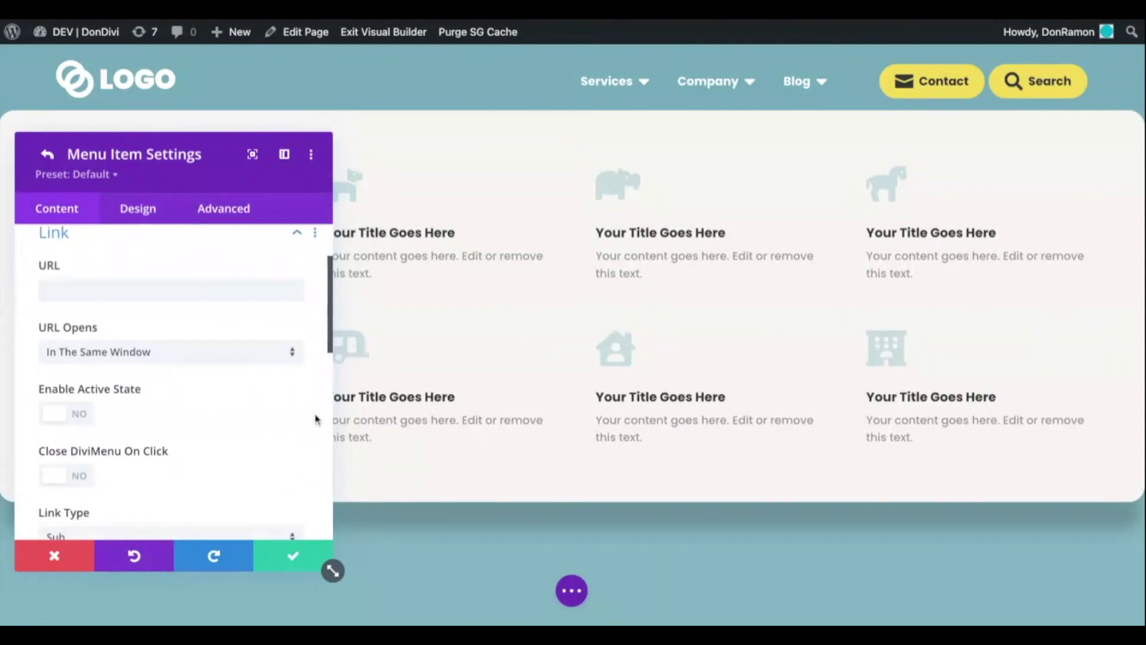
pyautogui.scroll(-8, 317, 420)
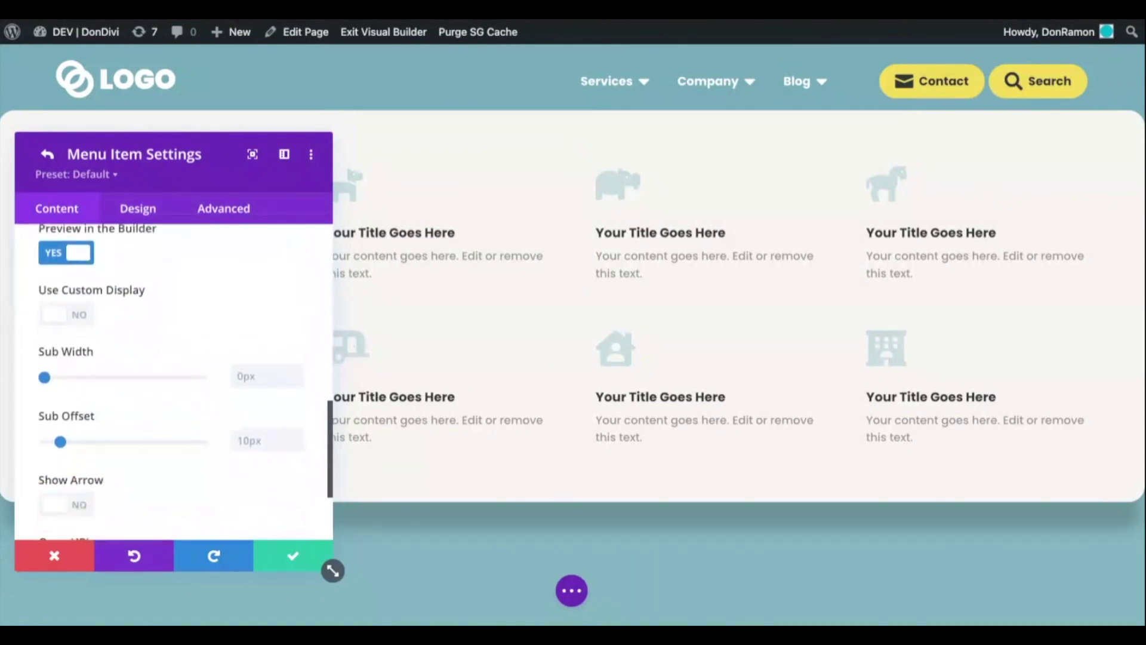
pyautogui.click(253, 376)
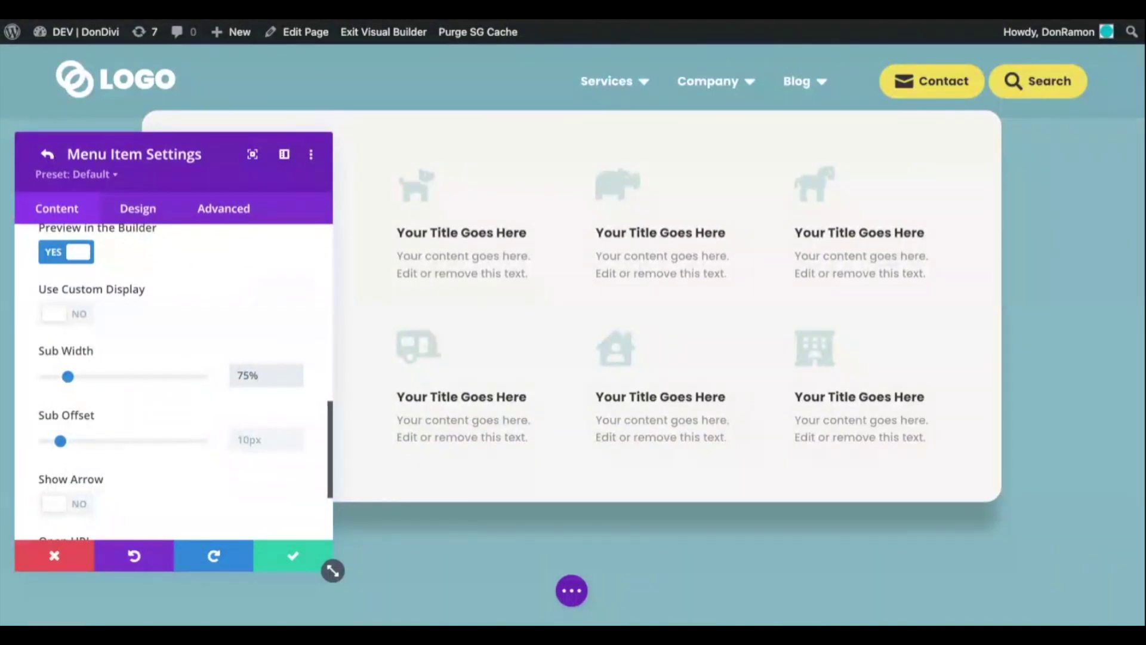
pyautogui.click(60, 442)
pyautogui.moveTo(62, 444); pyautogui.dragTo(12, 441)
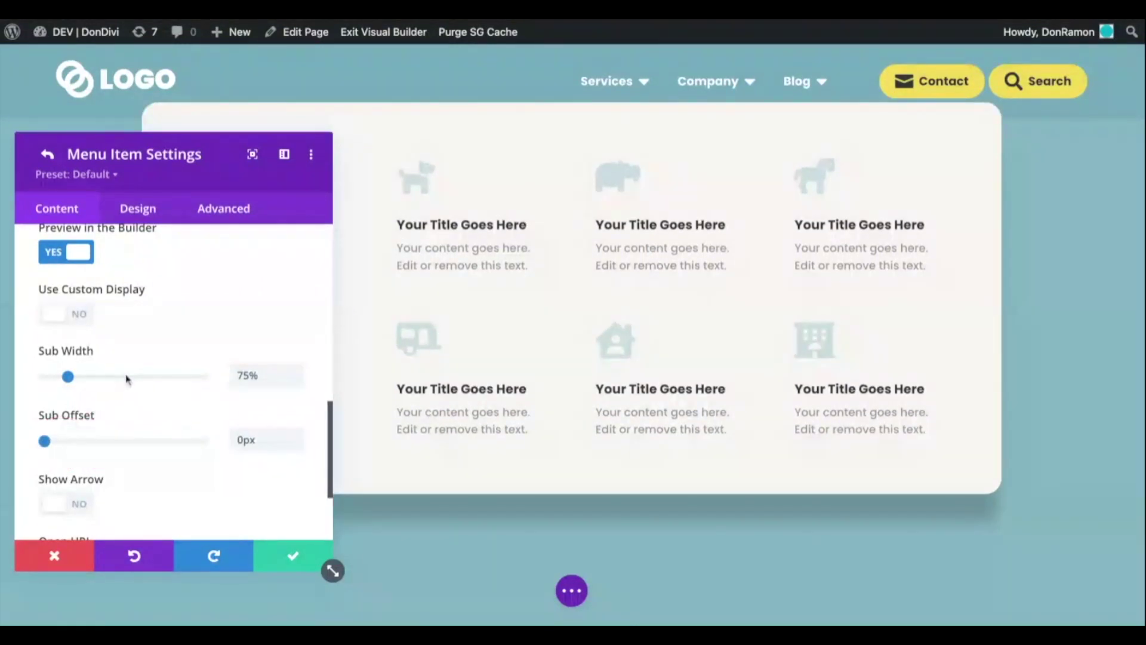
pyautogui.scroll(2, 127, 370)
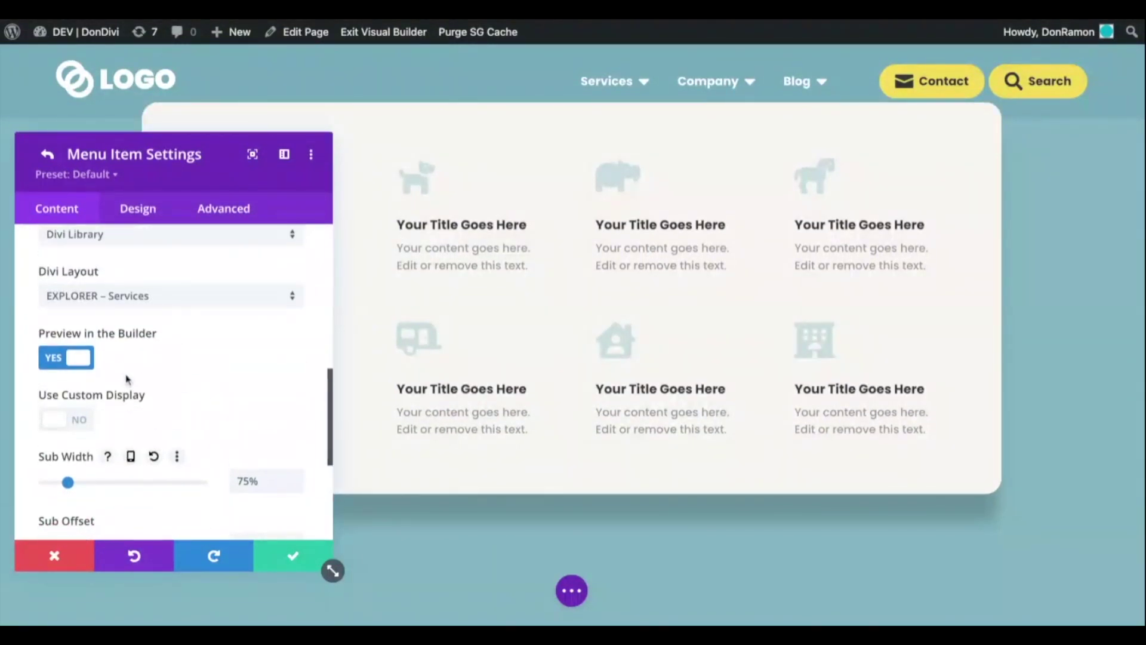
pyautogui.click(72, 364)
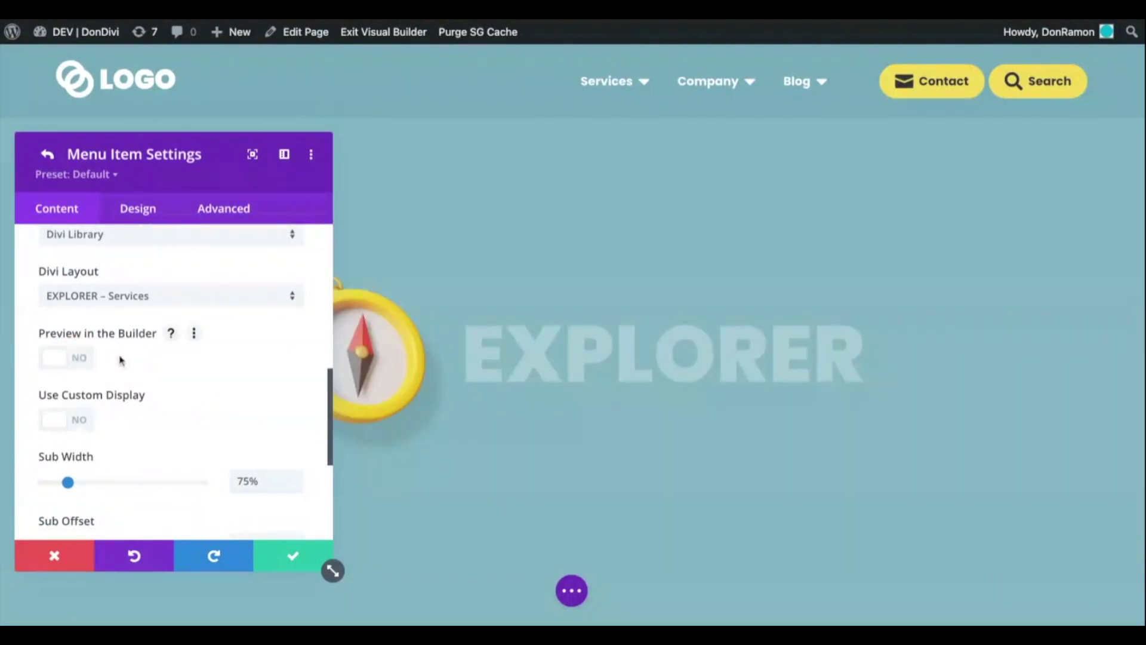
# Open the Company menu item's settings and set its Link Type to Sub
pyautogui.click(711, 84)
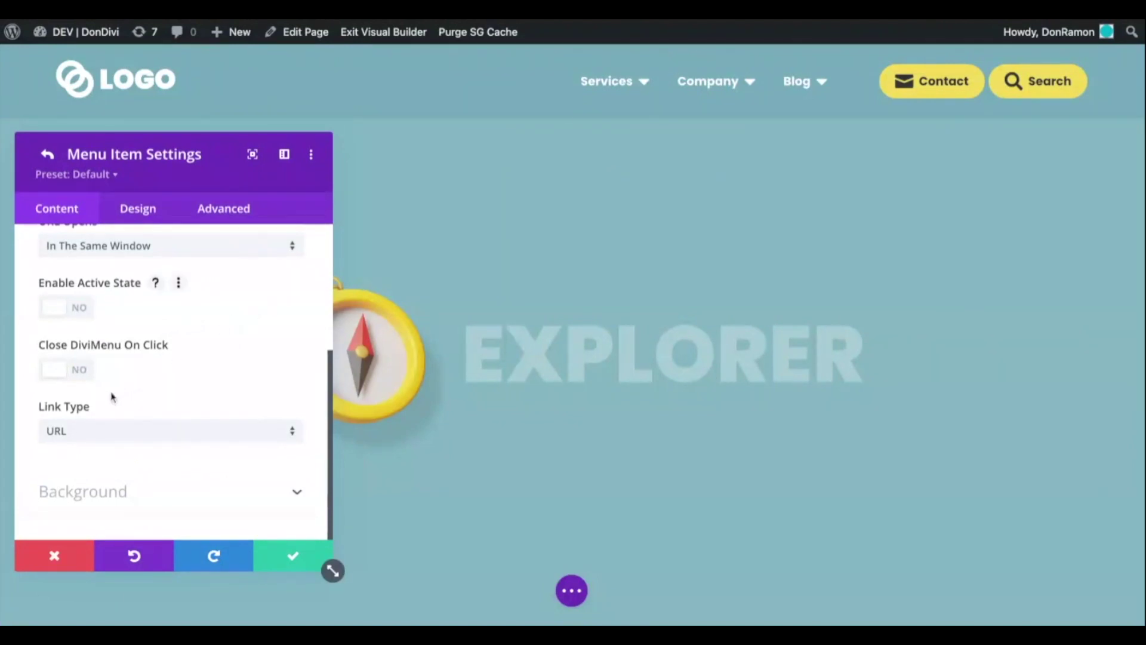
pyautogui.click(180, 431)
pyautogui.click(178, 438)
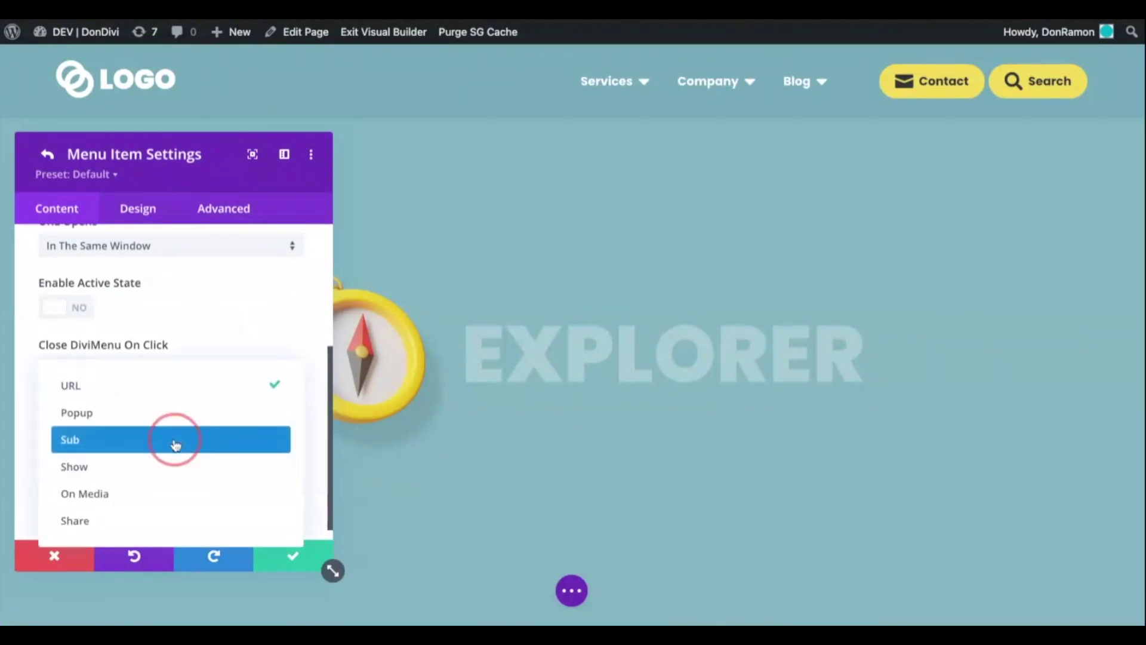
# Choose EXPLORER – Company as the Company item's Divi Layout and turn on Preview in the Builder
pyautogui.scroll(-3, 174, 444)
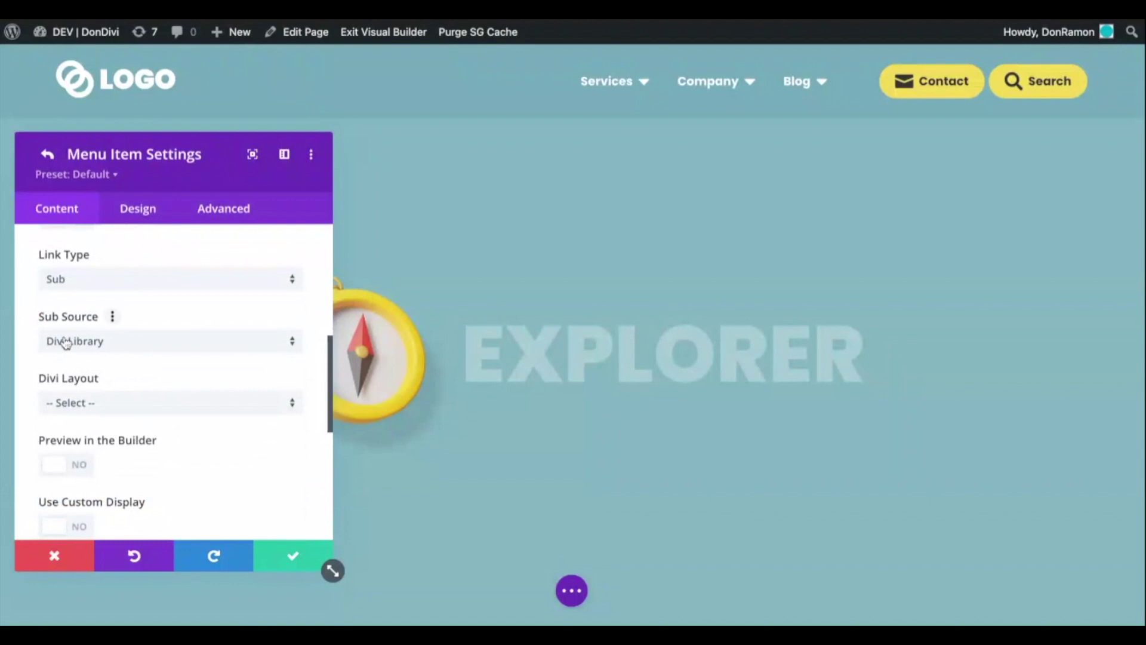
pyautogui.click(142, 416)
pyautogui.scroll(-10, 142, 418)
pyautogui.scroll(-5, 141, 418)
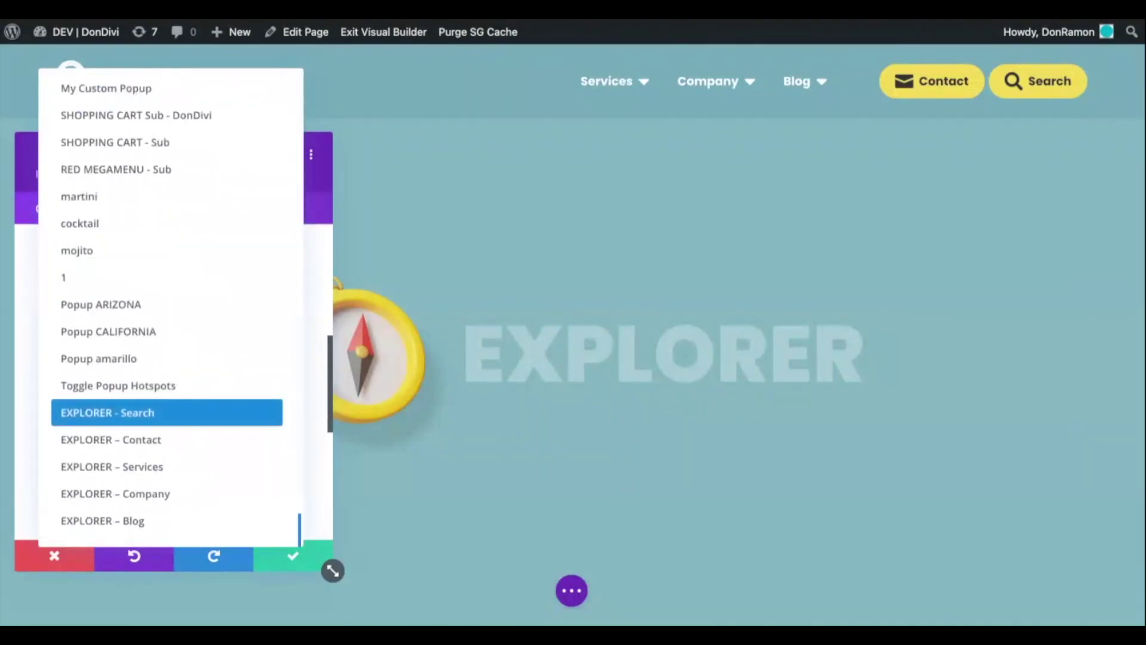
pyautogui.click(175, 495)
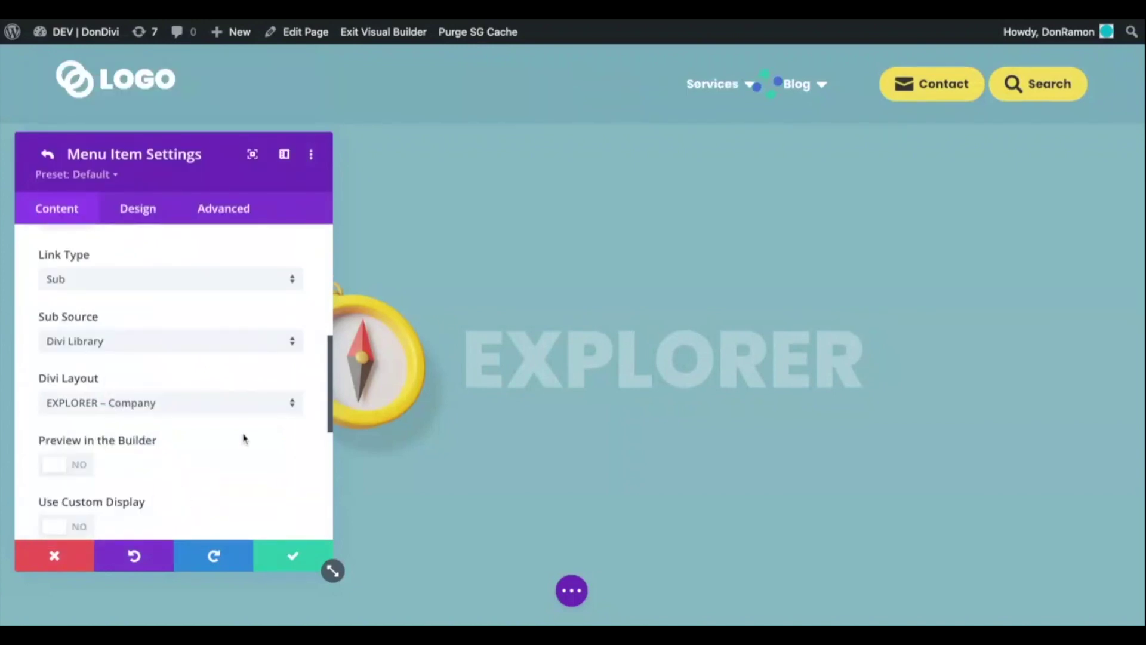
pyautogui.scroll(-2, 254, 427)
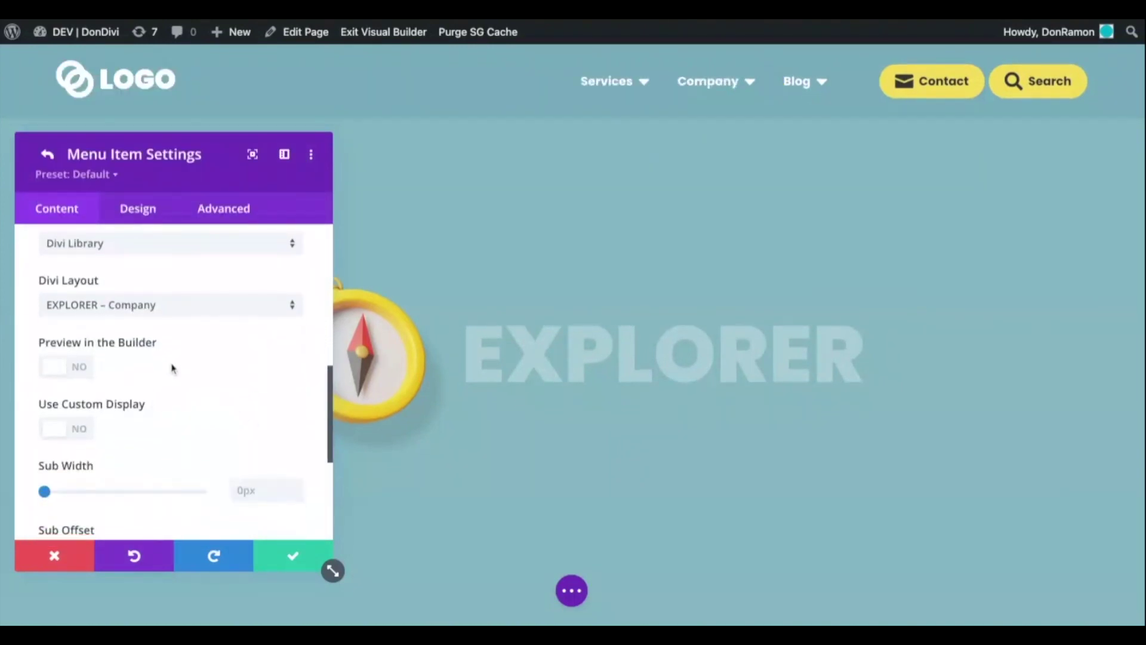
pyautogui.click(58, 366)
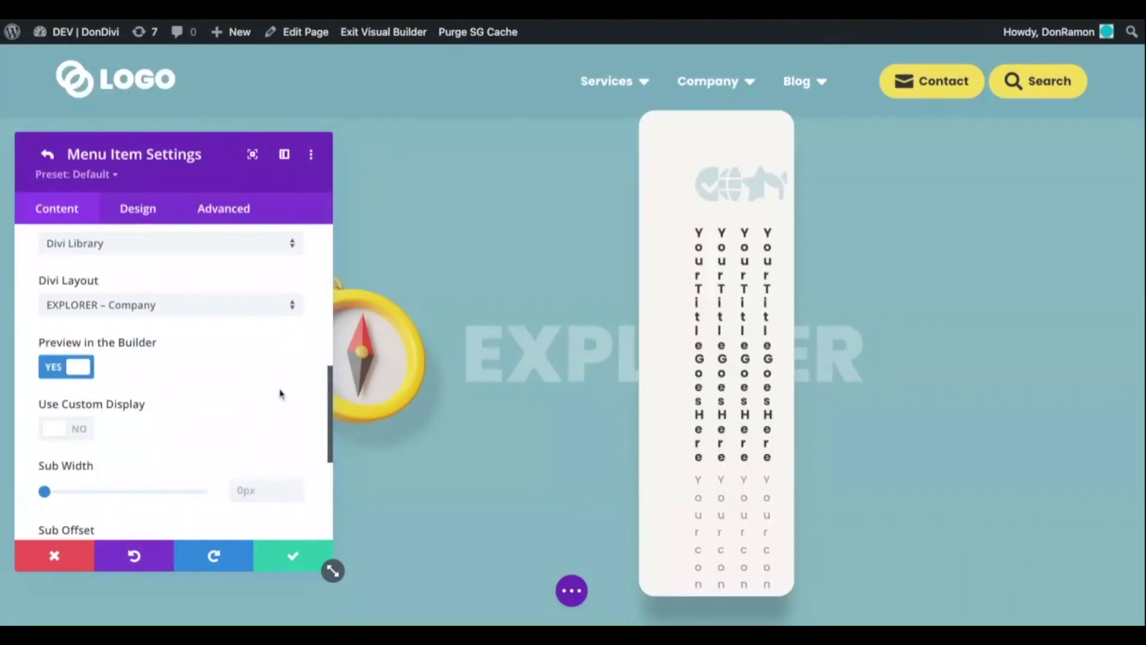
# Set the Company submenu's alignment to justified
pyautogui.click(135, 209)
pyautogui.click(164, 415)
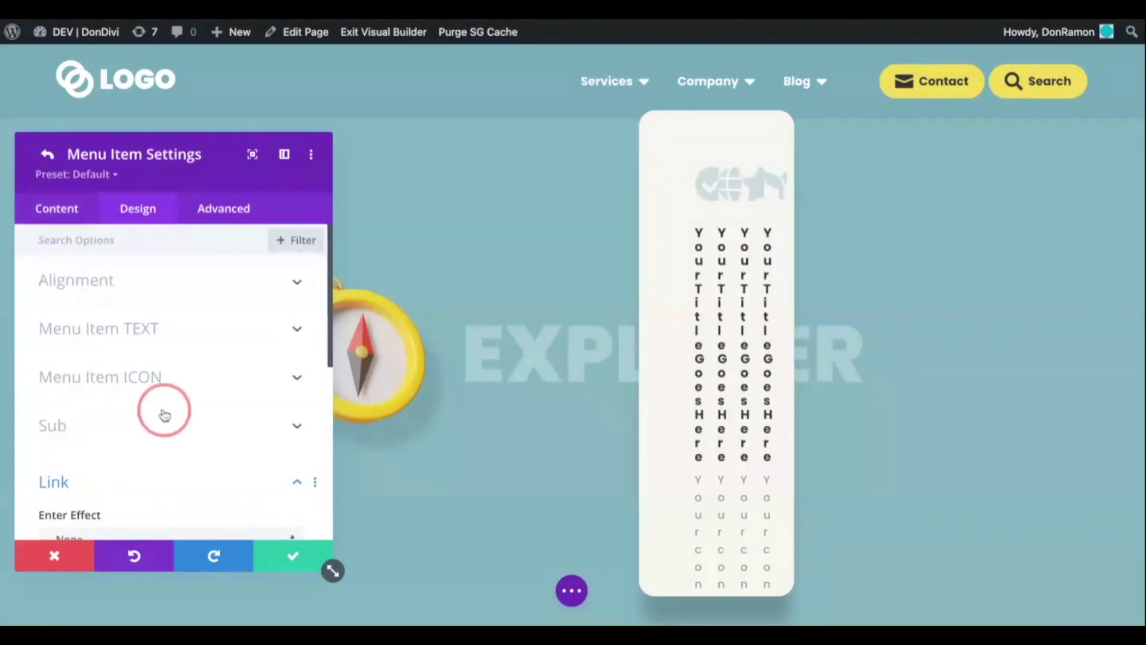
pyautogui.click(271, 309)
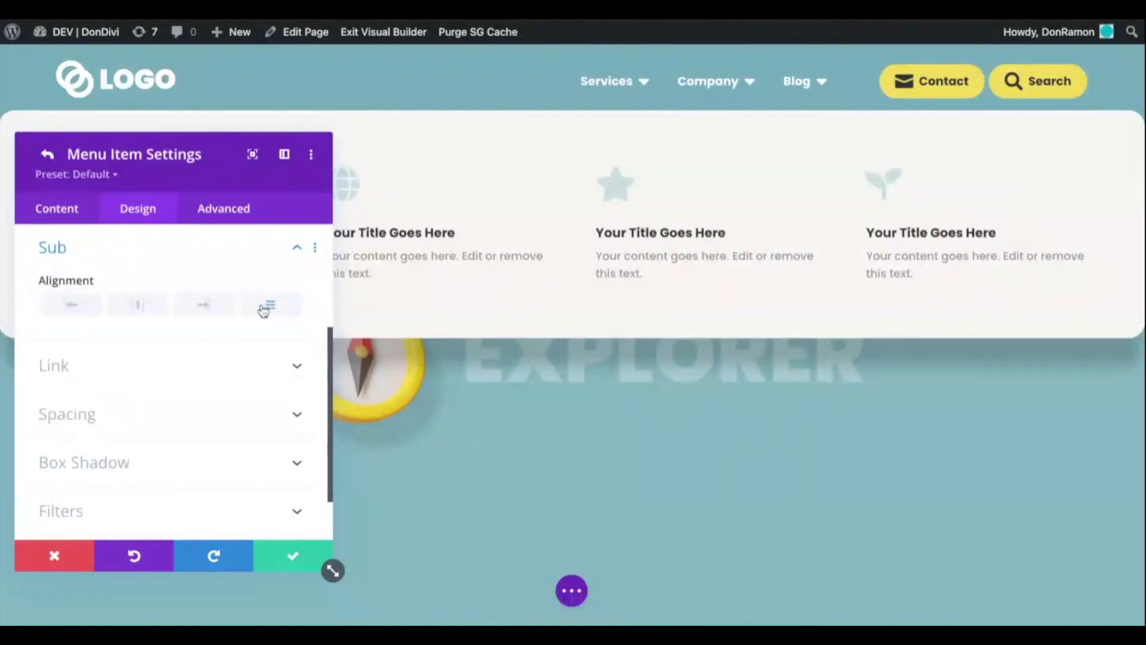
# Set the Company submenu's Sub Width to 75% and Sub Offset to 0px, and turn off its Preview in the Builder
pyautogui.click(60, 211)
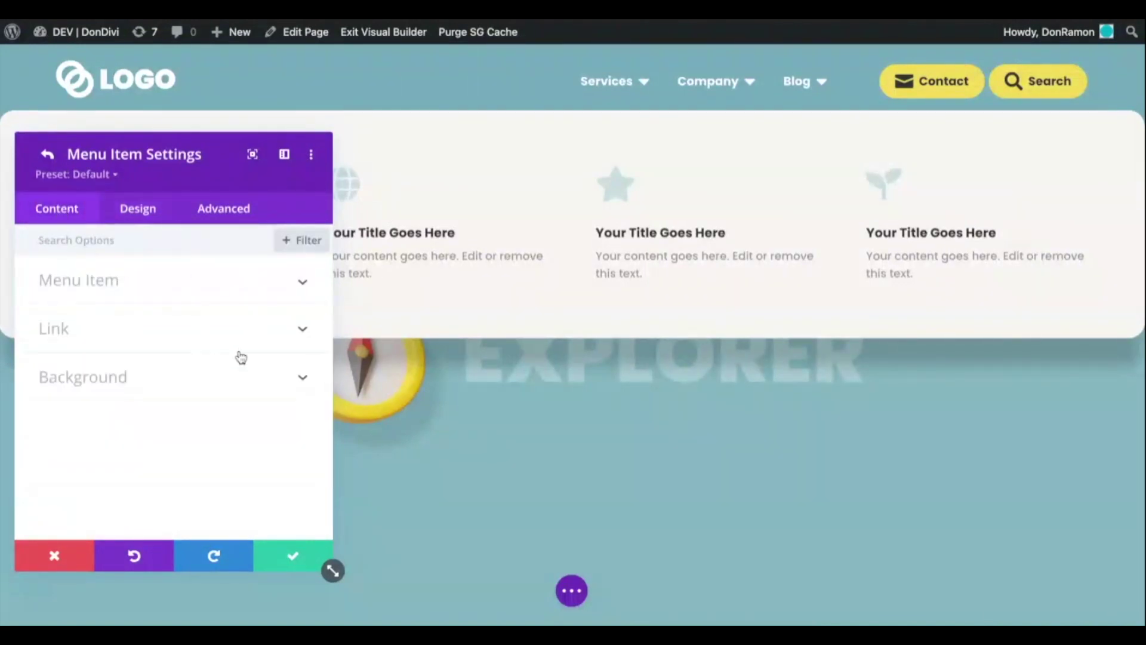
pyautogui.click(215, 333)
pyautogui.scroll(-12, 213, 333)
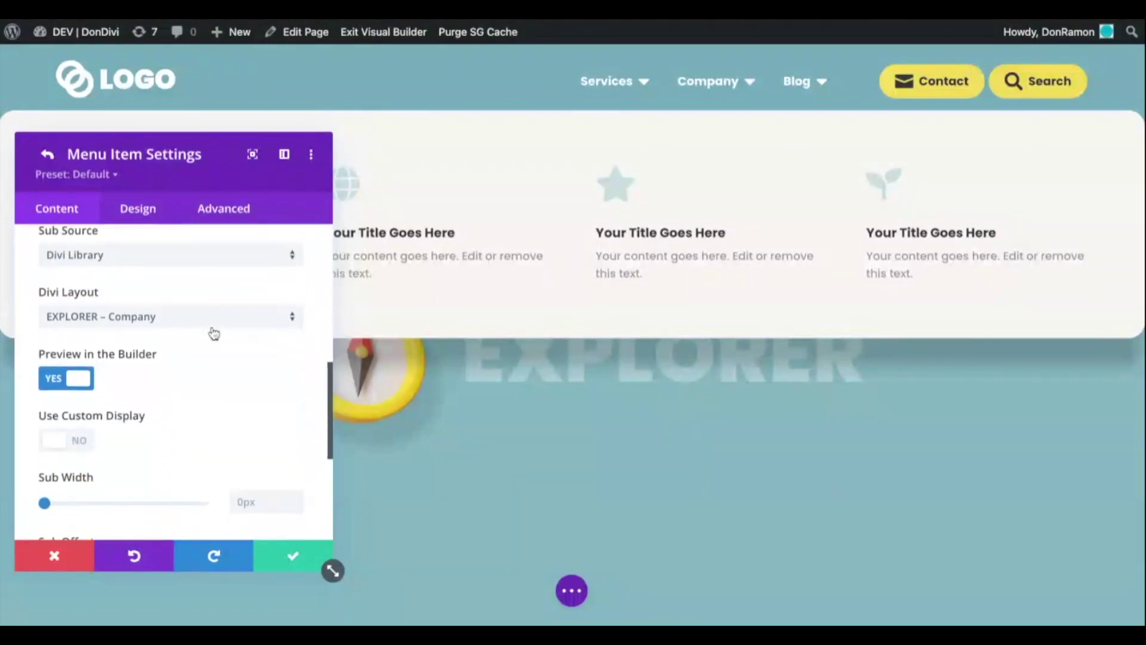
pyautogui.click(251, 300)
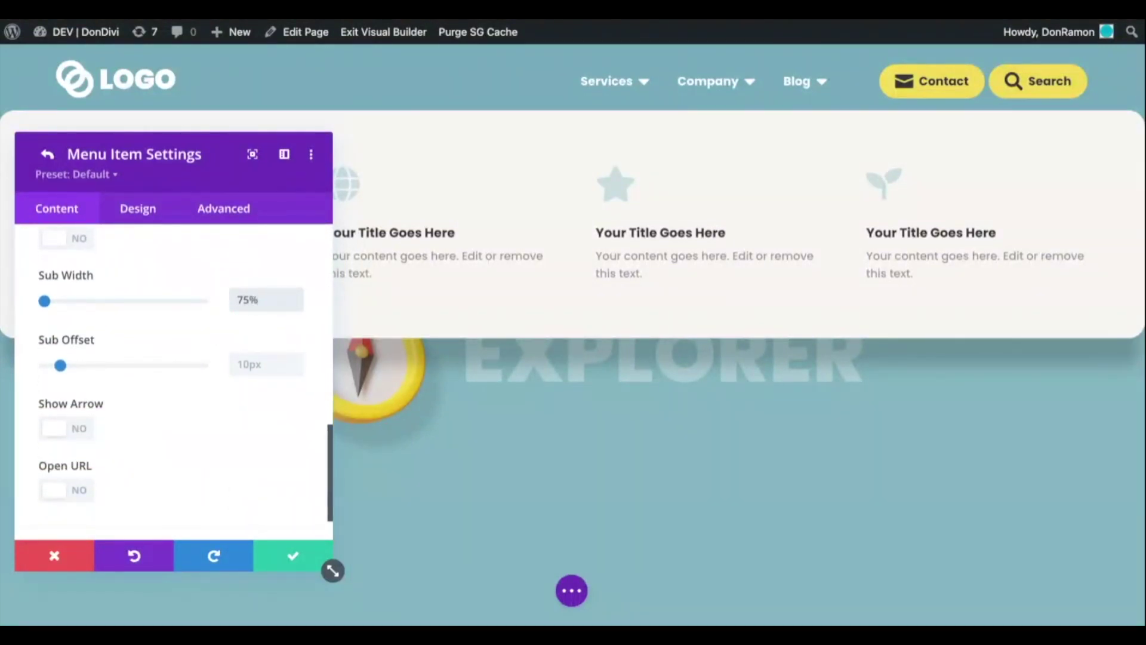
pyautogui.moveTo(62, 370); pyautogui.dragTo(44, 366)
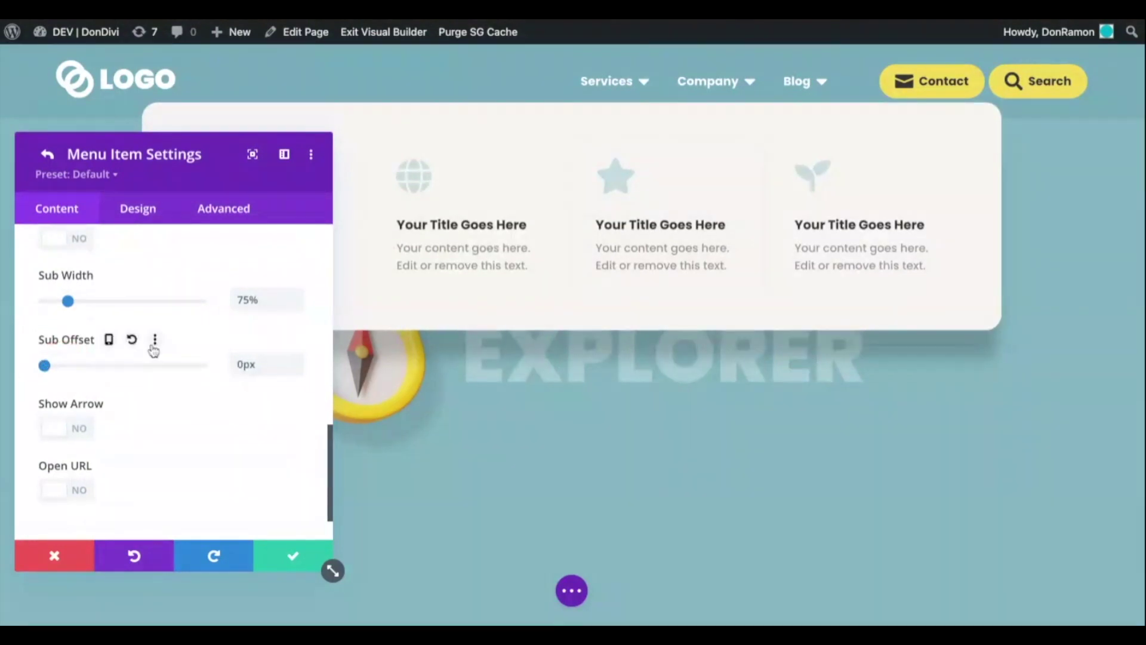
pyautogui.scroll(3, 153, 351)
pyautogui.click(71, 308)
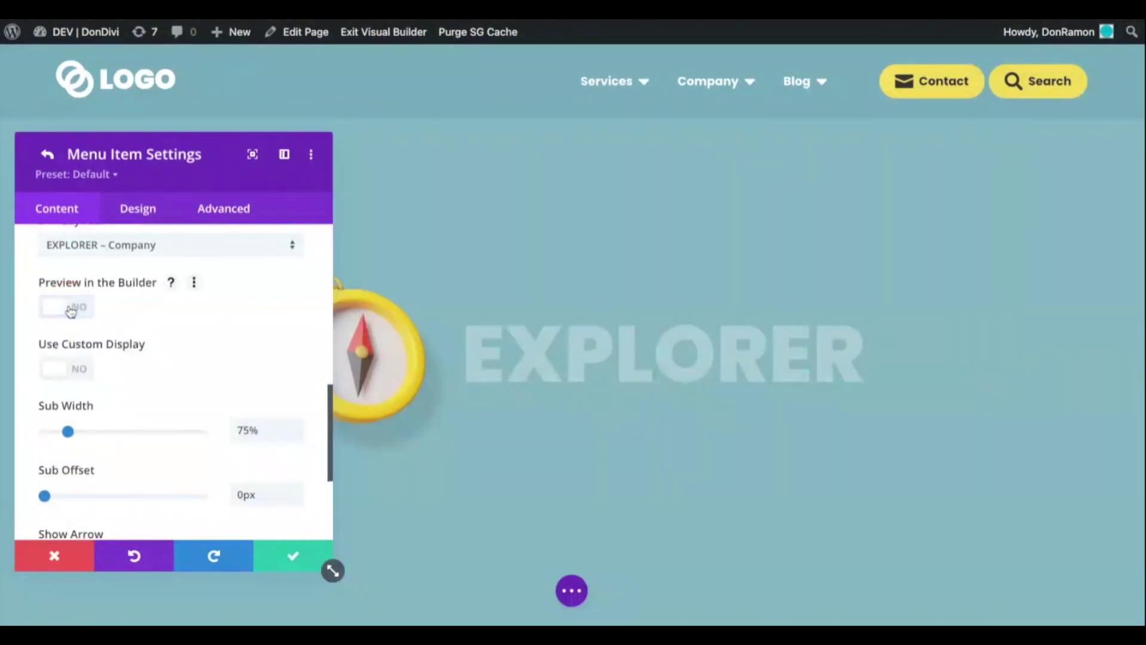
# Open the Blog menu item's settings and set its Link Type to Sub
pyautogui.click(798, 84)
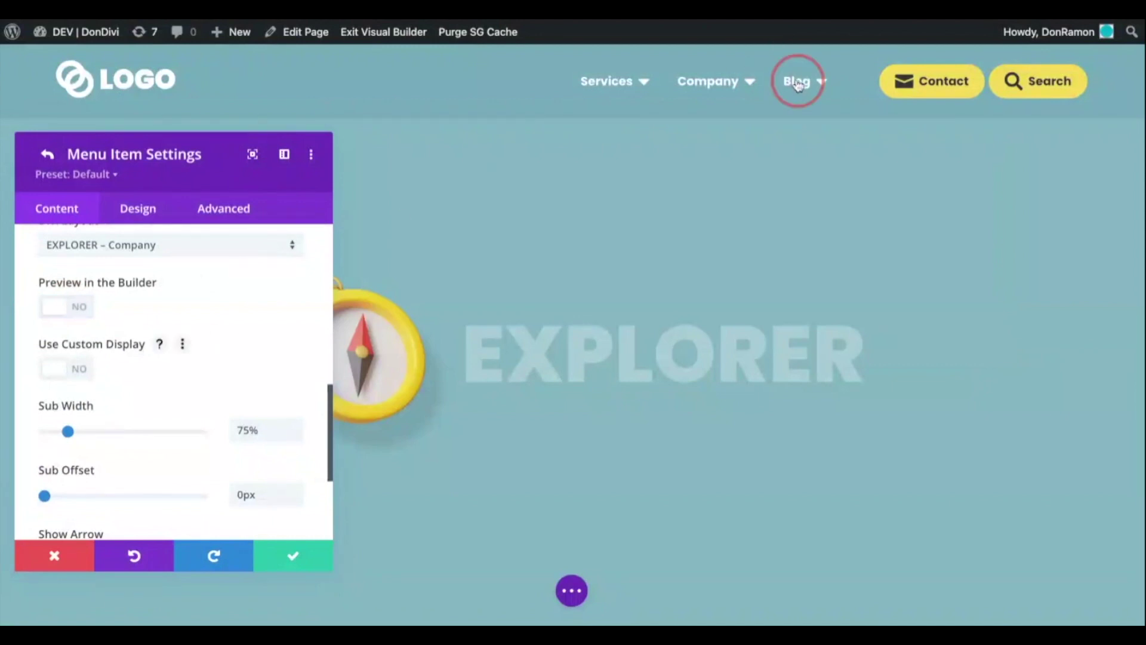
pyautogui.scroll(2, 154, 321)
pyautogui.scroll(-2, 154, 320)
pyautogui.click(155, 432)
pyautogui.click(155, 442)
# Choose EXPLORER – Blog as the Blog item's Divi Layout and turn on Preview in the Builder
pyautogui.scroll(-3, 133, 397)
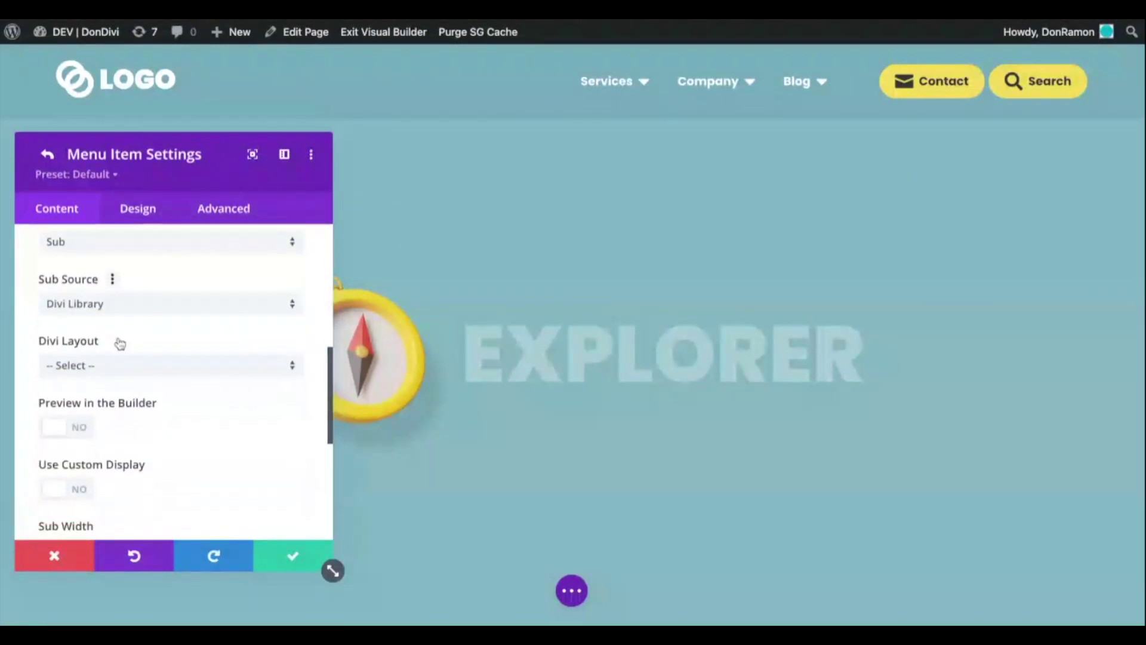
pyautogui.click(150, 366)
pyautogui.scroll(-20, 152, 373)
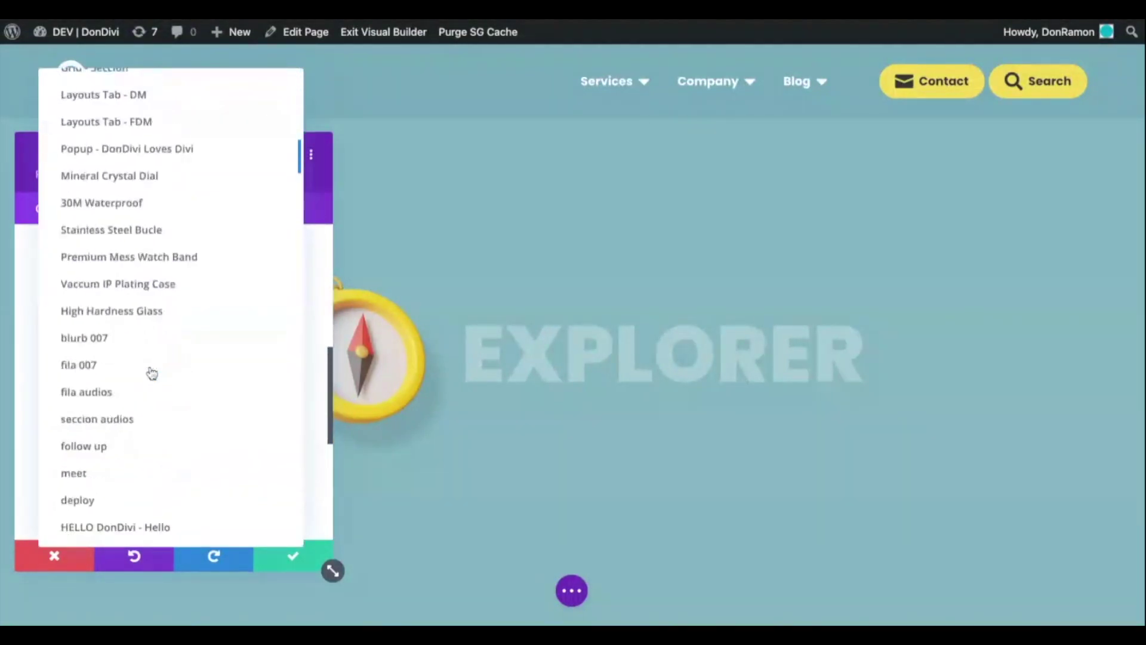
pyautogui.scroll(-7, 171, 299)
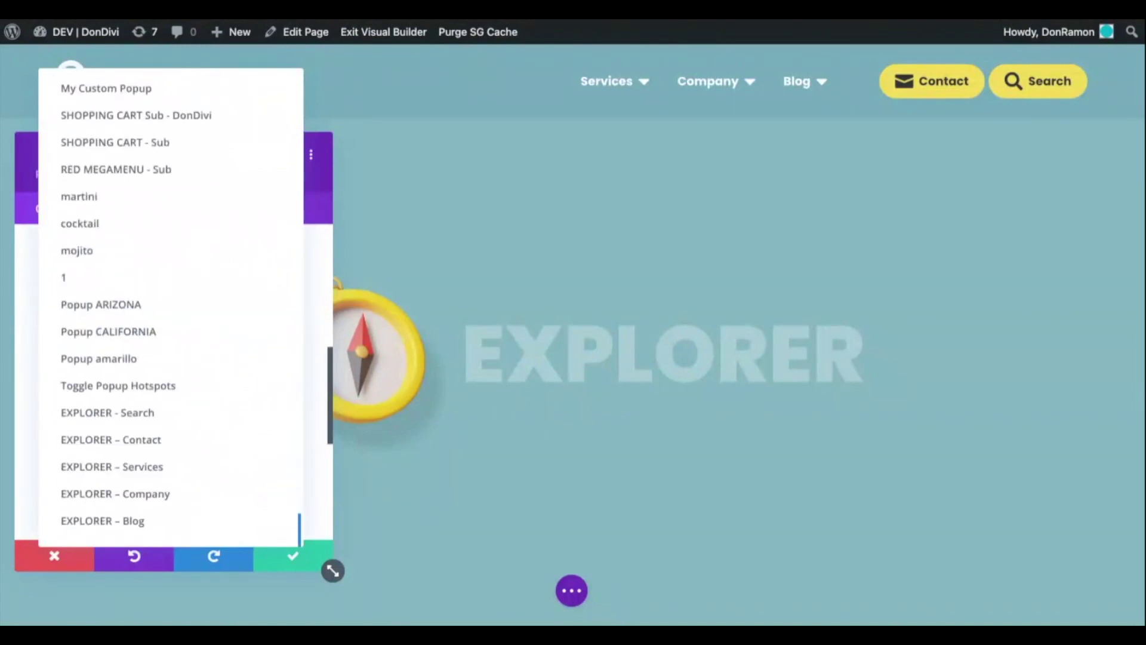
pyautogui.click(171, 531)
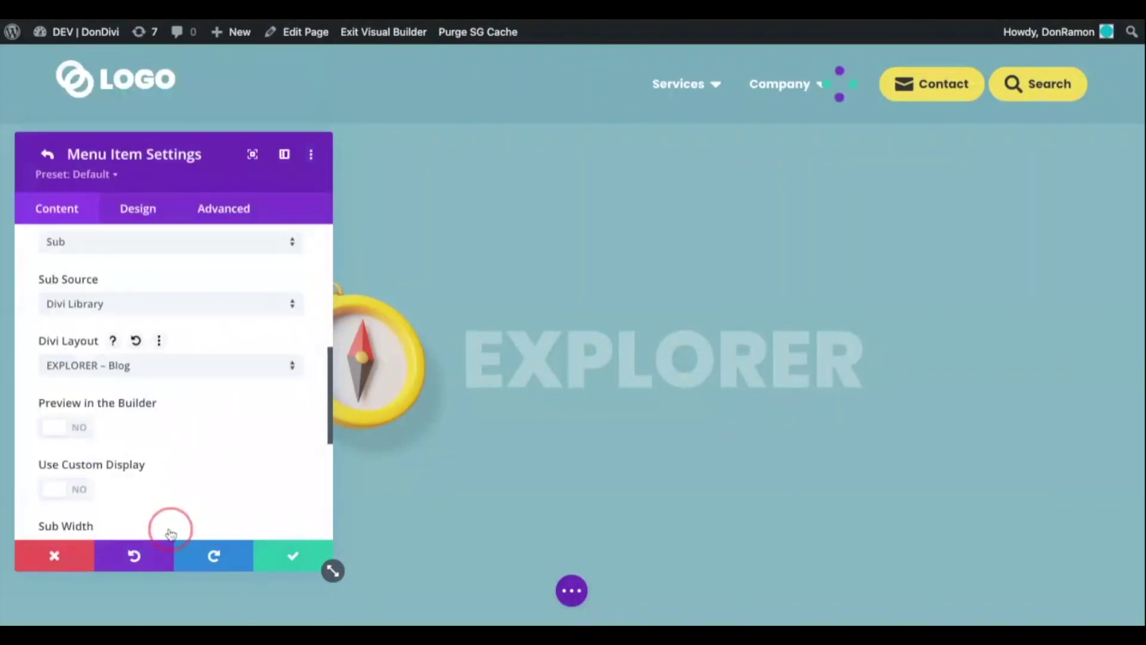
pyautogui.scroll(-3, 235, 460)
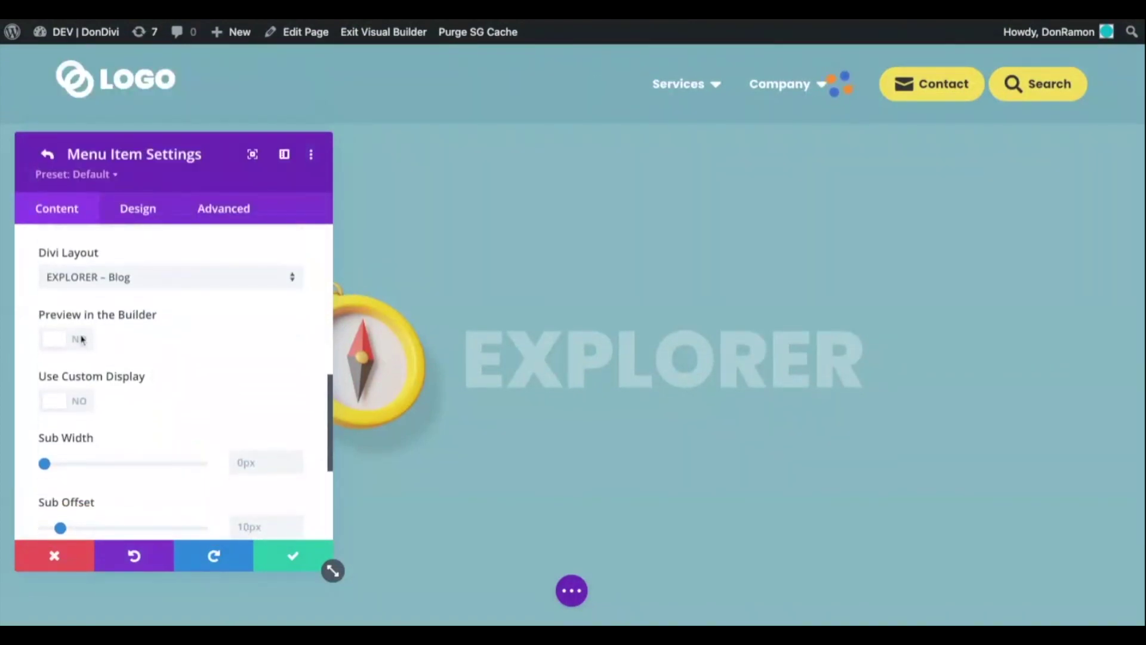
pyautogui.click(61, 339)
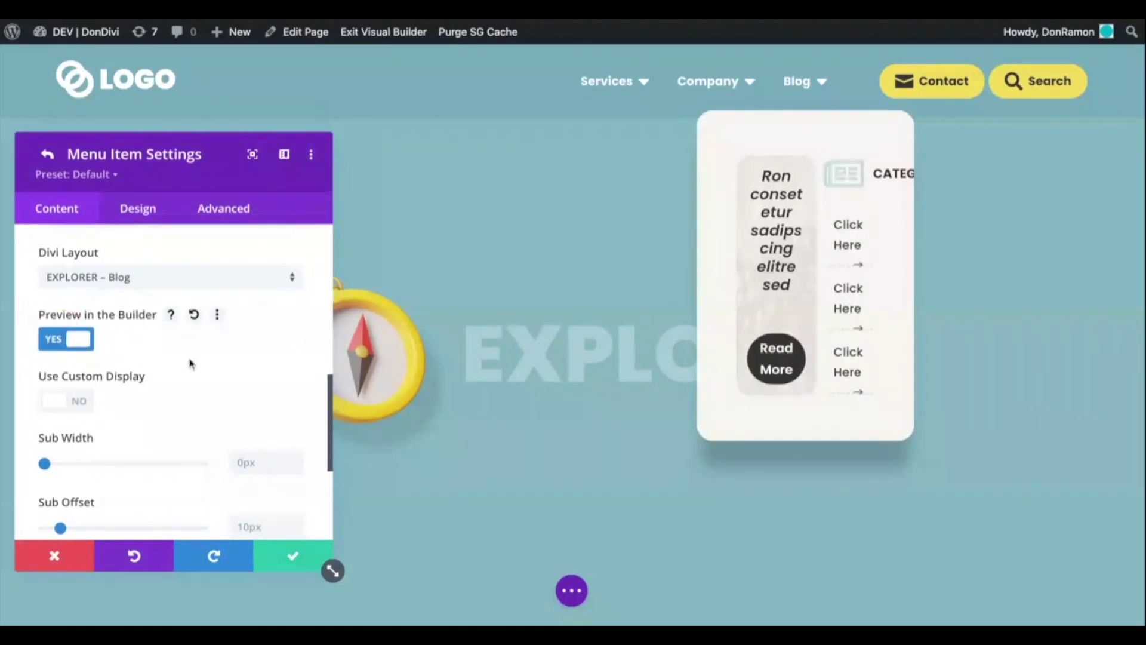
# Set the Blog submenu's alignment to justified
pyautogui.click(142, 211)
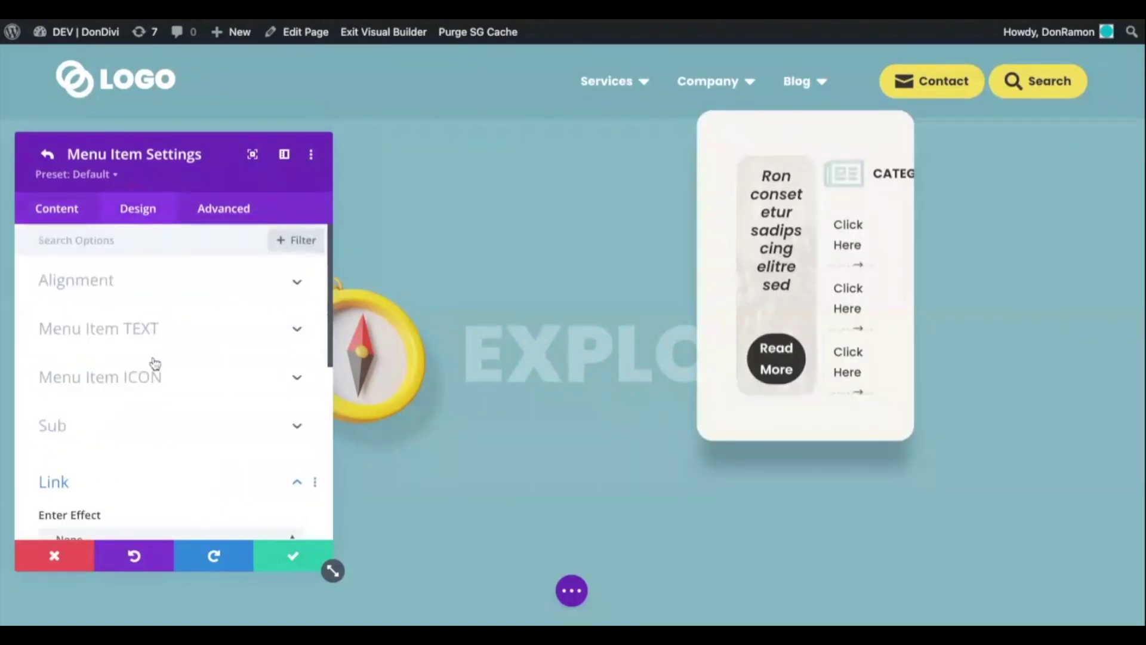
pyautogui.click(146, 425)
pyautogui.click(268, 310)
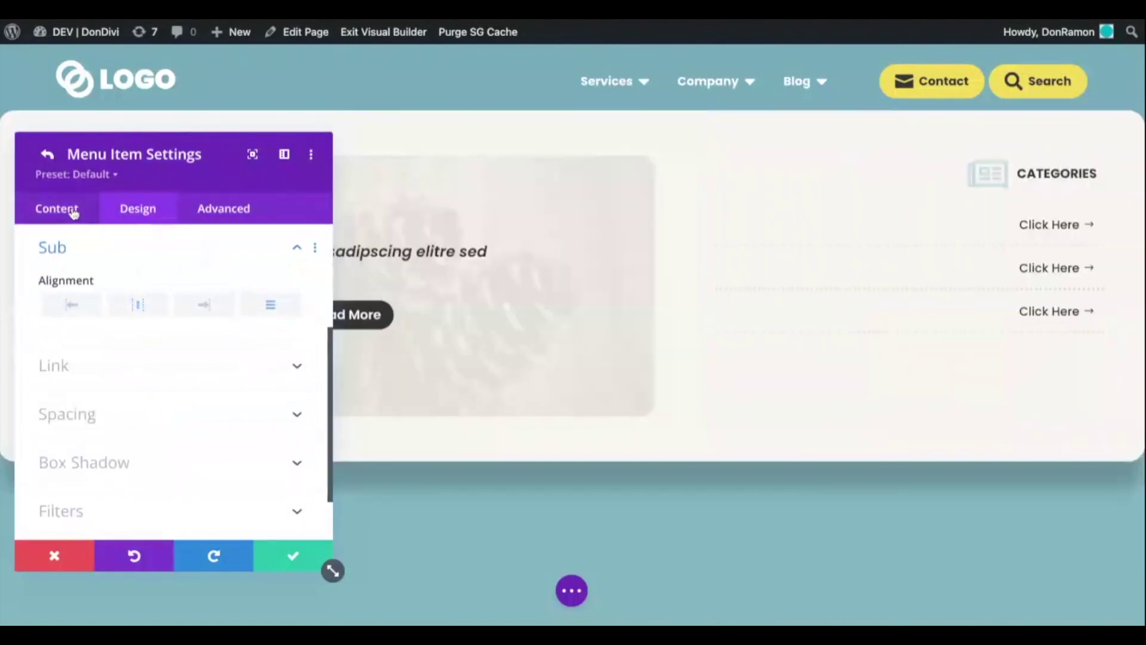
# Set the Blog submenu's Sub Width to 65% and Sub Offset to 0px, and turn off its Preview in the Builder
pyautogui.click(73, 213)
pyautogui.click(176, 340)
pyautogui.scroll(-10, 270, 419)
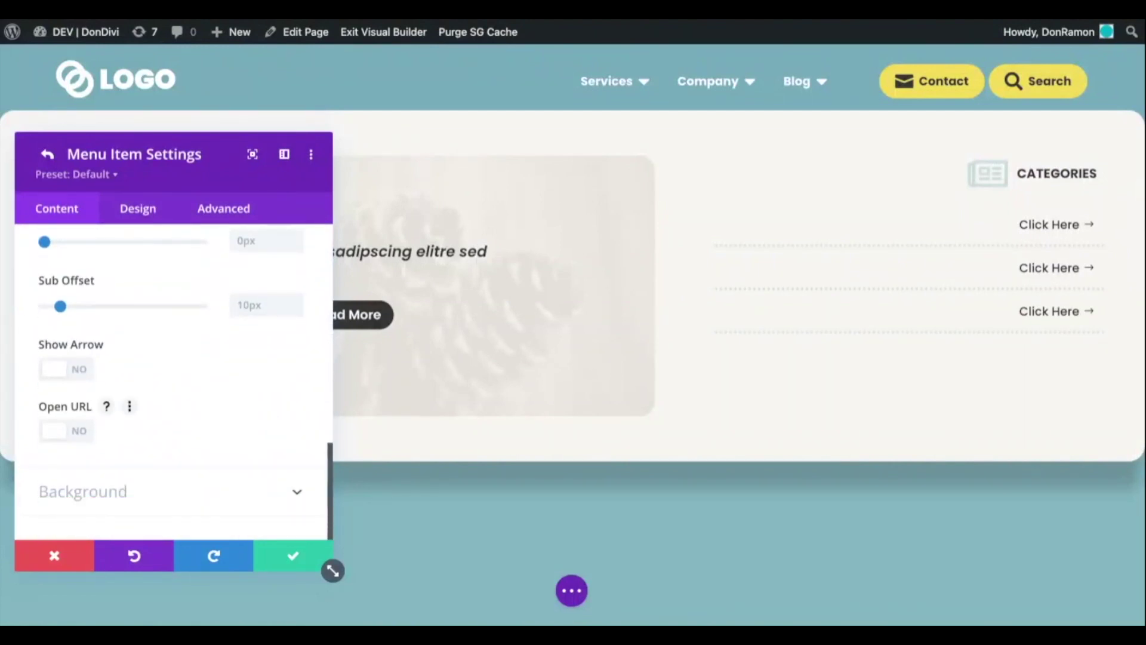
pyautogui.scroll(3, 173, 382)
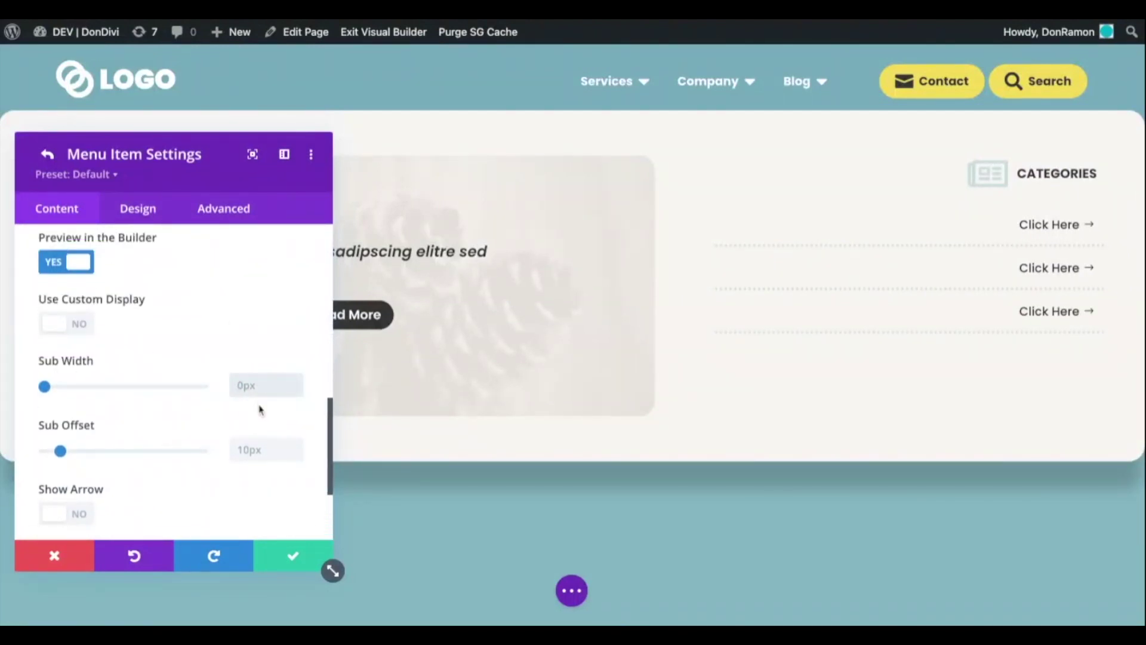
pyautogui.write('65%')
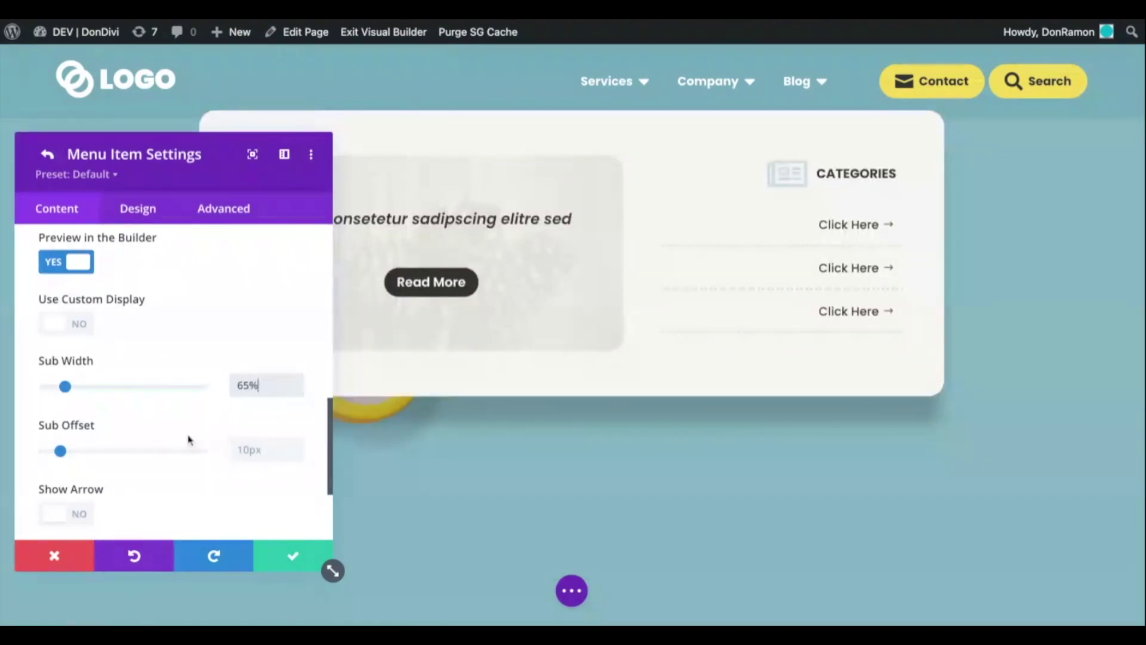
pyautogui.moveTo(60, 451); pyautogui.dragTo(27, 451)
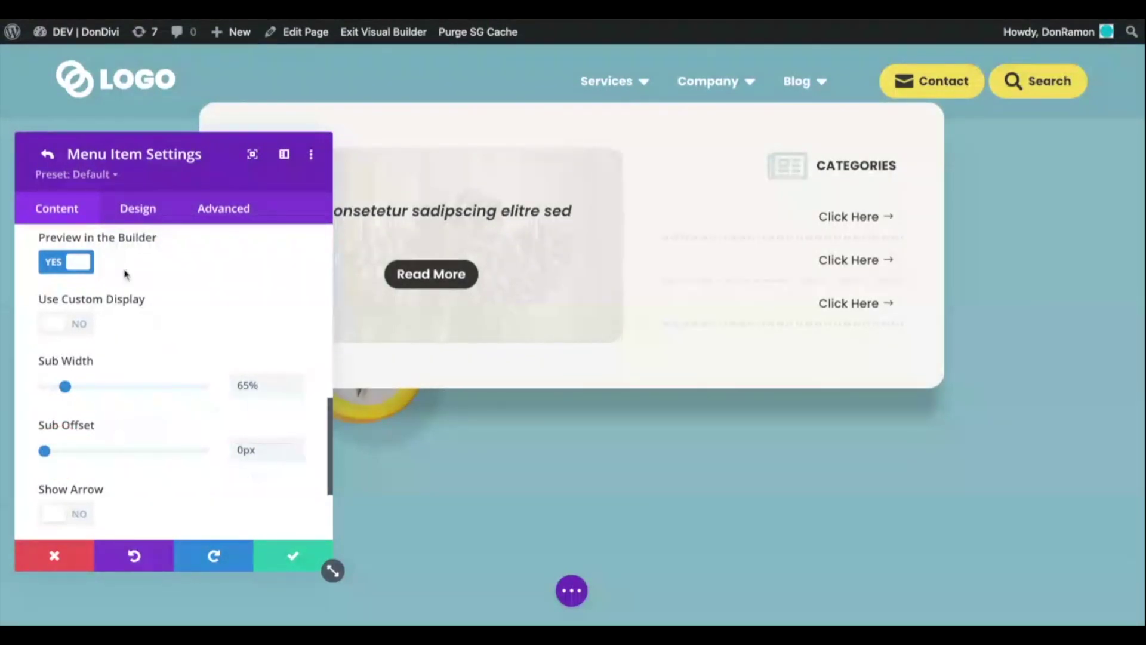
pyautogui.scroll(1, 125, 274)
pyautogui.click(66, 306)
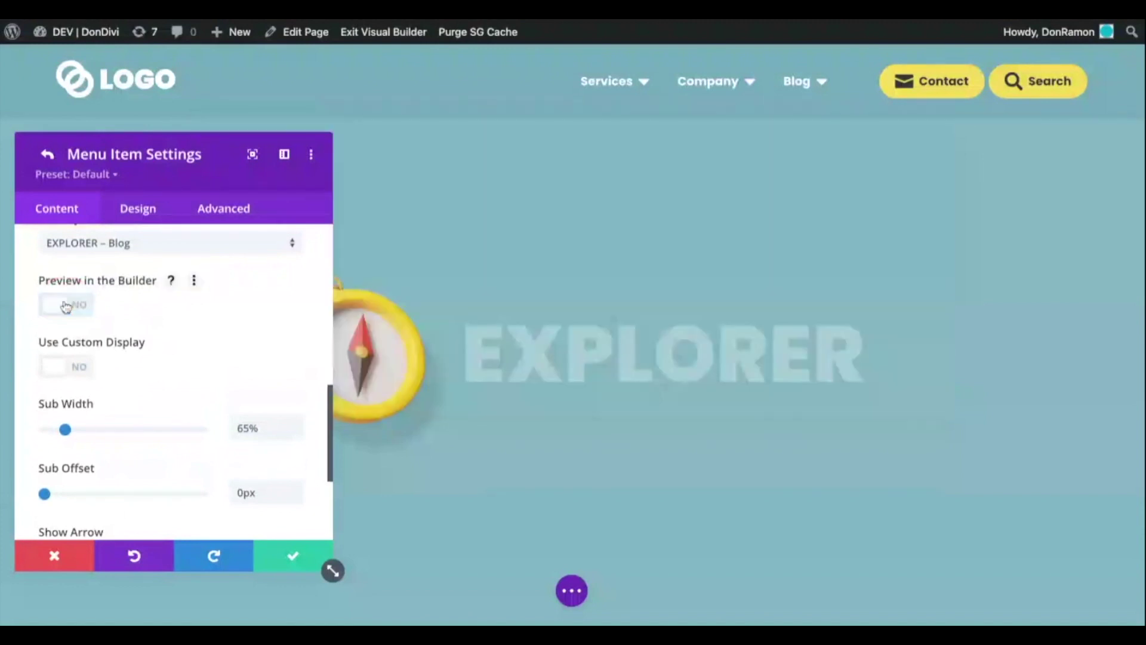
# Switch the builder to Phone View and set the hamburger menu item's Link Type to Sub
pyautogui.click(571, 590)
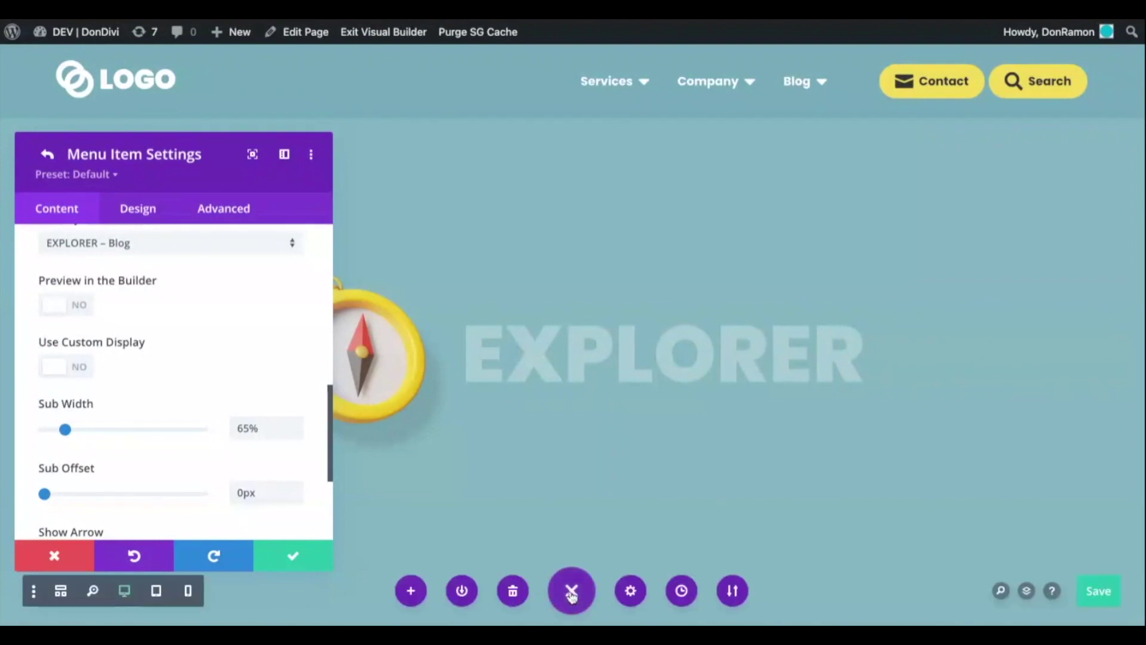
pyautogui.click(156, 591)
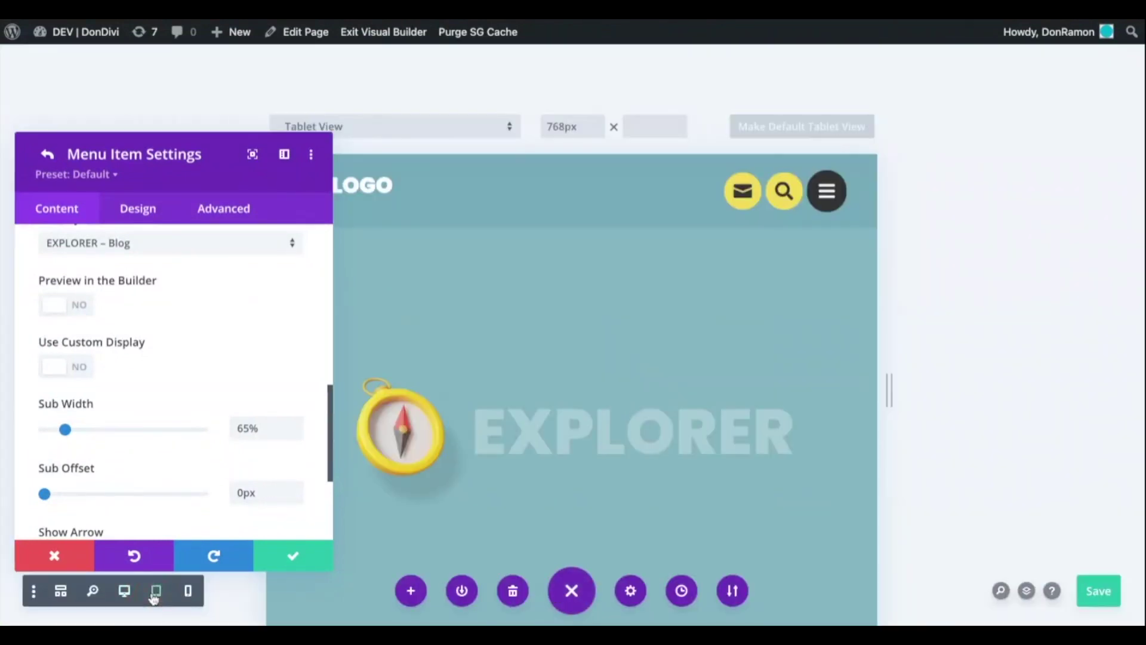
pyautogui.click(186, 593)
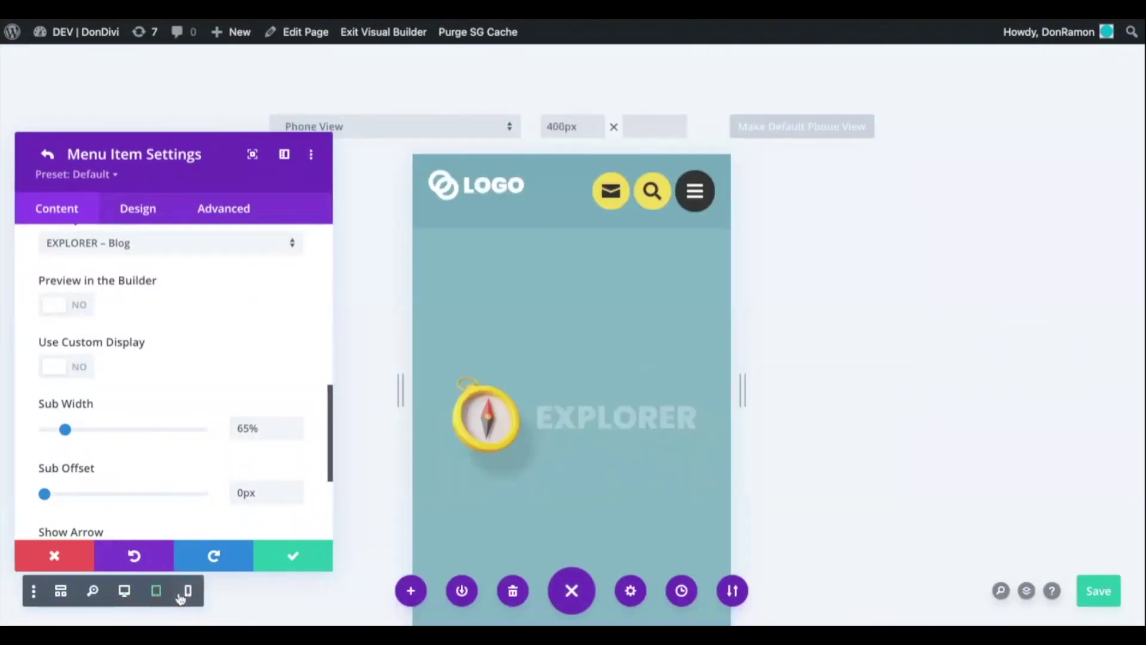
pyautogui.click(696, 191)
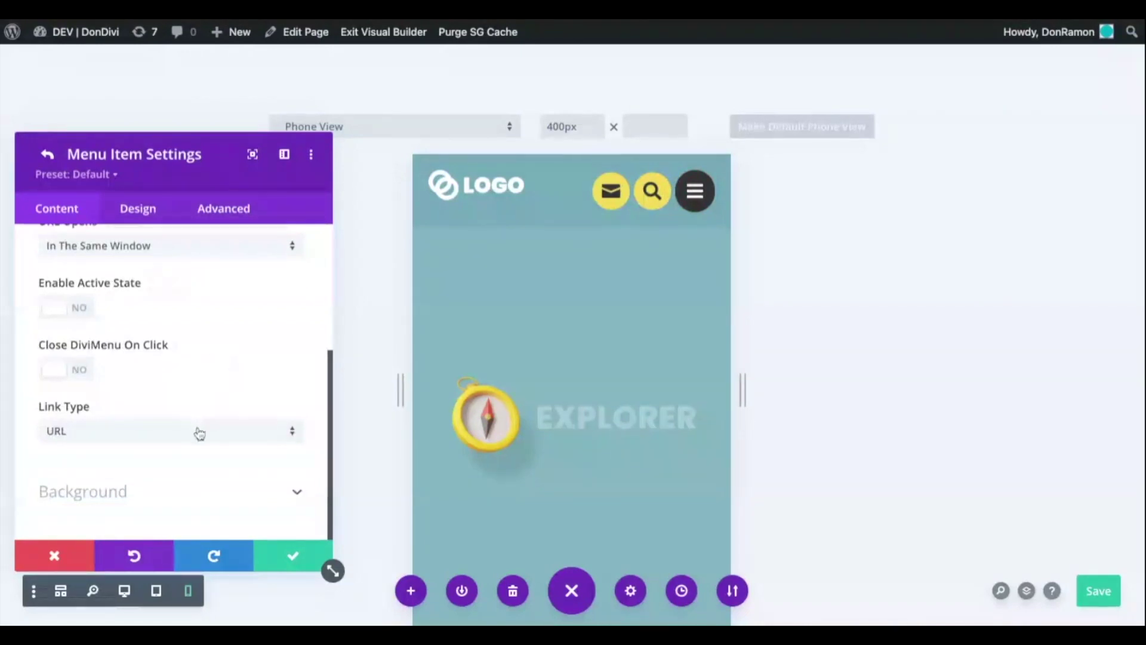
pyautogui.click(182, 438)
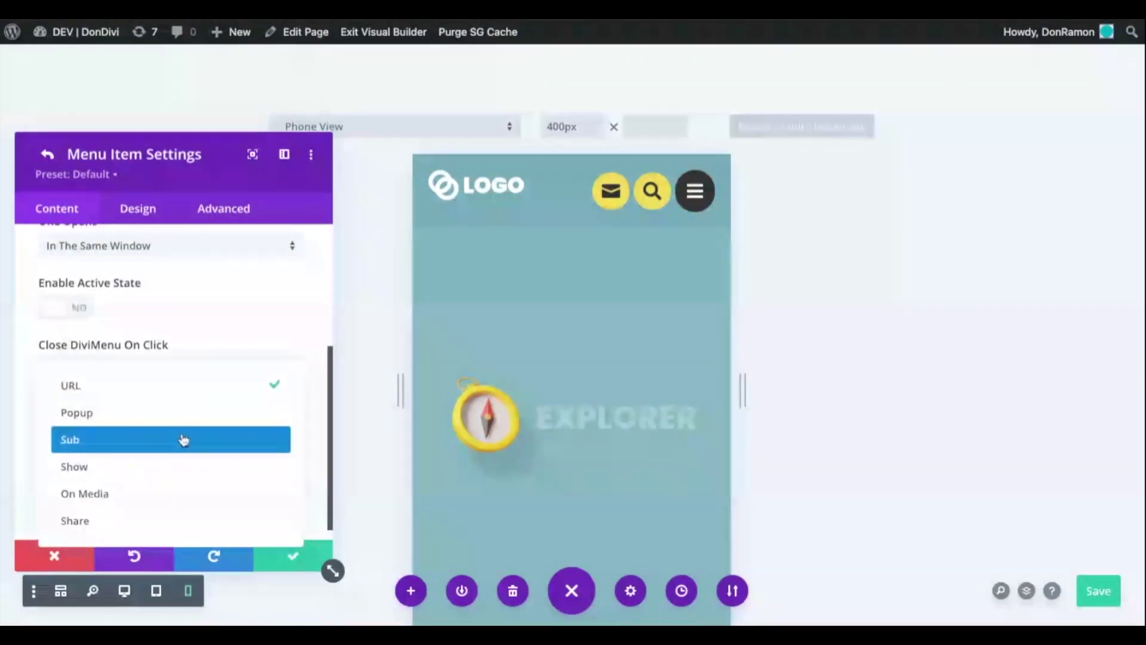
pyautogui.click(111, 441)
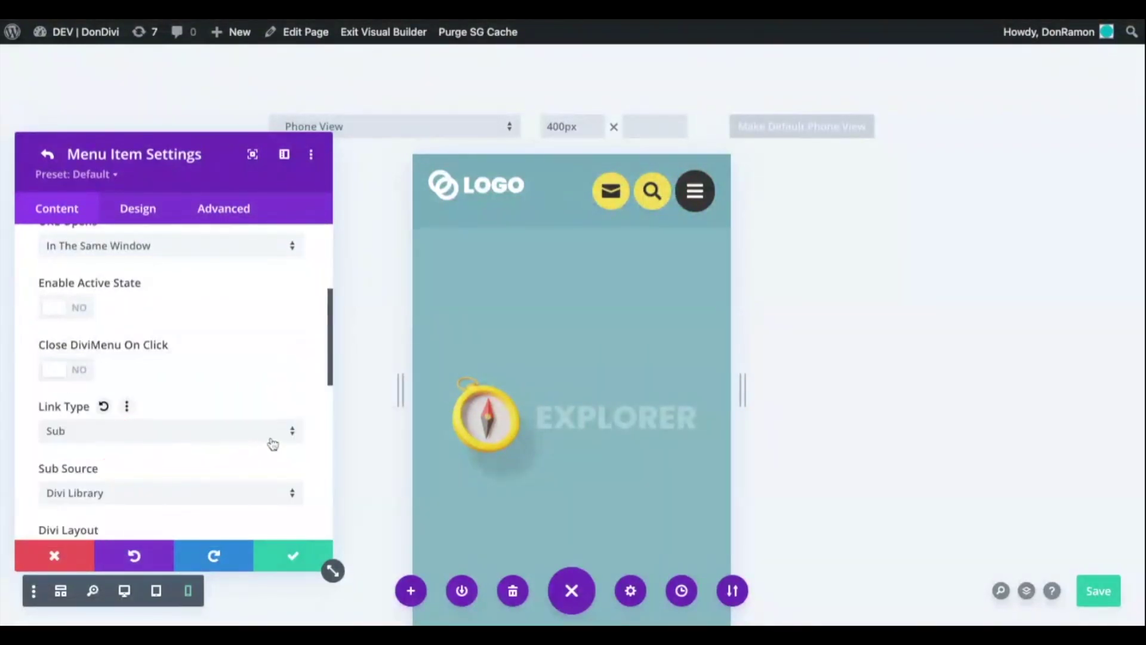
# Set the hamburger item's Sub Source to WordPress Menu and choose Example Menu as its WordPress menu
pyautogui.scroll(-1, 272, 444)
pyautogui.scroll(-2, 272, 442)
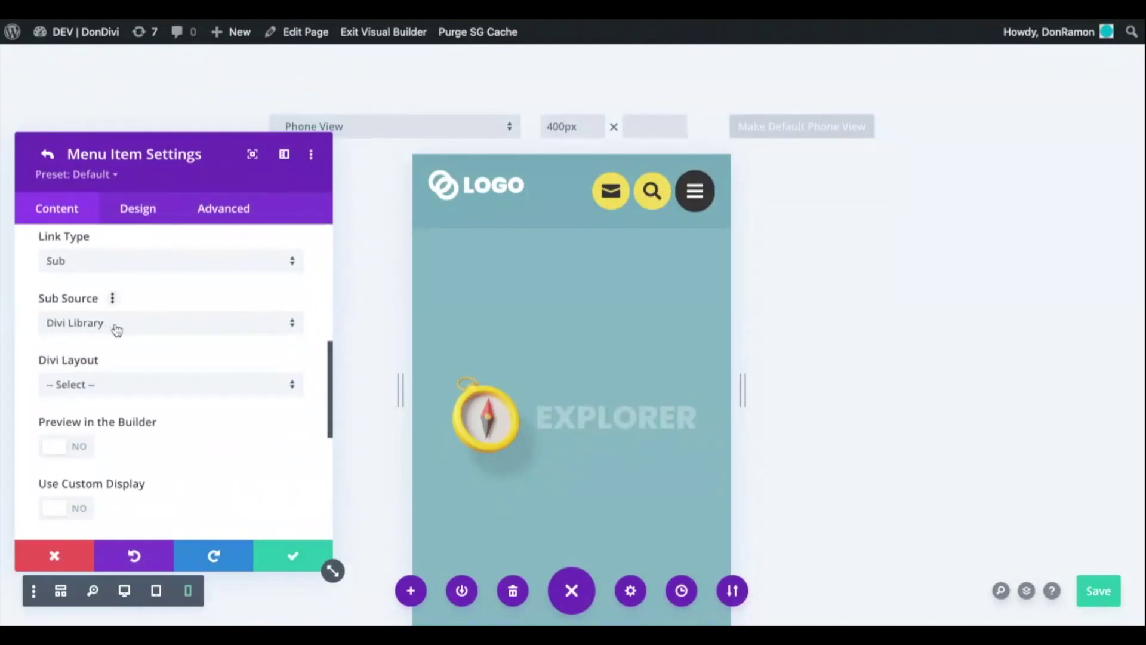
pyautogui.click(144, 330)
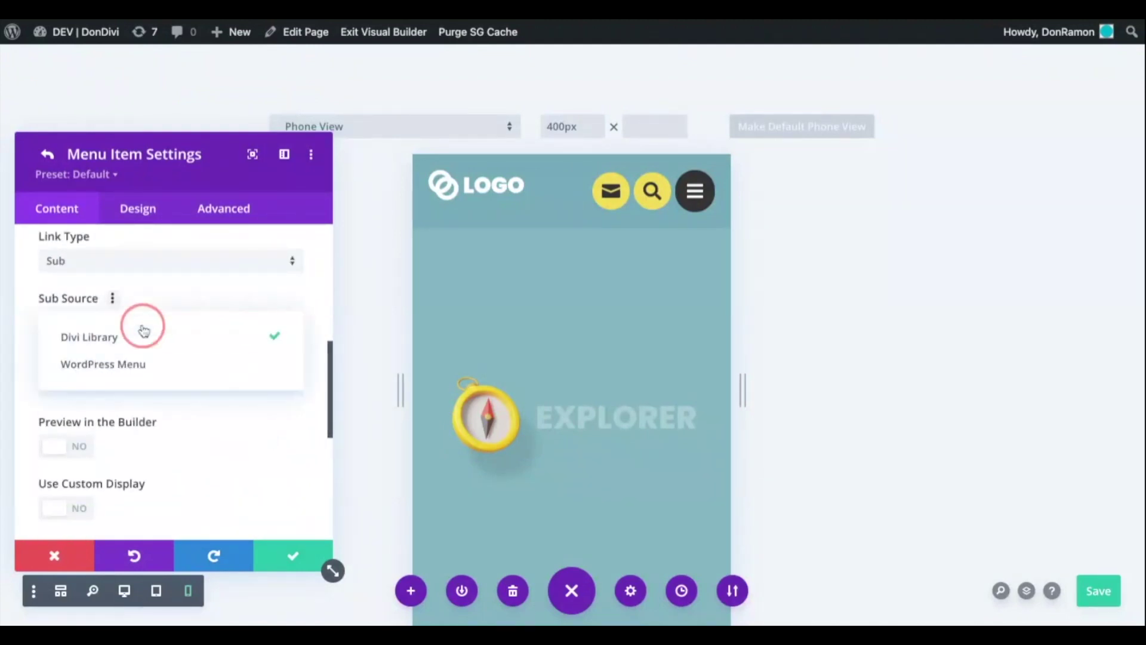
pyautogui.click(166, 367)
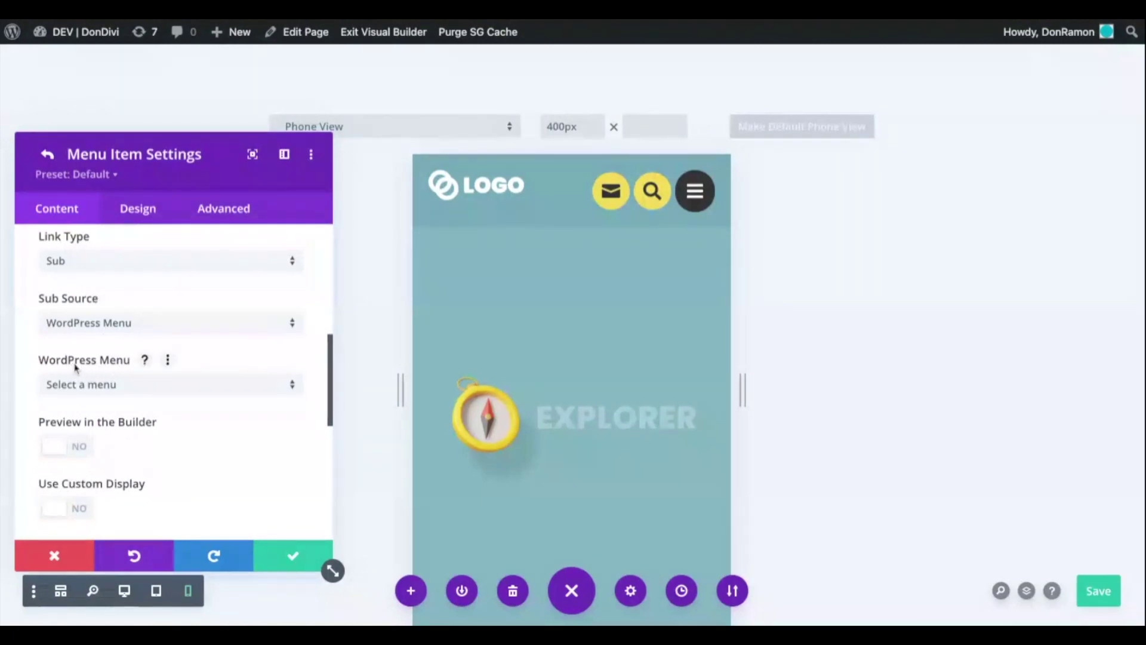
pyautogui.click(180, 390)
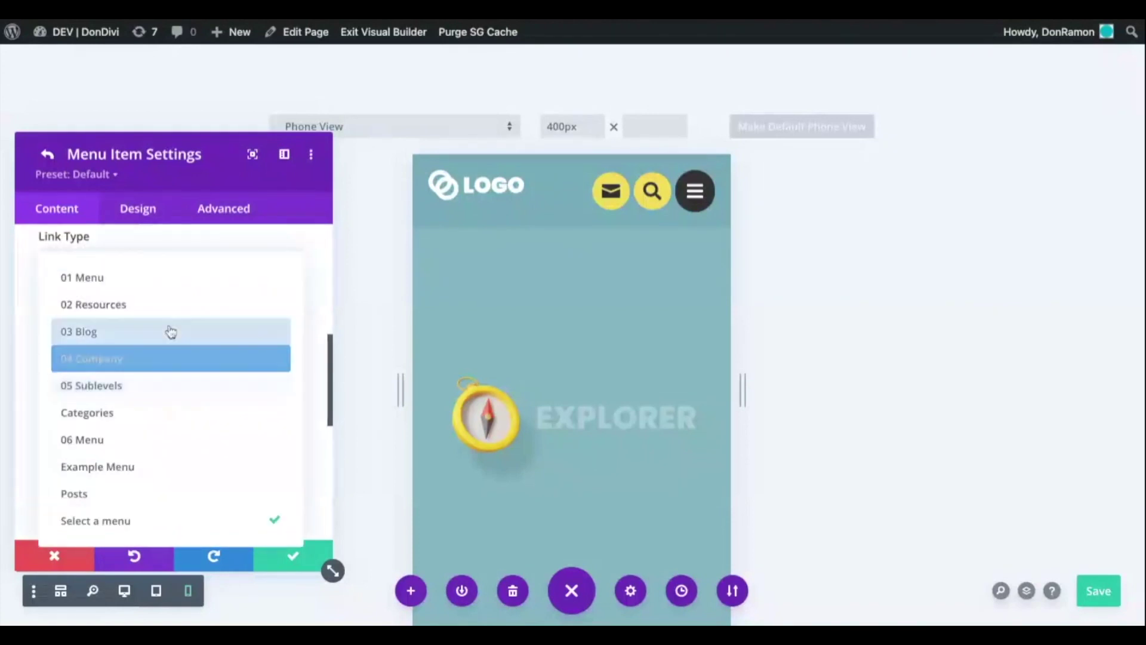
pyautogui.click(160, 472)
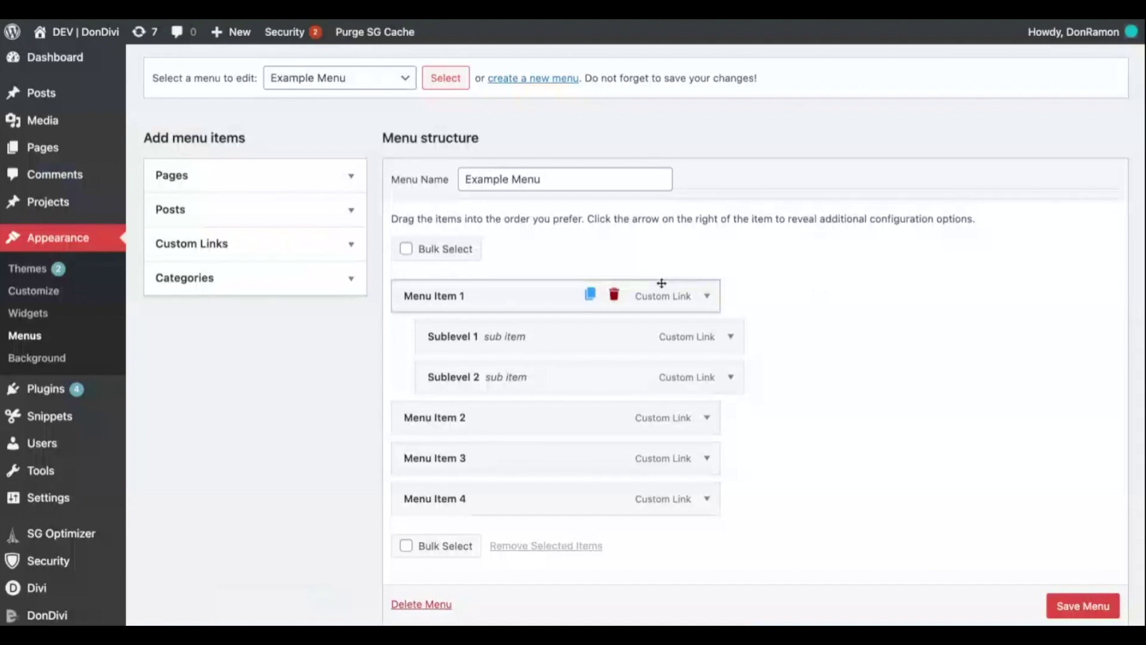
# Examine the Example Menu's name and item structure on the WordPress Menus page
pyautogui.click(570, 178)
pyautogui.moveTo(570, 178); pyautogui.dragTo(440, 175)
pyautogui.click(878, 281)
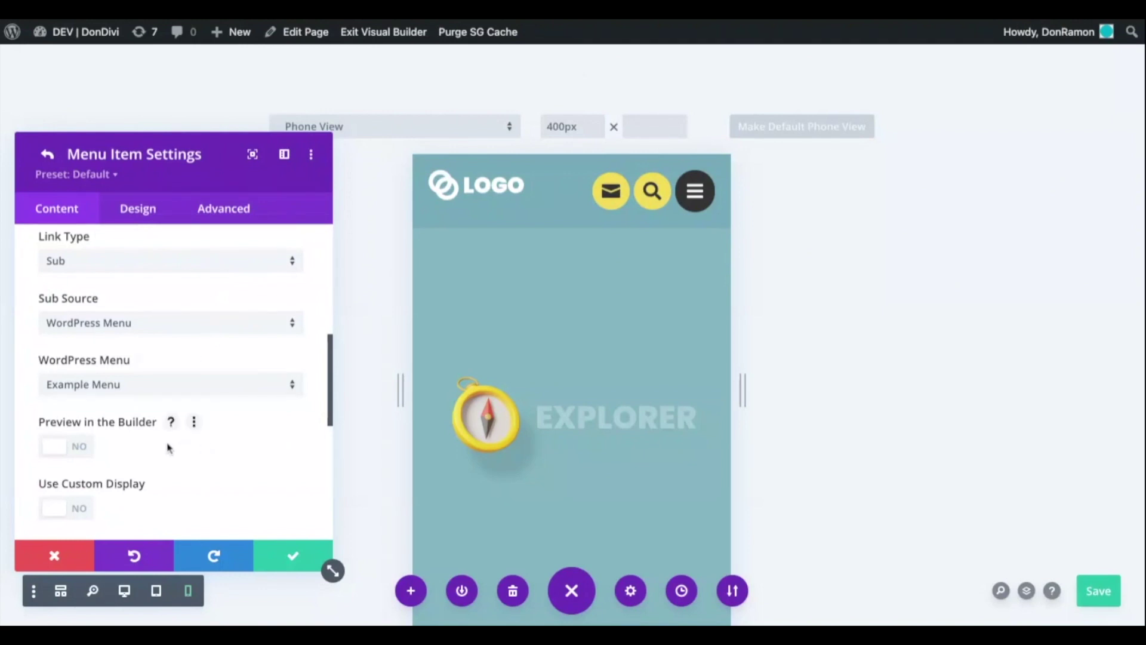
# Turn on Preview in the Builder for the hamburger item's submenu and set its alignment to justified
pyautogui.click(59, 452)
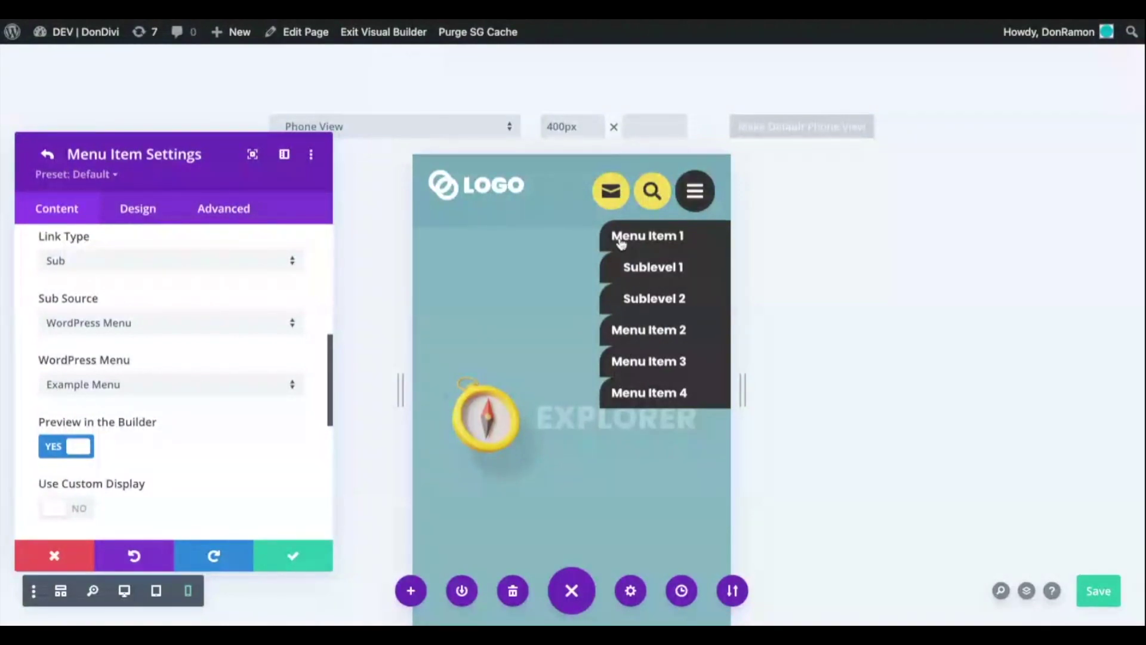
pyautogui.click(138, 210)
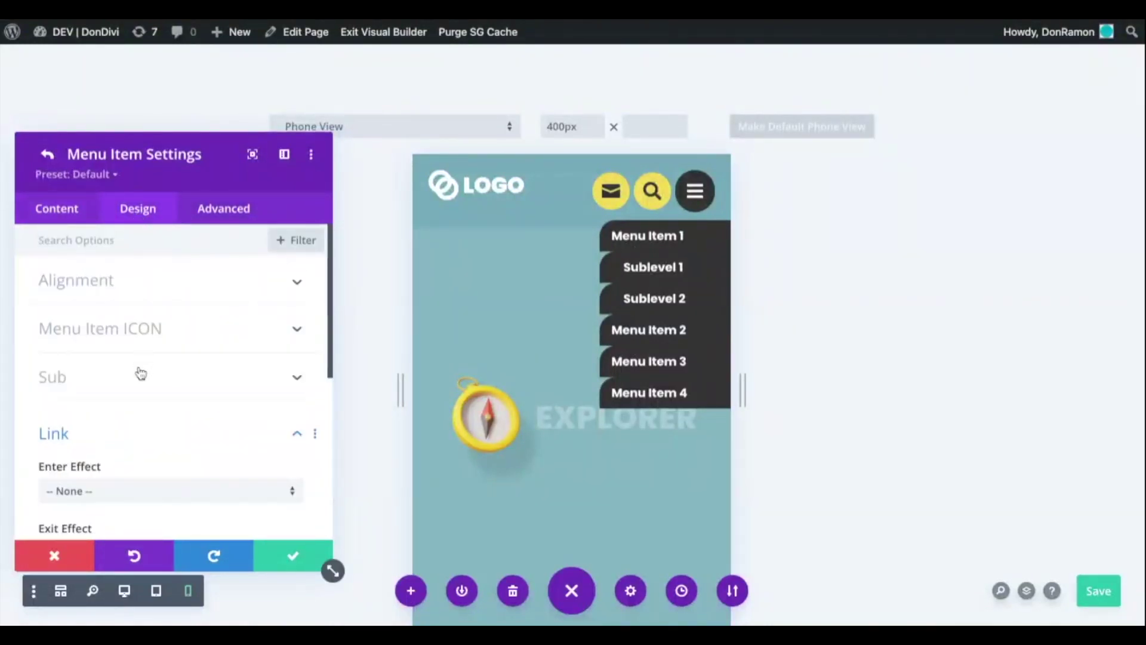
pyautogui.click(139, 373)
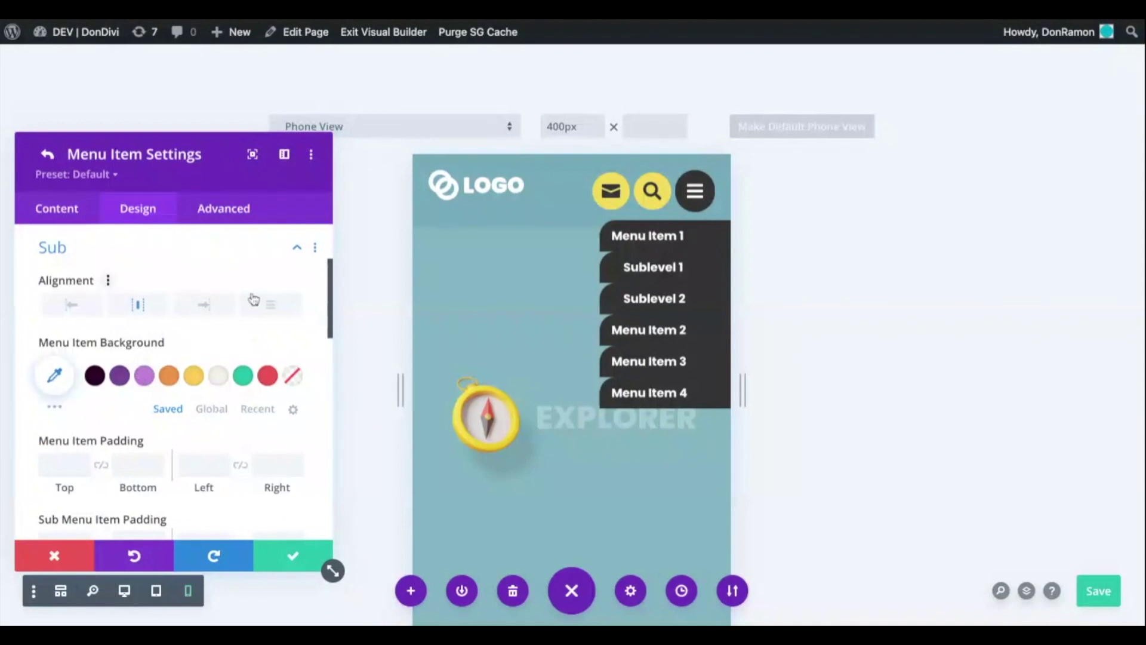
pyautogui.click(200, 305)
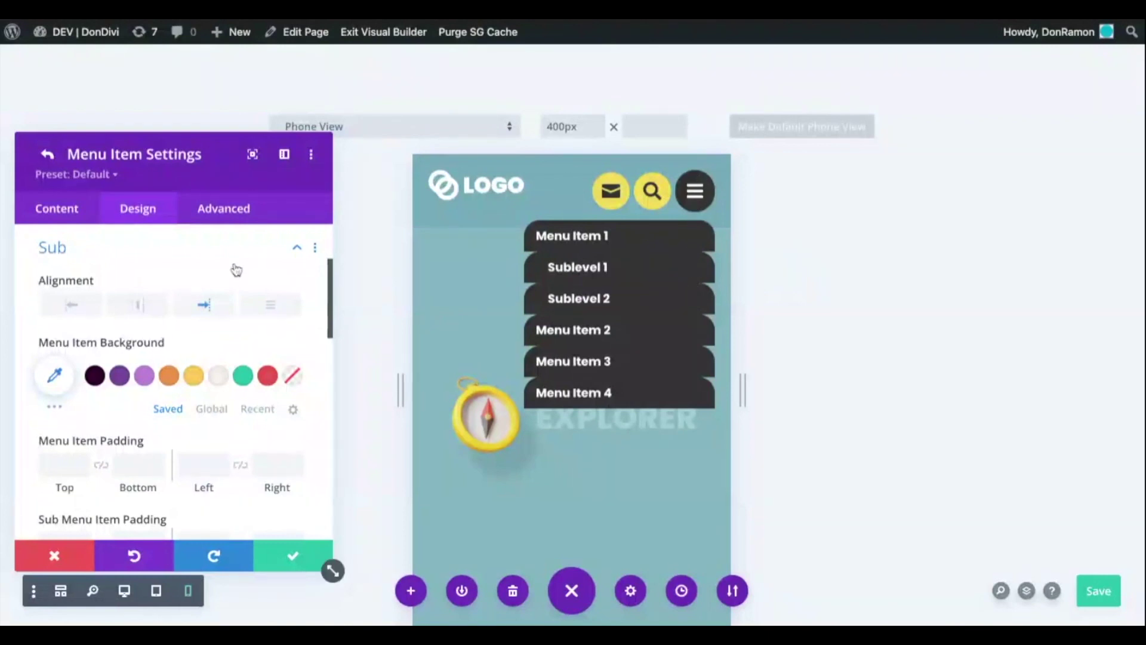
pyautogui.click(259, 305)
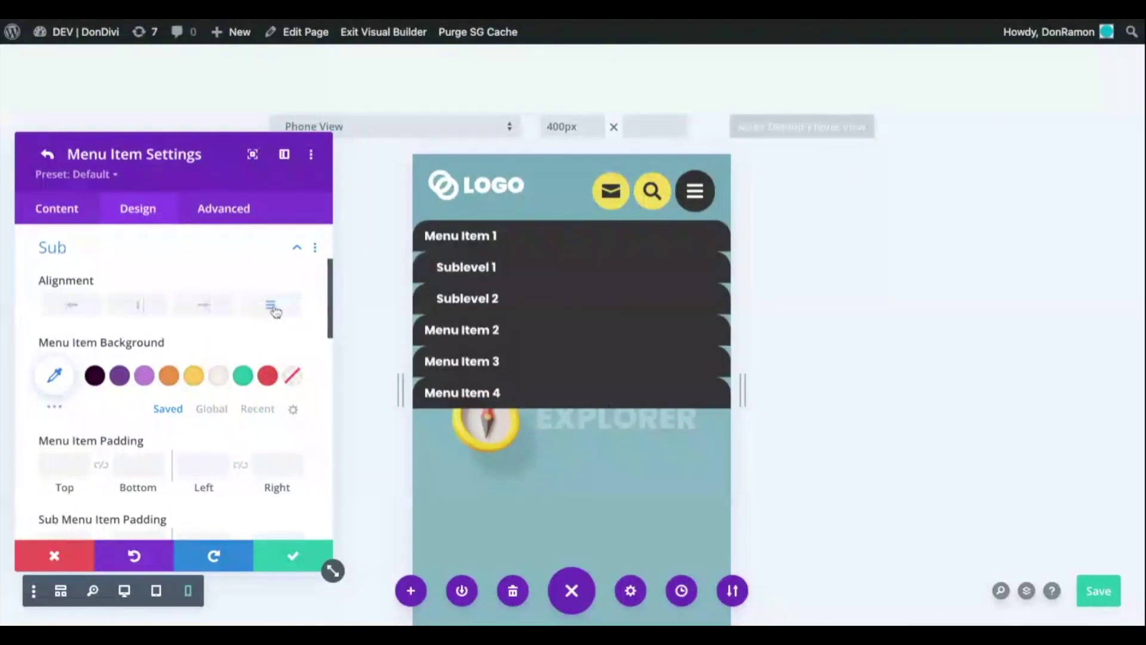
# Set the hamburger submenu's Sub Width to 90%
pyautogui.click(70, 216)
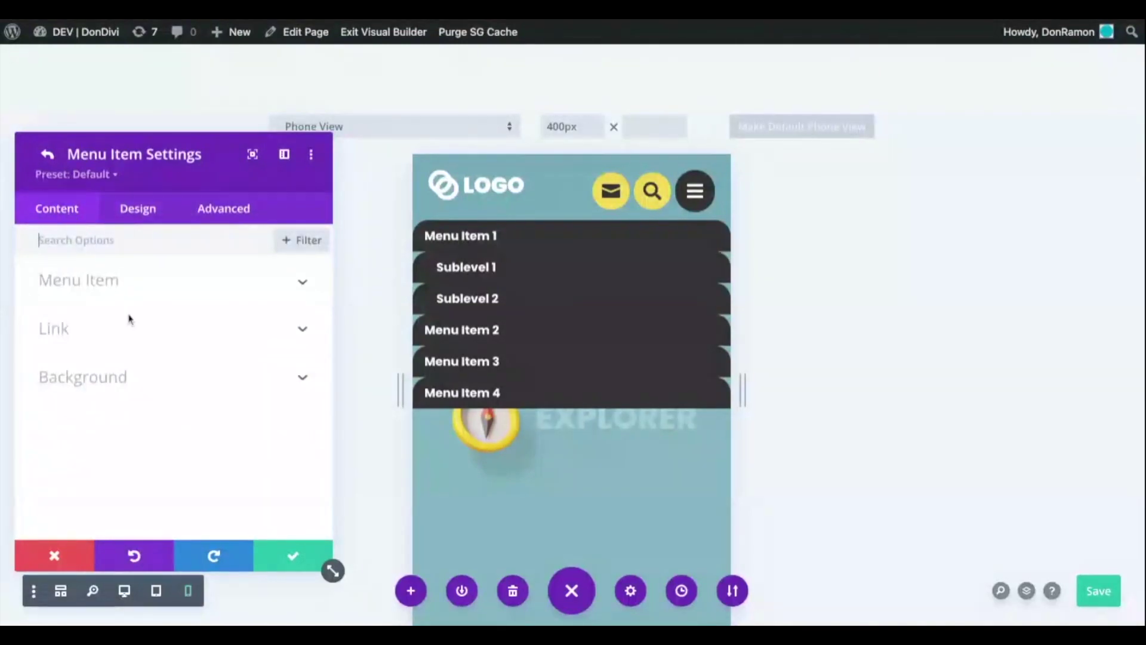
pyautogui.click(152, 342)
pyautogui.scroll(-6, 258, 402)
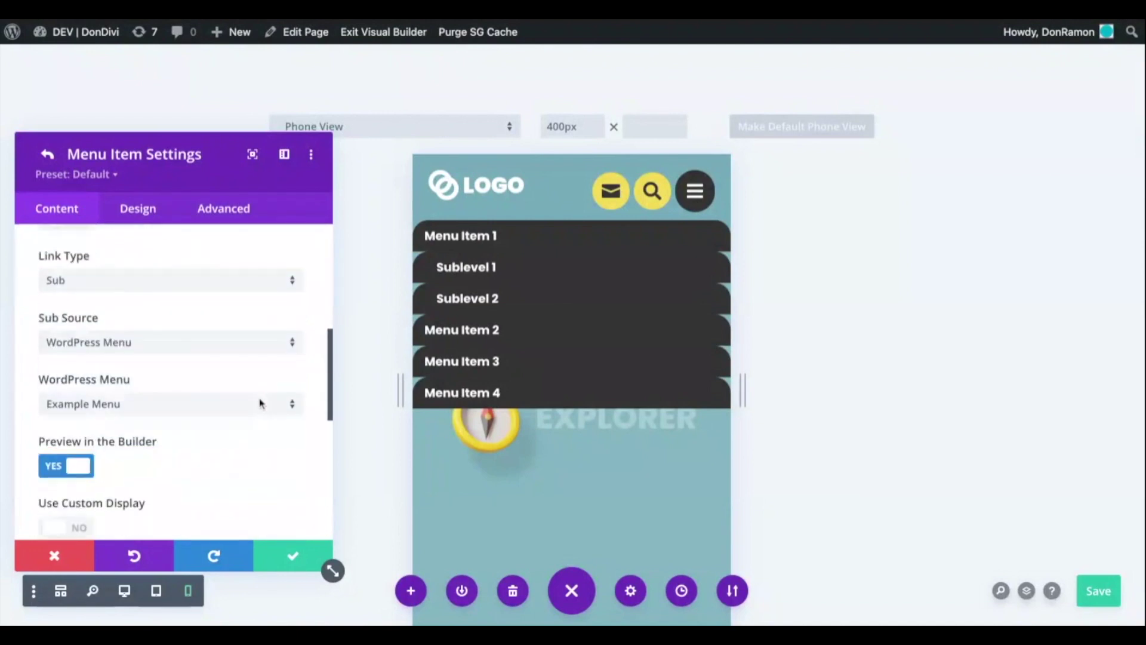
pyautogui.scroll(-2, 260, 404)
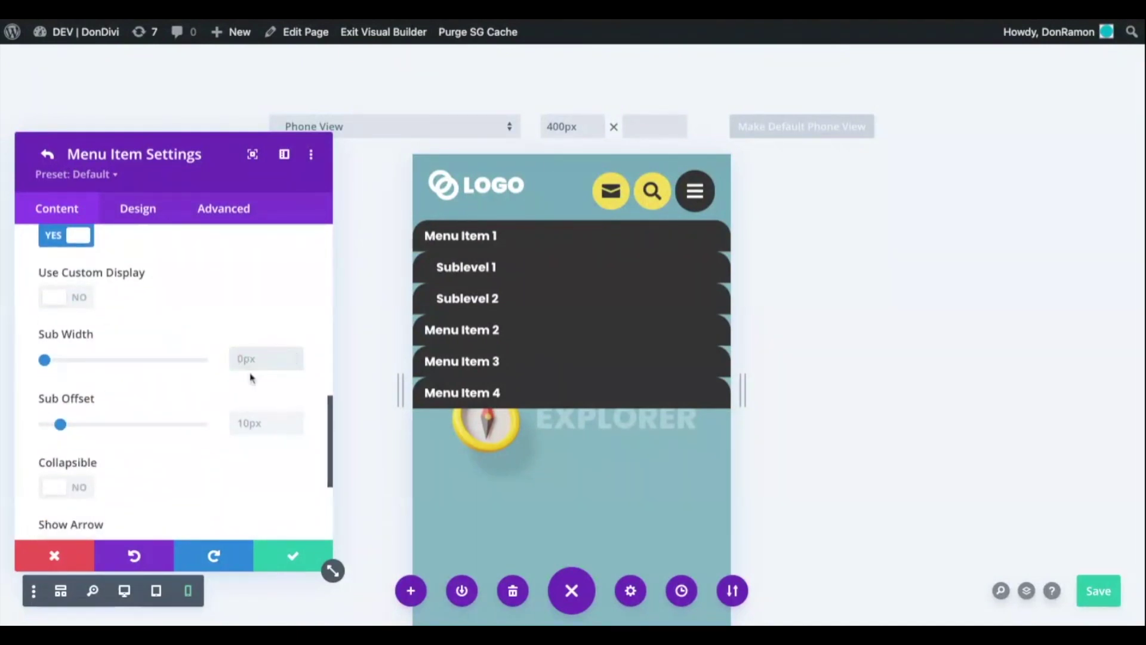
pyautogui.write('0')
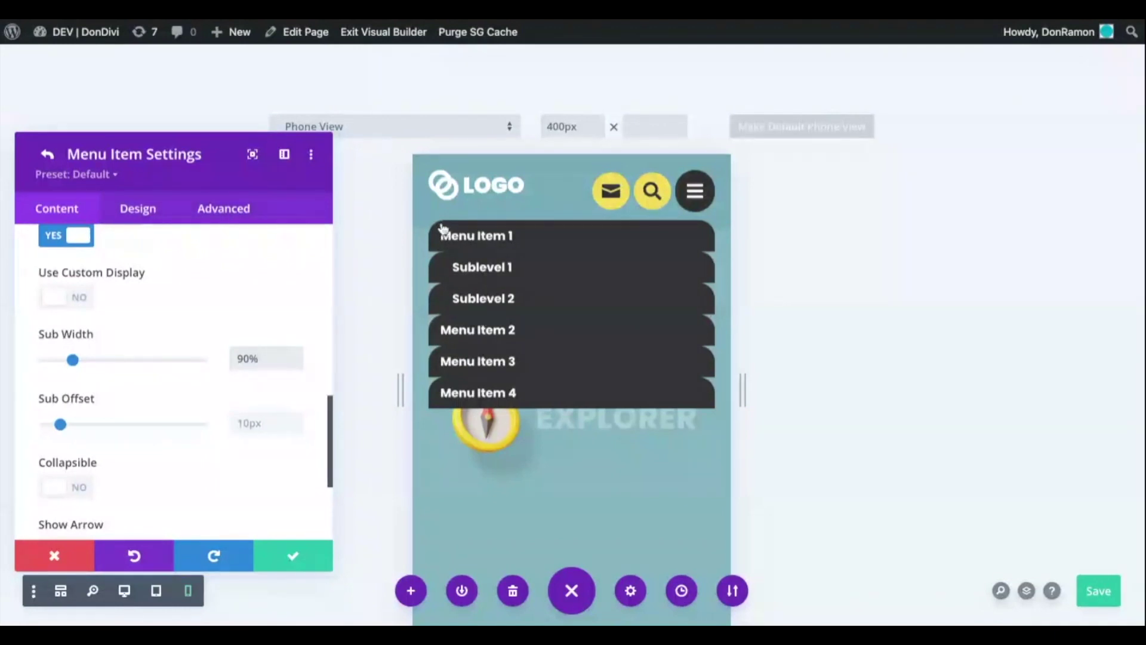
# Add the custom CSS "border-radius: 0;" to the hamburger item's WordPress Menu Item element
pyautogui.click(228, 208)
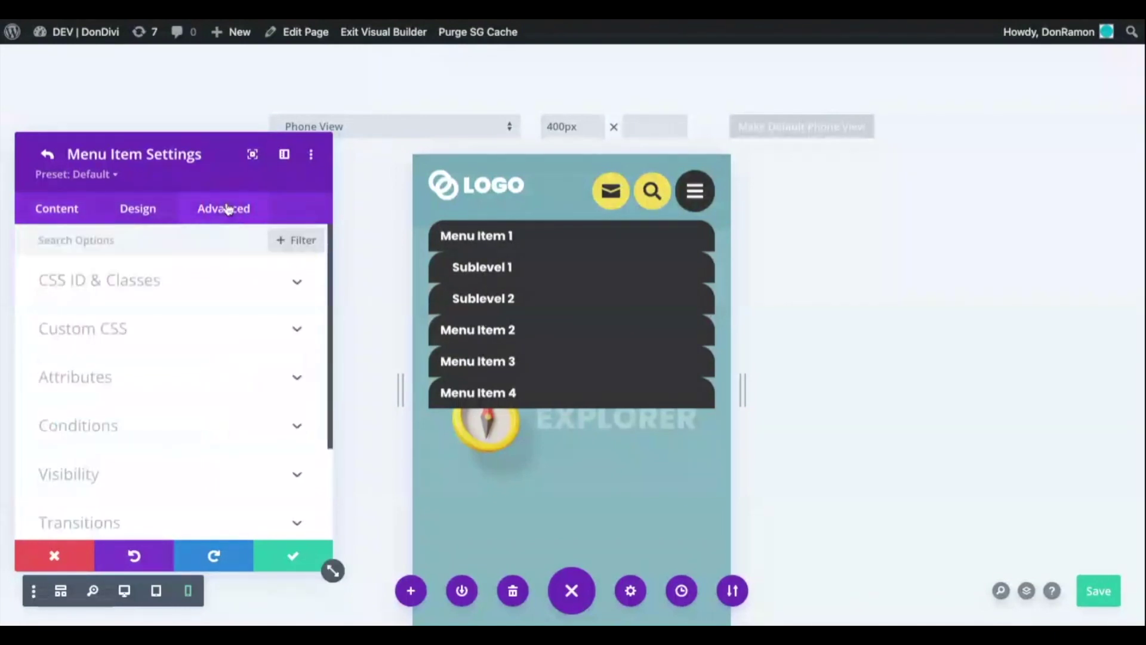
pyautogui.click(189, 328)
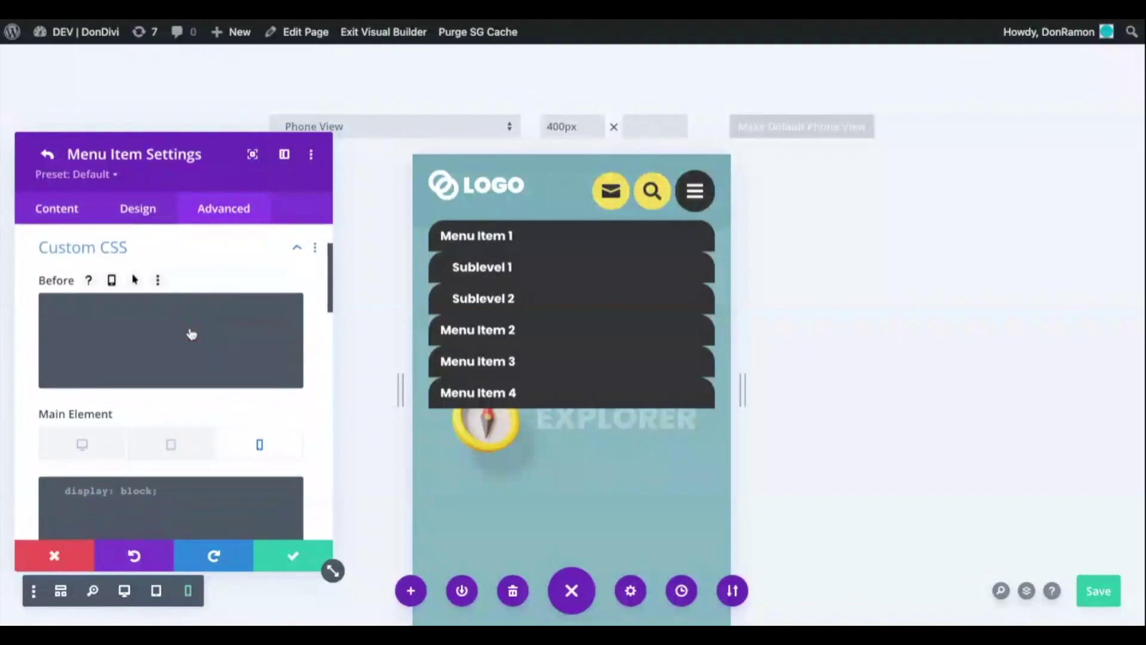
pyautogui.scroll(-10, 301, 383)
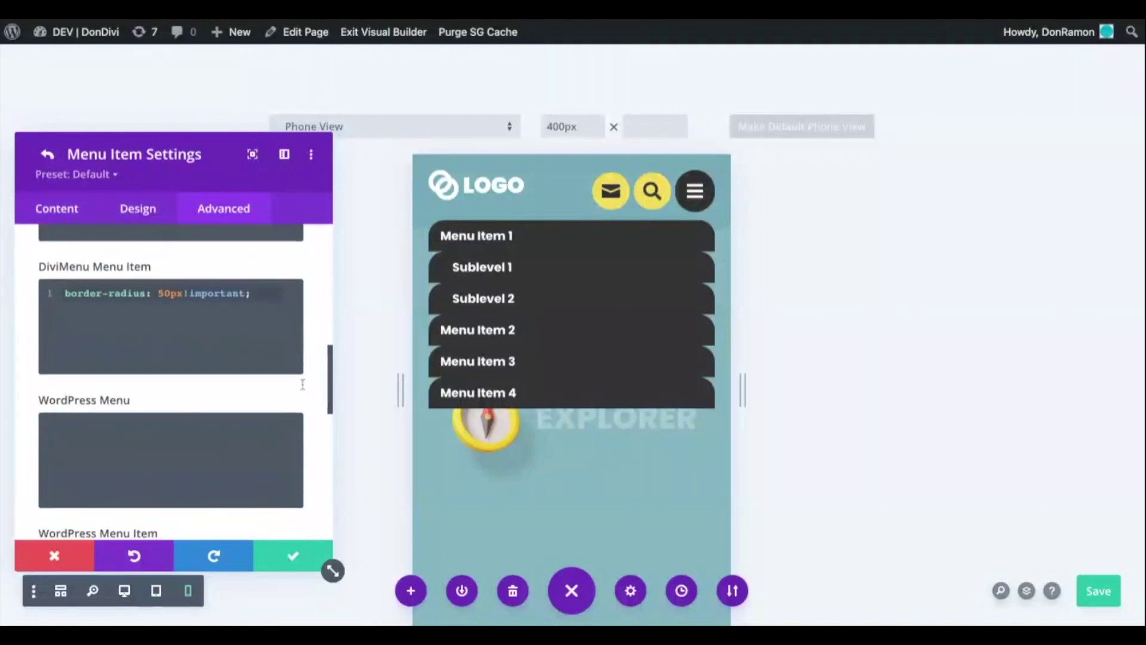
pyautogui.scroll(1, 301, 383)
pyautogui.click(53, 289)
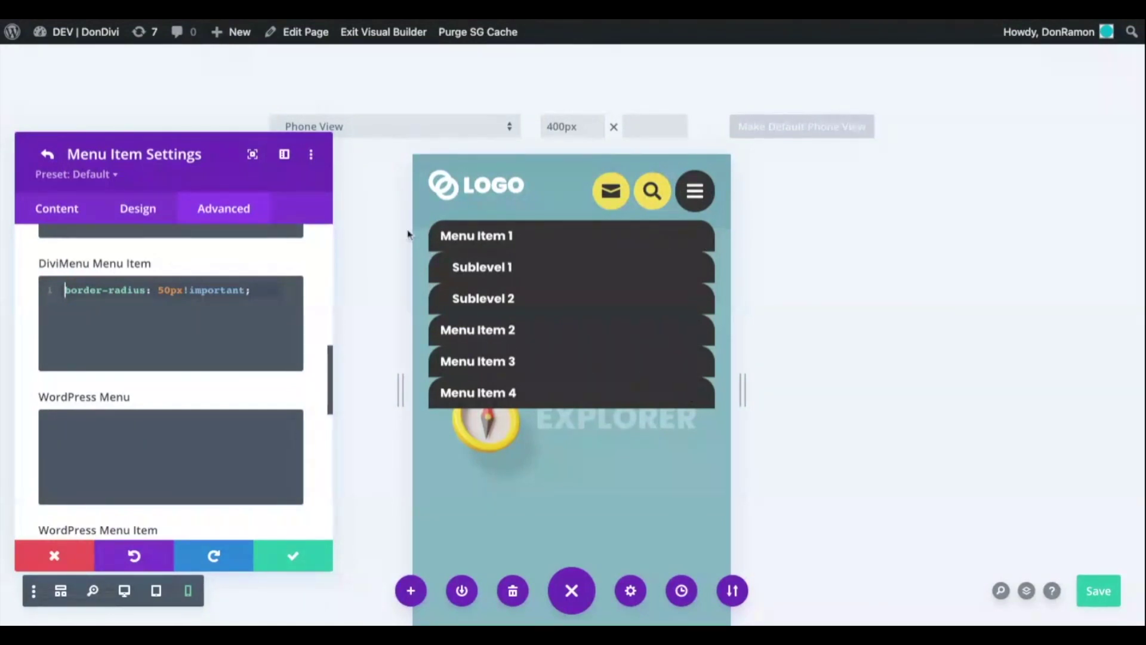
pyautogui.scroll(-3, 310, 374)
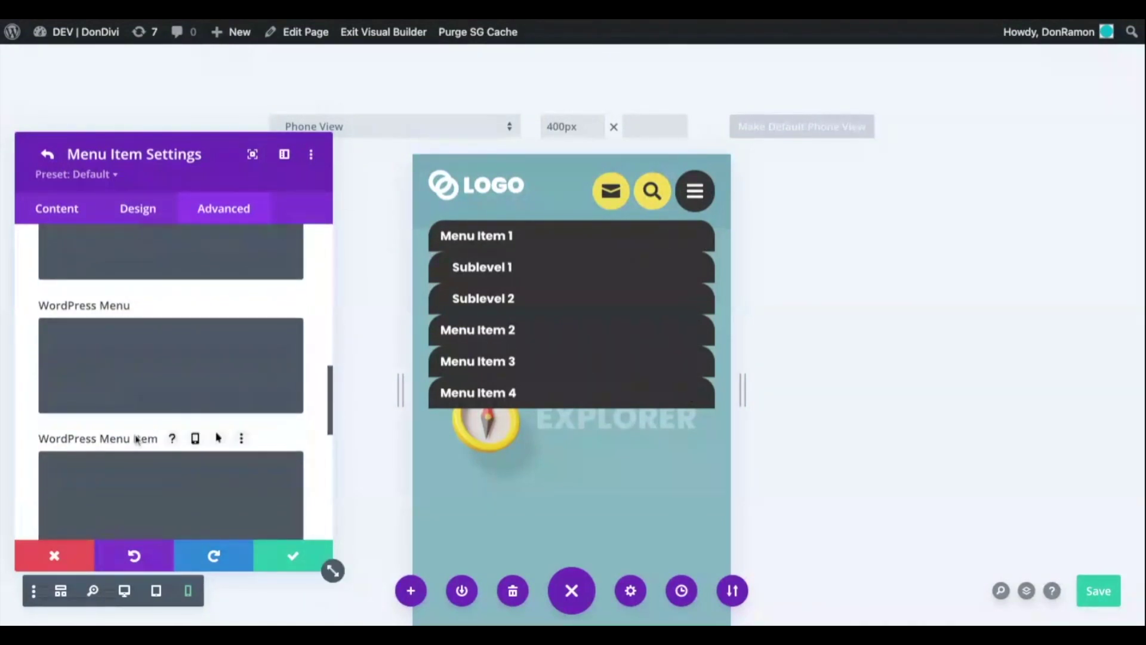
pyautogui.scroll(-2, 137, 440)
pyautogui.click(71, 414)
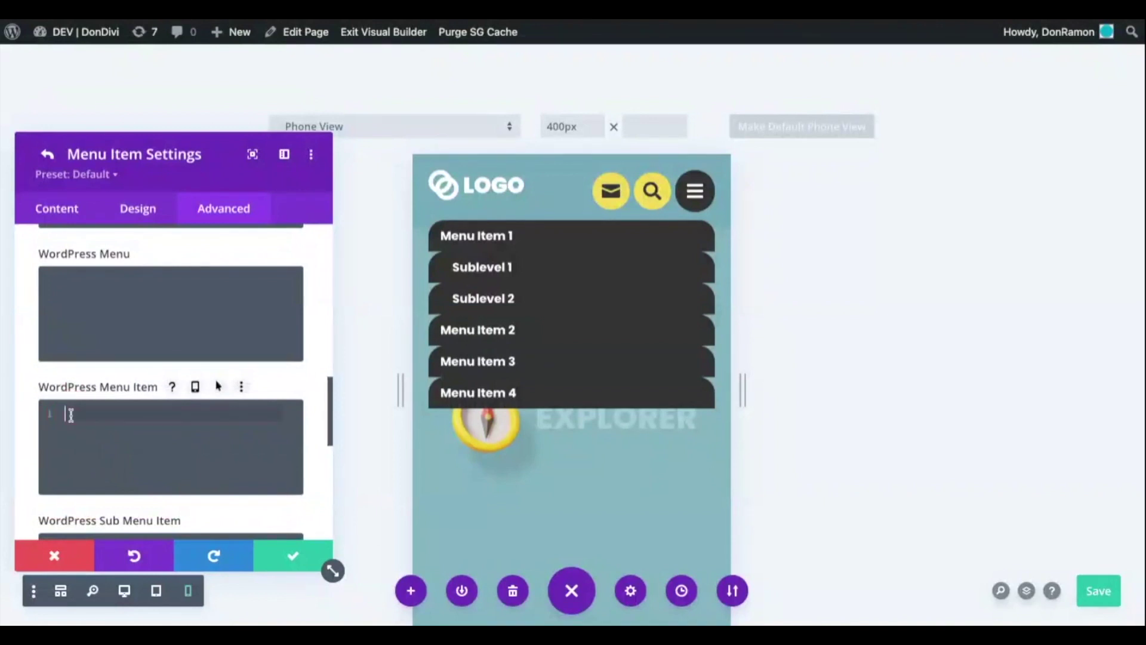
pyautogui.write('border-radius: 0;')
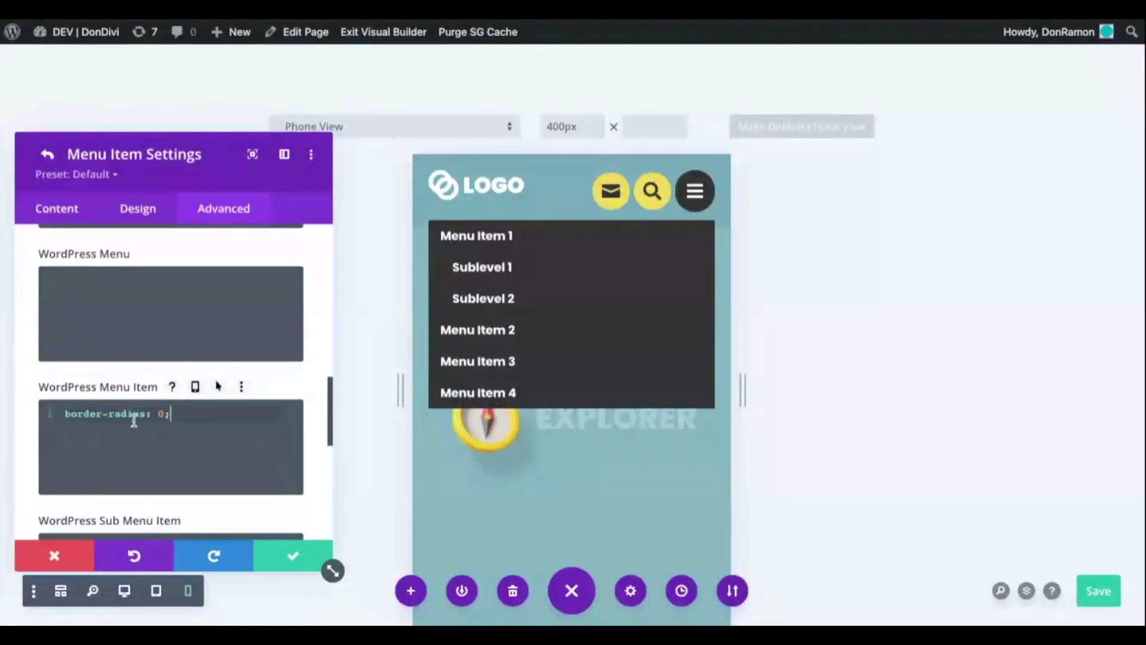
# Make the hamburger submenu collapsible and test expanding and collapsing the sublevels of Menu Item 1 in the preview
pyautogui.click(58, 216)
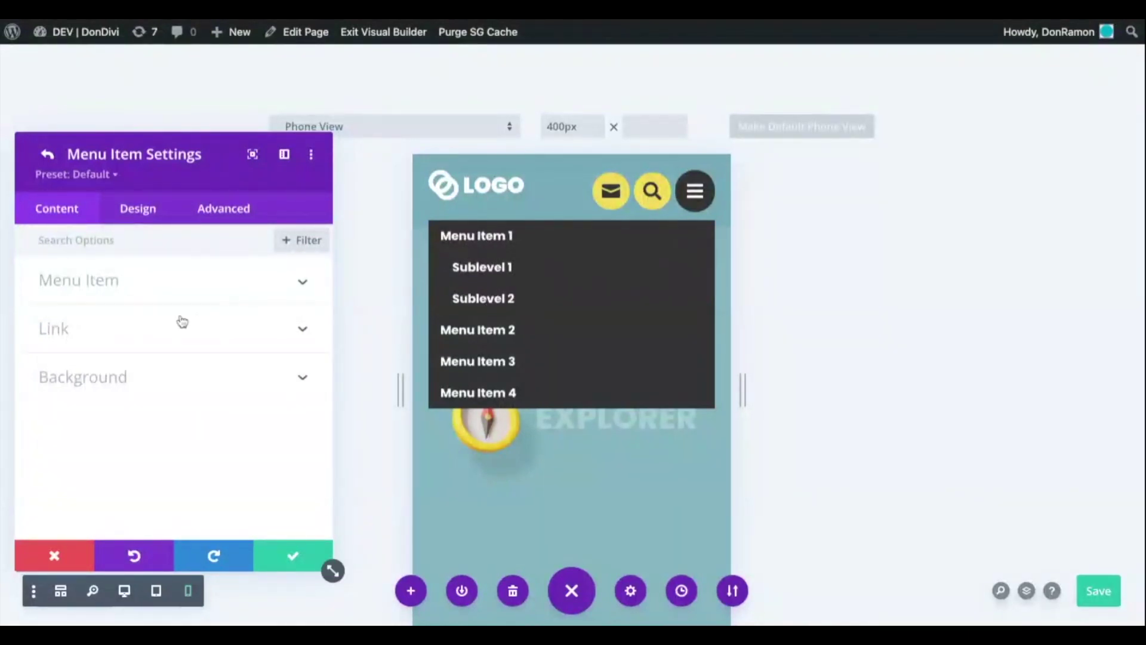
pyautogui.click(133, 326)
pyautogui.scroll(-2, 299, 432)
pyautogui.scroll(-5, 299, 432)
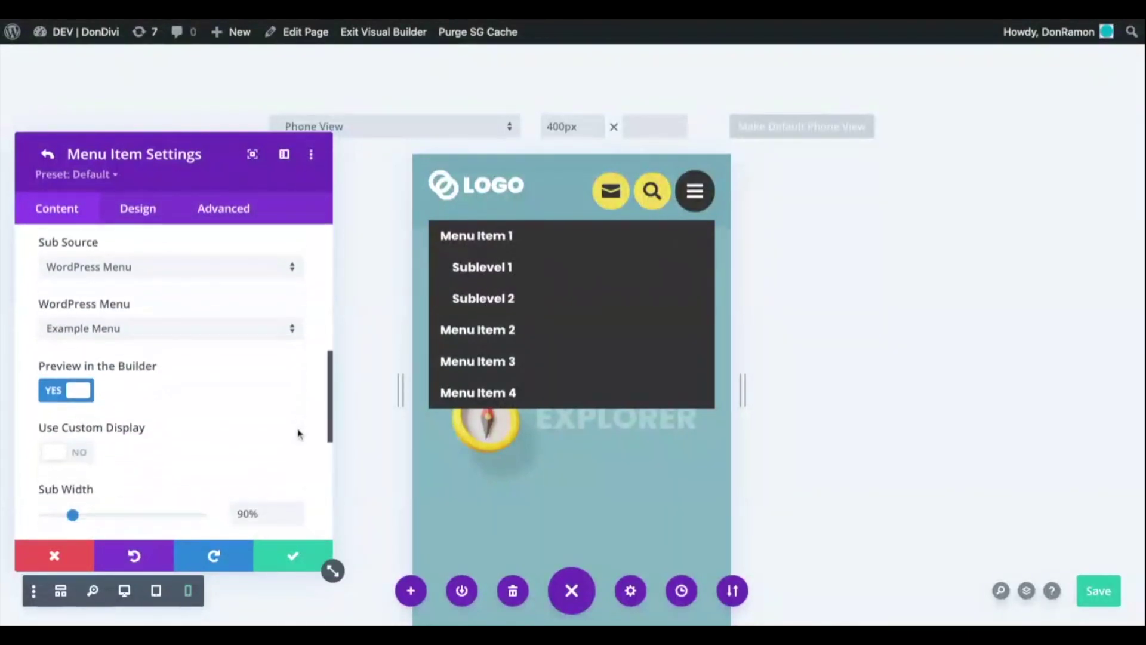
pyautogui.scroll(-3, 179, 382)
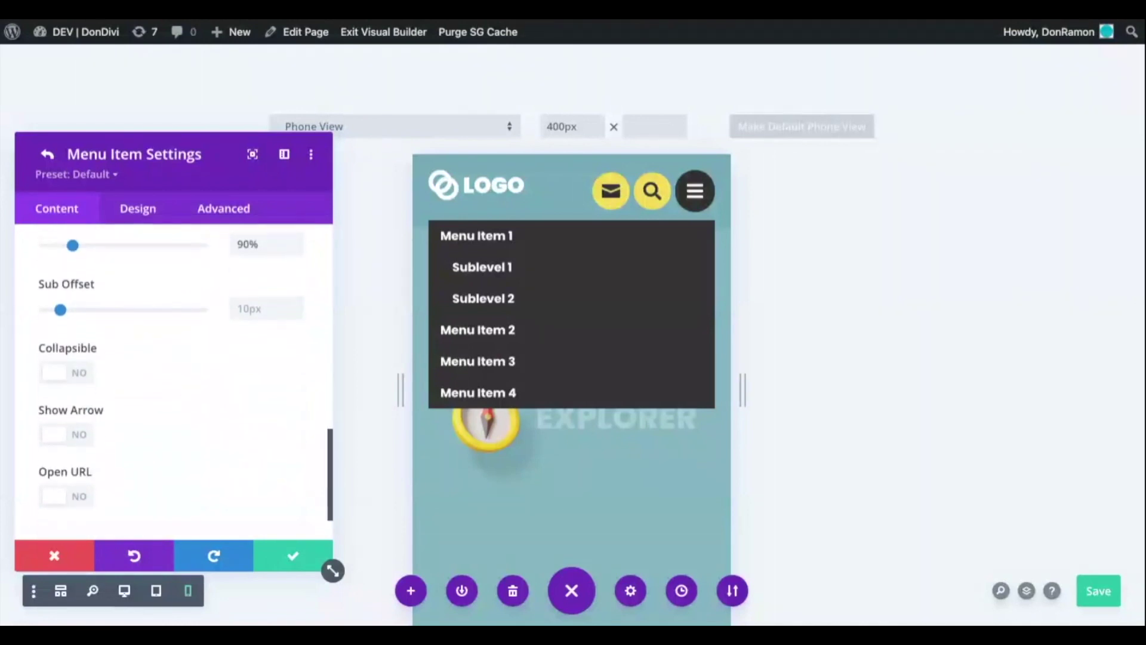
pyautogui.click(58, 370)
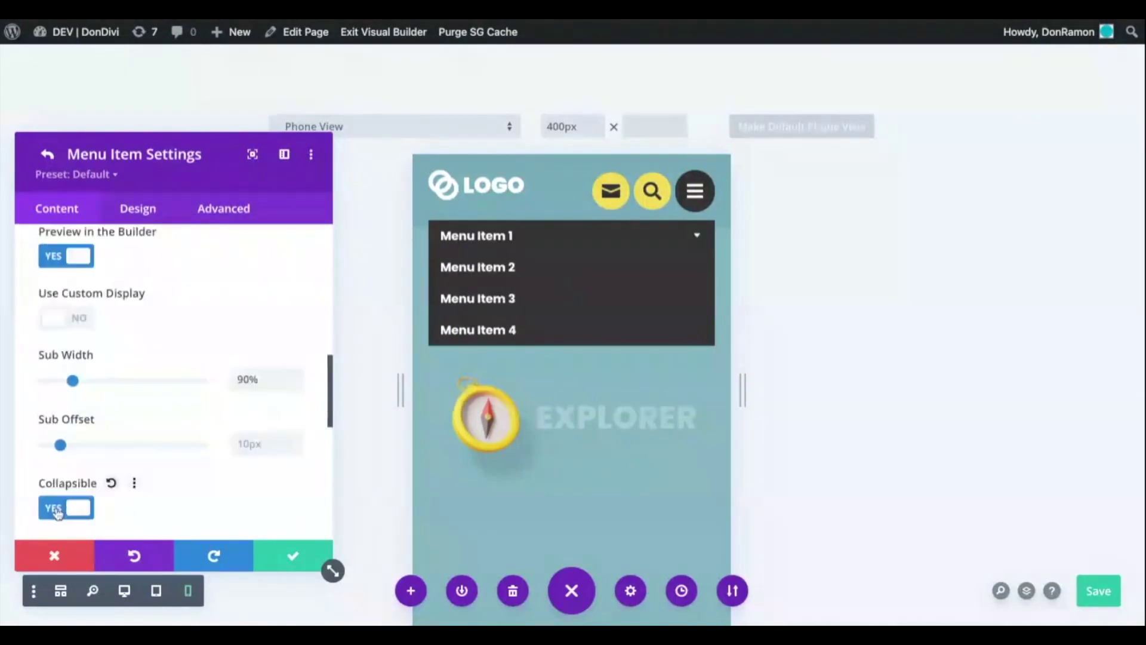
pyautogui.scroll(1, 290, 477)
pyautogui.scroll(-1, 291, 477)
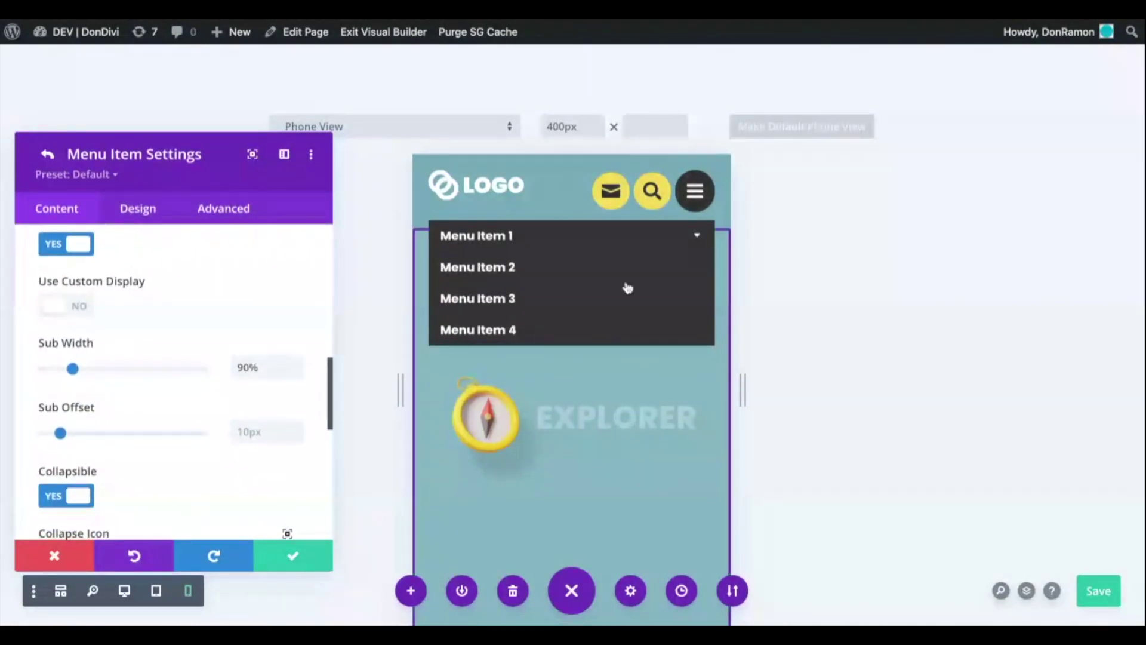
pyautogui.click(695, 239)
pyautogui.click(695, 237)
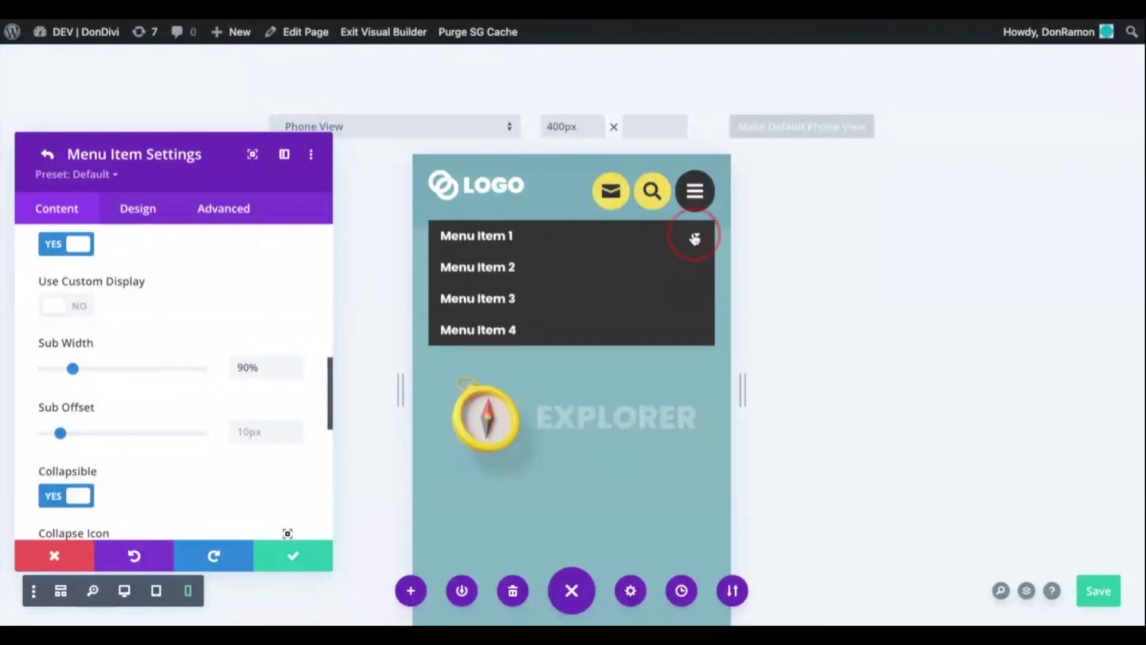
pyautogui.click(695, 236)
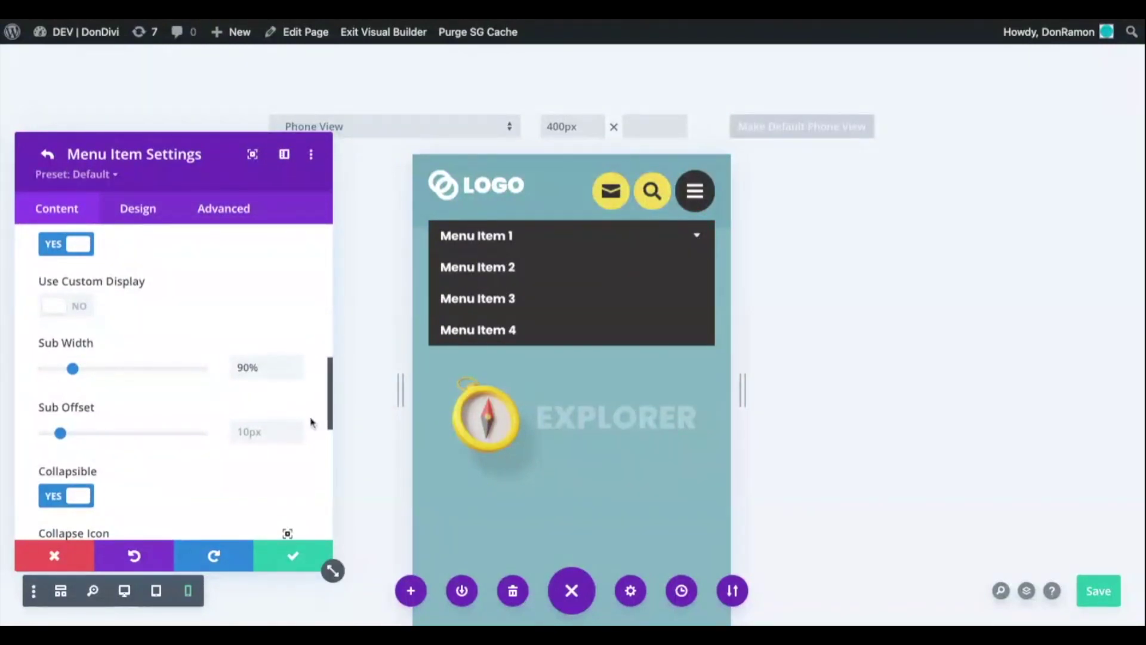
# Turn on the Accordion option for the hamburger item's collapsible submenu
pyautogui.scroll(-5, 313, 422)
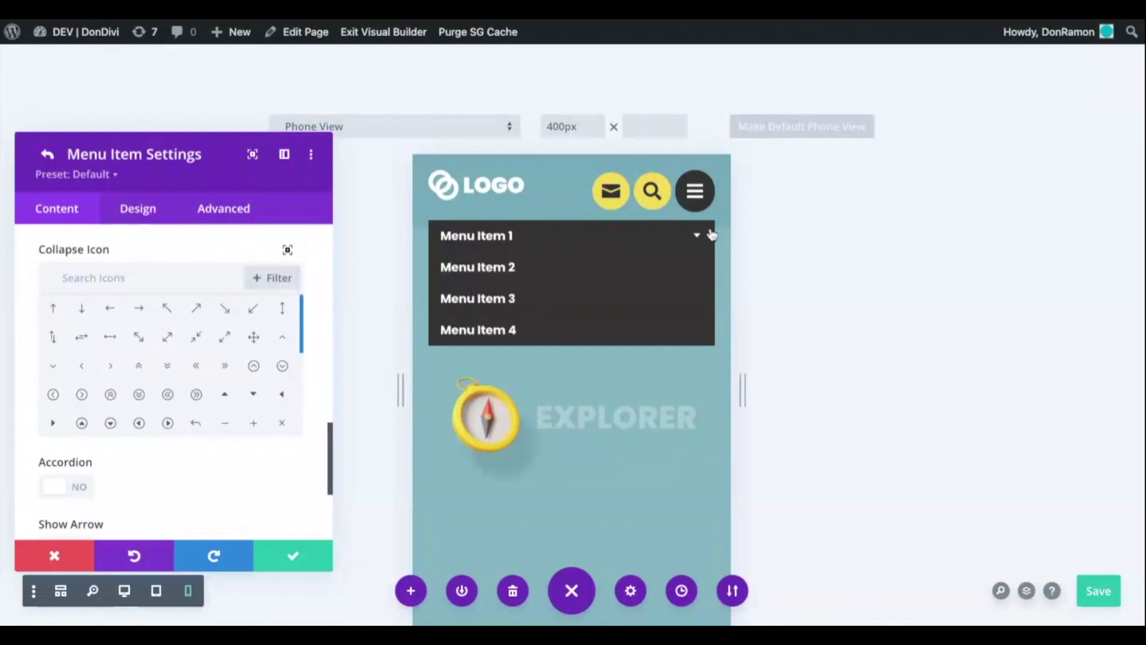
pyautogui.scroll(-1, 266, 490)
pyautogui.click(66, 448)
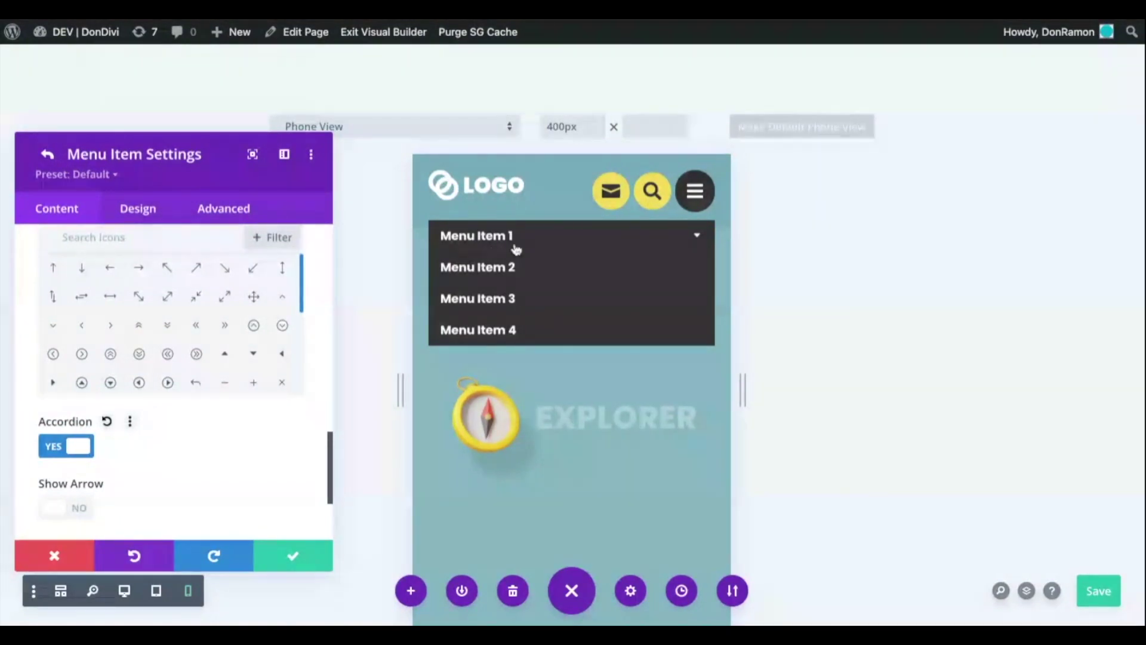
# Review the hamburger item's Sub design options for alignment, menu item background, padding and font
pyautogui.click(140, 211)
pyautogui.click(129, 376)
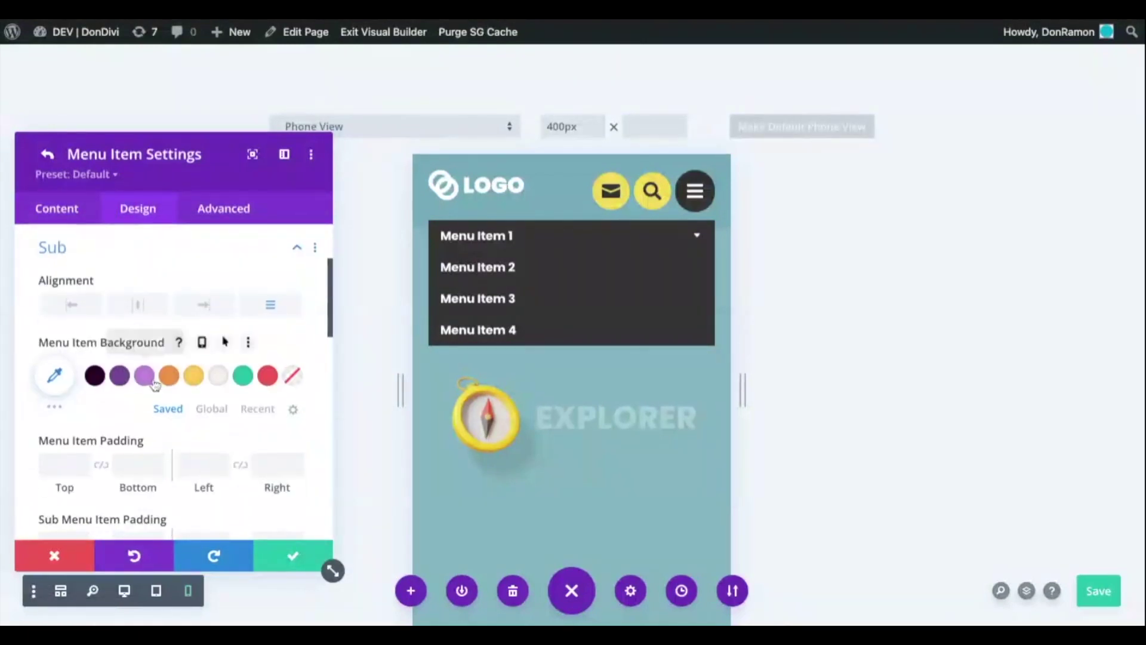
pyautogui.scroll(-5, 254, 403)
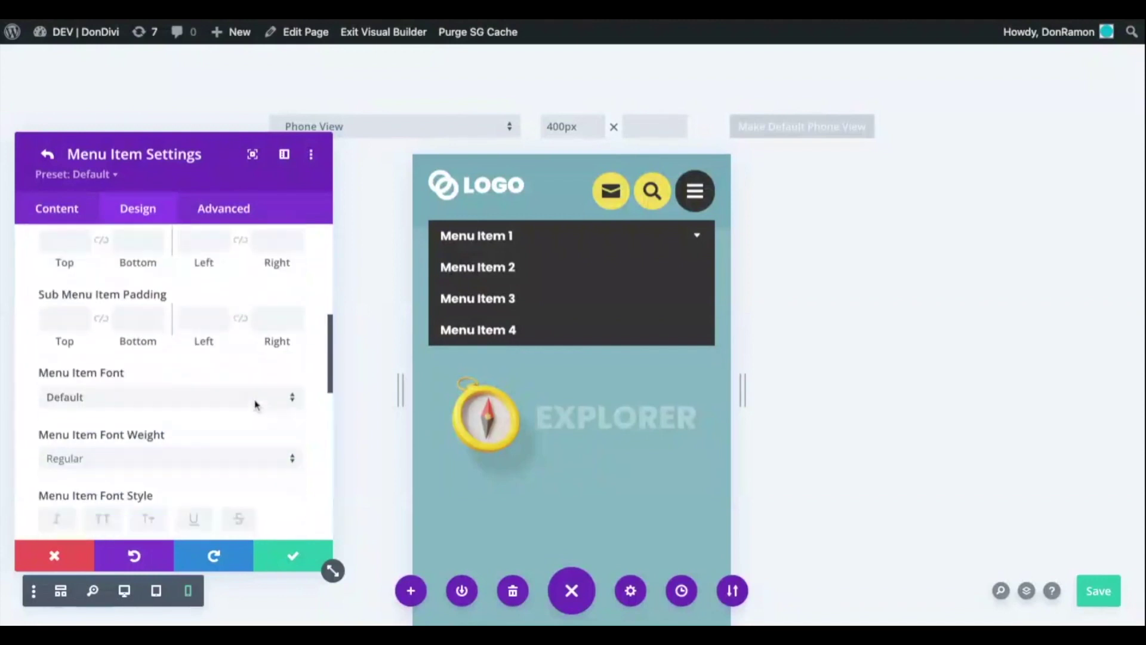
pyautogui.scroll(1, 239, 405)
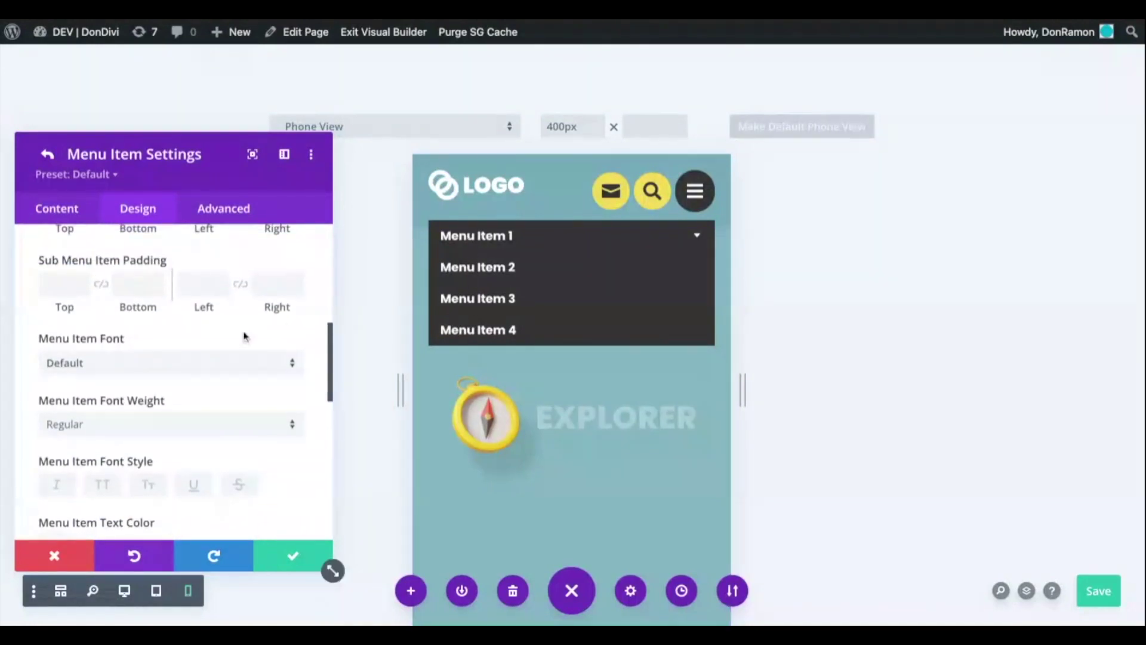
pyautogui.scroll(3, 238, 335)
# Add the custom CSS "padding: 20px!important;" to the hamburger item's WordPress Menu element
pyautogui.click(228, 215)
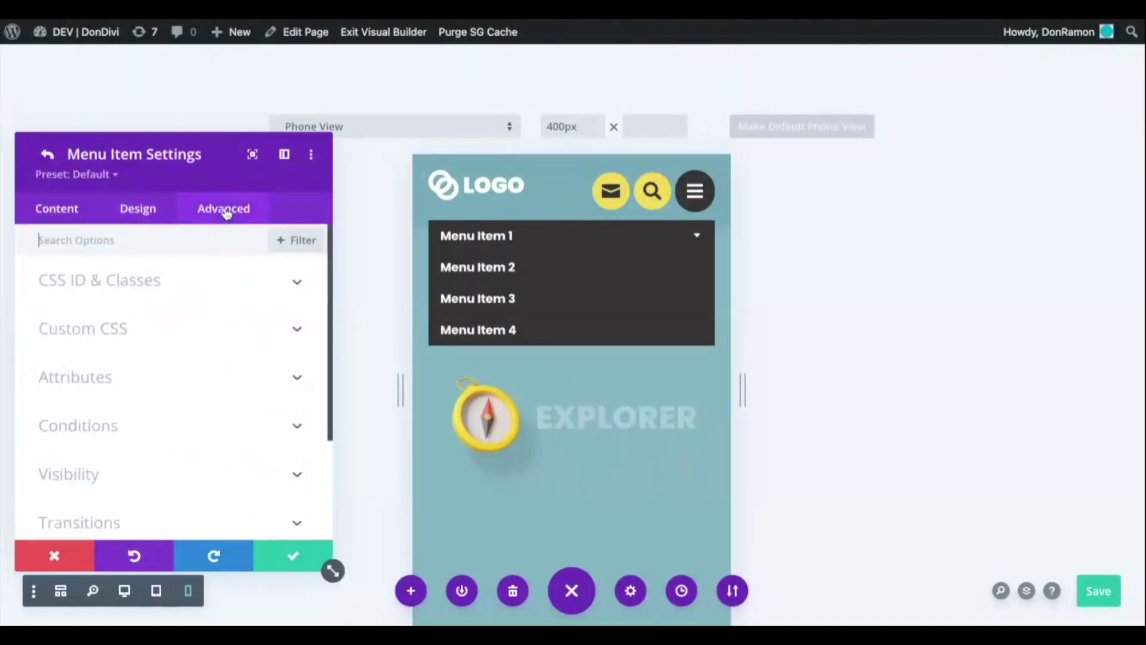
pyautogui.click(200, 335)
pyautogui.scroll(-6, 201, 338)
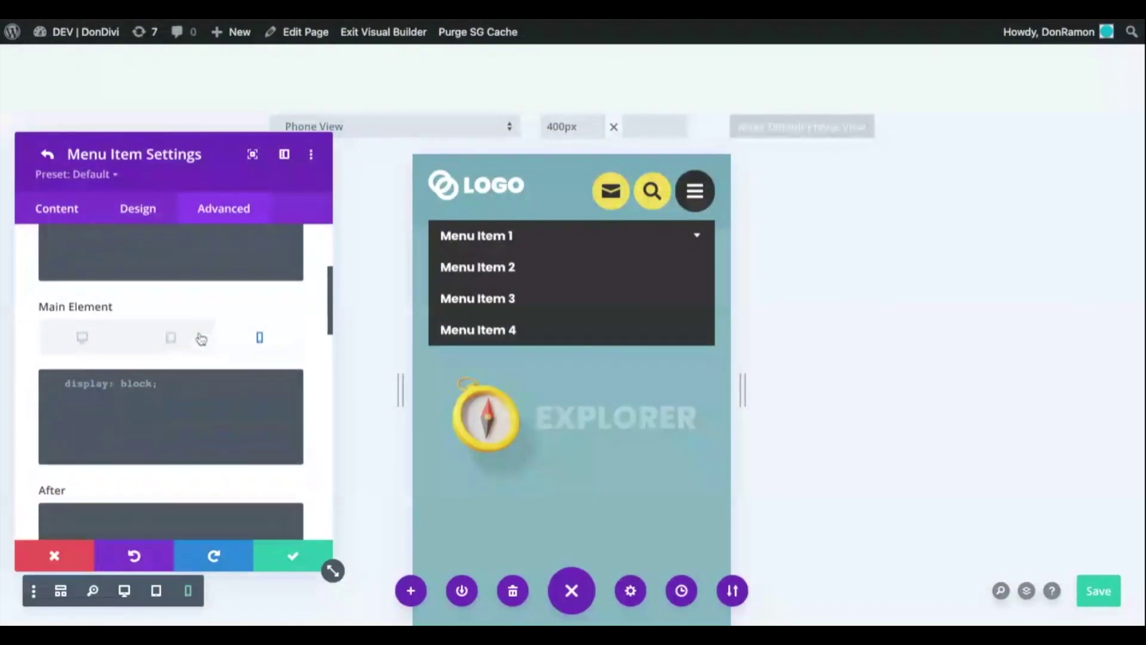
pyautogui.scroll(-3, 171, 382)
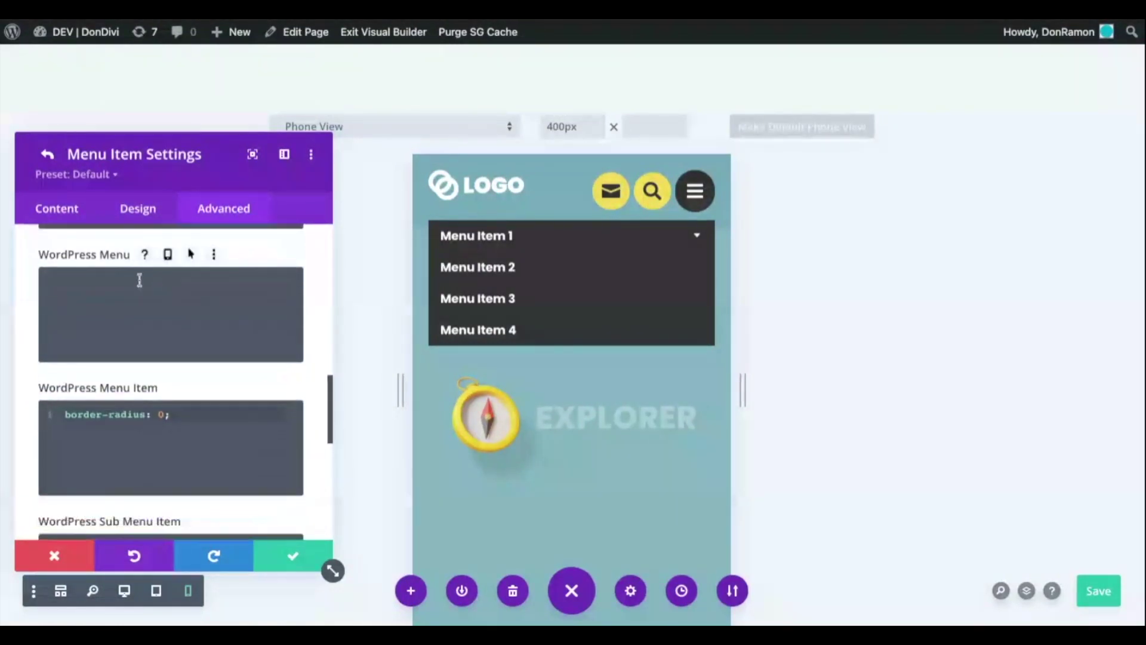
pyautogui.scroll(1, 149, 409)
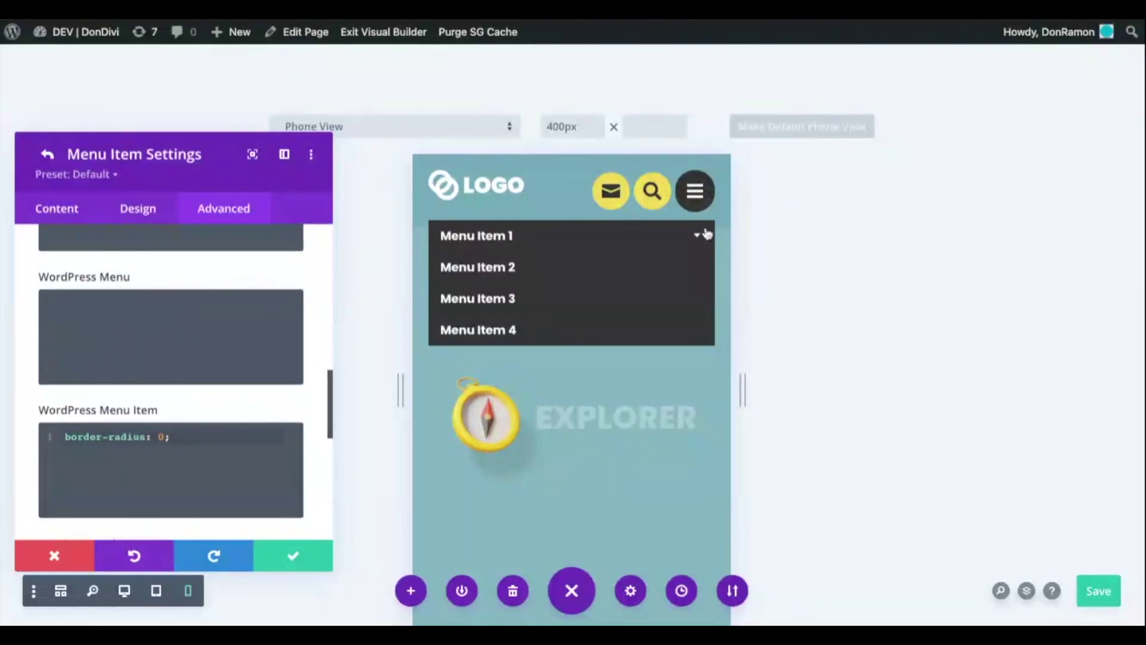
pyautogui.scroll(1, 156, 328)
pyautogui.click(107, 341)
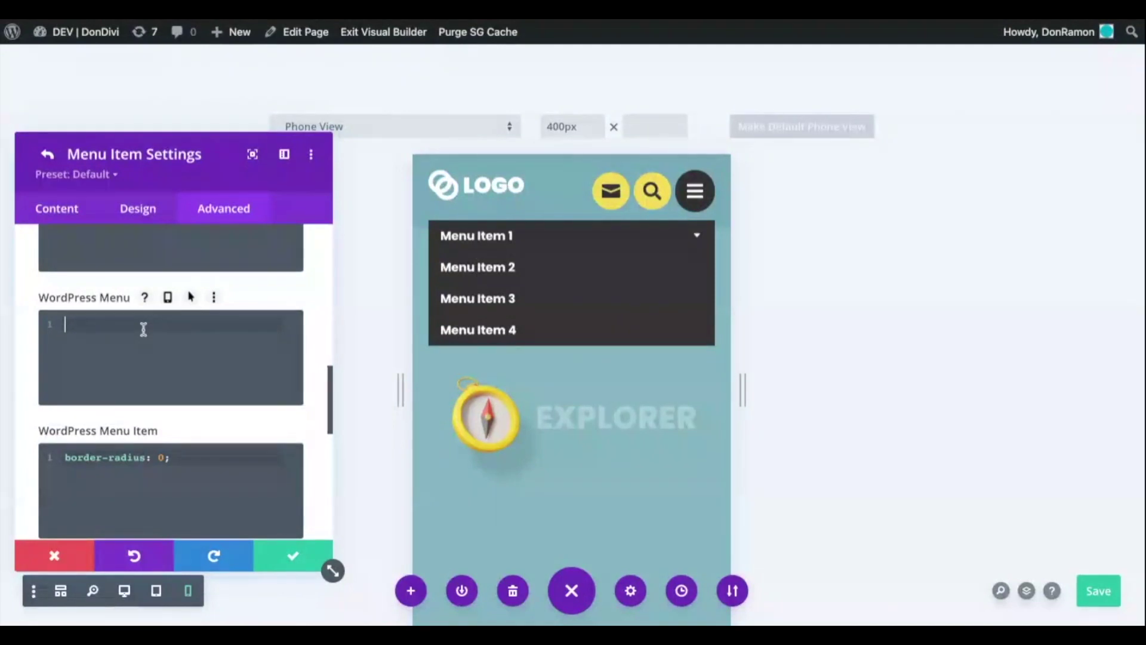
pyautogui.write('padding')
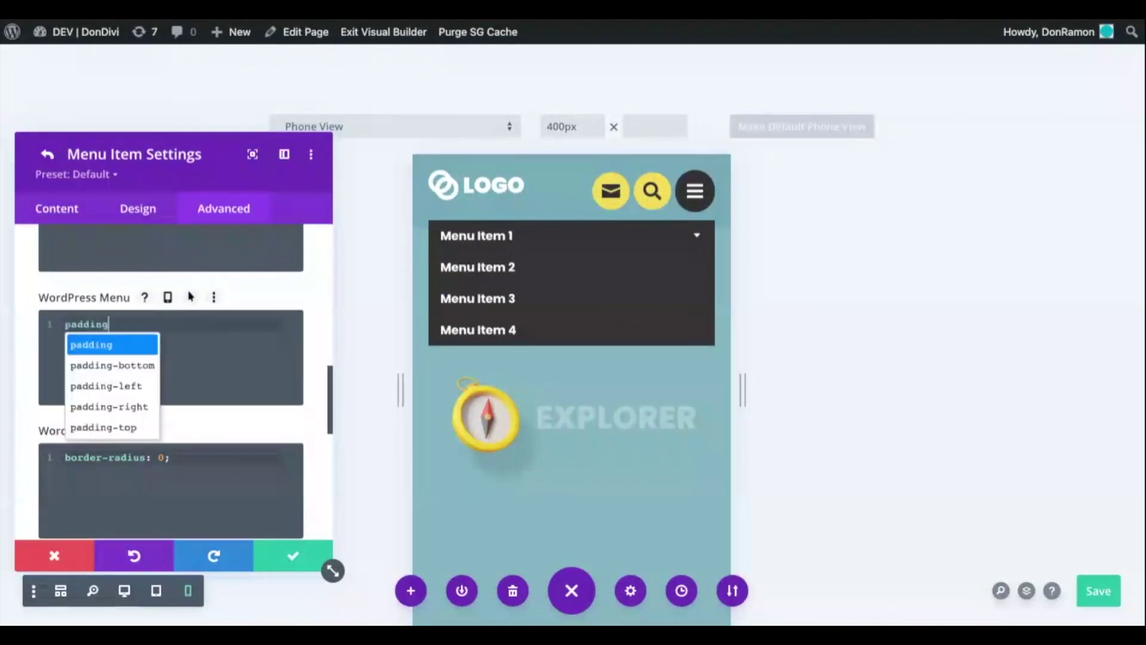
pyautogui.write(': 20p')
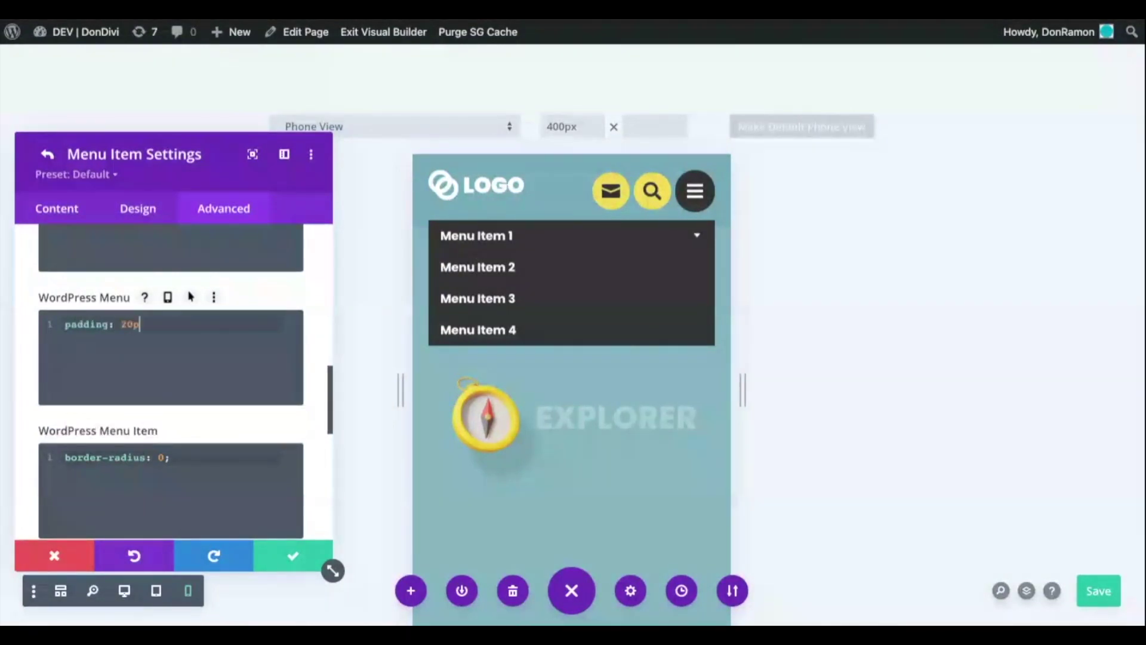
pyautogui.write('x!important;')
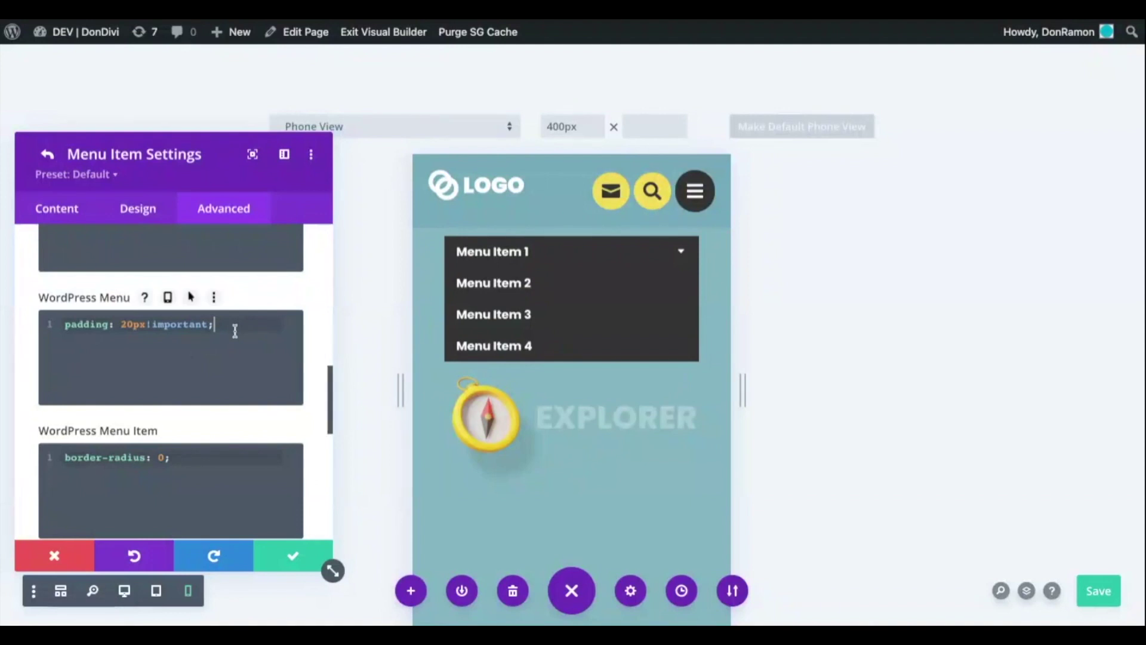
# Add a background declaration to the WordPress Menu custom CSS, trying red first and settling on #333333
pyautogui.press('Return')
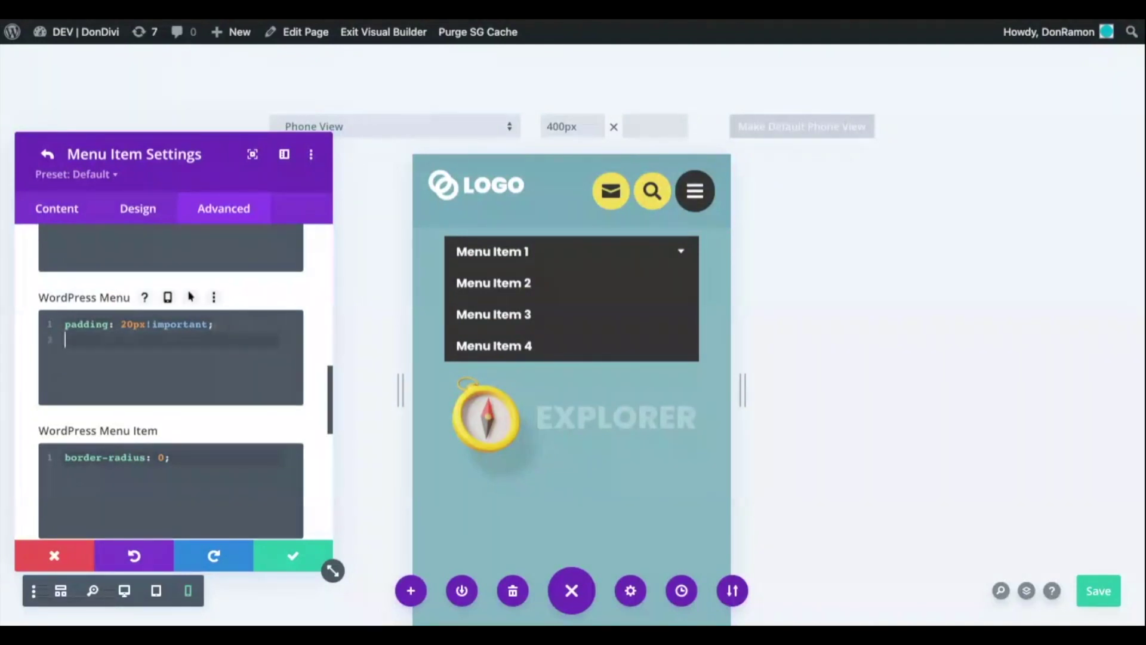
pyautogui.write('background: red;')
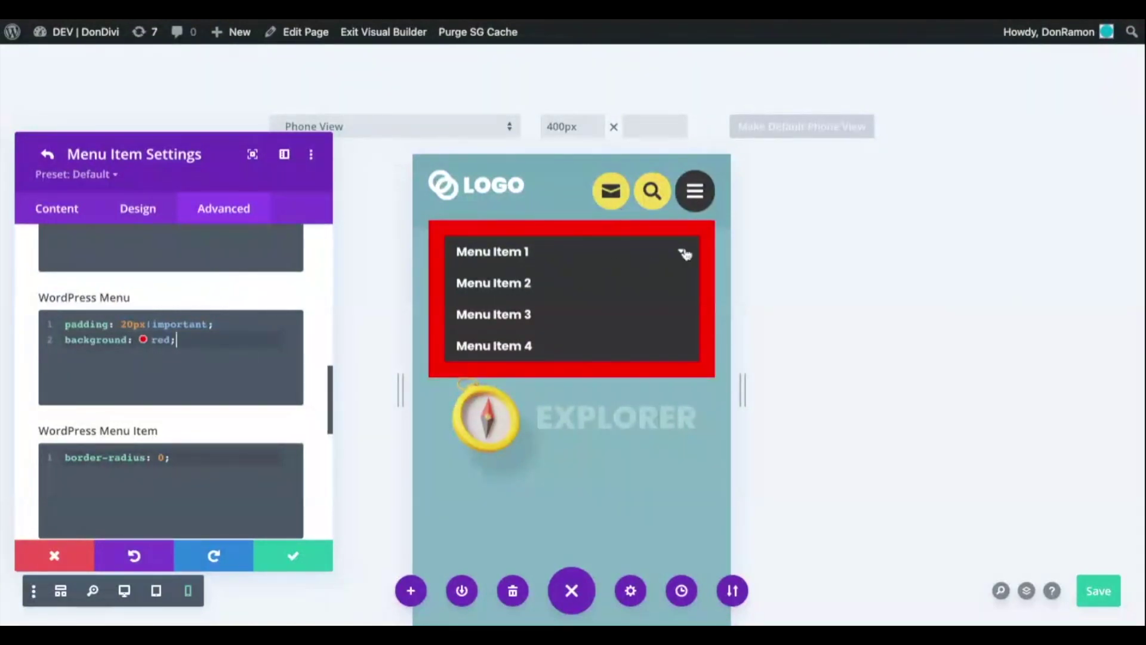
pyautogui.doubleClick(165, 341)
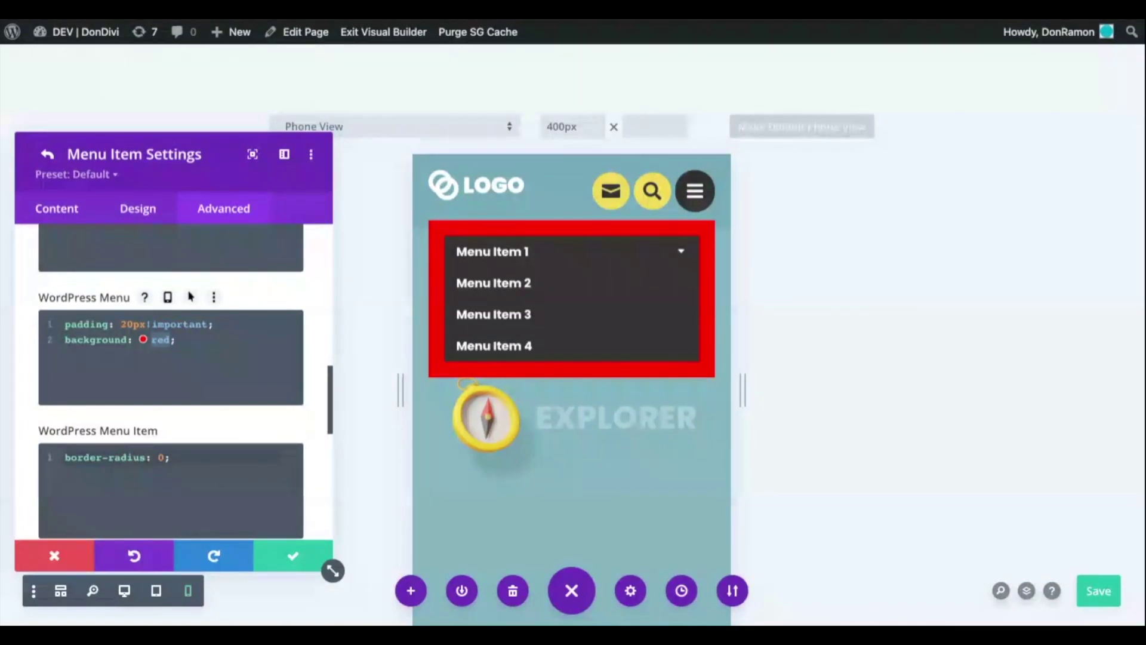
pyautogui.write('#333333')
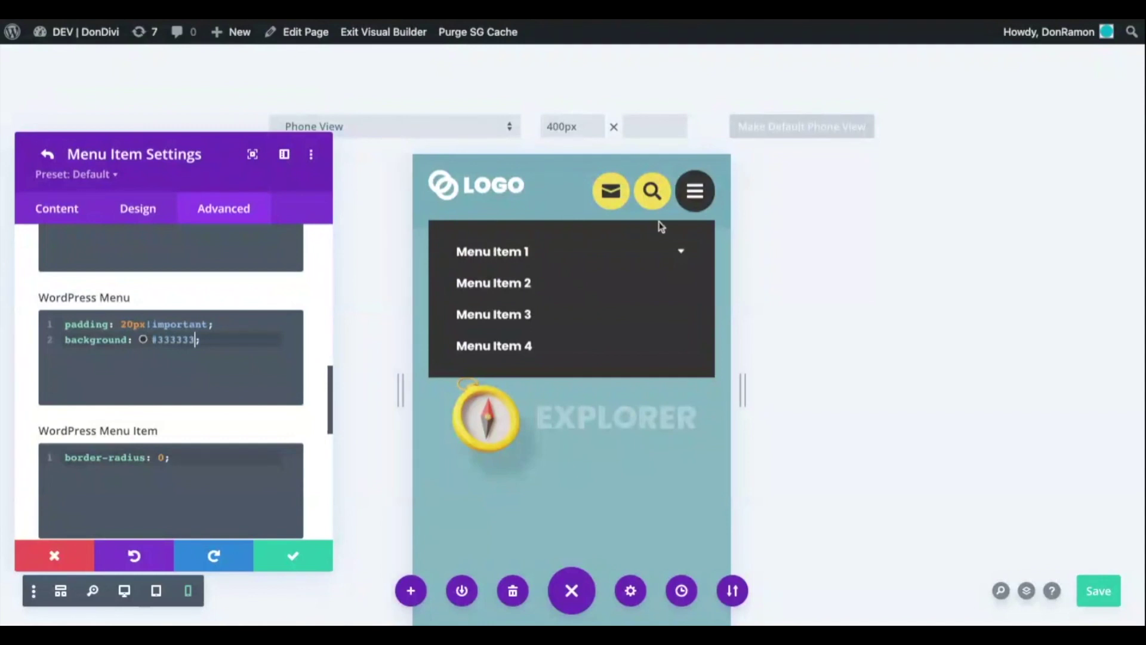
# Turn off Preview in the Builder for the hamburger item's submenu
pyautogui.scroll(3, 173, 382)
pyautogui.click(47, 210)
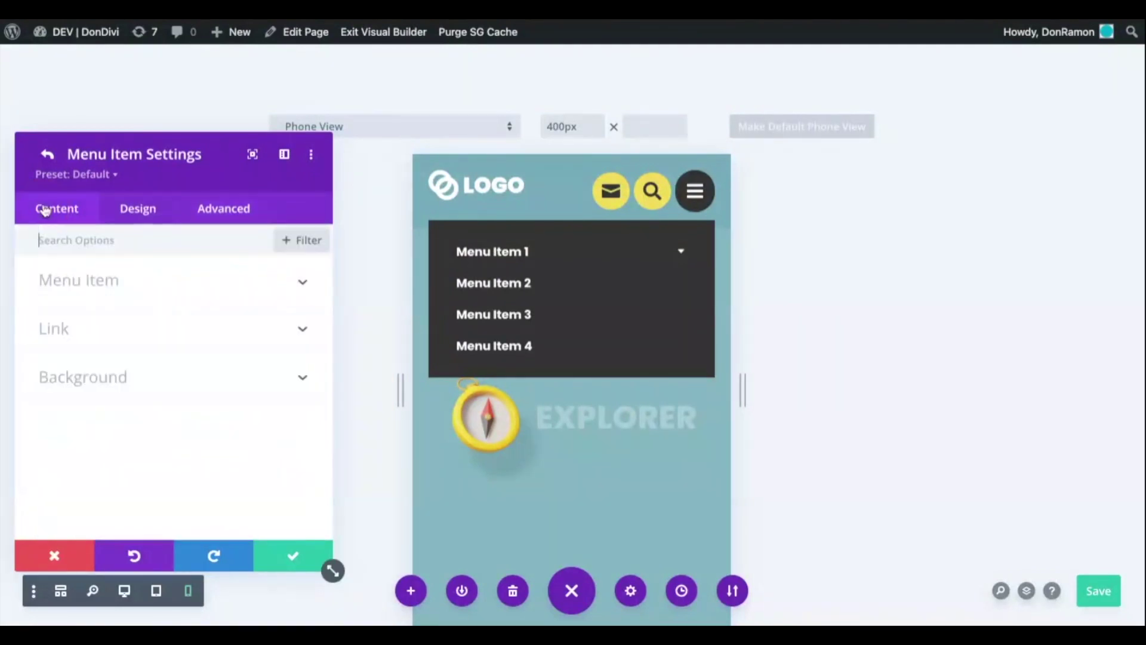
pyautogui.click(123, 327)
pyautogui.scroll(-8, 126, 330)
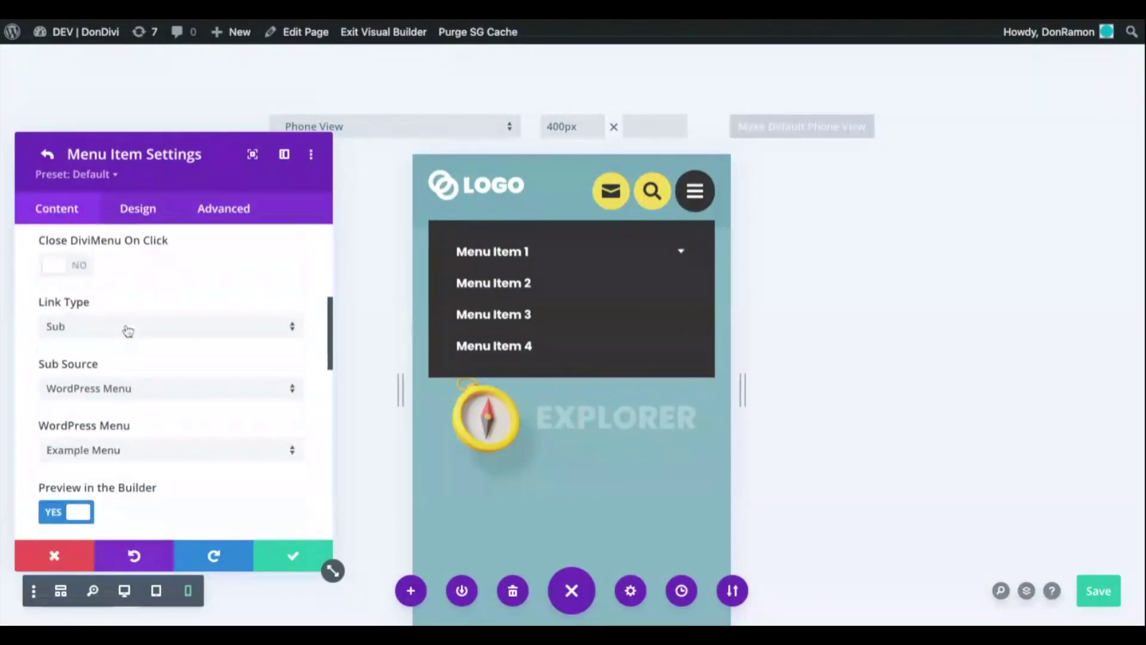
pyautogui.scroll(-3, 127, 331)
pyautogui.scroll(2, 127, 332)
pyautogui.click(84, 317)
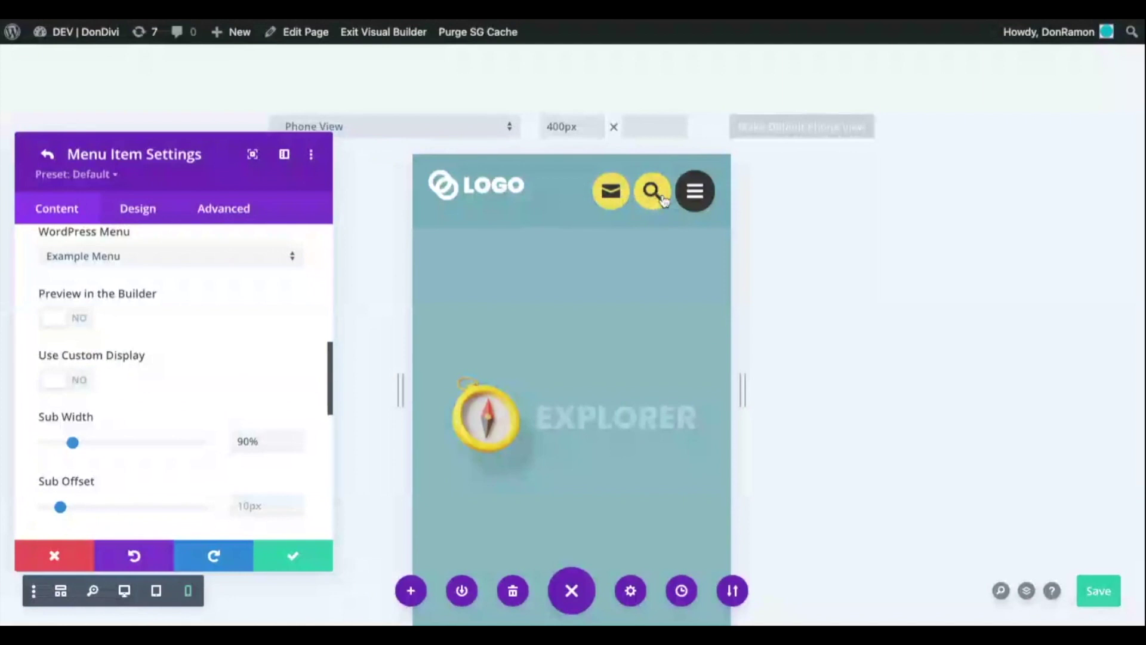
# Switch the builder to desktop view and set the Contact menu item's Link Type to Popup
pyautogui.click(127, 593)
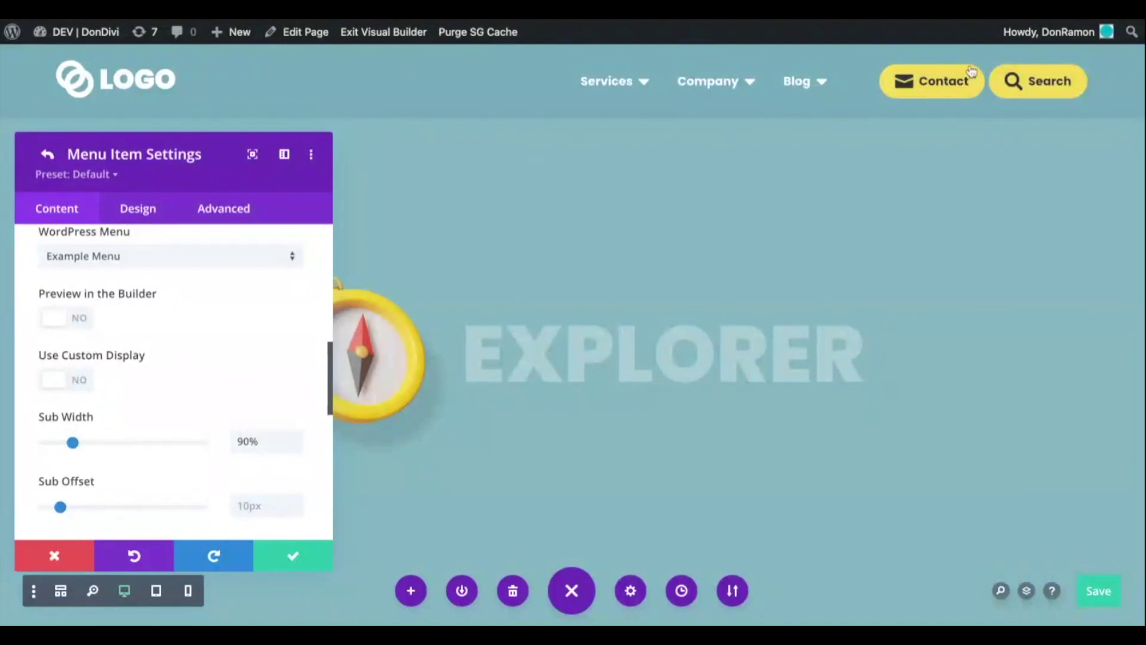
pyautogui.click(929, 82)
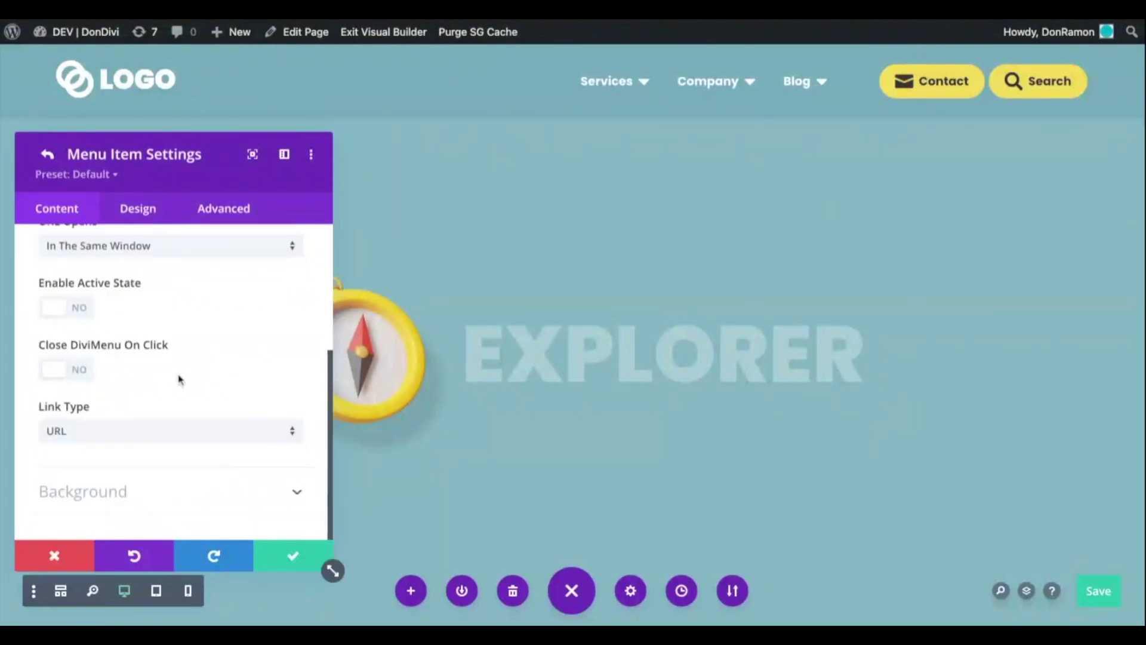
pyautogui.click(151, 432)
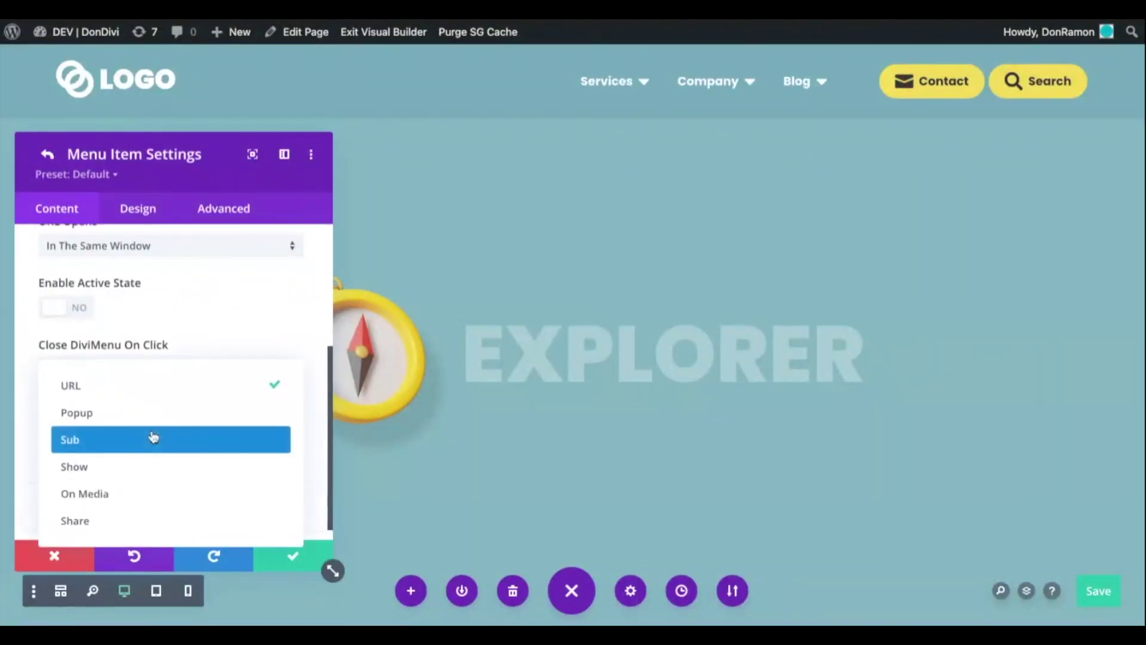
pyautogui.click(98, 414)
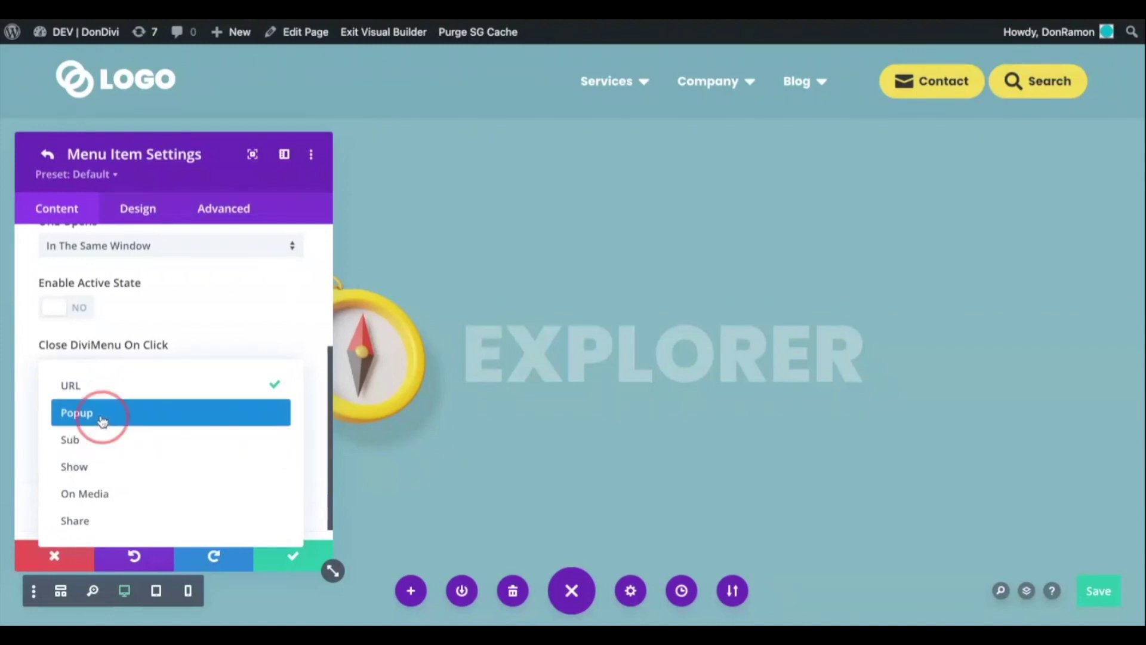
# Assign the "EXPLORER – Contact" Divi layout to the Contact item's popup
pyautogui.scroll(-2, 185, 416)
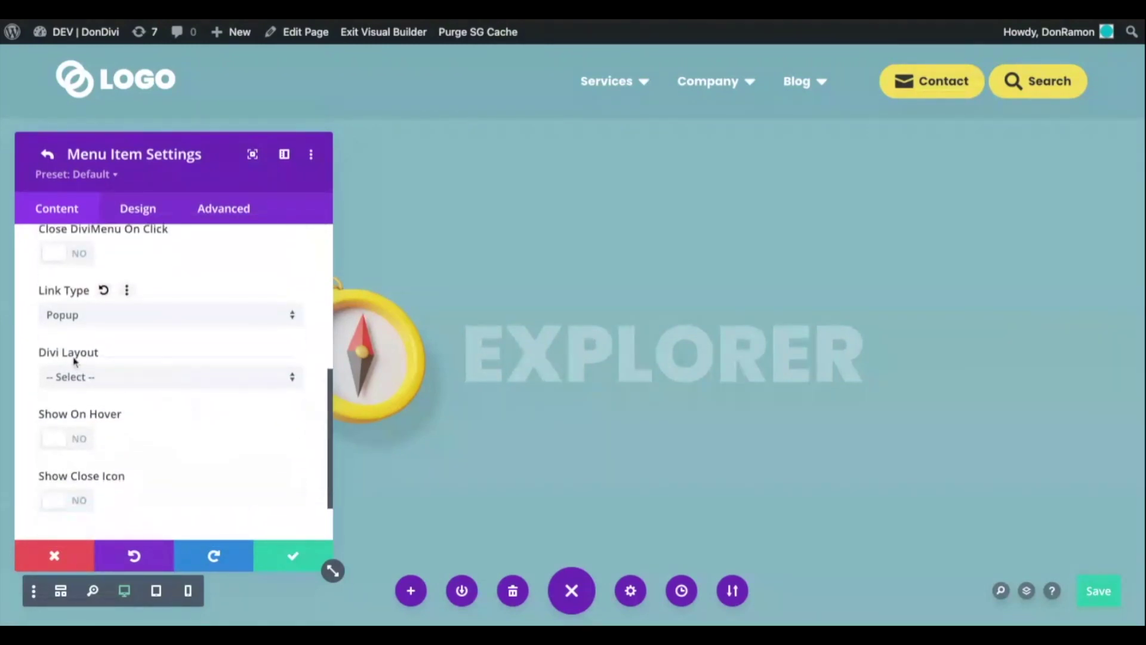
pyautogui.click(155, 382)
pyautogui.scroll(-5, 158, 388)
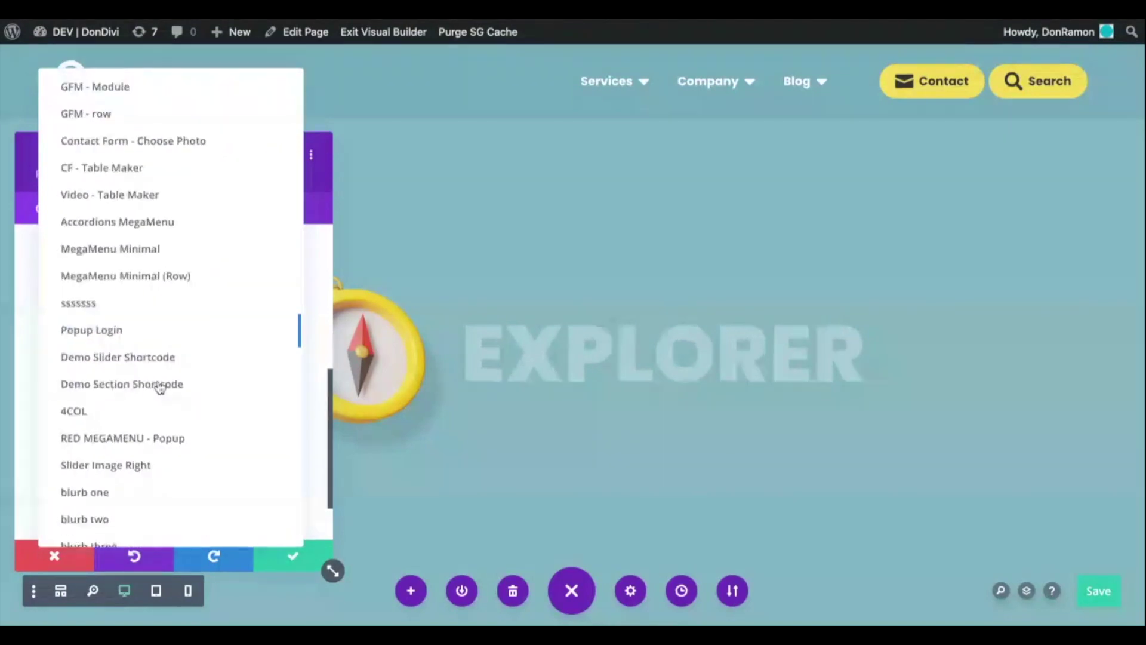
pyautogui.scroll(-10, 159, 388)
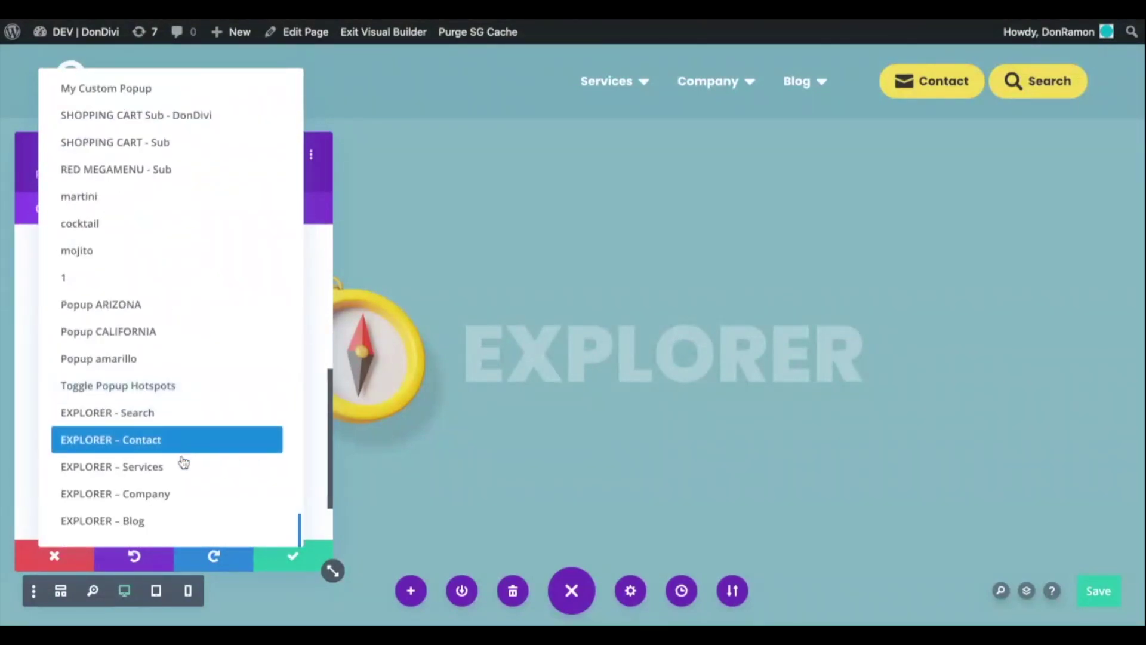
pyautogui.click(183, 441)
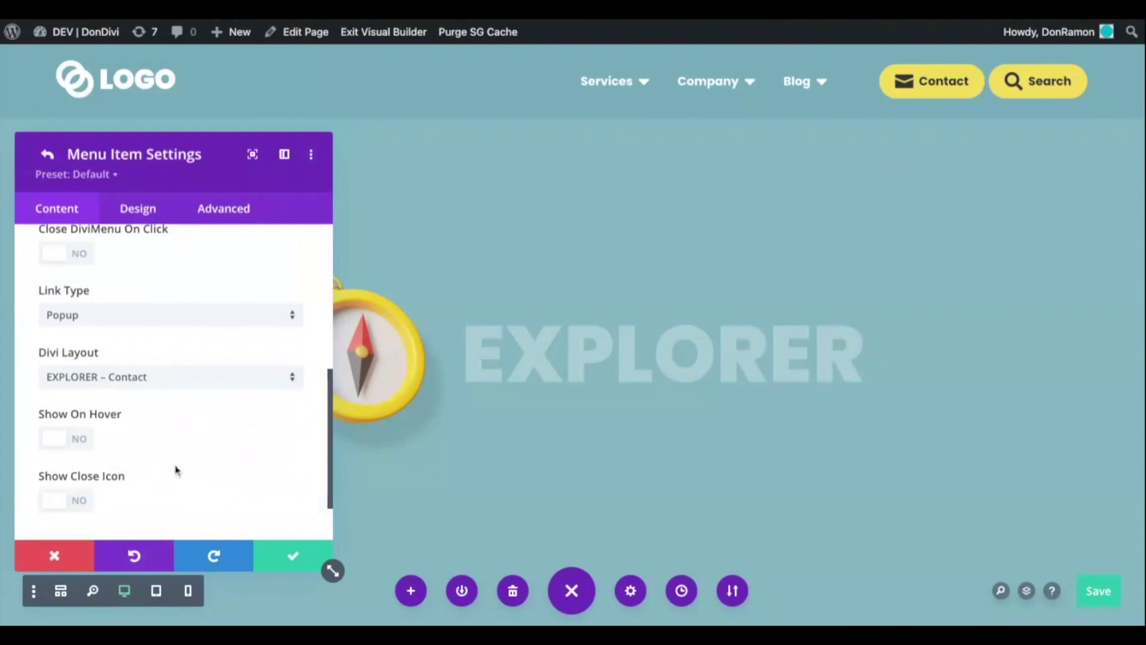
# Set the Contact popup's Overlay Color to #75abba and raise its opacity to slightly below full
pyautogui.click(123, 209)
pyautogui.click(158, 424)
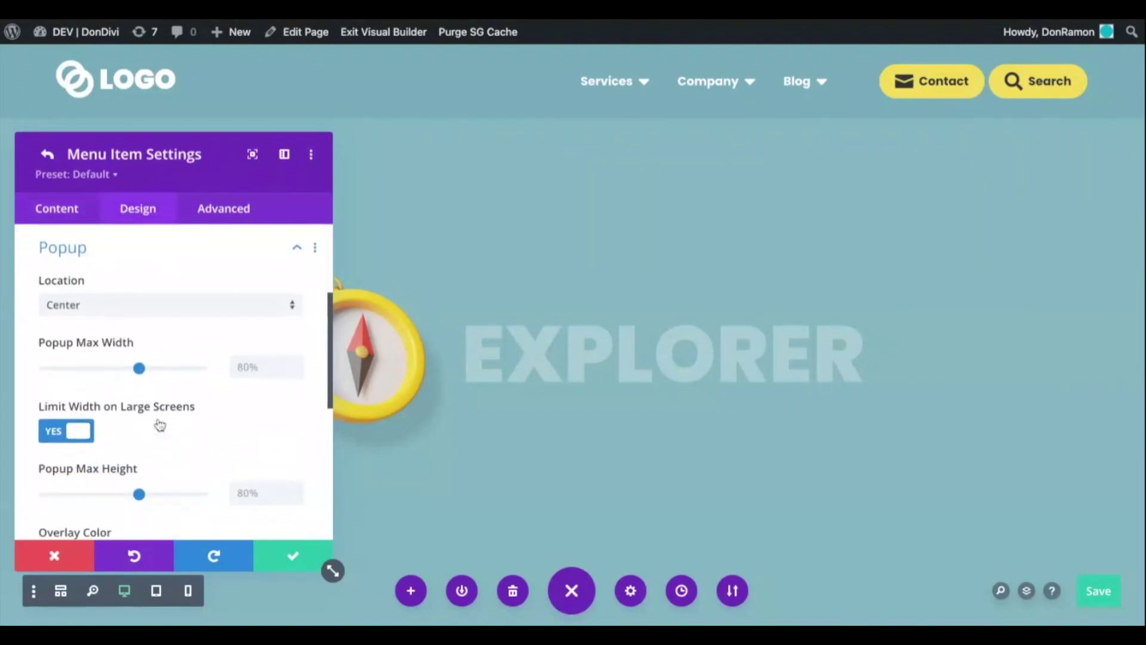
pyautogui.click(109, 311)
pyautogui.click(108, 409)
pyautogui.scroll(-1, 108, 411)
pyautogui.scroll(-2, 204, 379)
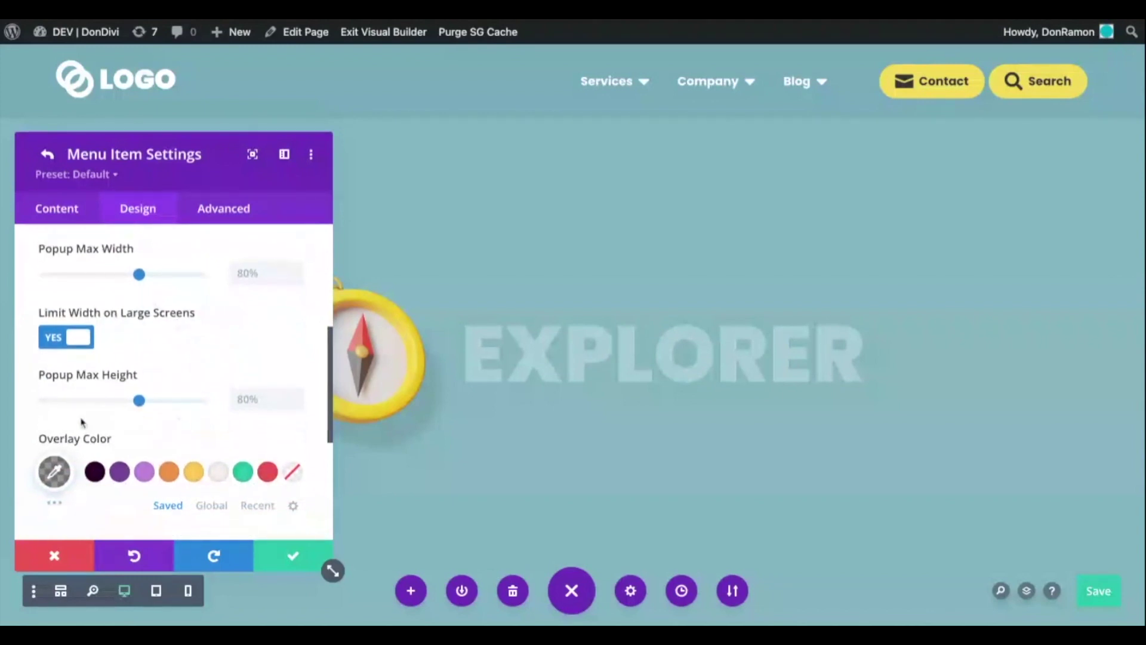
pyautogui.scroll(-1, 78, 422)
pyautogui.click(55, 422)
pyautogui.click(145, 420)
pyautogui.hotkey('ctrl', 'a')
pyautogui.write('#75abba')
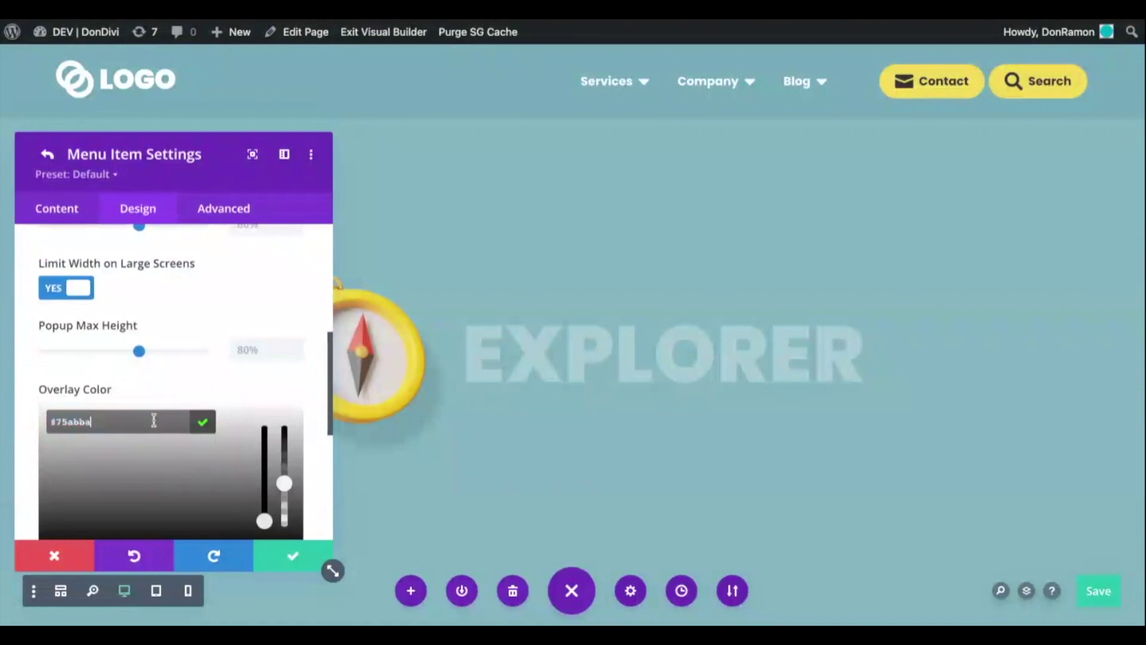
pyautogui.click(286, 429)
pyautogui.moveTo(286, 429); pyautogui.dragTo(284, 441)
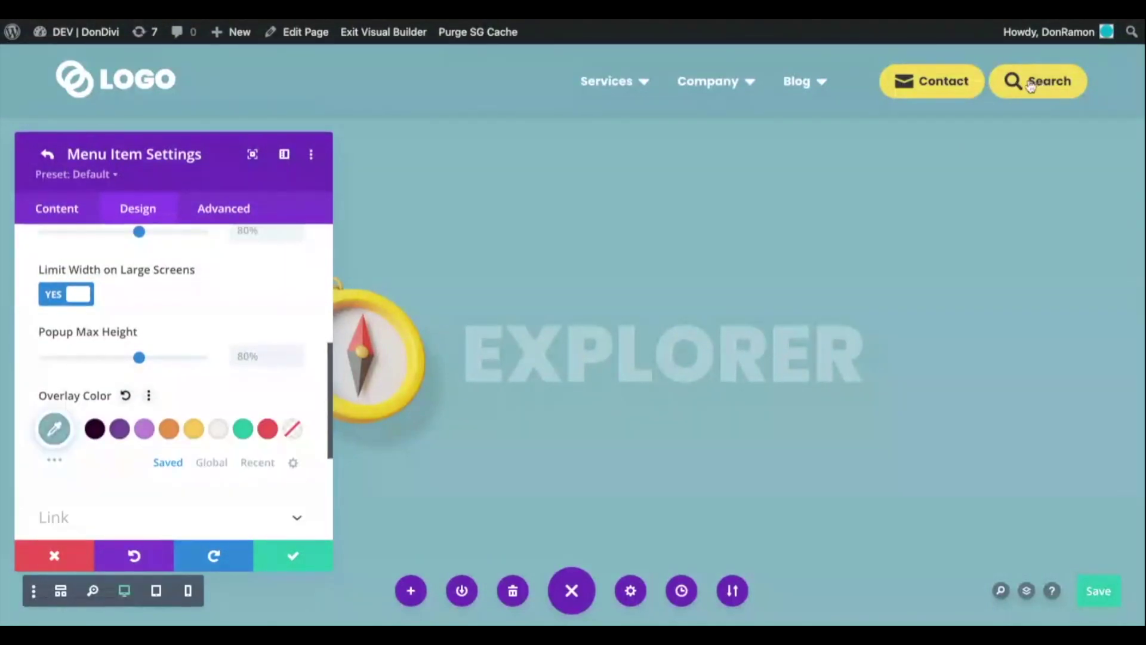
# Set the Search menu item's Link Type to Popup
pyautogui.click(1031, 86)
pyautogui.scroll(-10, 160, 405)
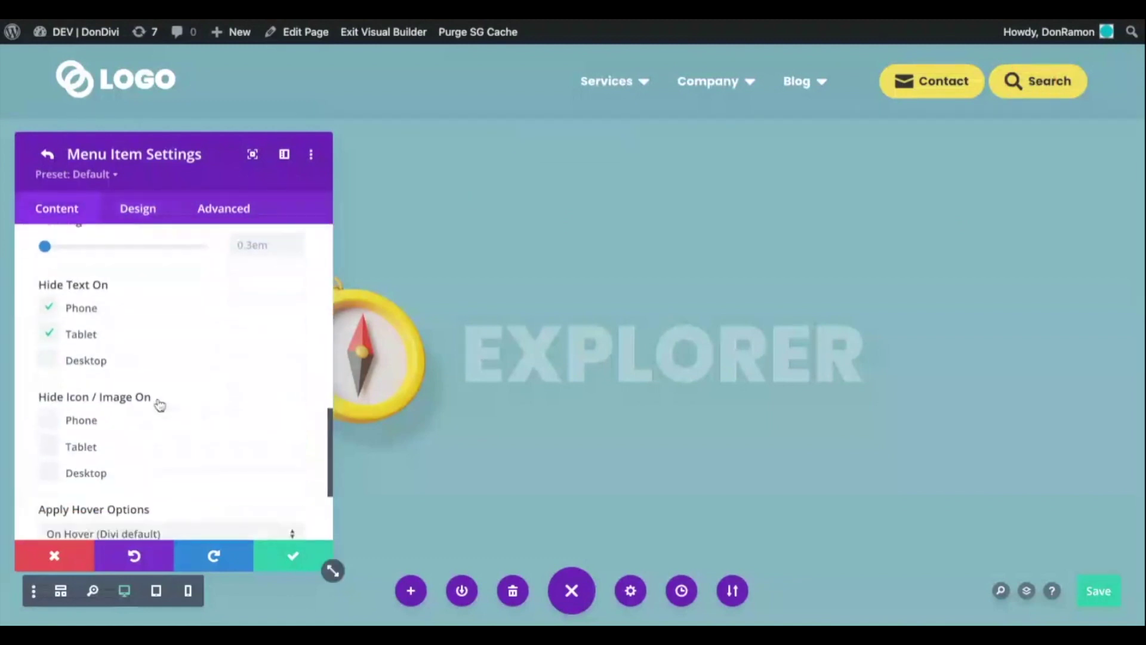
pyautogui.click(123, 445)
pyautogui.scroll(-3, 225, 421)
pyautogui.click(140, 433)
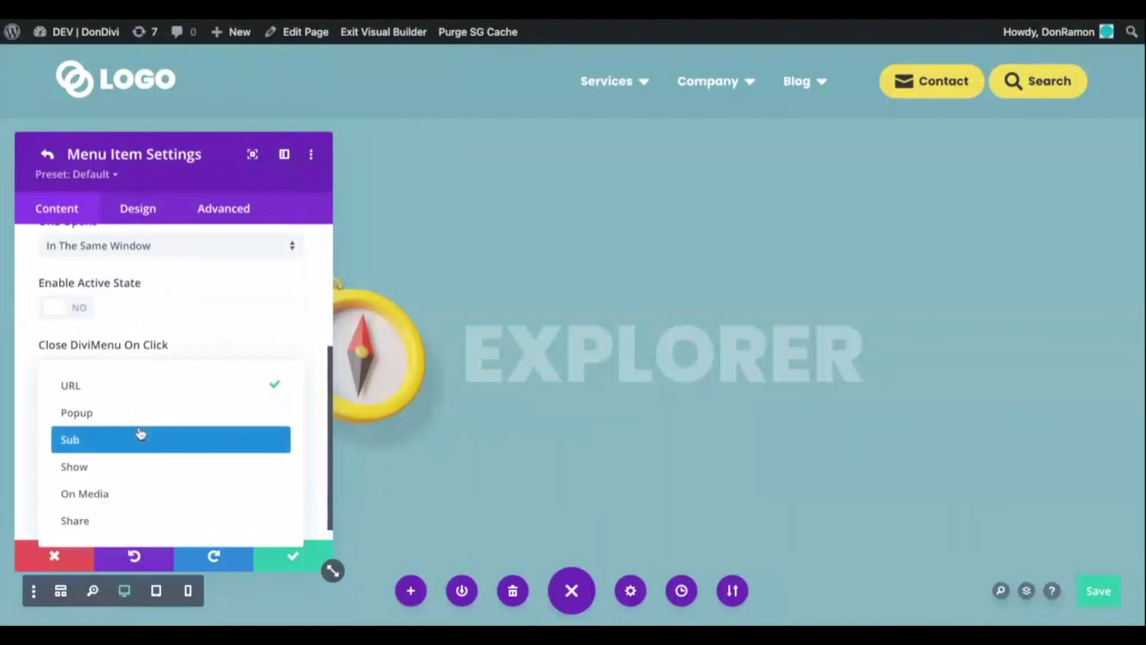
pyautogui.click(155, 413)
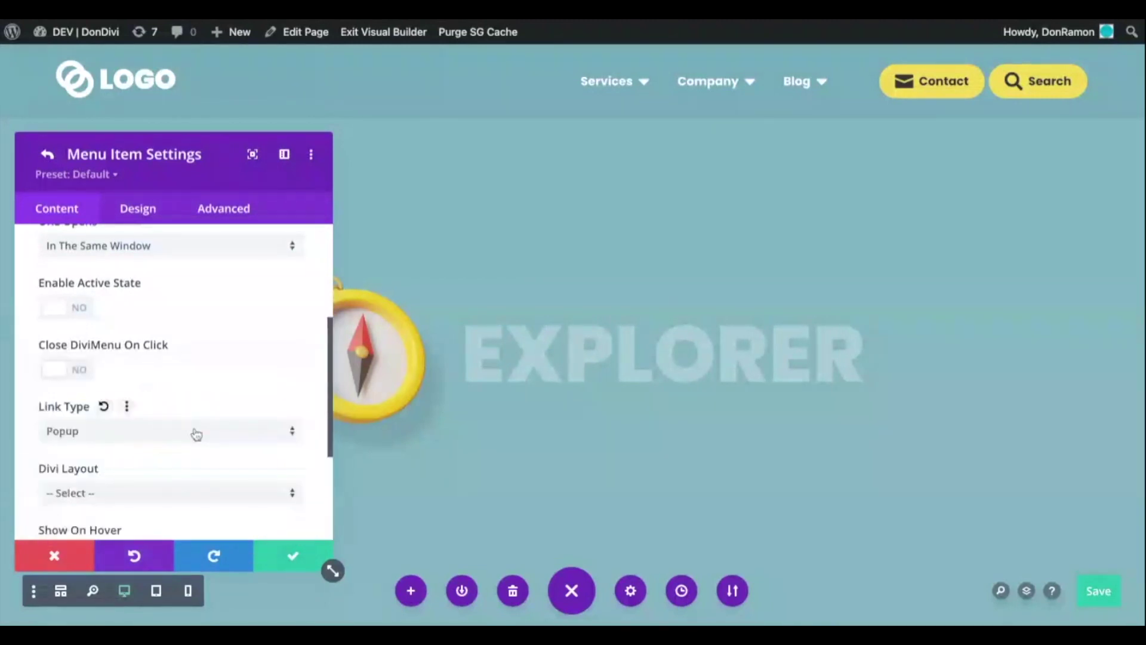
# Assign the "EXPLORER - Search" Divi layout to the Search item's popup
pyautogui.scroll(-3, 179, 418)
pyautogui.click(163, 309)
pyautogui.scroll(-10, 186, 386)
pyautogui.scroll(-10, 188, 387)
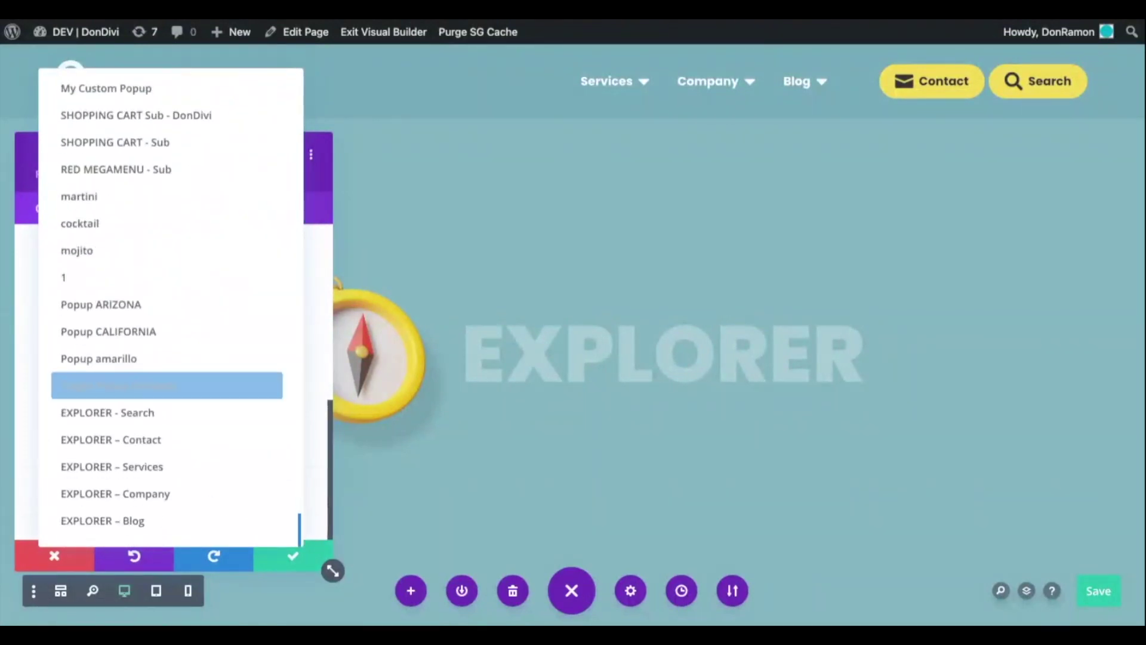
pyautogui.click(185, 414)
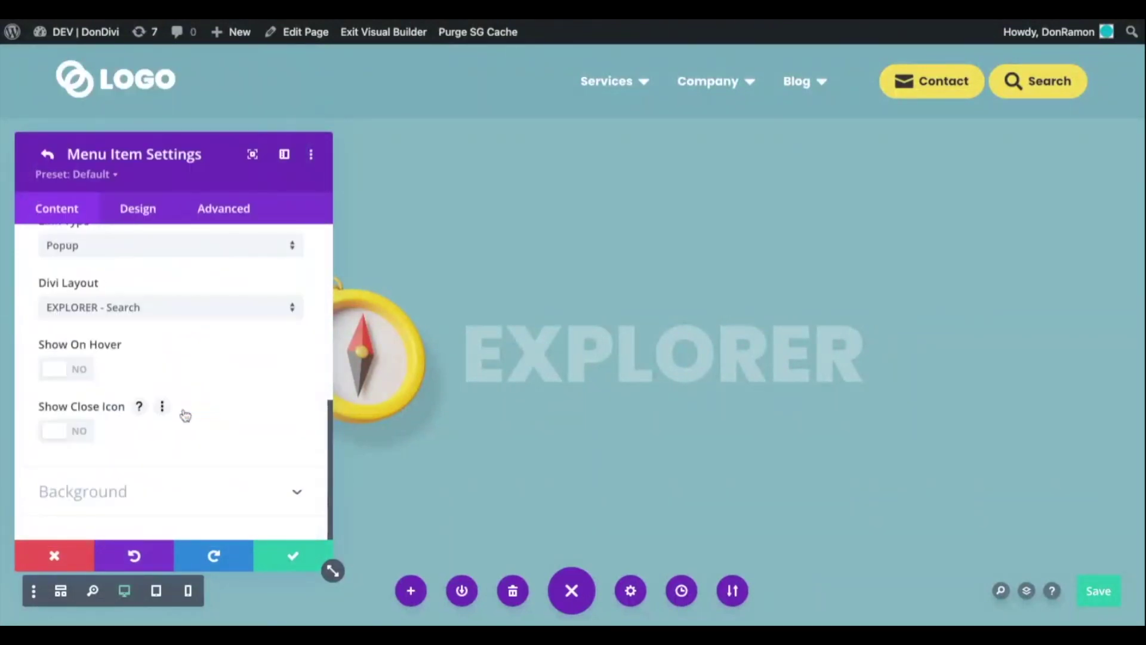
# Set the Search popup's Location to Top Left in the menu item's design settings
pyautogui.click(139, 211)
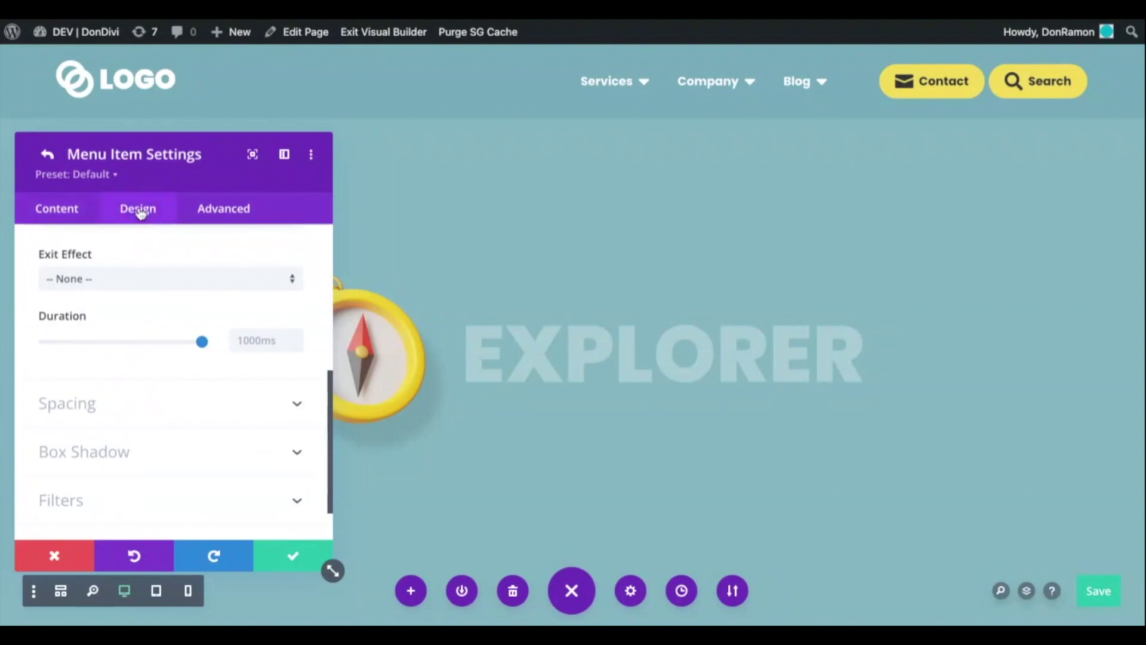
pyautogui.scroll(5, 172, 297)
pyautogui.click(147, 426)
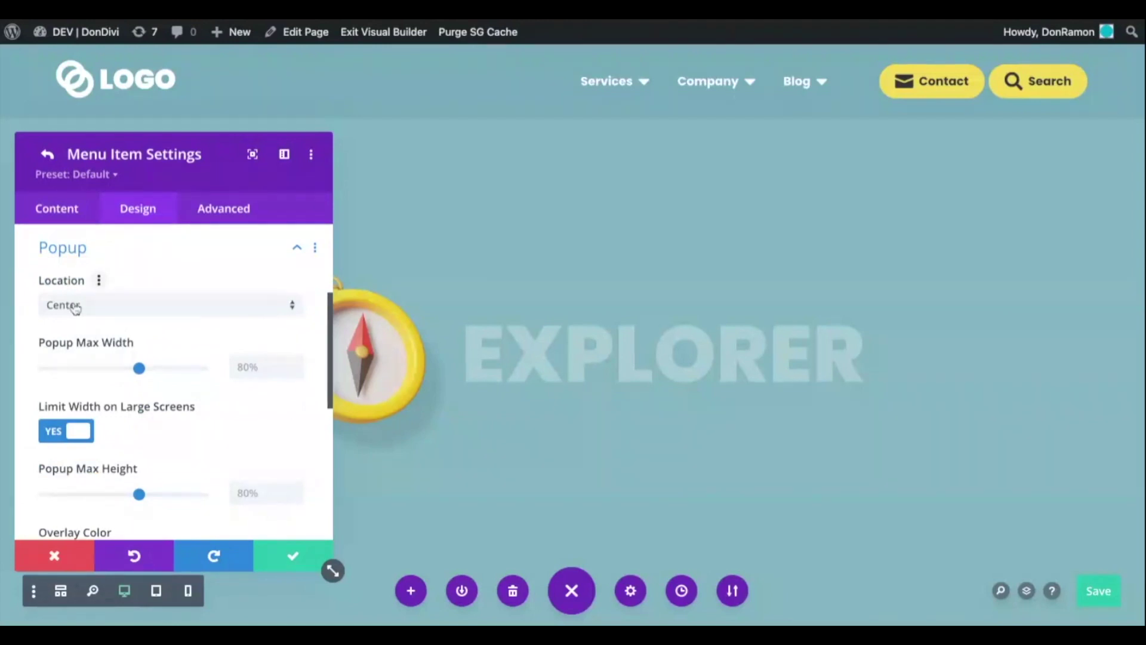
pyautogui.click(139, 309)
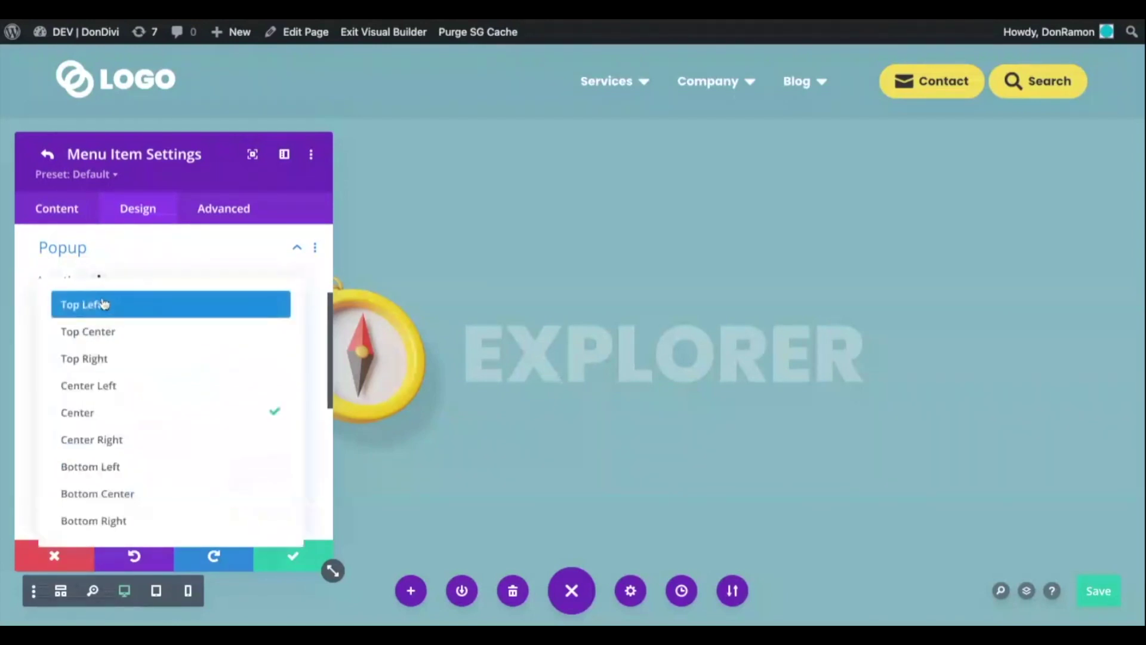
pyautogui.click(125, 306)
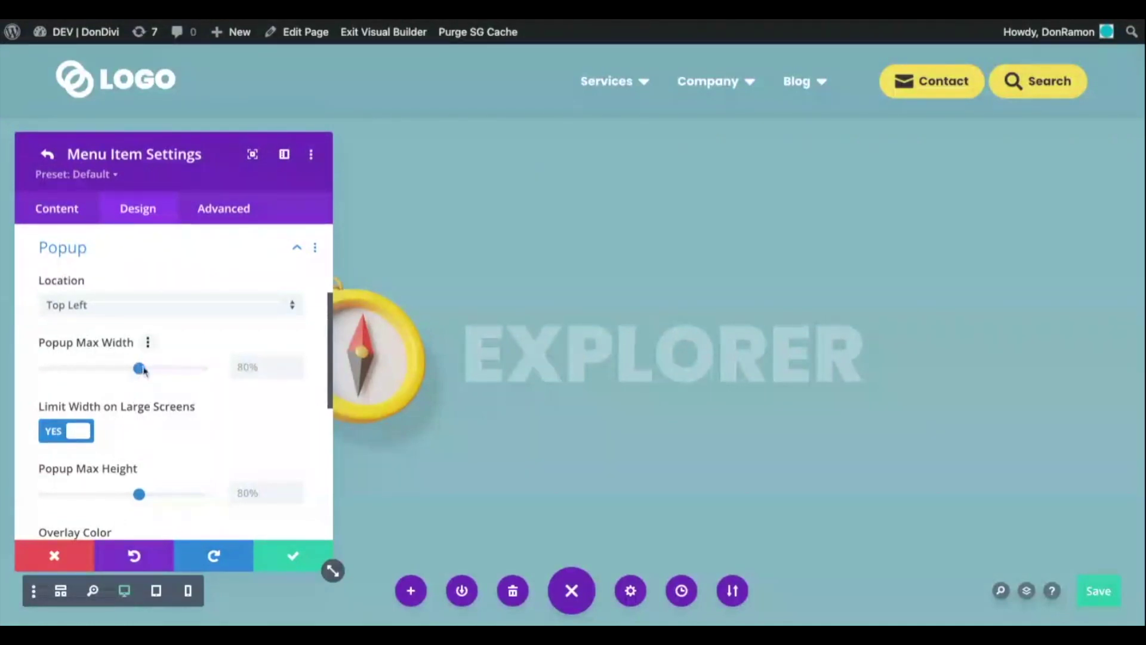
# Set the Search popup's Max Width to 100% and turn off Limit Width on Large Screens
pyautogui.moveTo(139, 369); pyautogui.dragTo(276, 364)
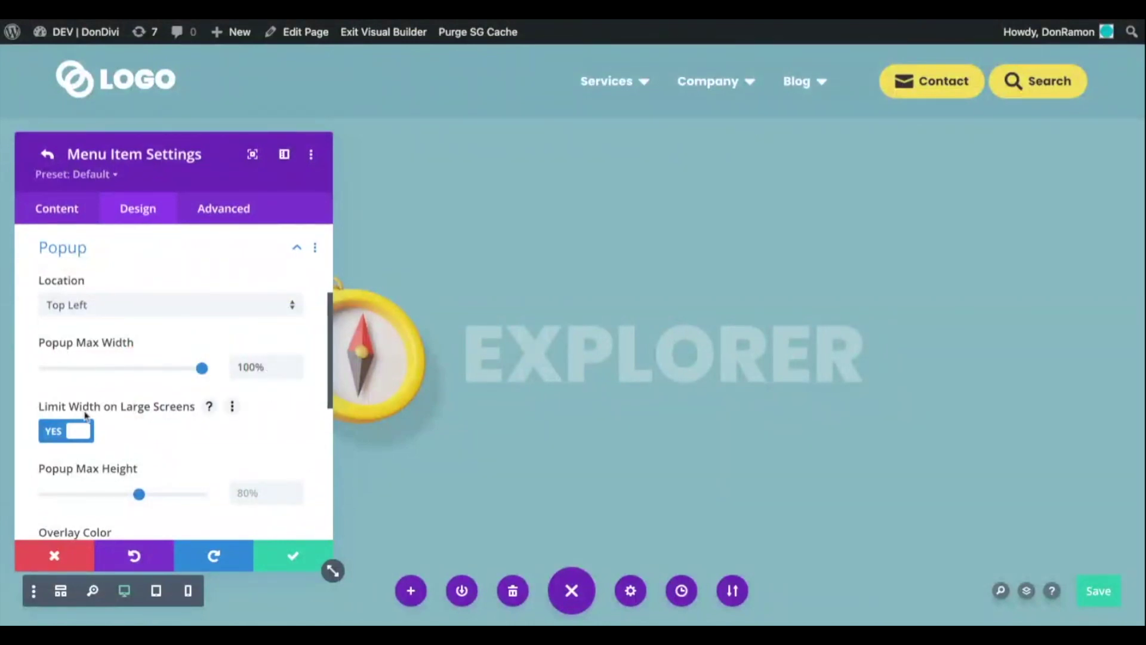
pyautogui.scroll(-1, 85, 416)
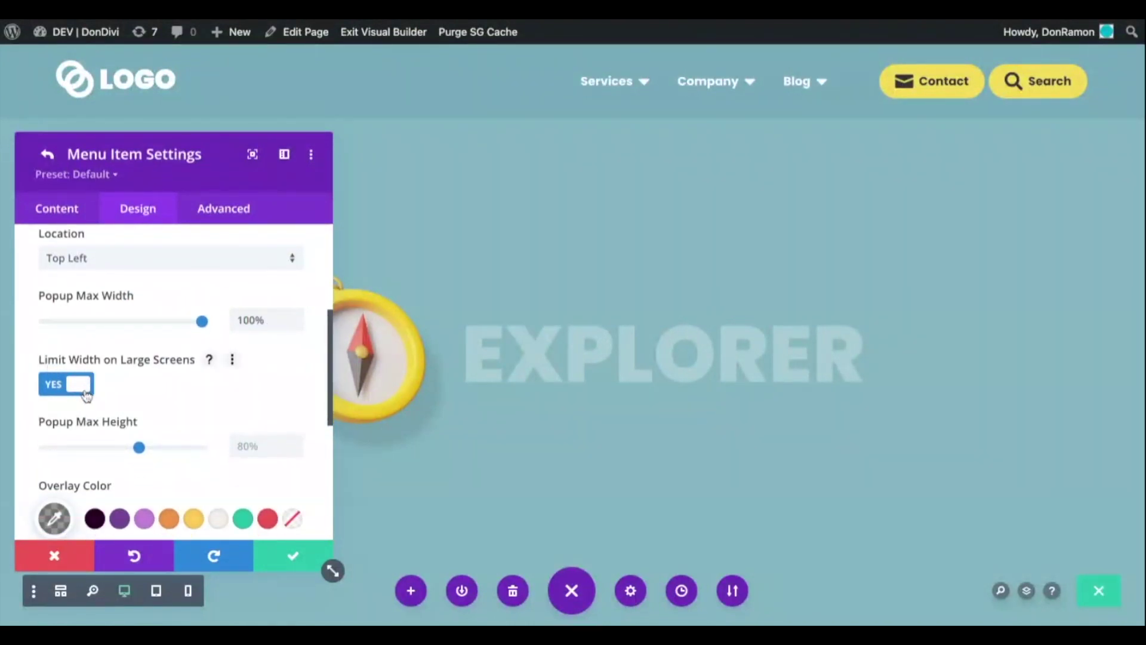
pyautogui.click(82, 396)
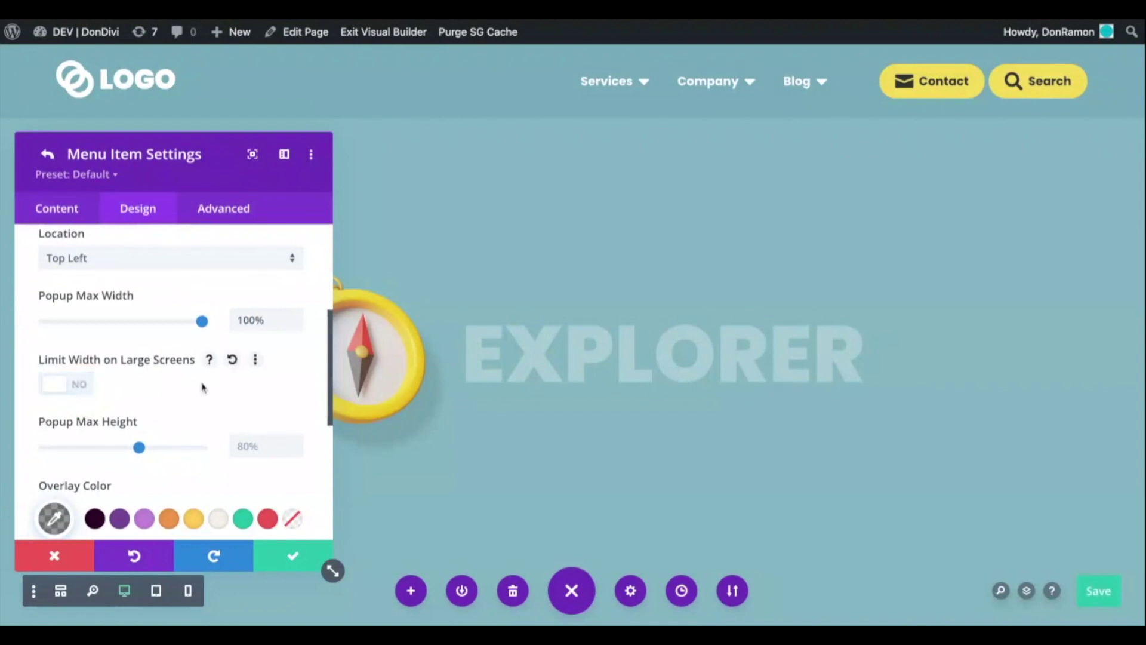
# Set the Search popup's Overlay Color to the recently used rgba(117,171,186,0.85)
pyautogui.scroll(-2, 203, 387)
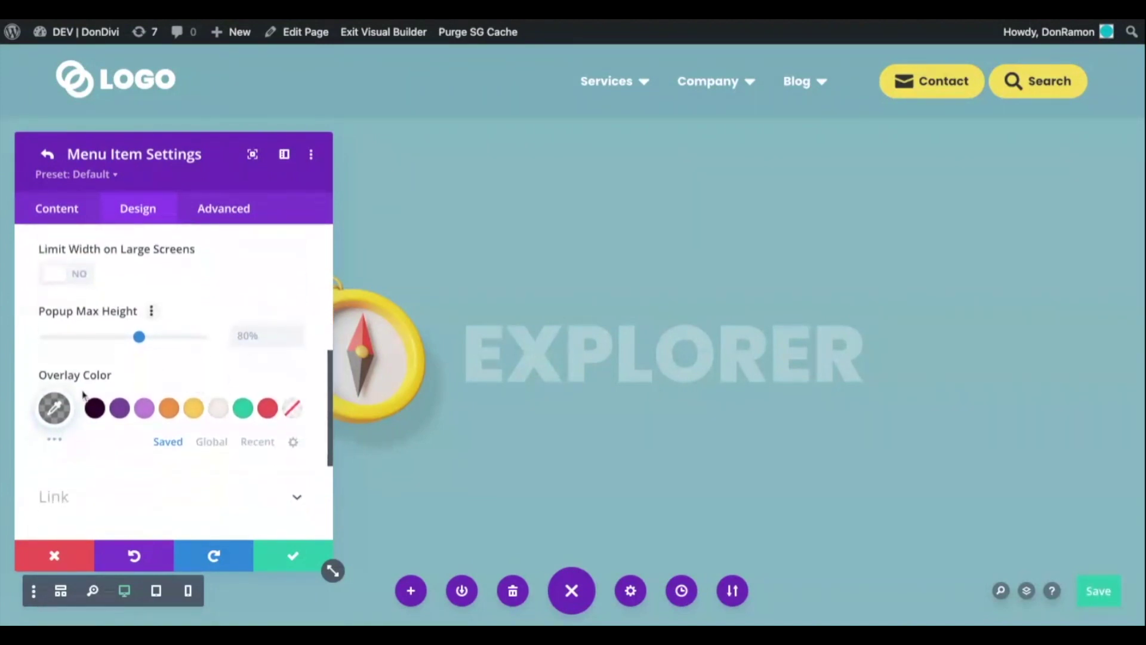
pyautogui.click(261, 446)
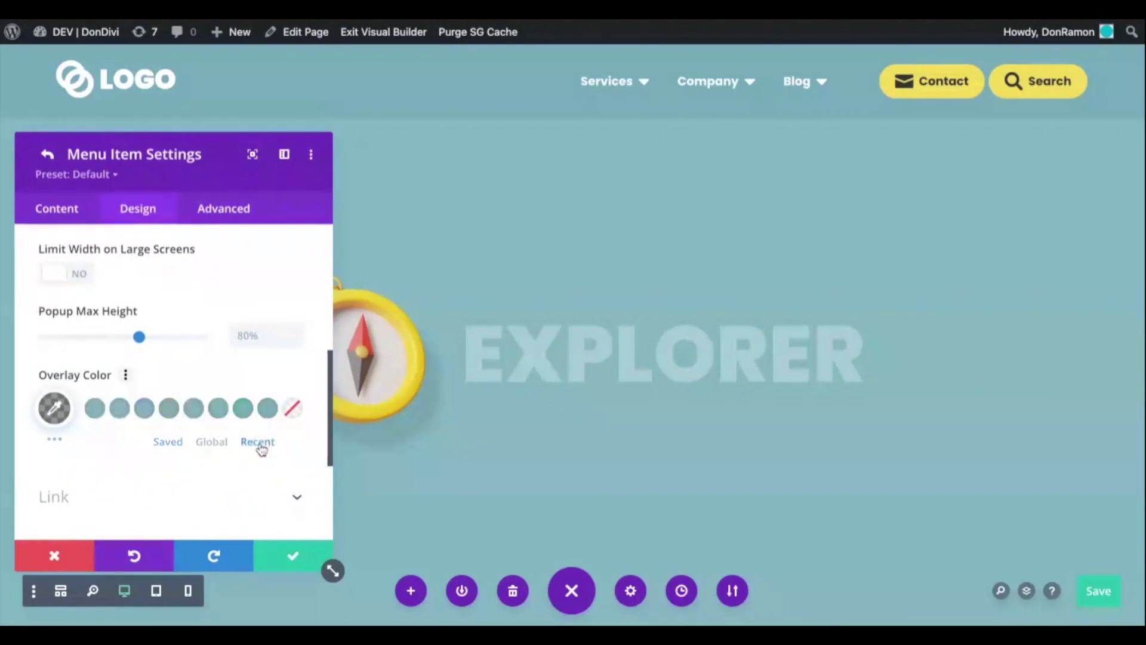
pyautogui.click(95, 412)
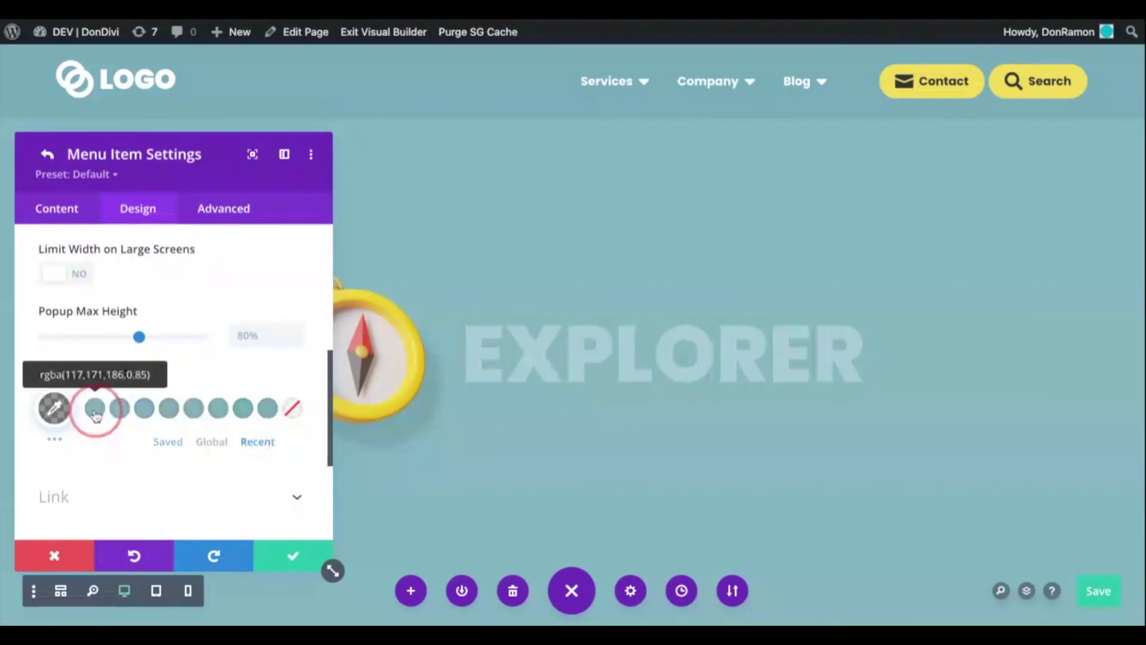
pyautogui.click(320, 448)
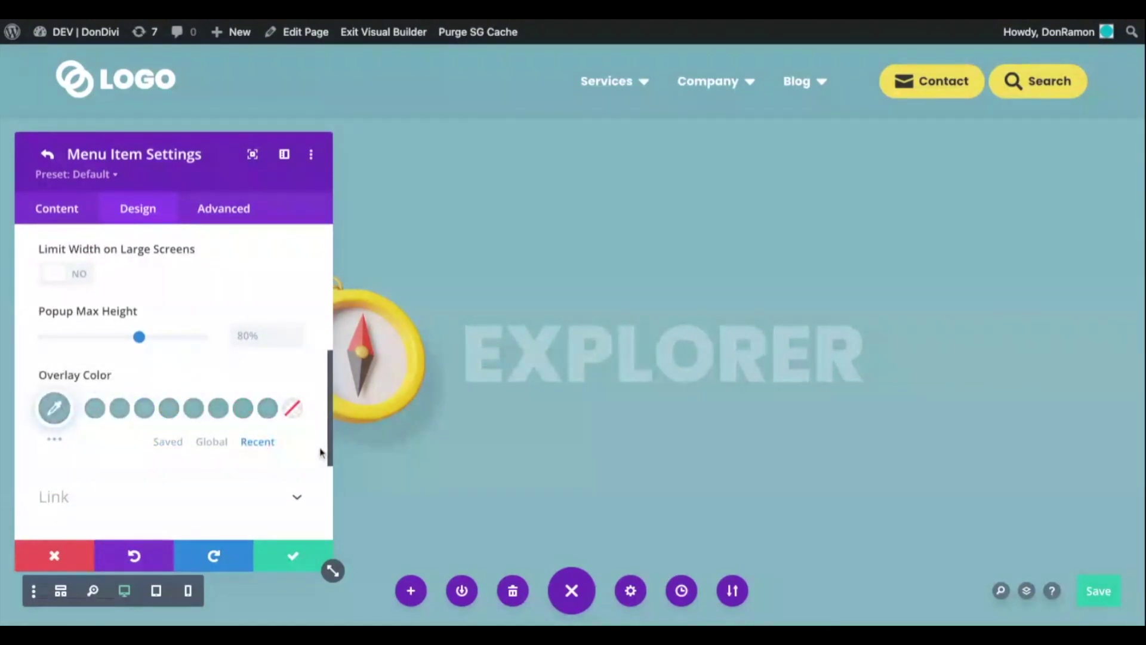
# Set the Search item's link Enter Effect to Slide Down and its Exit Effect to Slide Up
pyautogui.scroll(-1, 321, 452)
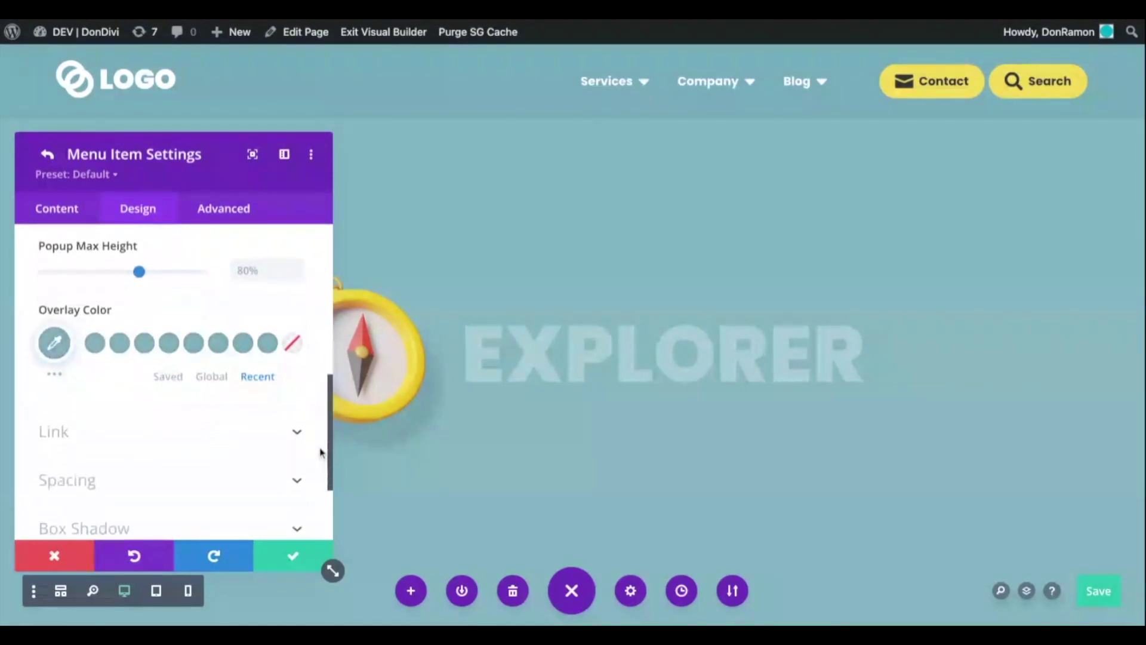
pyautogui.click(136, 436)
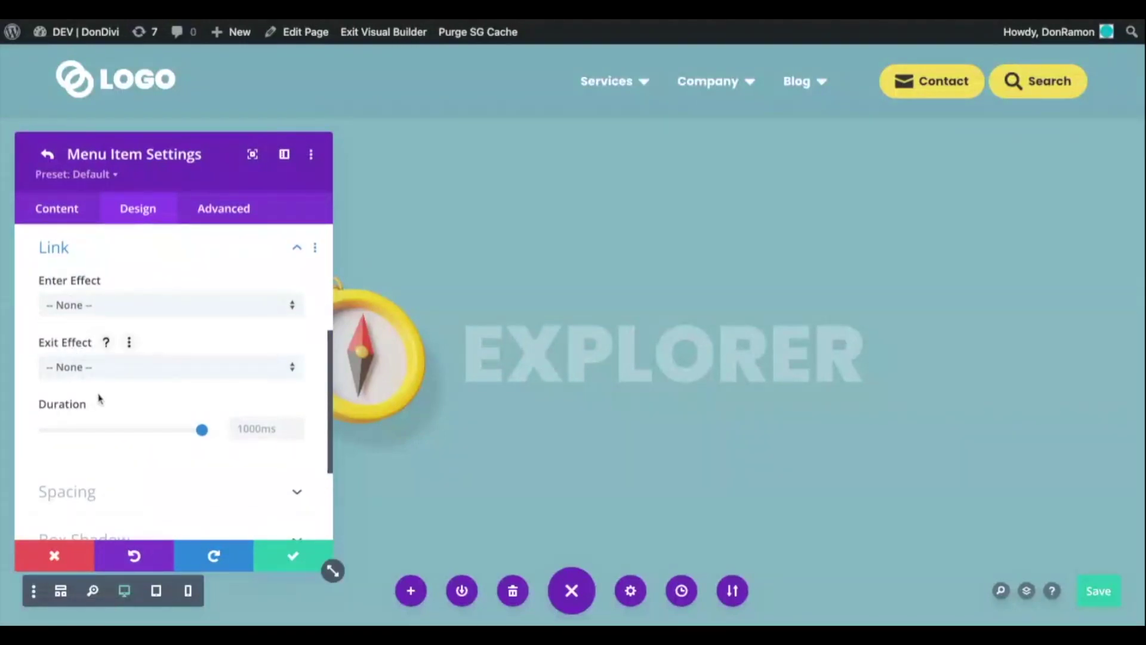
pyautogui.click(147, 317)
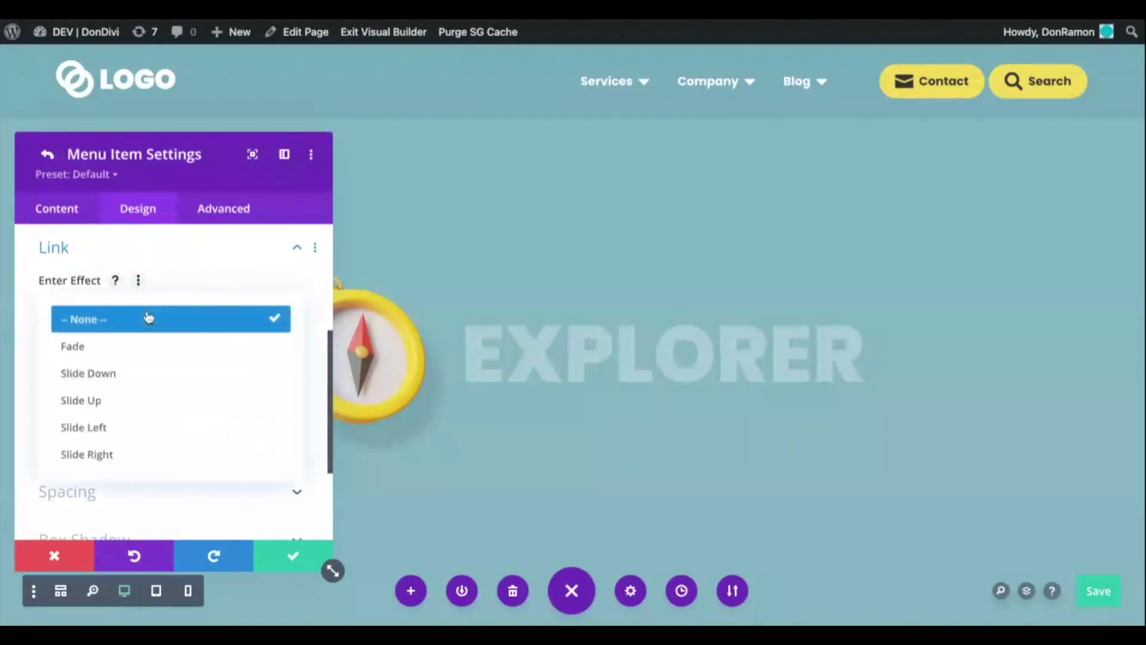
pyautogui.click(158, 400)
pyautogui.click(127, 306)
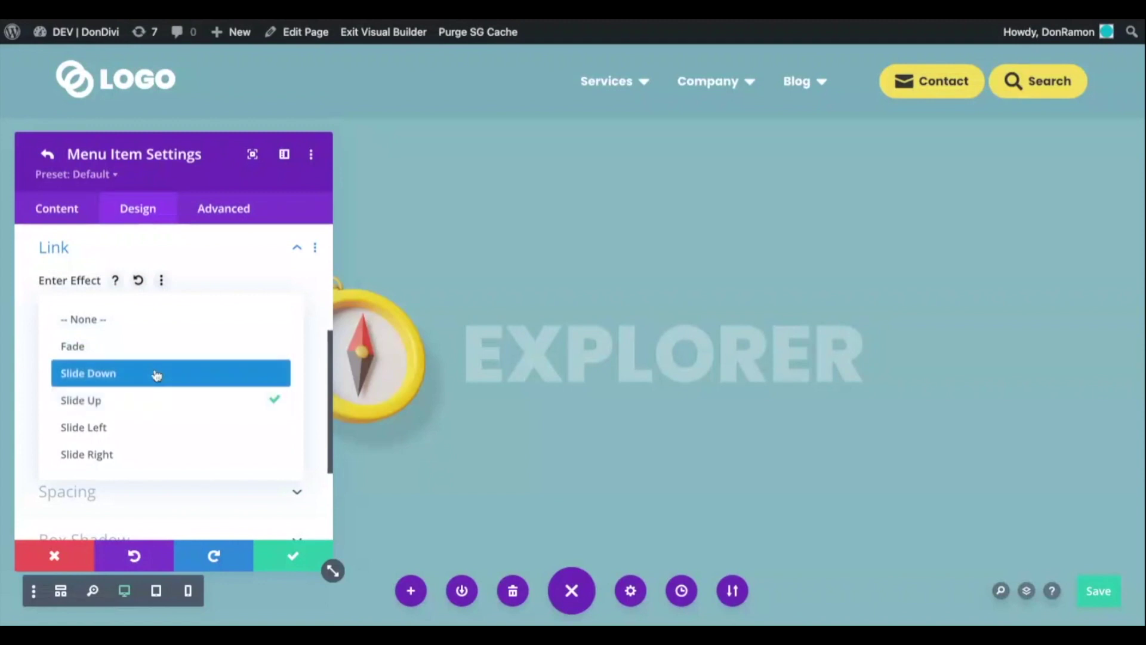
pyautogui.click(156, 374)
pyautogui.click(164, 371)
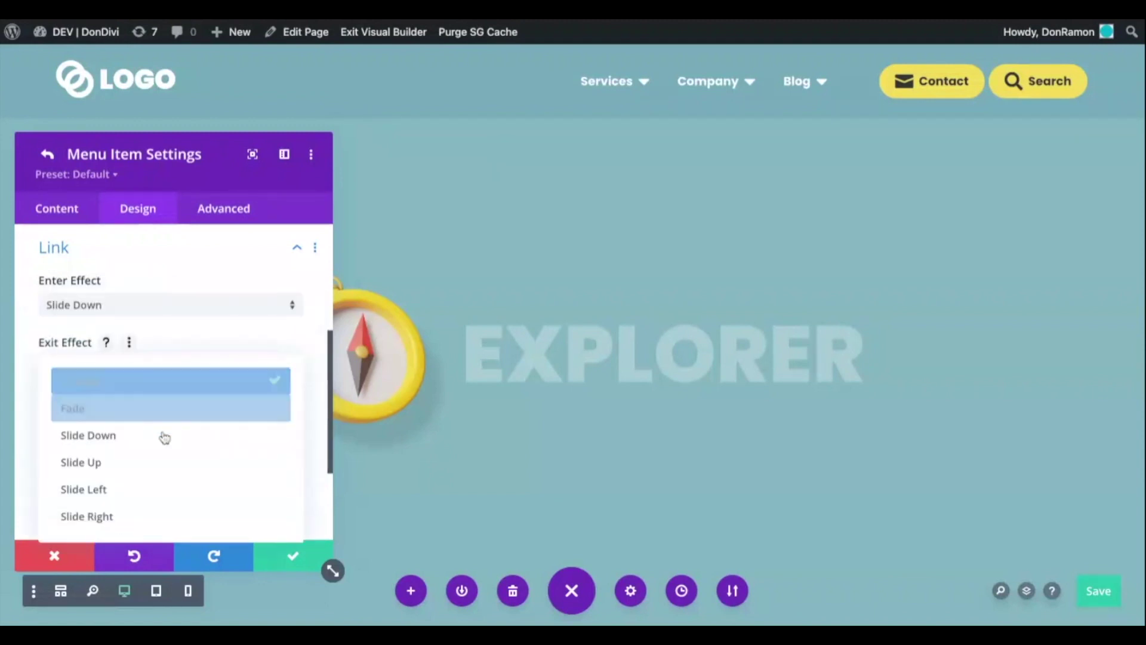
pyautogui.click(164, 460)
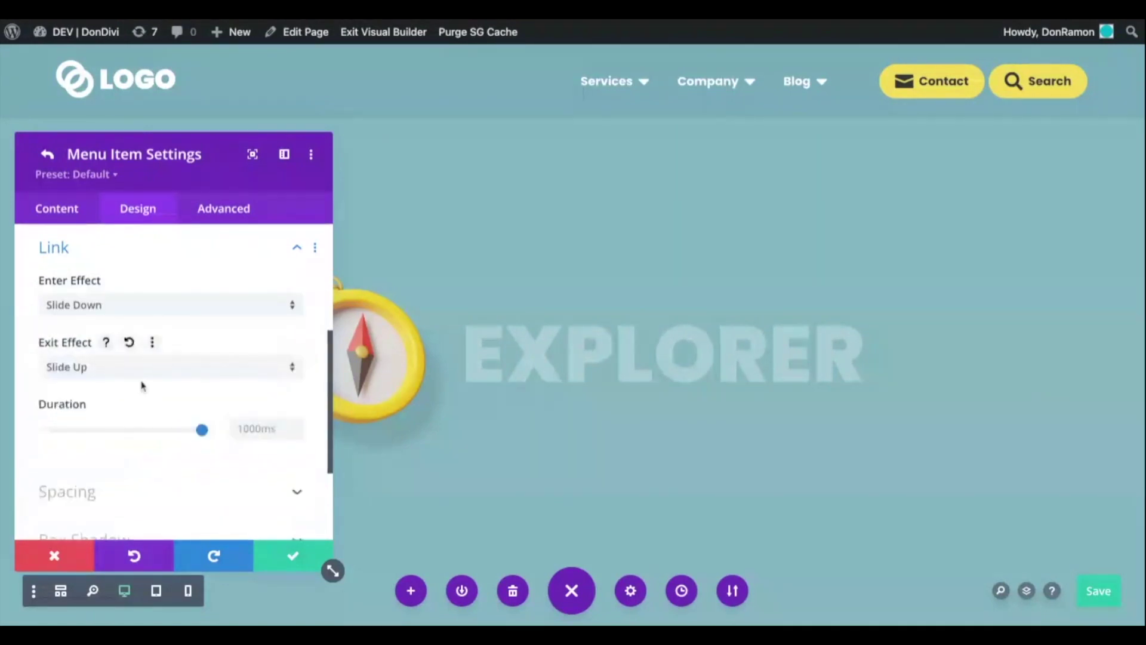
# Set the duration of the Search item's link effects to 500ms
pyautogui.click(239, 428)
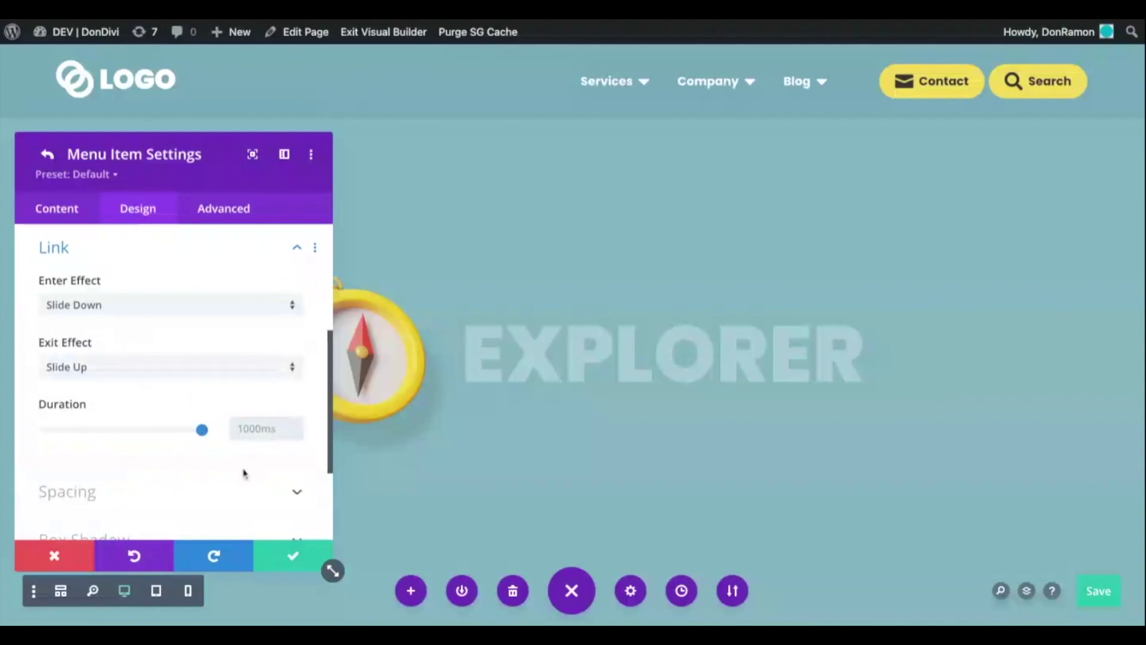
pyautogui.write('500')
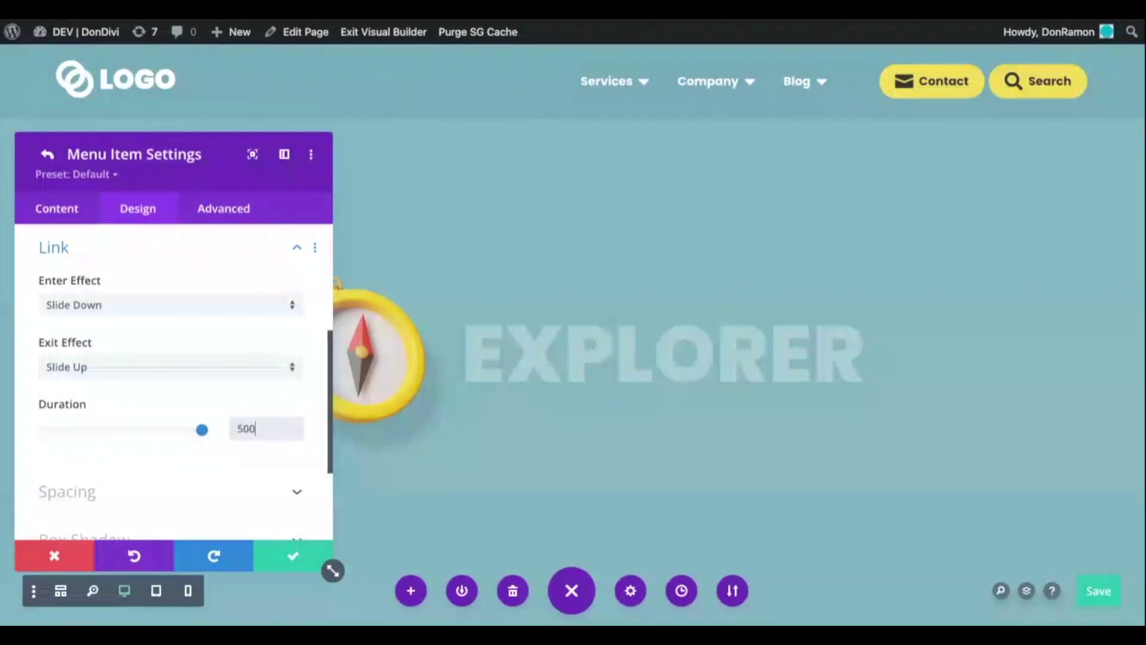
pyautogui.write('ms')
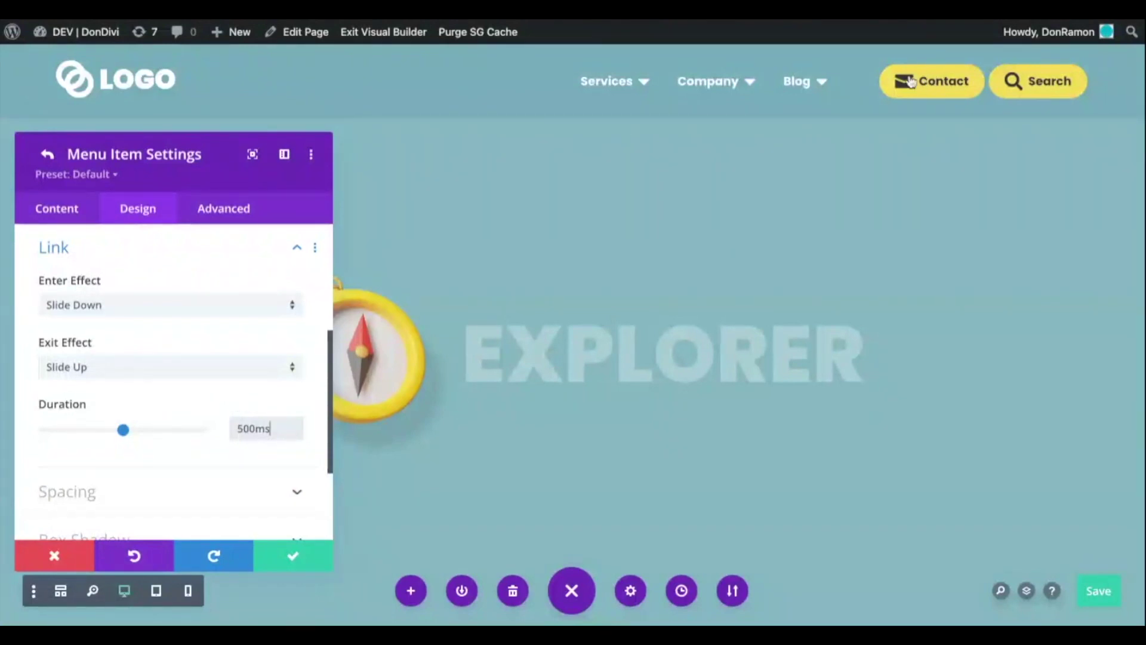
# Set both the Enter Effect and the Exit Effect of the Contact menu item's link to Fade
pyautogui.click(942, 85)
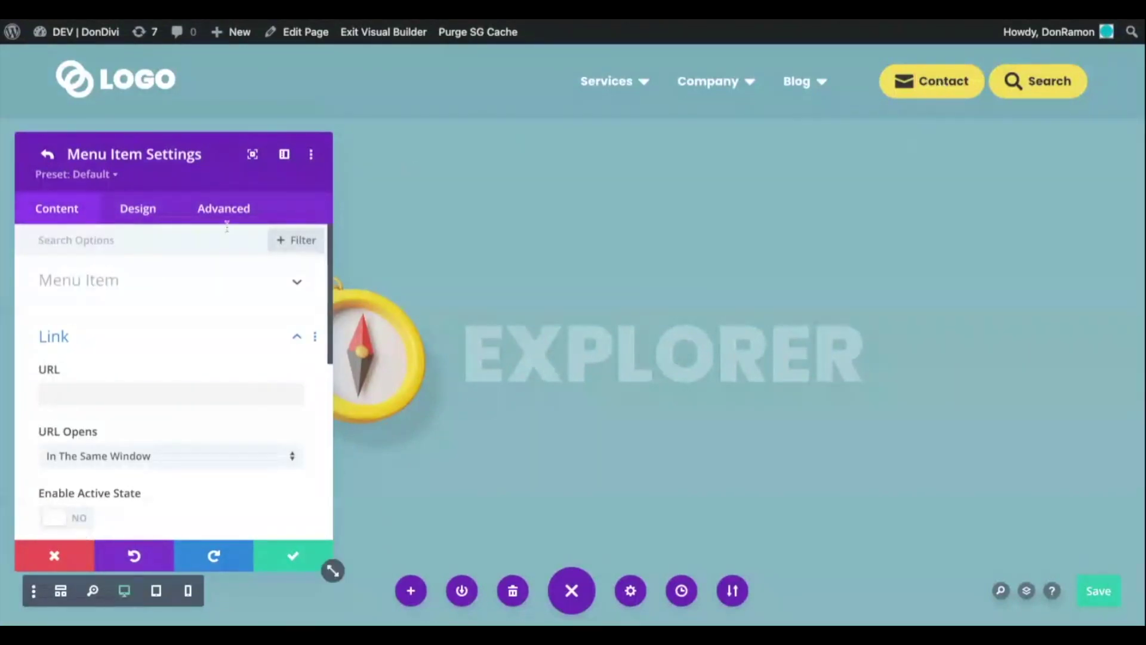
pyautogui.click(138, 210)
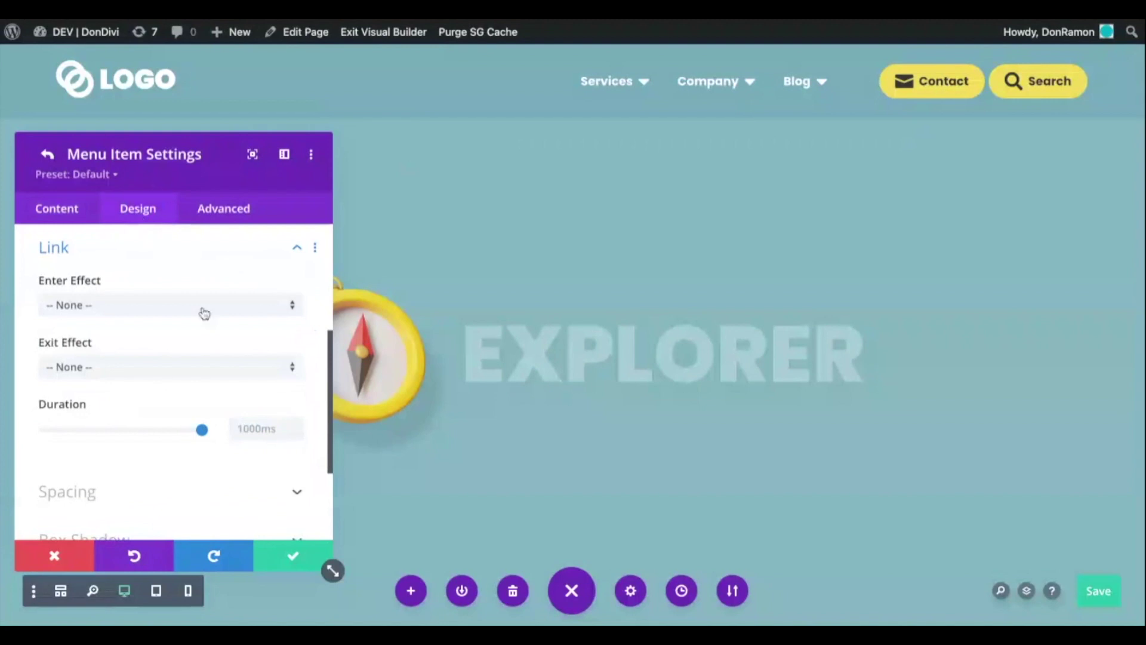
pyautogui.click(136, 308)
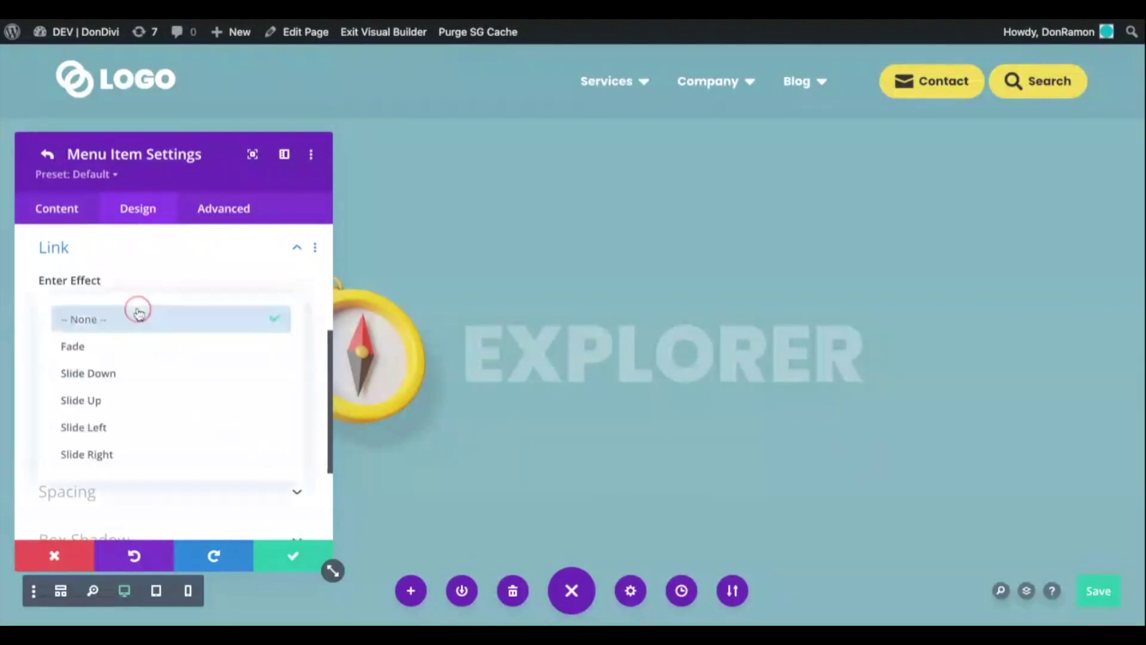
pyautogui.click(129, 344)
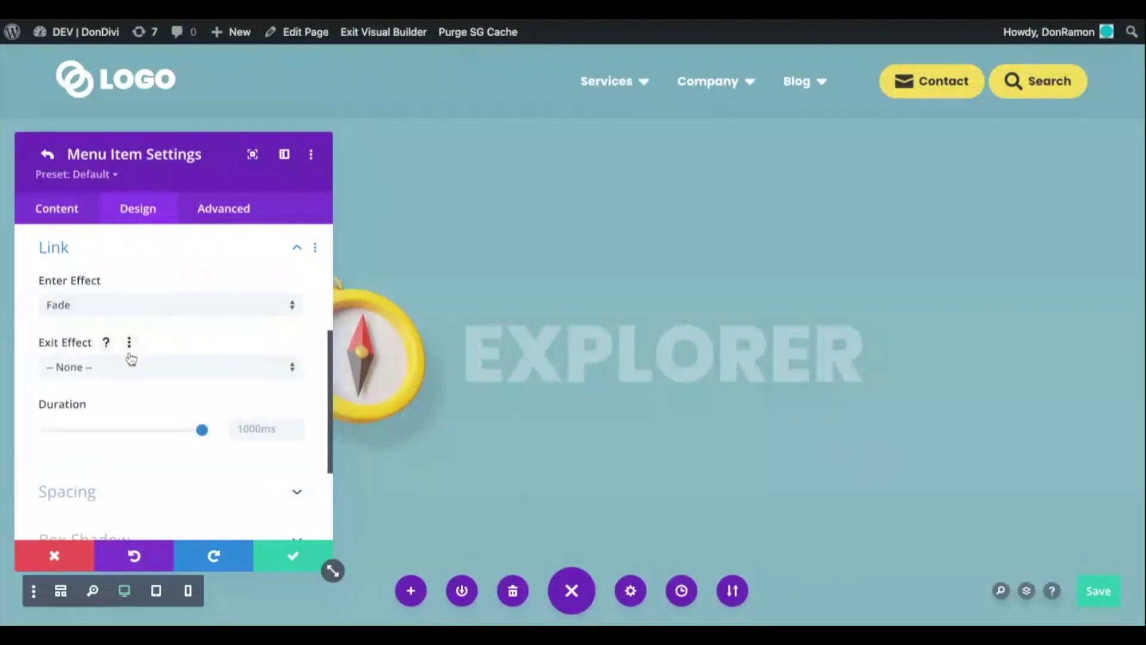
pyautogui.click(124, 365)
pyautogui.click(122, 408)
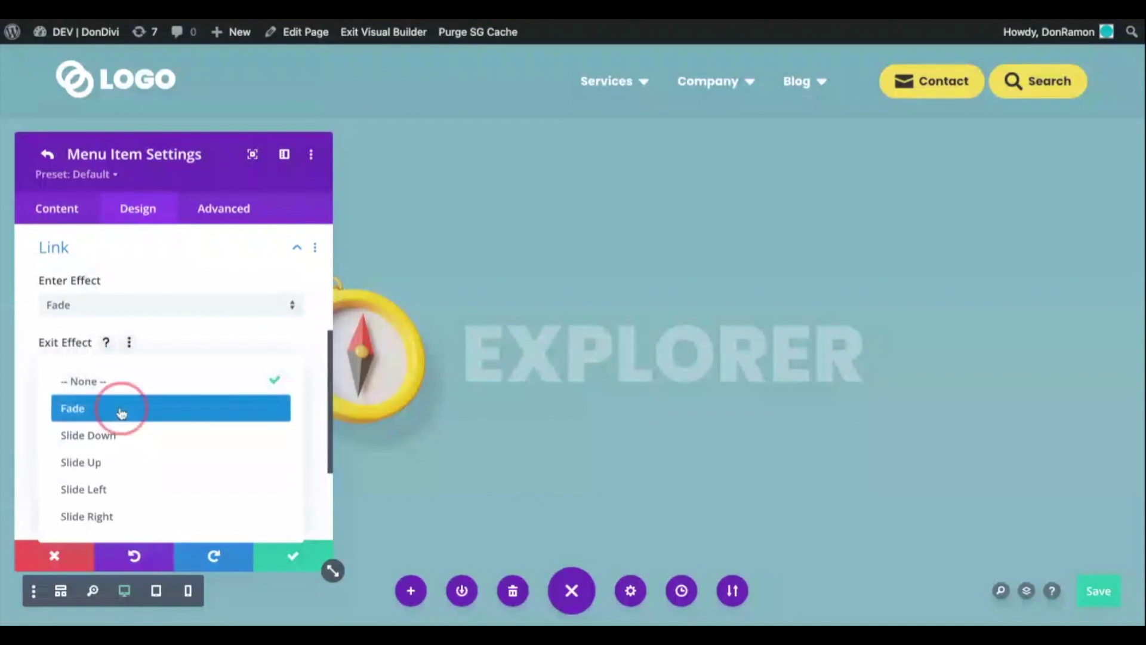
# Set the Contact item's link effect duration to 500ms and save the module settings
pyautogui.click(255, 434)
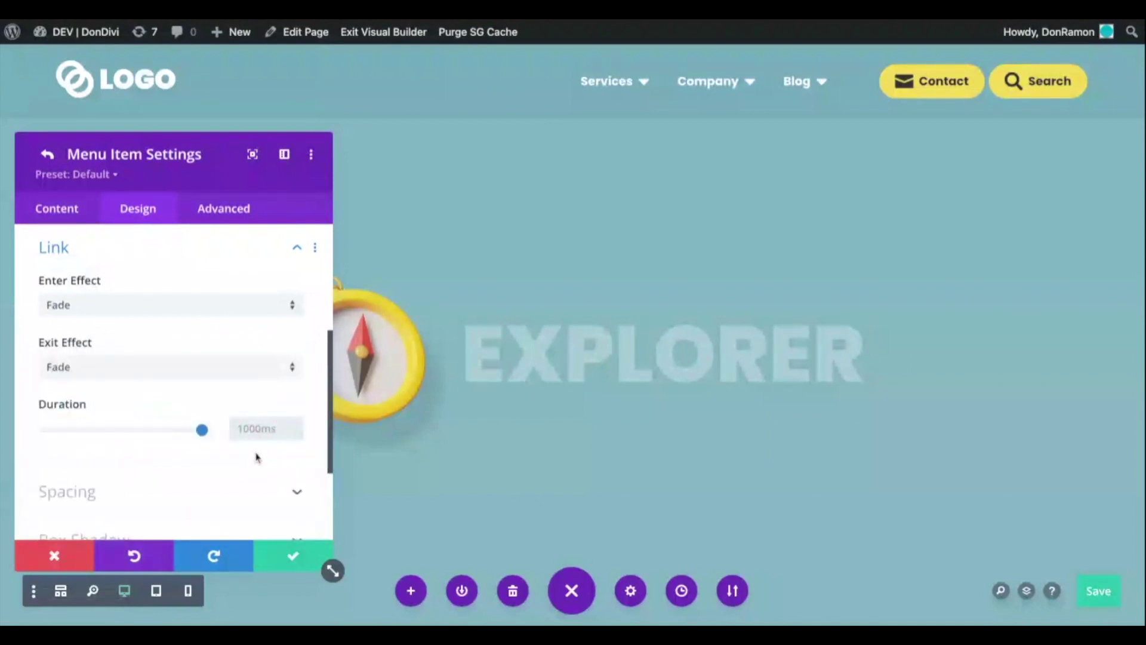
pyautogui.write('500ms')
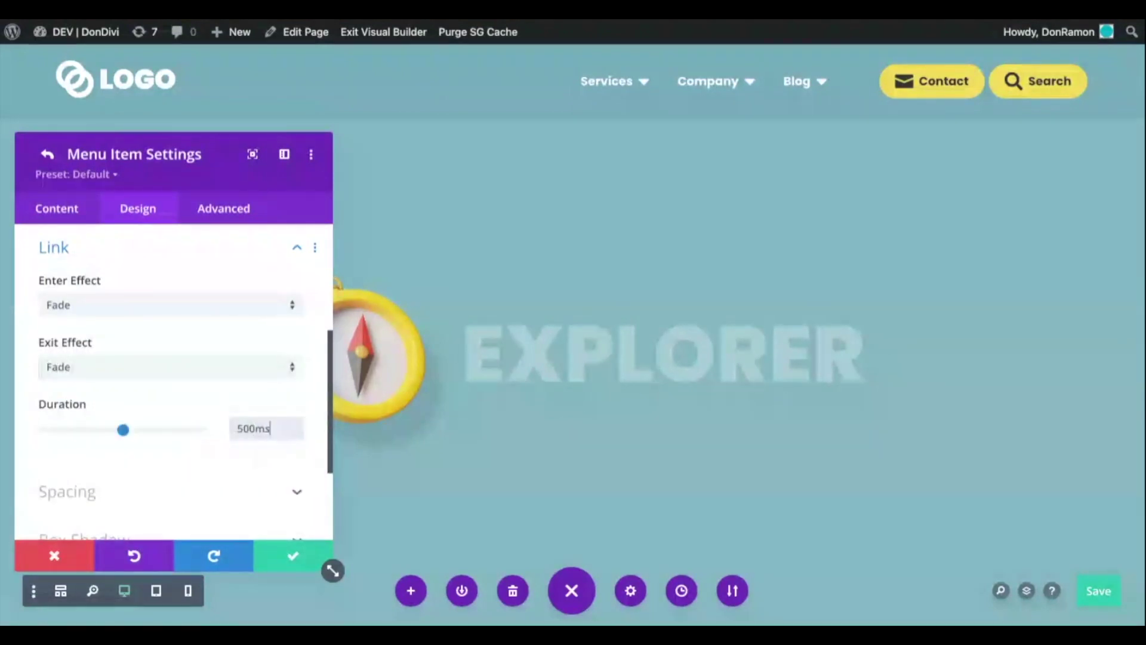
pyautogui.click(290, 559)
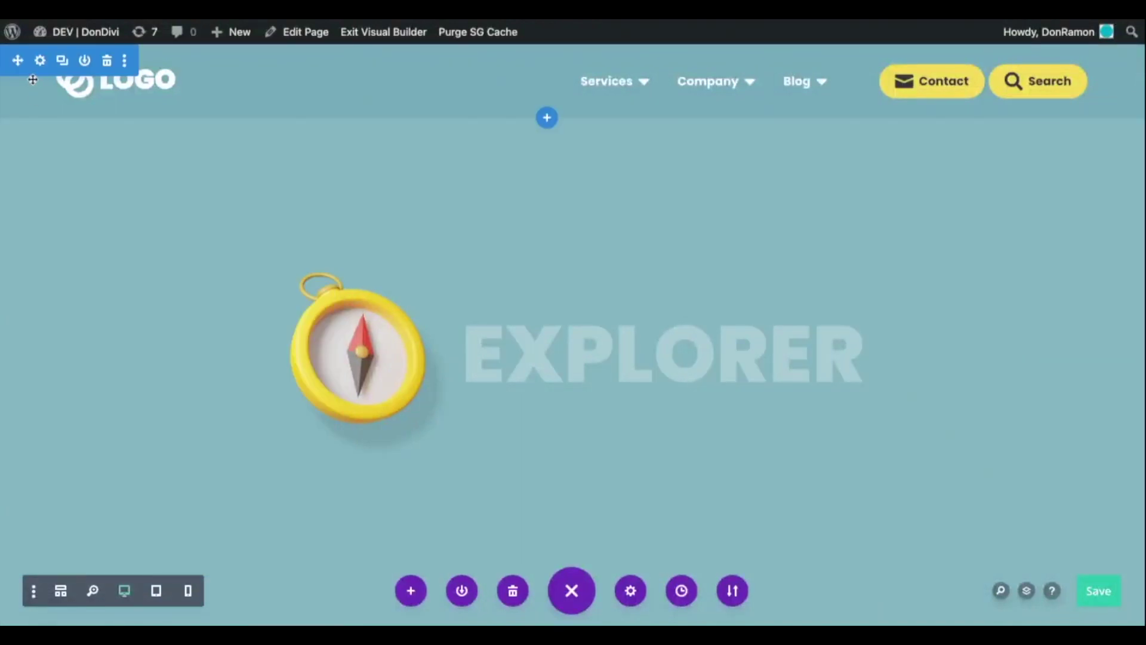
# Set the header section's Sticky Position to Stick to Top in its scroll effects and save the section settings
pyautogui.click(38, 65)
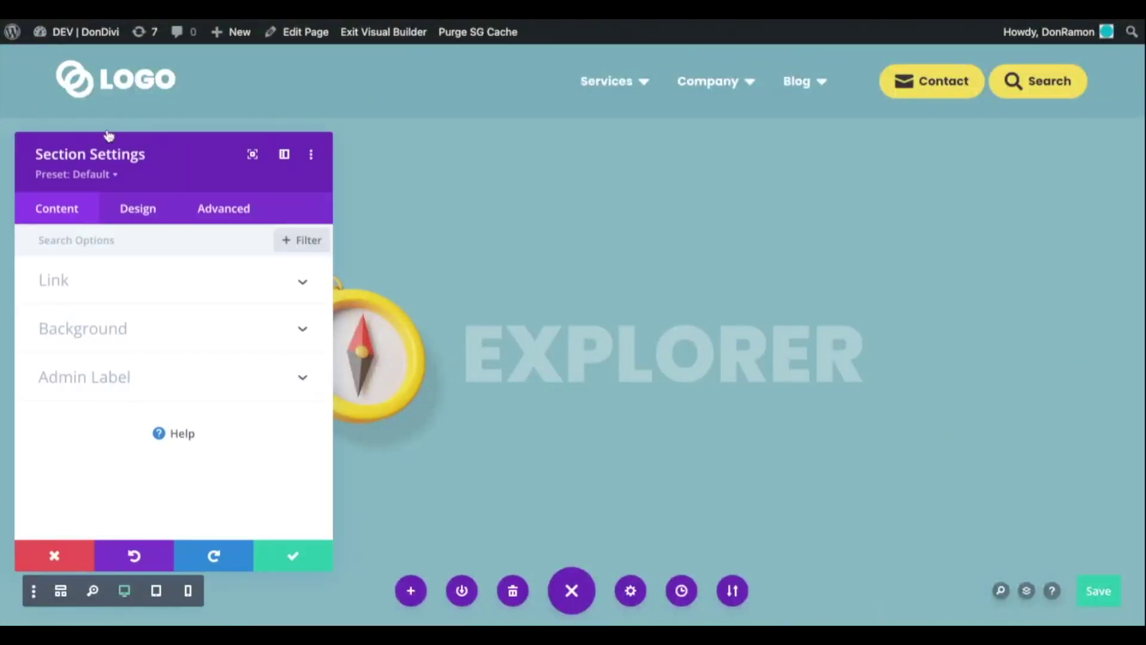
pyautogui.click(236, 209)
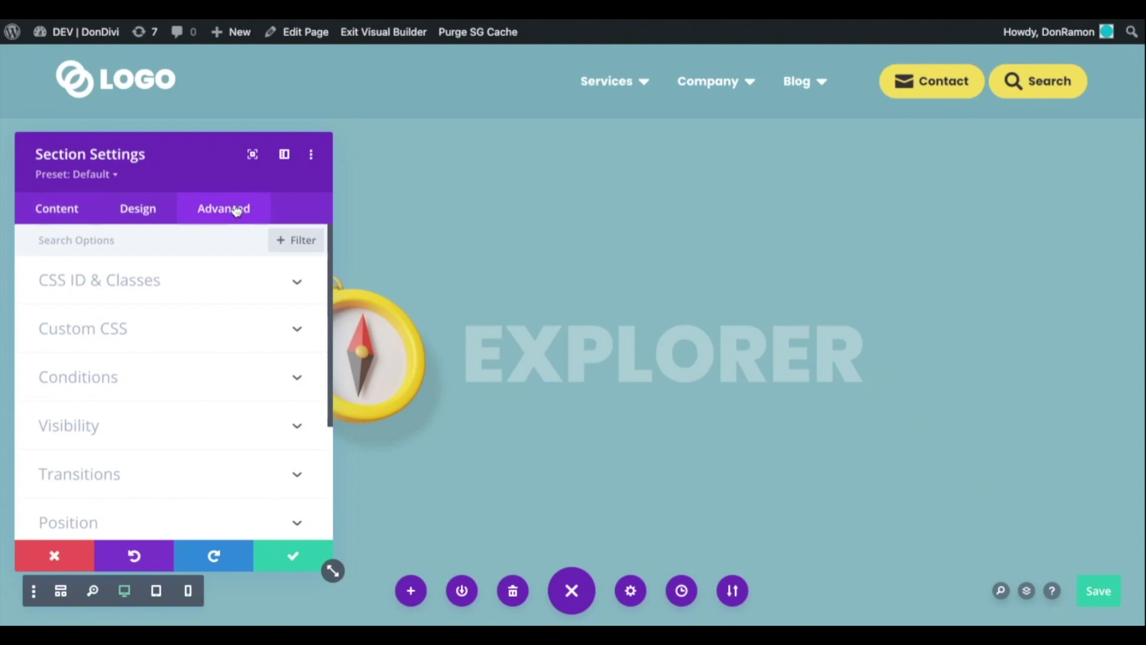
pyautogui.scroll(-3, 243, 340)
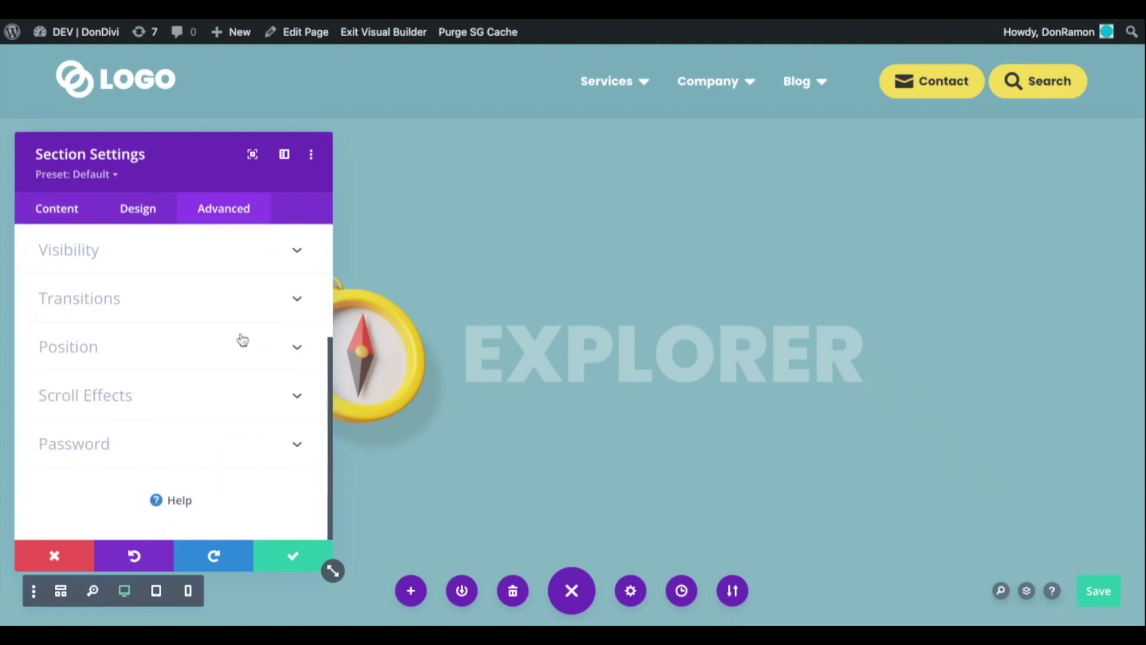
pyautogui.click(117, 395)
pyautogui.click(160, 303)
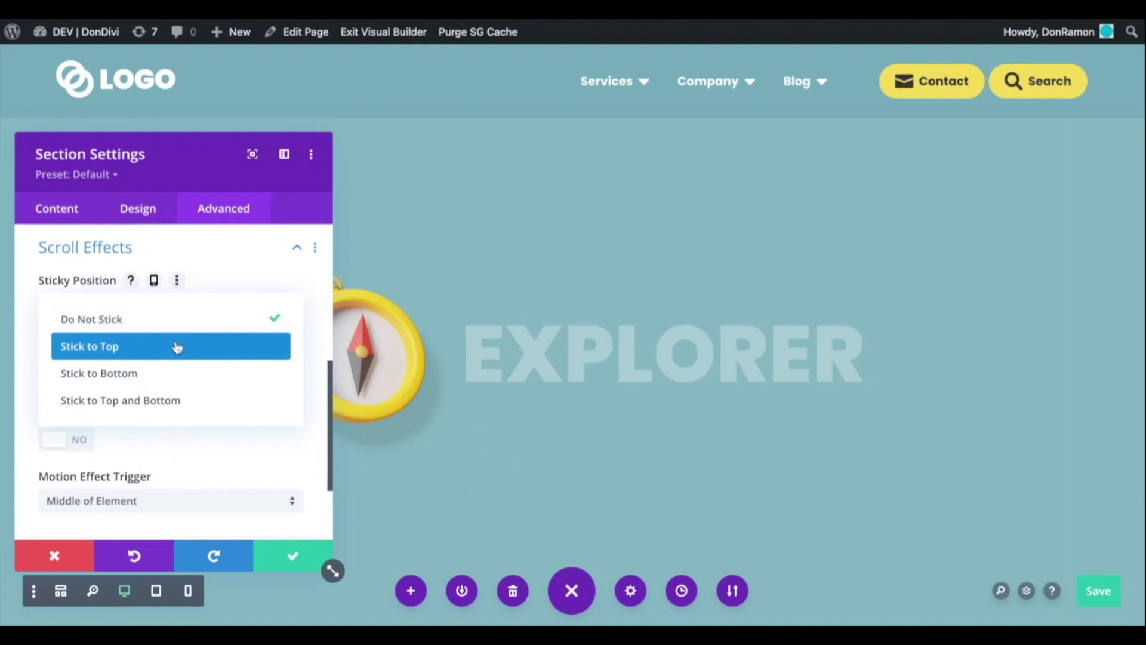
pyautogui.click(153, 352)
pyautogui.click(287, 557)
# Check how the sticky header section behaves while the page is scrolled down and back up
pyautogui.scroll(-2, 217, 375)
pyautogui.scroll(2, 217, 375)
pyautogui.scroll(-2, 217, 375)
pyautogui.scroll(2, 217, 375)
pyautogui.scroll(-2, 216, 375)
pyautogui.scroll(2, 217, 375)
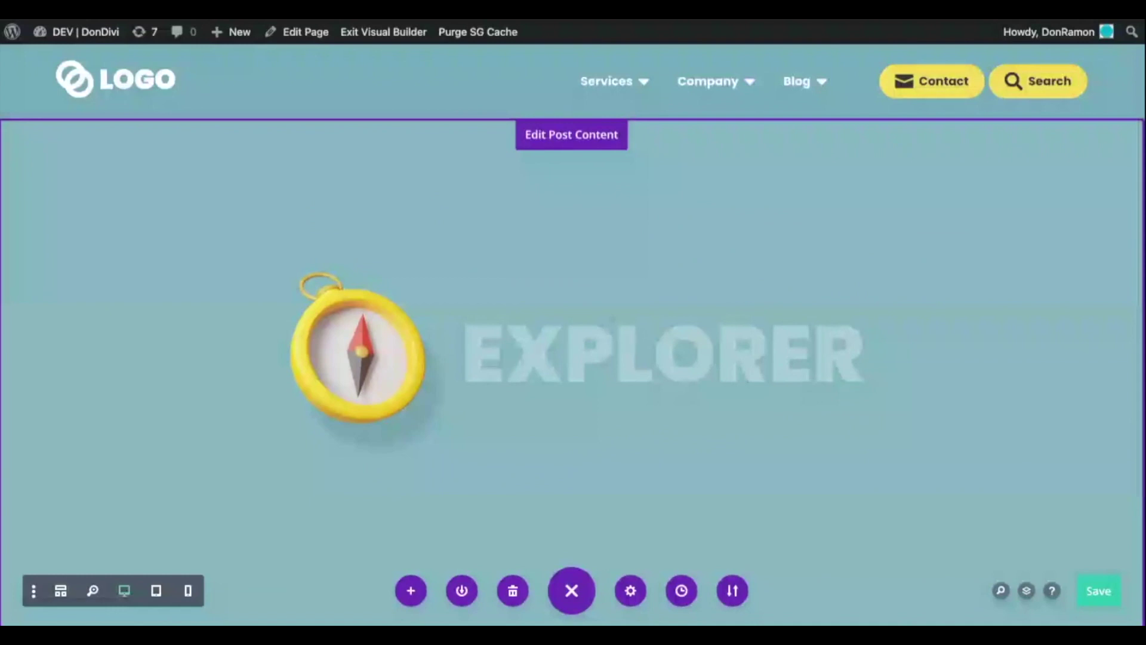
# Save the page layout and exit the Visual Builder to the live page
pyautogui.click(1097, 591)
pyautogui.click(376, 33)
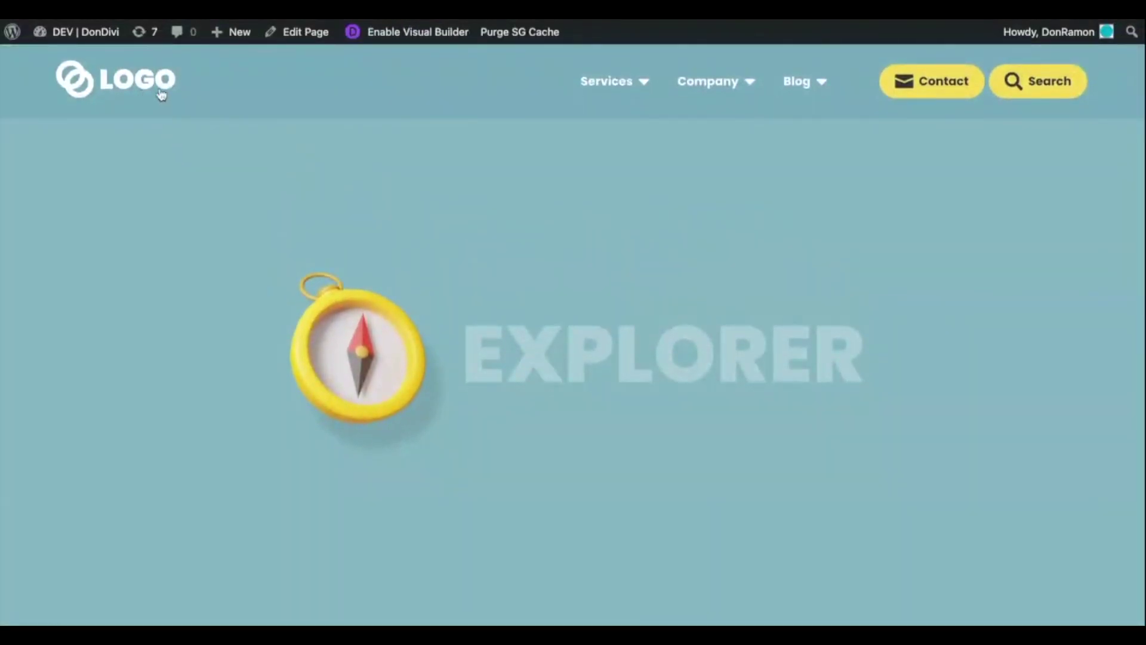
# Preview the Services, Company and Blog submenus on the live page, and test opening and closing the Contact and Search popups
pyautogui.moveTo(582, 83)
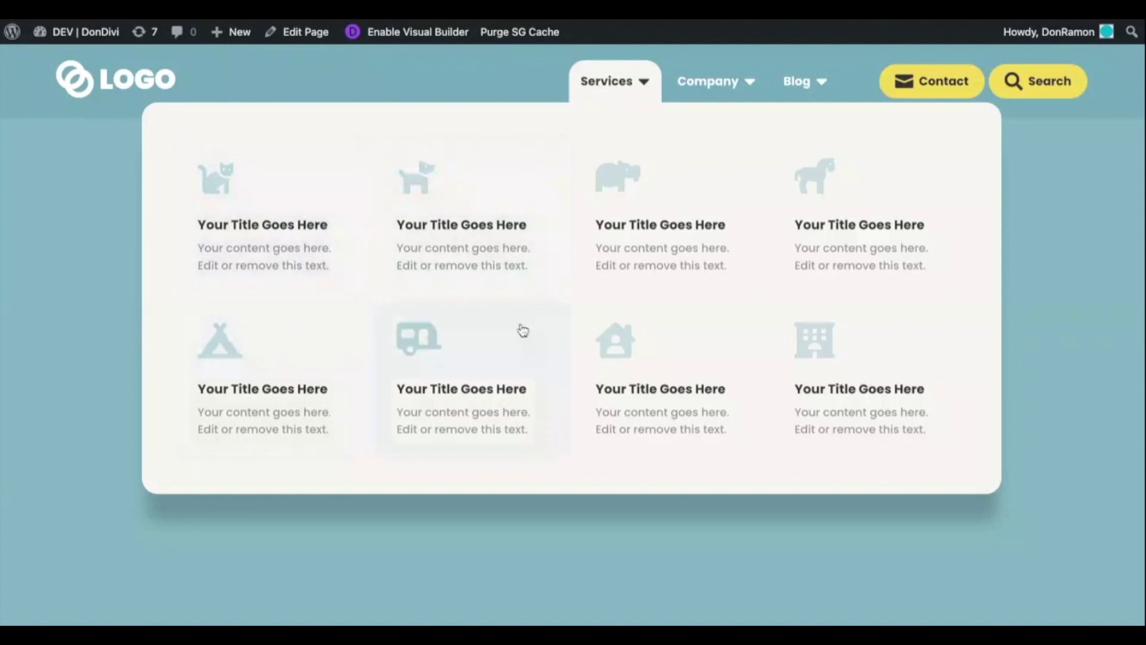
pyautogui.moveTo(691, 84)
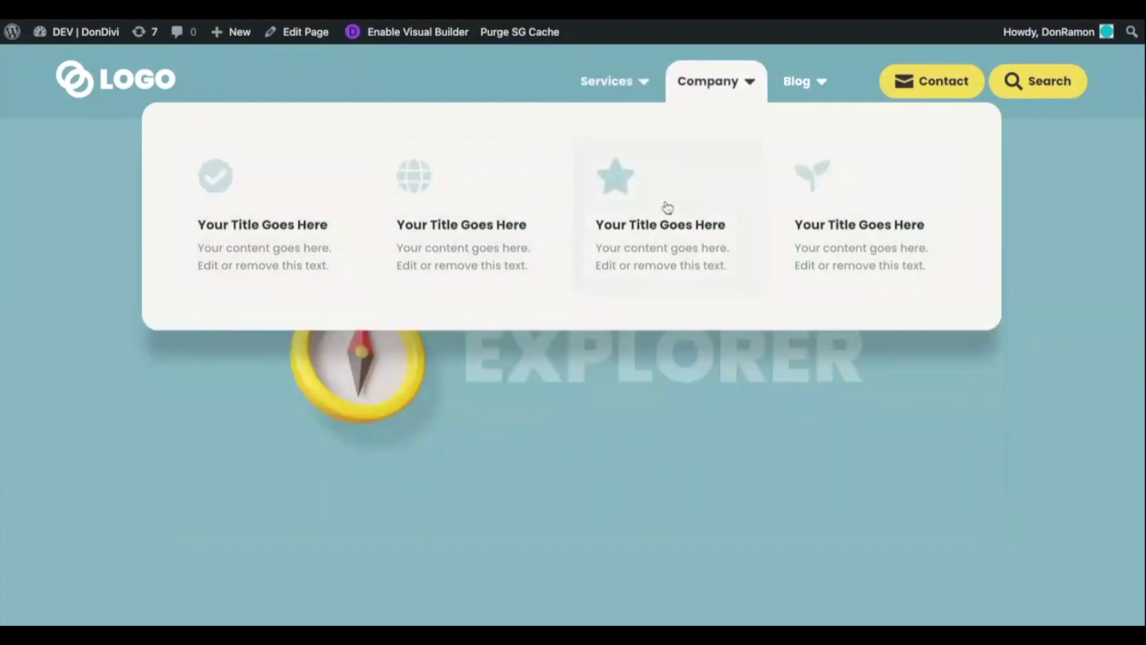
pyautogui.moveTo(800, 91)
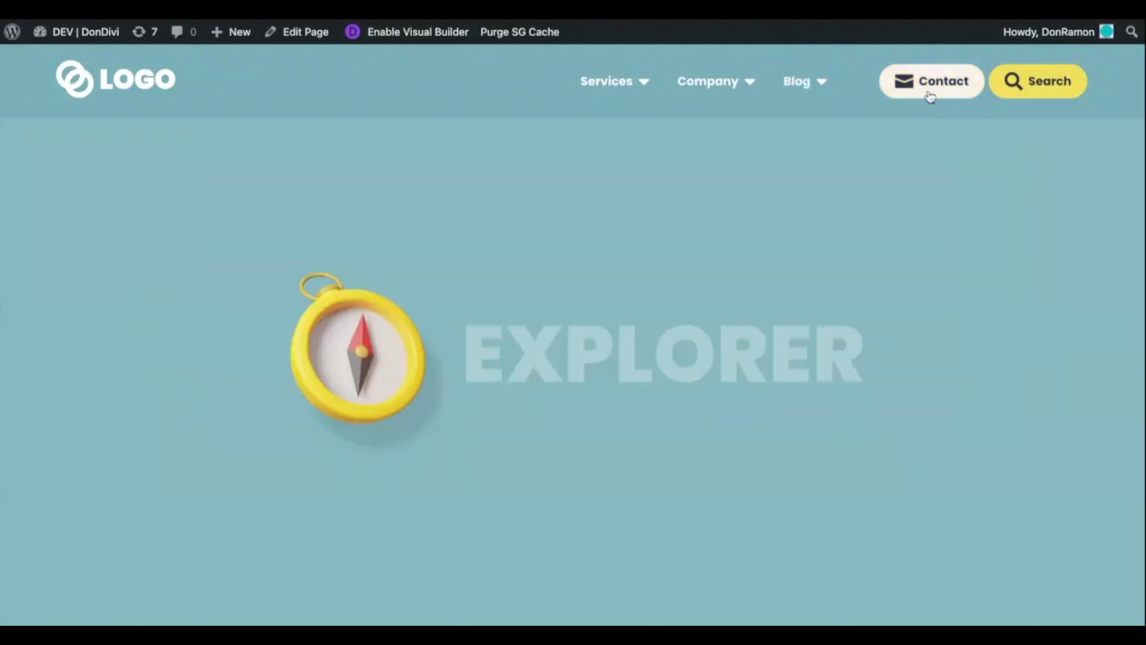
pyautogui.click(928, 95)
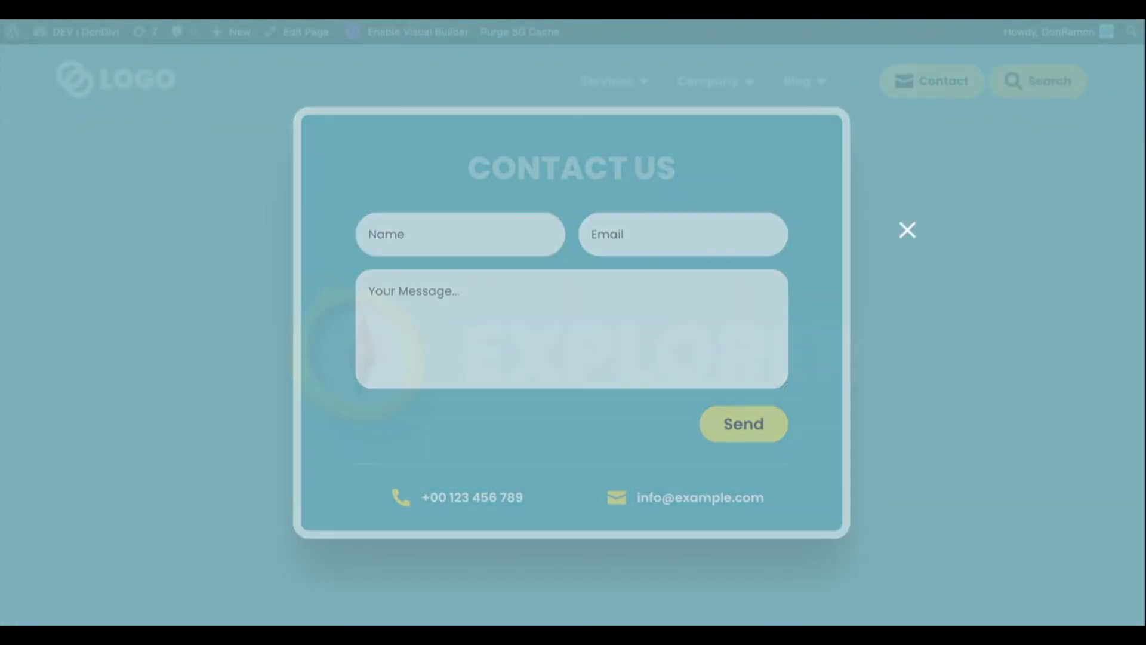
pyautogui.click(993, 103)
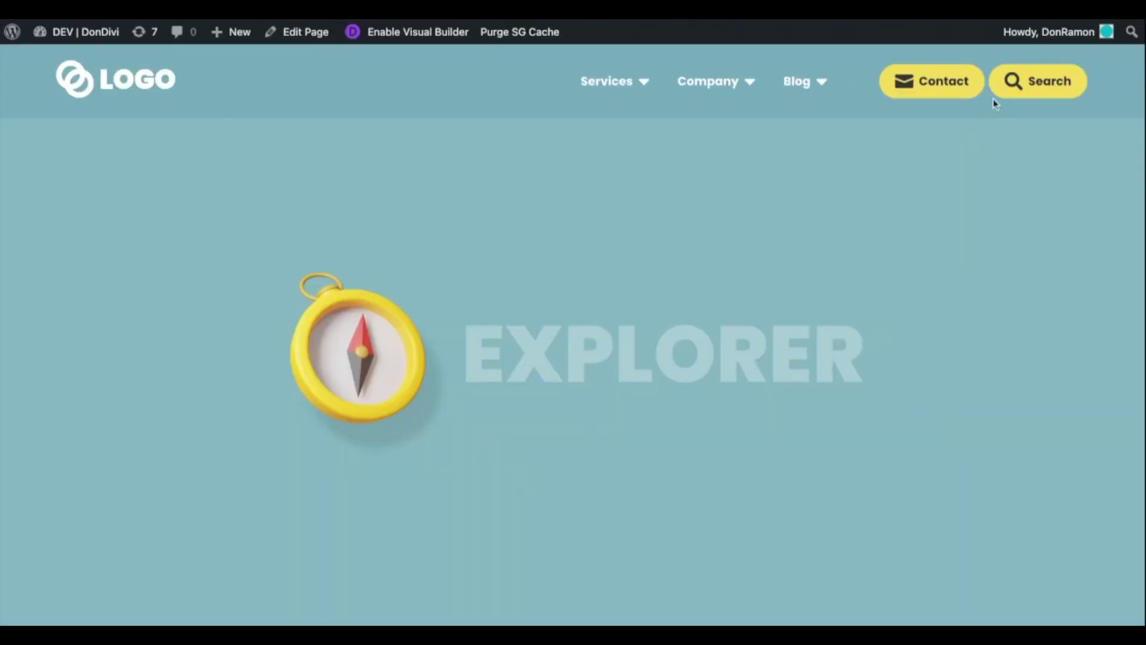
pyautogui.click(1018, 82)
pyautogui.click(987, 248)
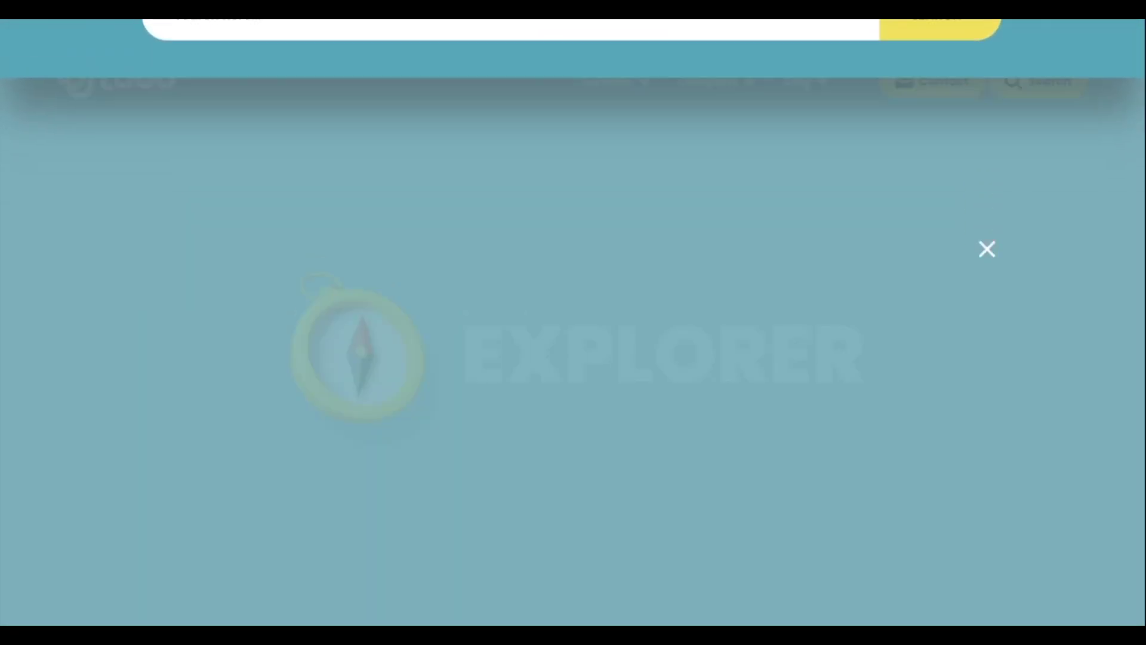
pyautogui.click(306, 166)
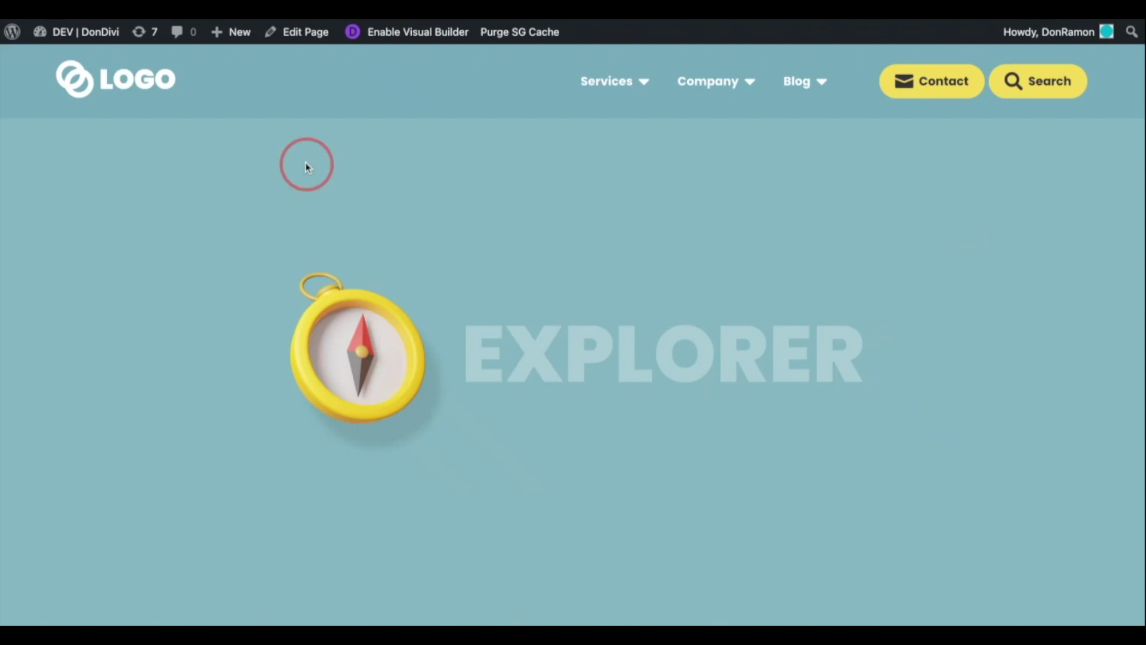
# Emulate a mobile device with the browser's developer tools and test the hamburger menu, expanding and collapsing Menu Item 1
pyautogui.press('super+alt+i')
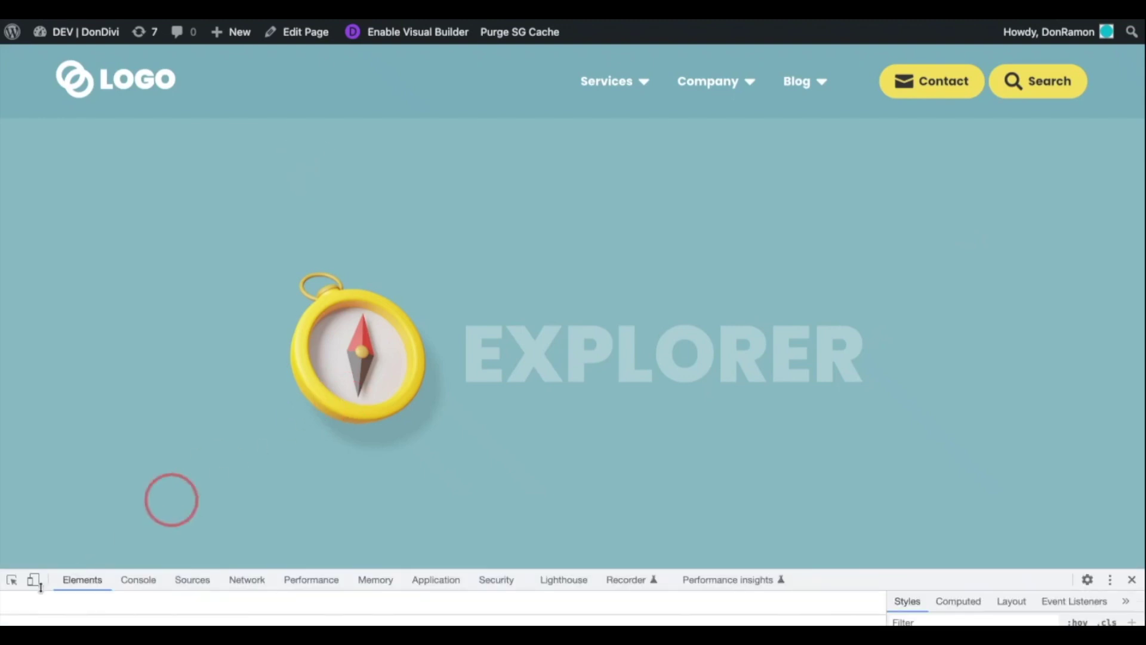
pyautogui.click(35, 581)
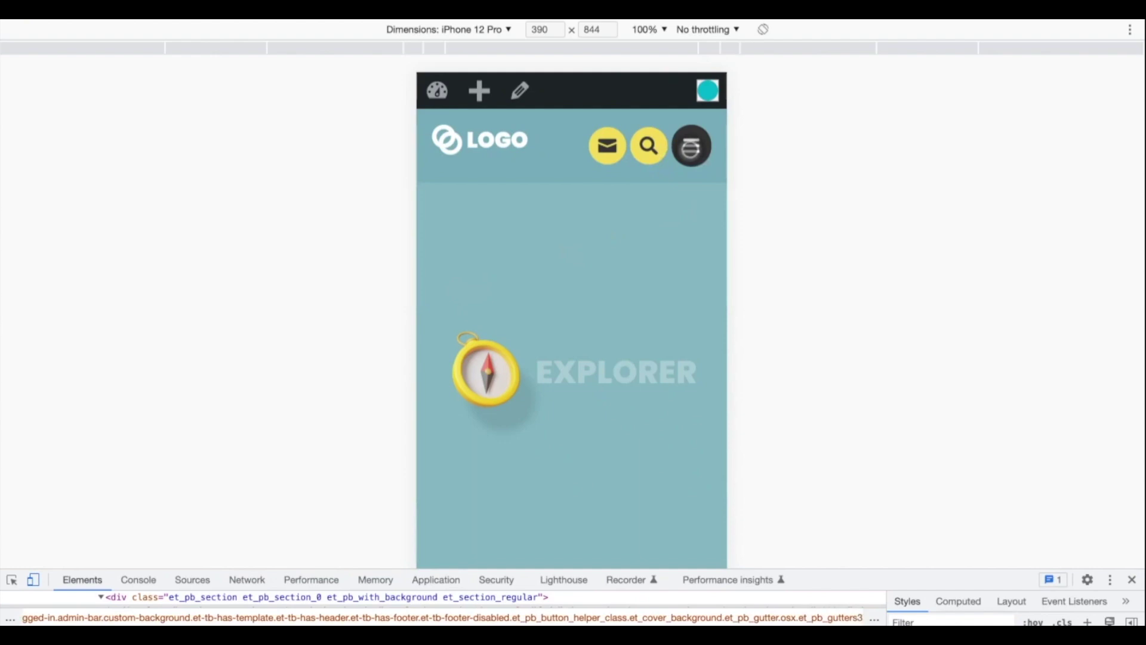
pyautogui.click(692, 145)
pyautogui.click(654, 205)
pyautogui.click(654, 204)
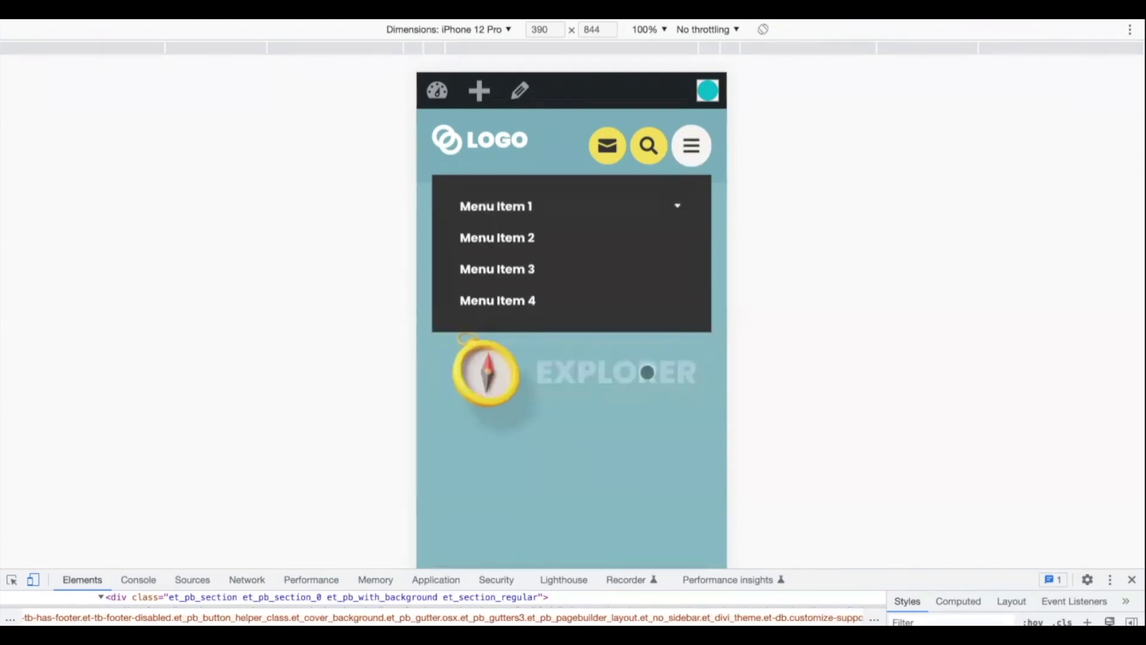